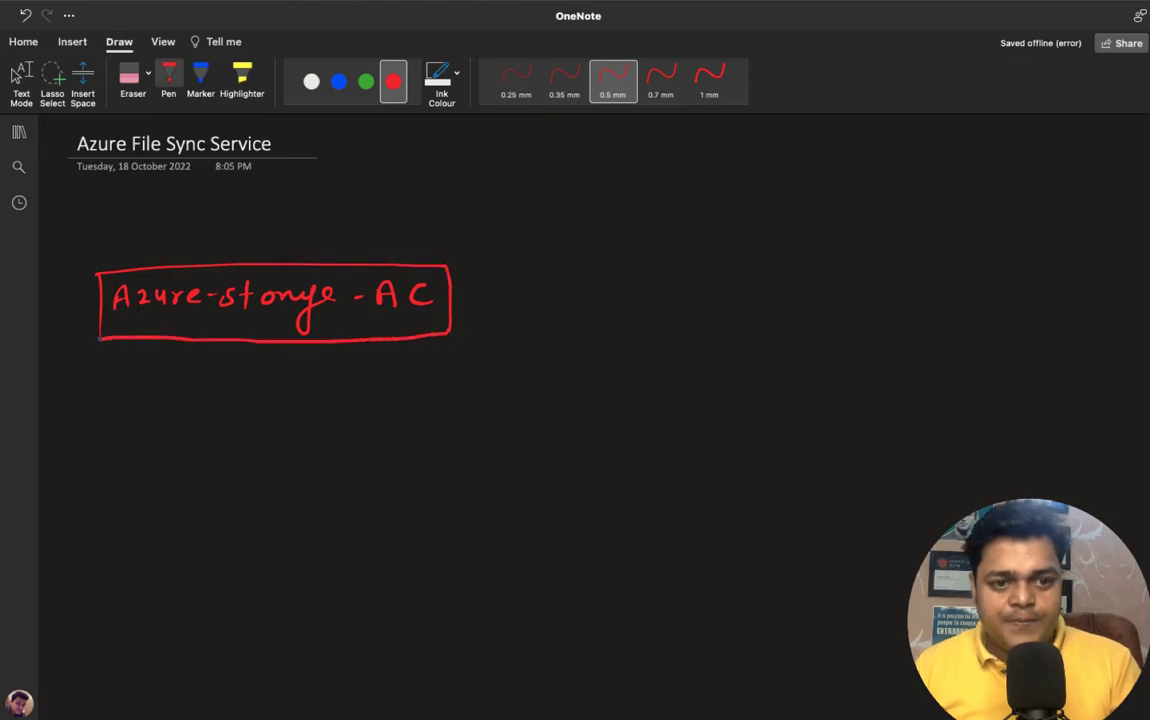
- Switch to green ink and draw an arrow rightward from the red storage account box
click(366, 81)
drag(453, 296, 536, 293)
mouse_move(524, 287)
mouse_down()
mouse_move(525, 299)
mouse_move(576, 307)
mouse_up()
- Write 'Azure-file share' in green to the right of the arrow
mouse_move(560, 298)
mouse_down()
mouse_move(605, 304)
mouse_move(646, 290)
mouse_up()
drag(650, 296, 684, 295)
mouse_move(706, 283)
mouse_down()
mouse_move(698, 302)
mouse_move(730, 286)
mouse_move(750, 292)
mouse_move(722, 301)
mouse_move(800, 298)
mouse_up()
click(712, 284)
drag(812, 290, 858, 290)
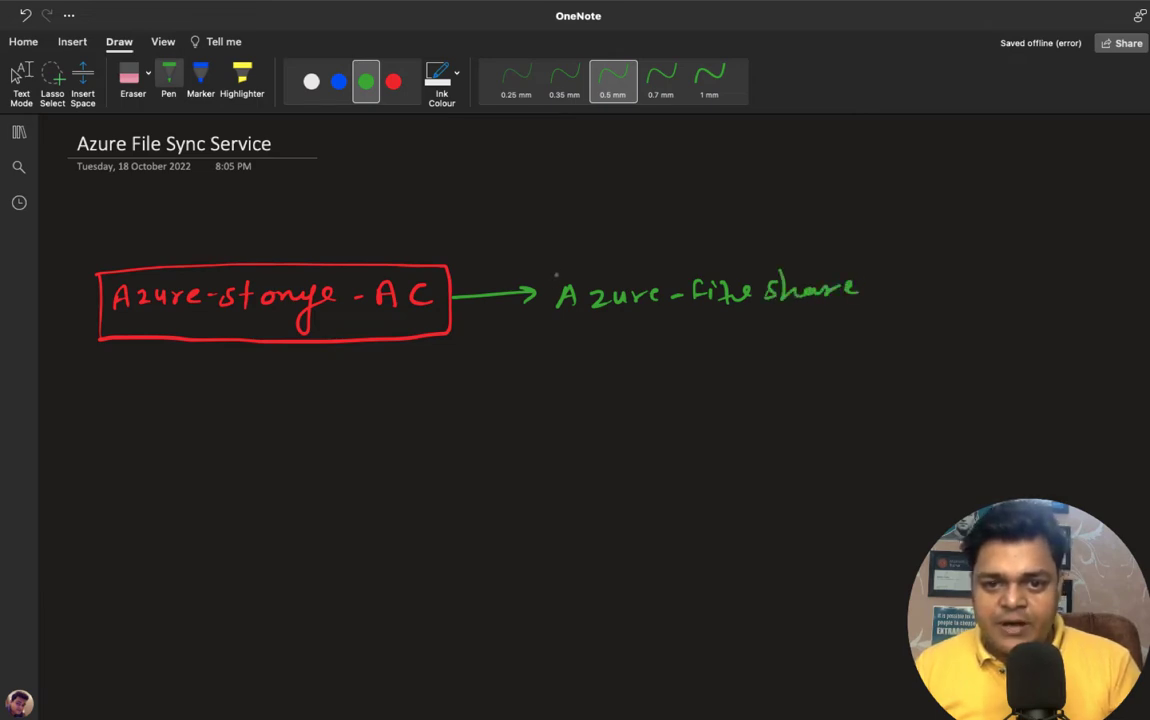
- Draw a green box around the 'Azure-file share' label and switch the pen to blue
mouse_move(555, 266)
mouse_down()
mouse_move(551, 323)
mouse_move(783, 252)
mouse_move(875, 300)
mouse_move(555, 326)
mouse_up()
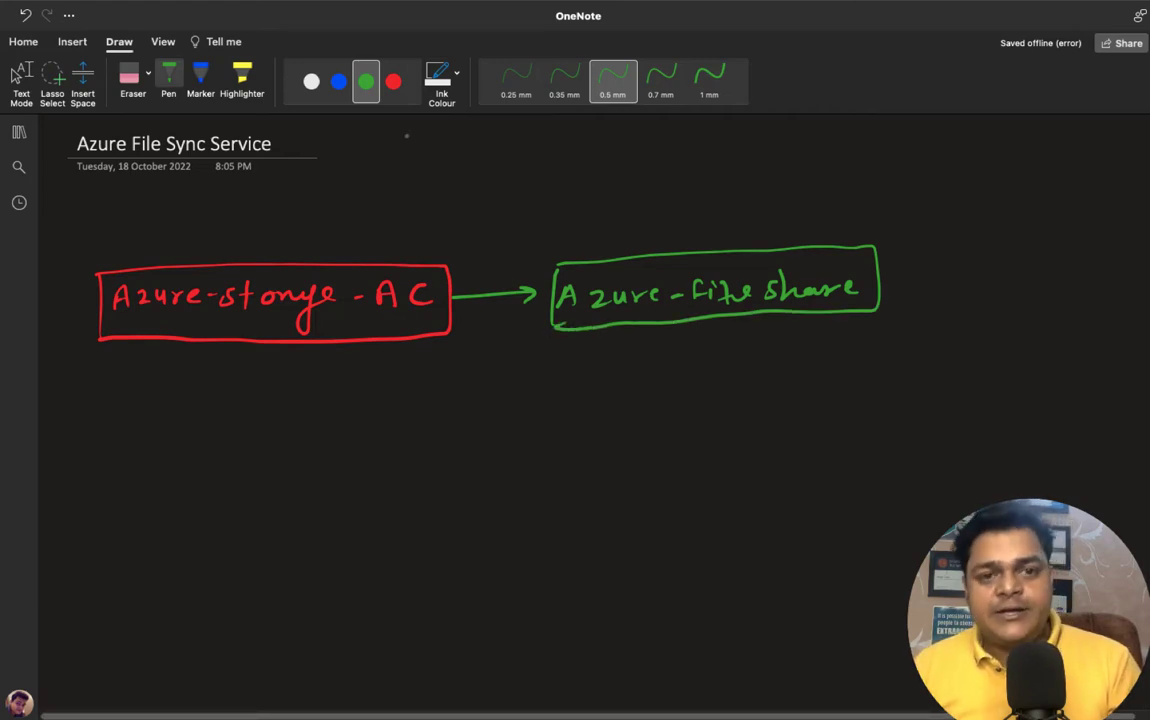
click(339, 81)
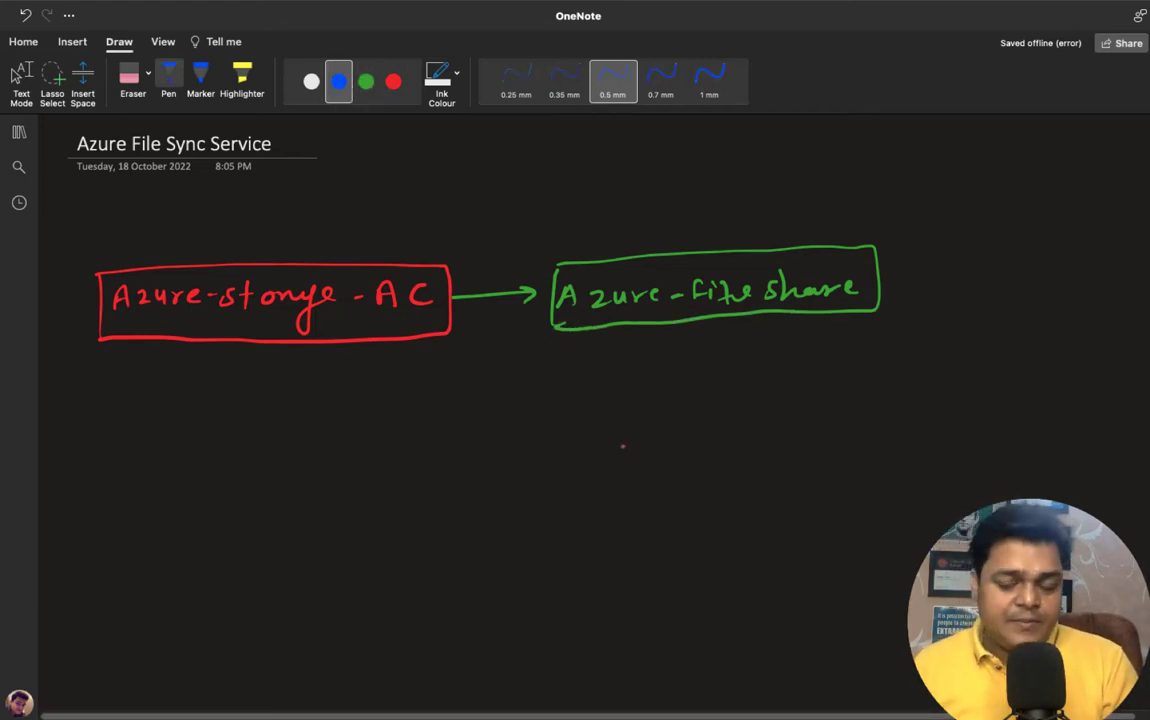
key(Escape)
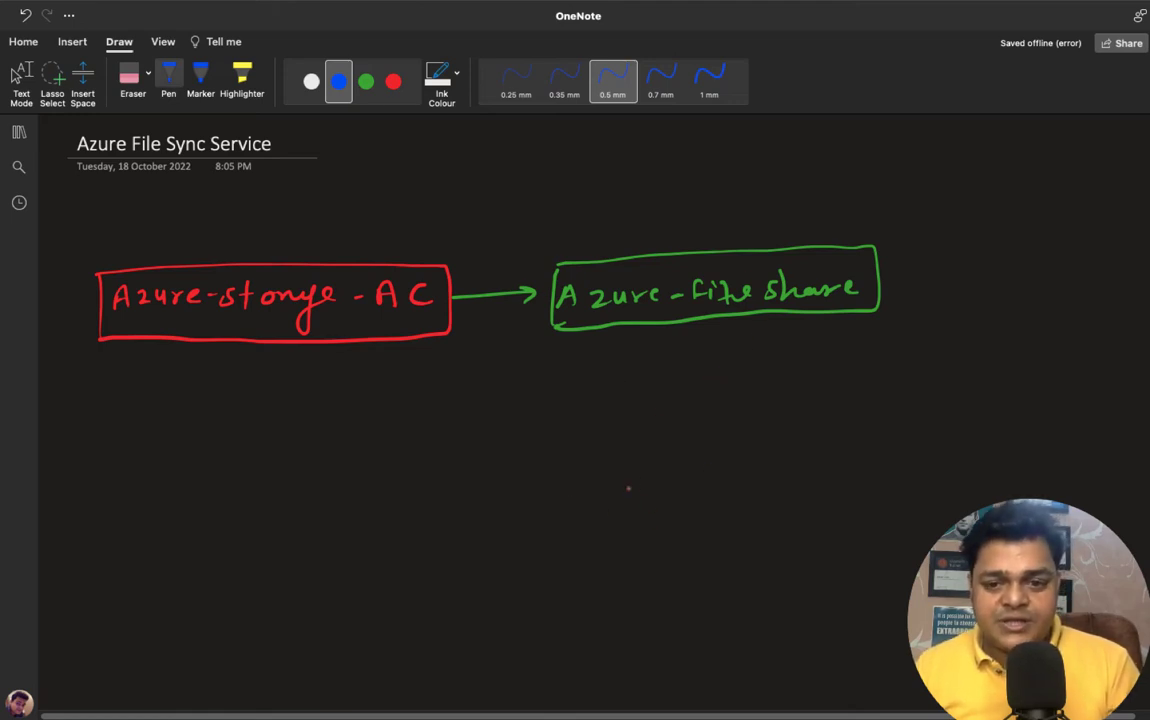
- Write 'Azure File Sync' in blue below the green box, box it, then switch to white ink
mouse_move(592, 497)
mouse_down()
mouse_move(602, 468)
mouse_move(640, 490)
mouse_move(657, 480)
mouse_move(826, 500)
mouse_move(884, 491)
mouse_up()
mouse_move(569, 465)
mouse_down()
mouse_move(573, 517)
mouse_move(873, 452)
mouse_move(898, 510)
mouse_move(571, 528)
mouse_up()
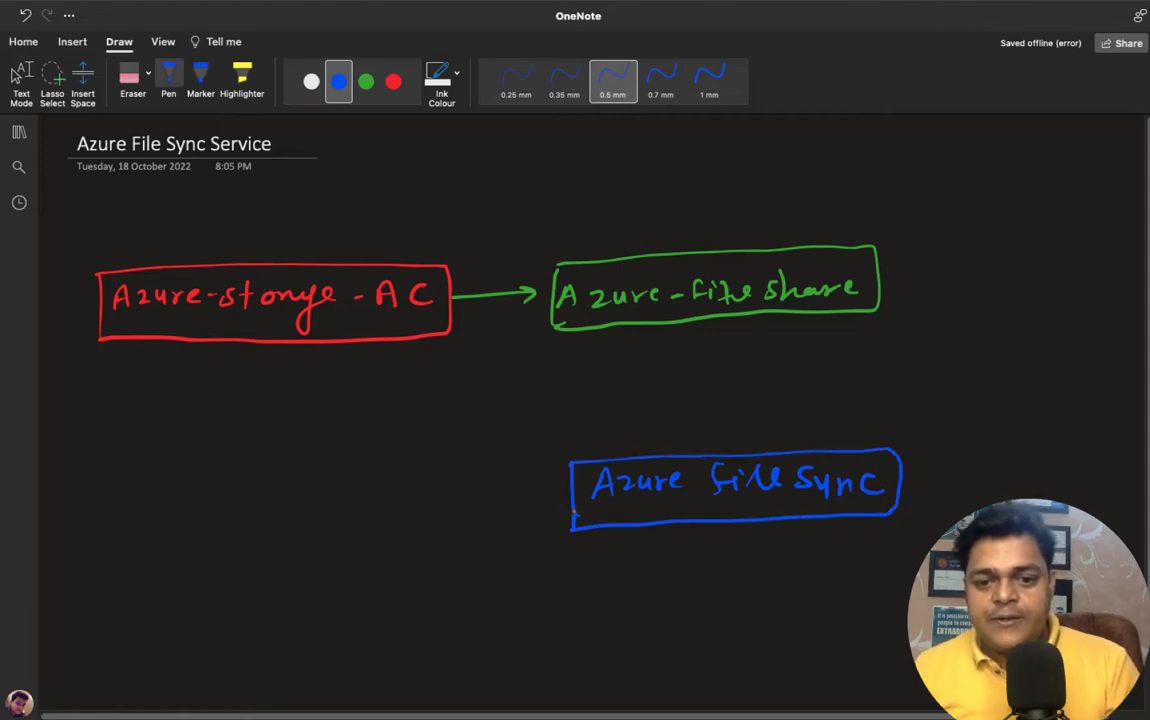
scroll(547, 318, down, 2)
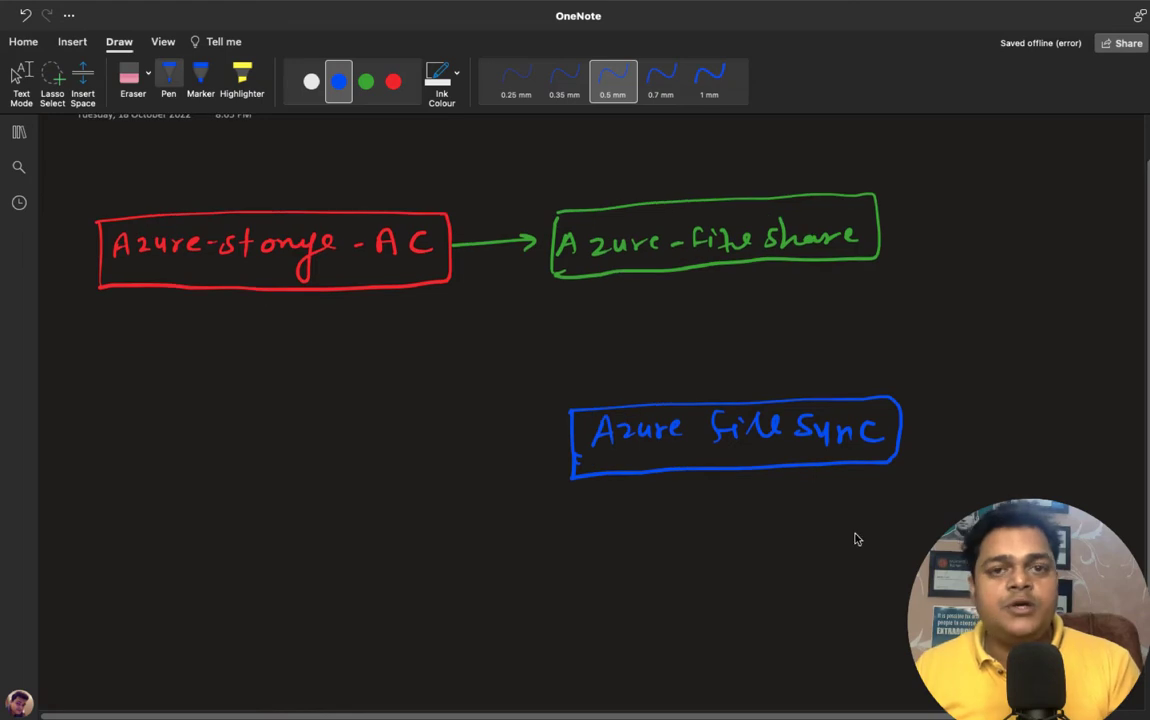
click(366, 81)
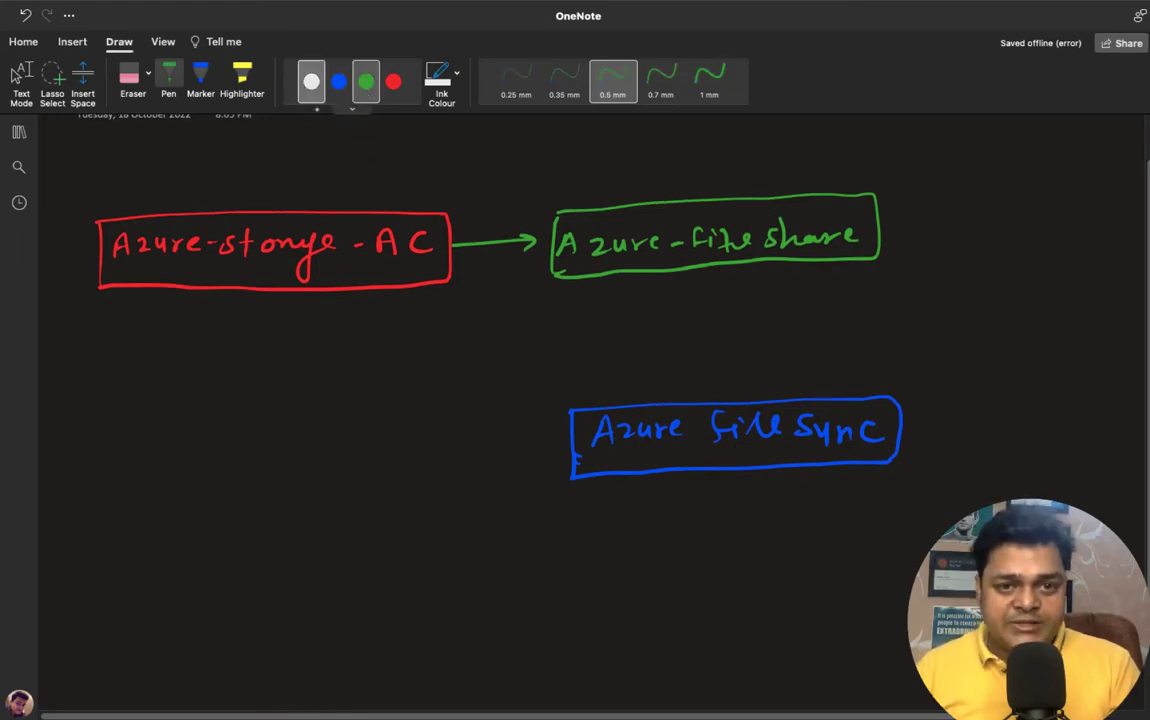
click(311, 81)
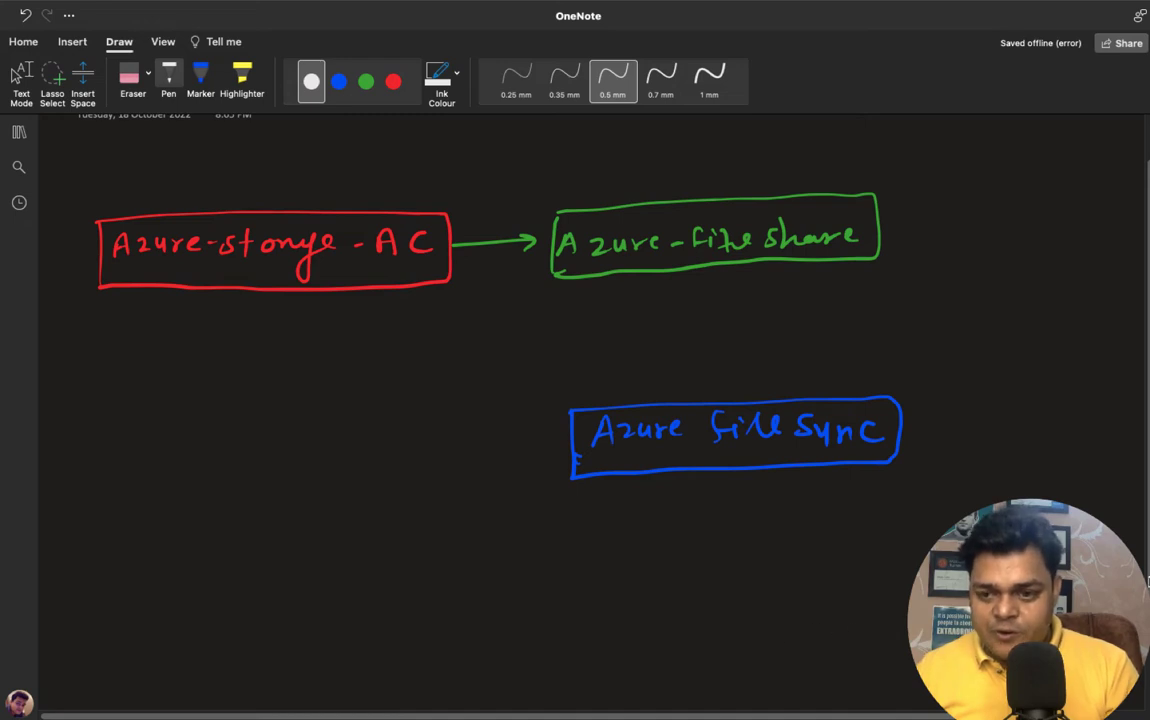
scroll(550, 300, down, 3)
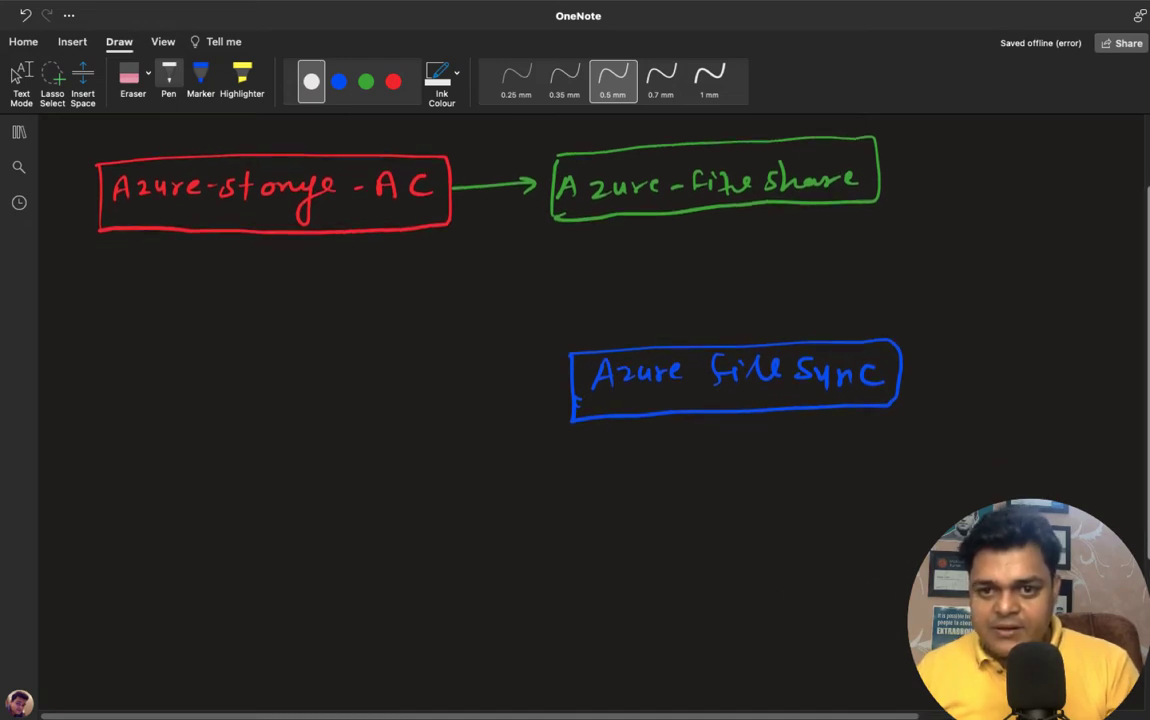
- Draw a white file server box containing a small green square, labelled 'Fileserver'
mouse_move(762, 560)
mouse_down()
mouse_move(767, 688)
mouse_move(928, 555)
mouse_up()
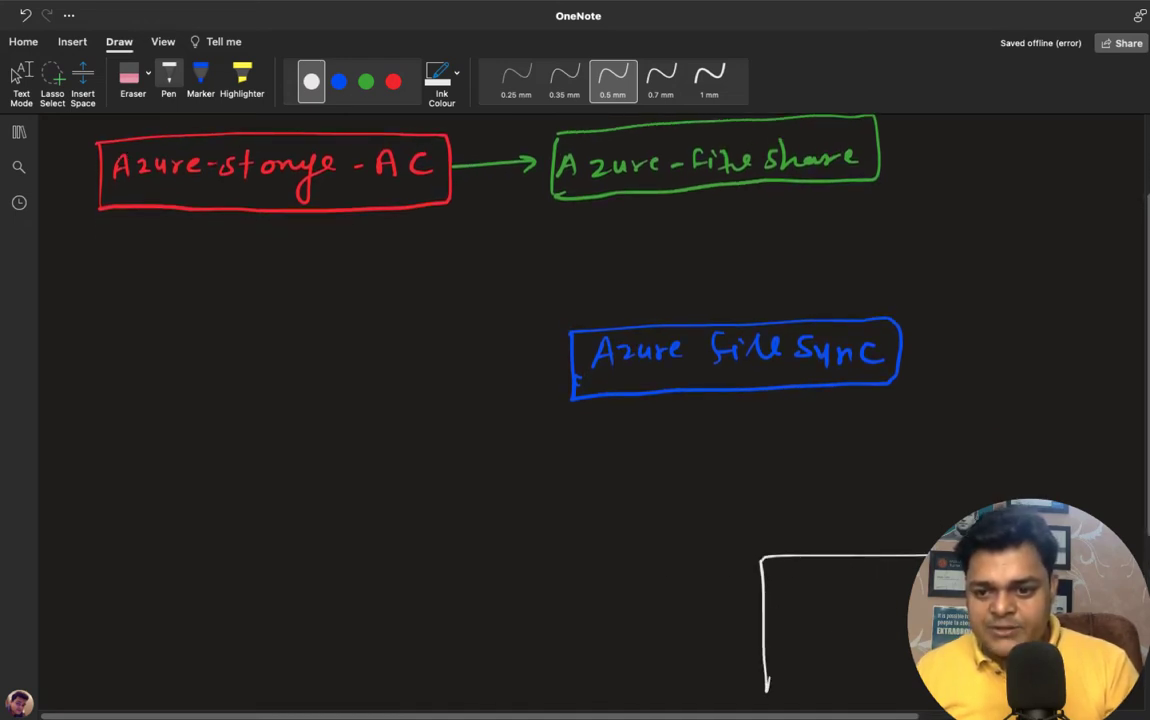
drag(767, 688, 928, 688)
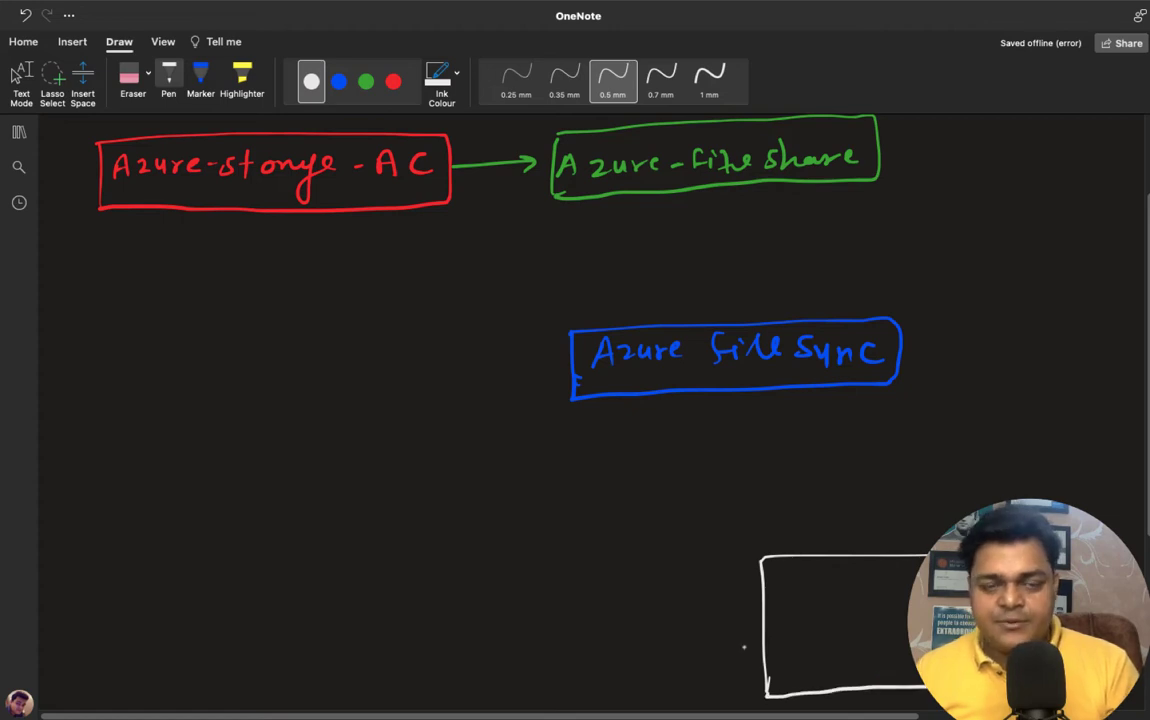
click(366, 81)
drag(787, 605, 788, 647)
mouse_move(788, 603)
mouse_down()
mouse_move(835, 599)
mouse_move(793, 649)
mouse_up()
mouse_move(786, 586)
mouse_down()
mouse_move(797, 569)
mouse_move(805, 587)
mouse_move(908, 571)
mouse_up()
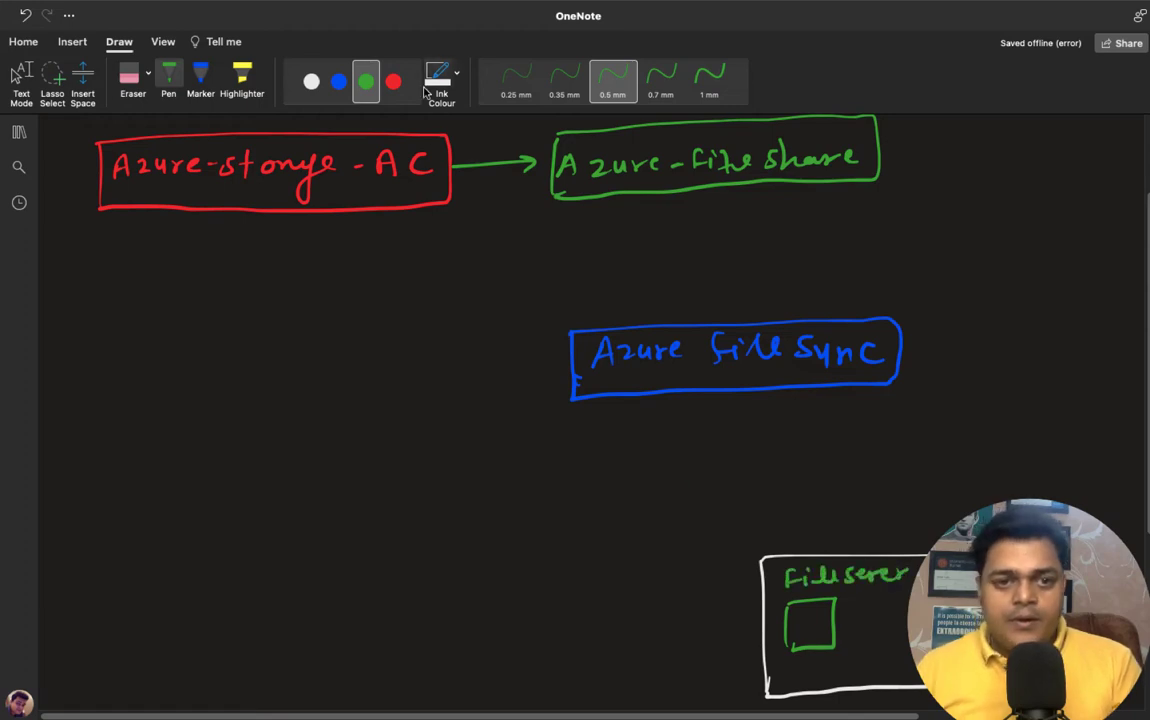
- Add a red cable from the square and green arrows up through Azure File Sync to the file share
click(393, 81)
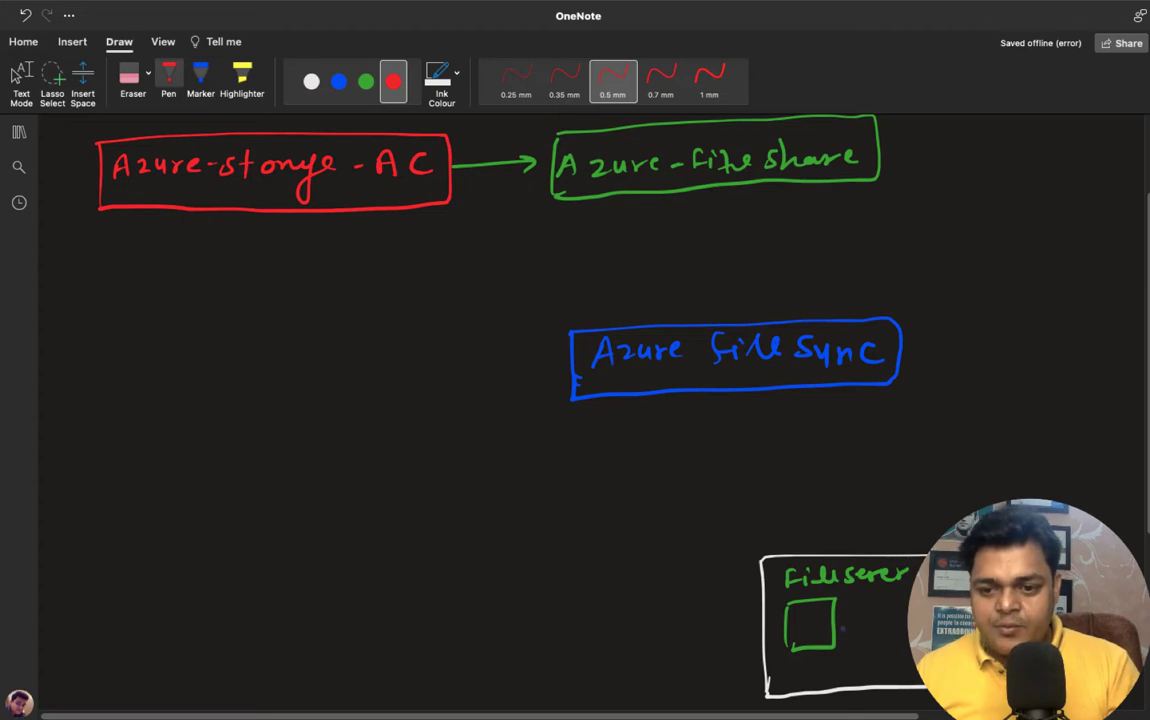
mouse_move(836, 633)
mouse_down()
mouse_move(908, 619)
mouse_move(908, 635)
mouse_up()
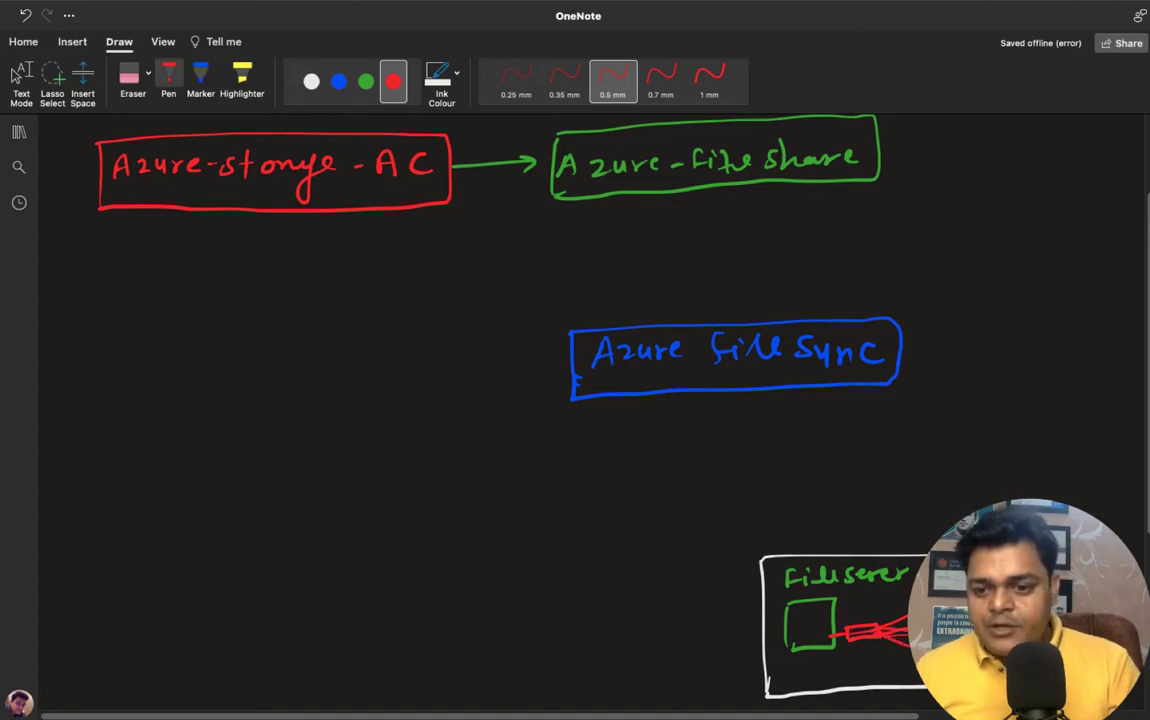
click(366, 82)
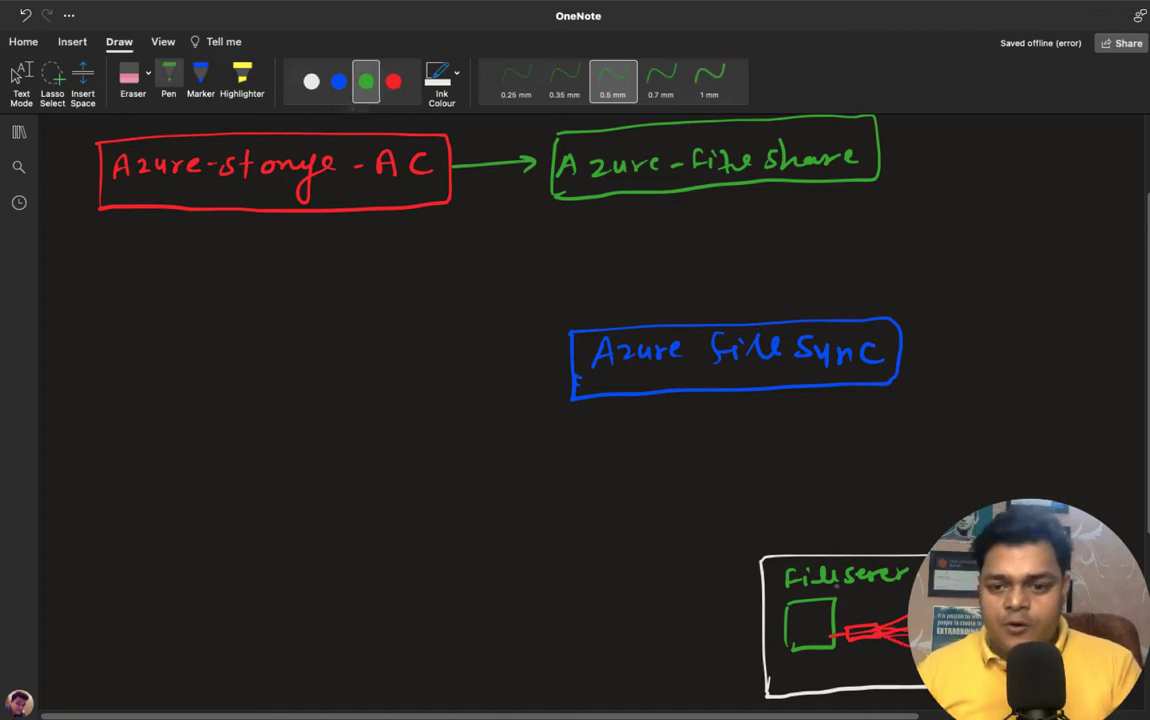
mouse_move(818, 600)
mouse_down()
mouse_move(816, 392)
mouse_move(832, 405)
mouse_up()
mouse_move(793, 309)
mouse_down()
mouse_move(781, 183)
mouse_move(796, 196)
mouse_up()
drag(793, 310, 793, 322)
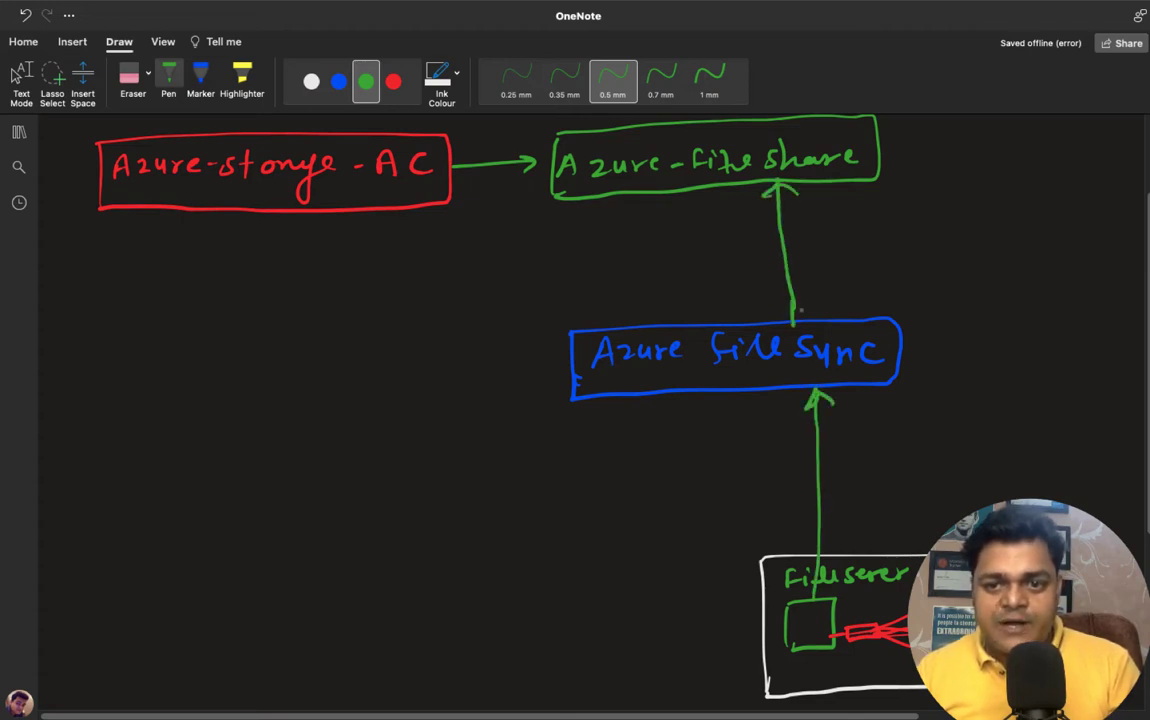
- With white ink, sketch a small computer in the green square and mark an x below it
click(311, 81)
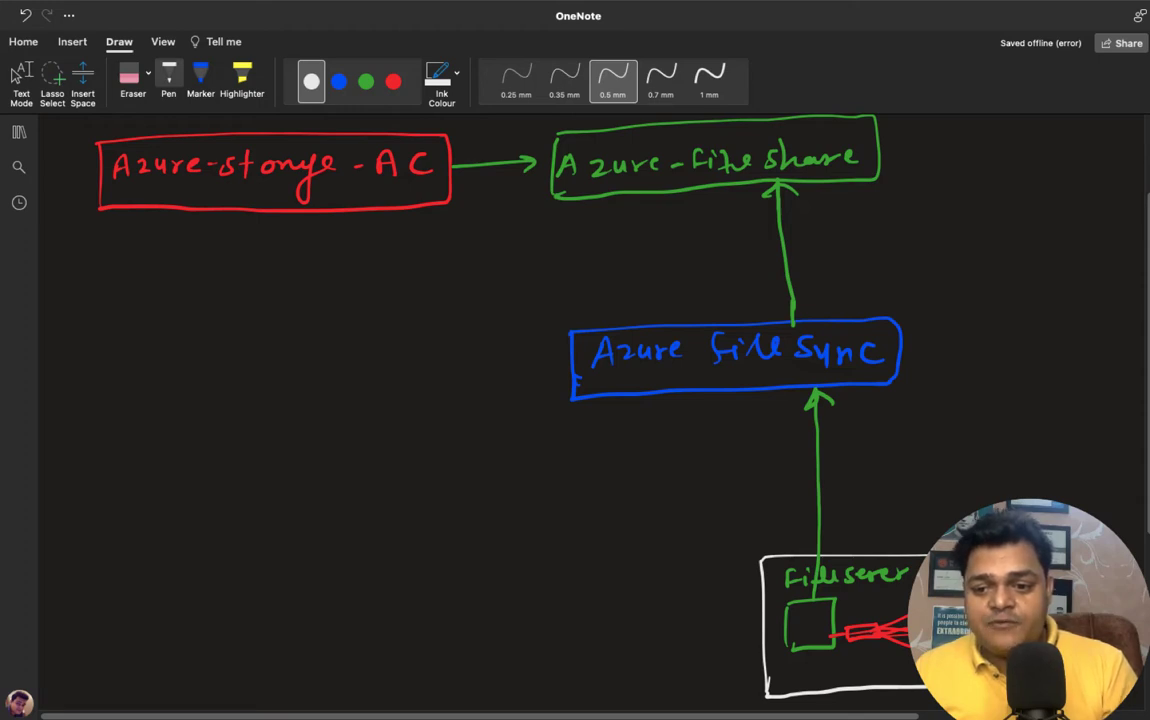
mouse_move(795, 622)
mouse_down()
mouse_move(796, 633)
mouse_move(815, 626)
mouse_move(803, 629)
mouse_up()
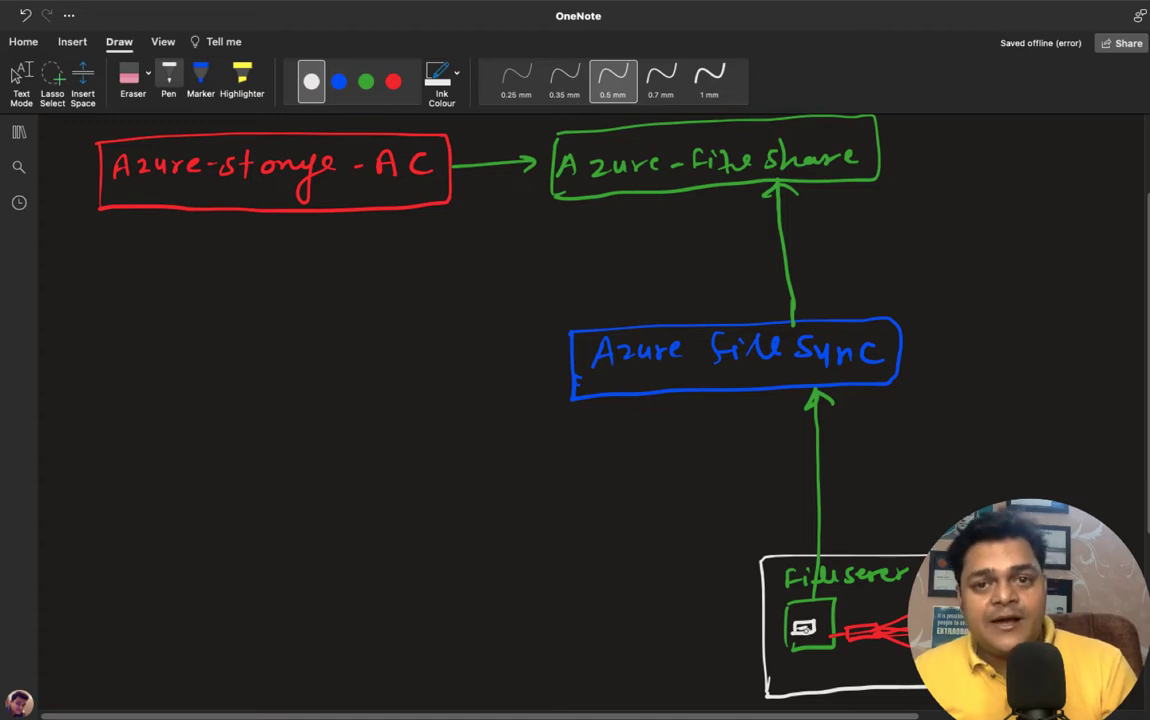
drag(787, 660, 788, 670)
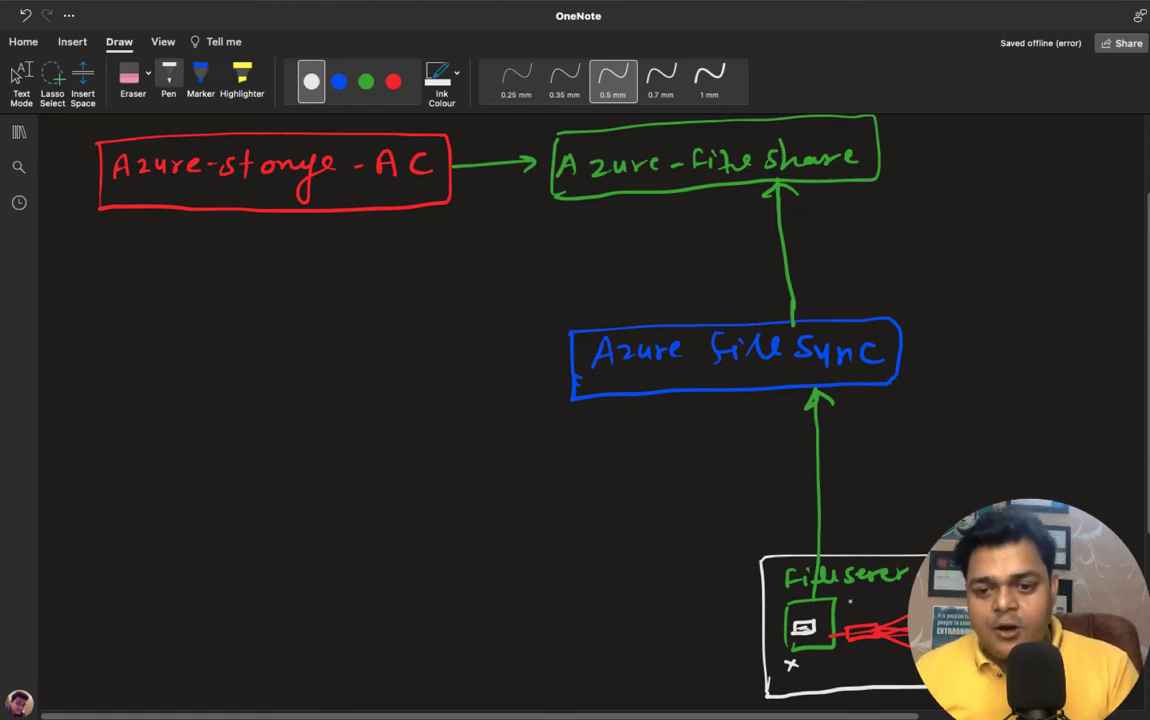
- Draw a dashed white curve from the file server up to the Azure-file share box
drag(849, 602, 858, 600)
drag(873, 592, 905, 572)
drag(913, 566, 921, 560)
drag(927, 551, 935, 546)
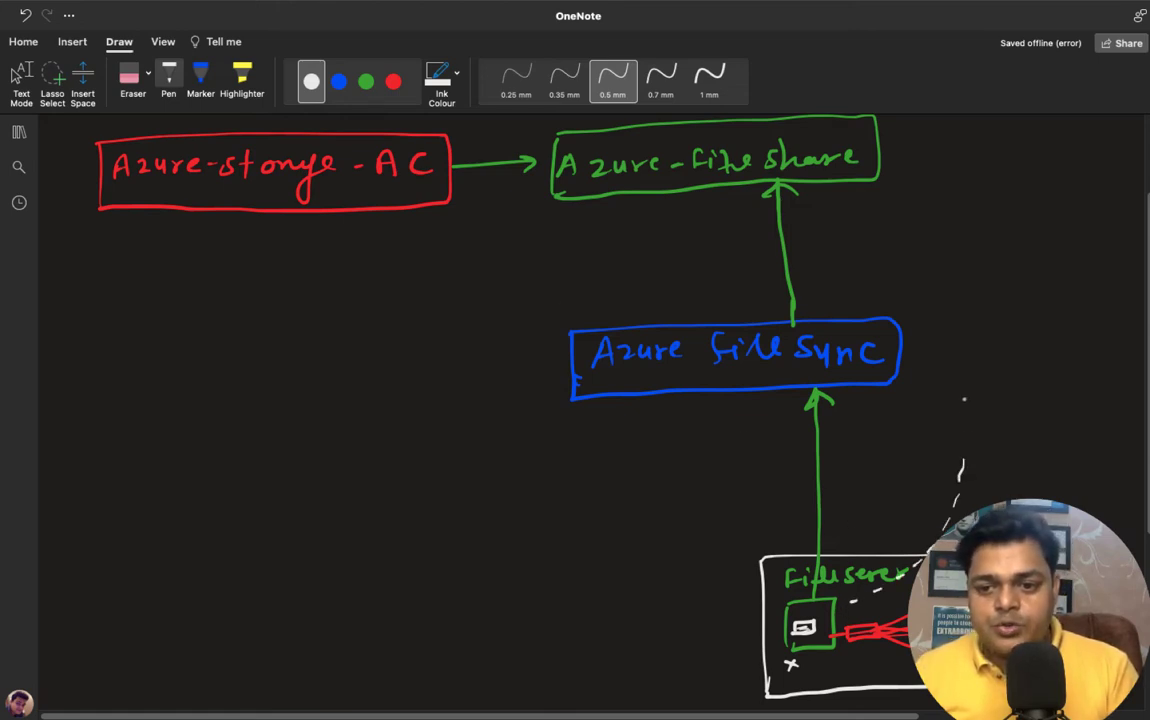
drag(966, 440, 966, 428)
drag(958, 397, 950, 348)
drag(942, 332, 922, 290)
drag(908, 273, 881, 213)
drag(858, 200, 850, 190)
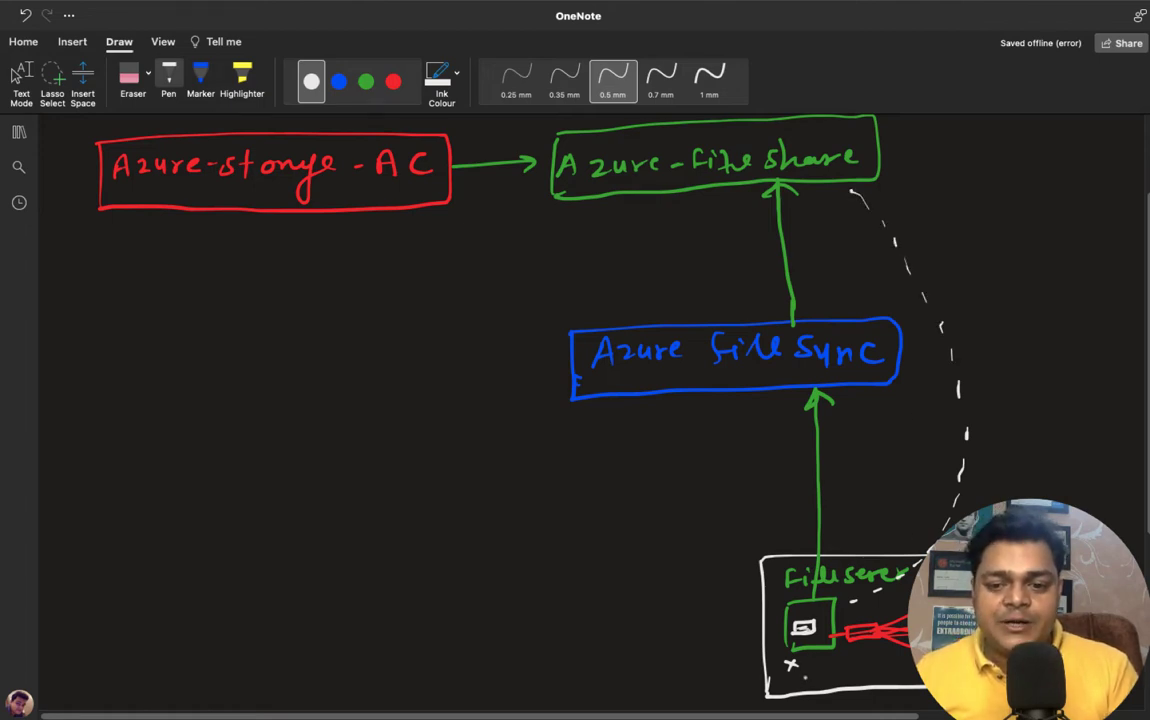
- Write 'Down' beside the x and add a red mark above the word share
mouse_move(806, 657)
mouse_down()
mouse_move(813, 668)
mouse_move(866, 654)
mouse_up()
click(366, 81)
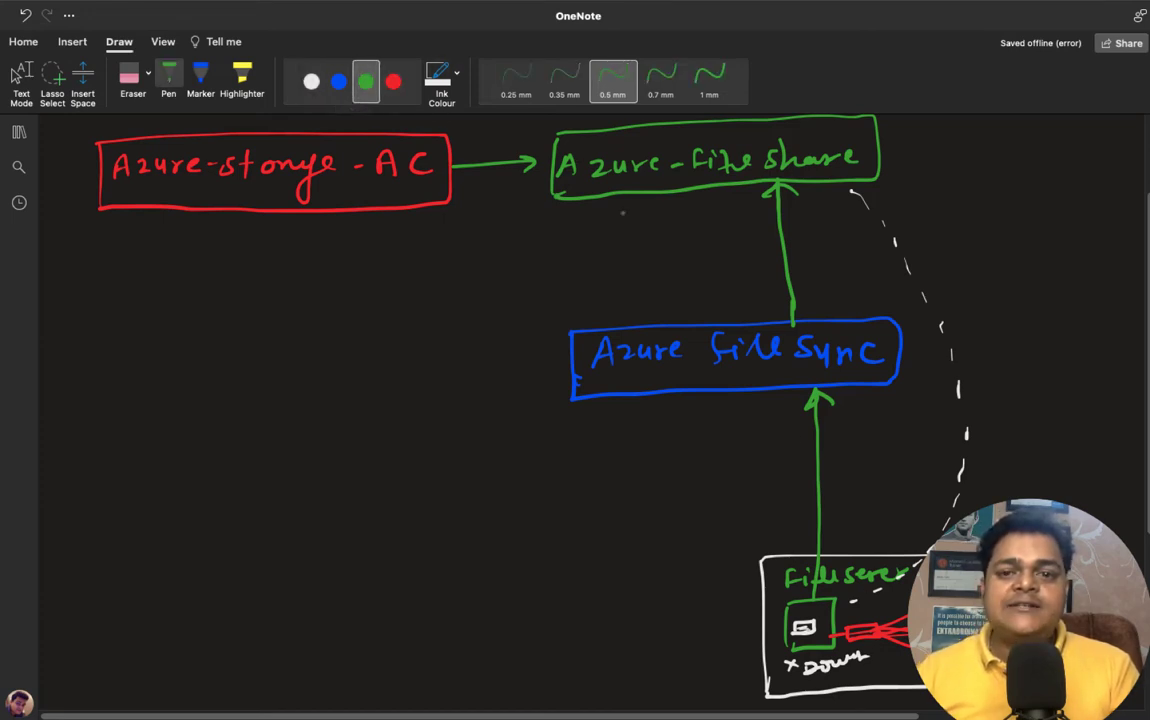
click(393, 81)
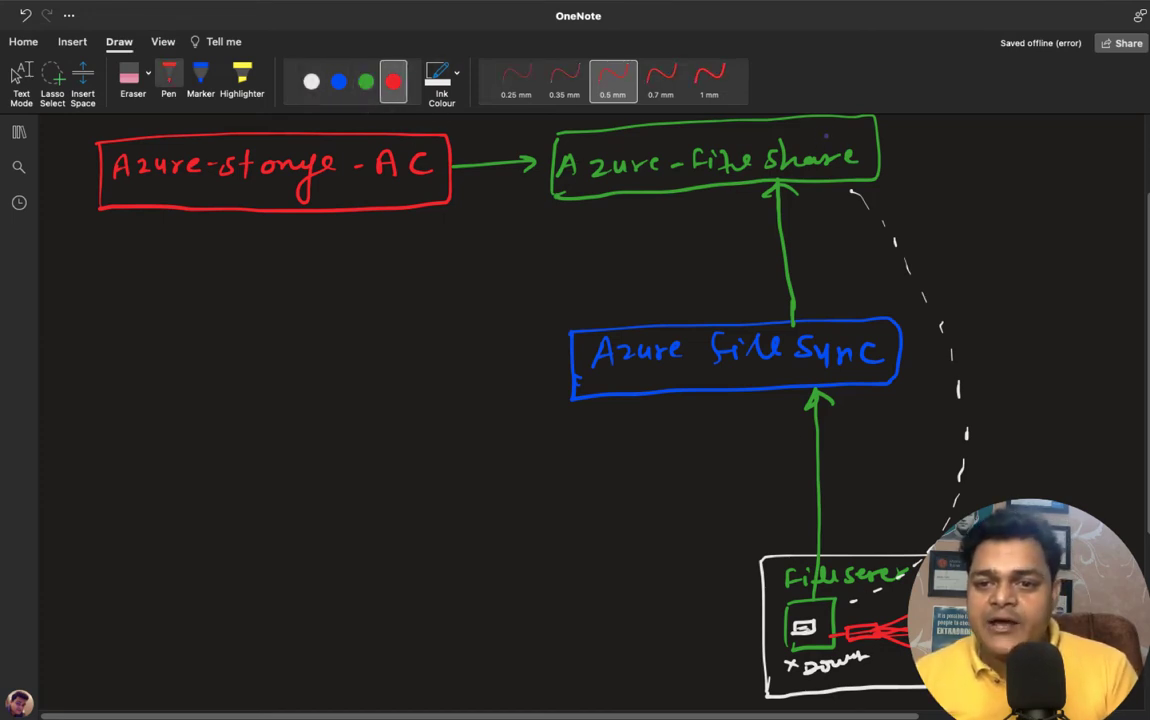
drag(816, 137, 834, 132)
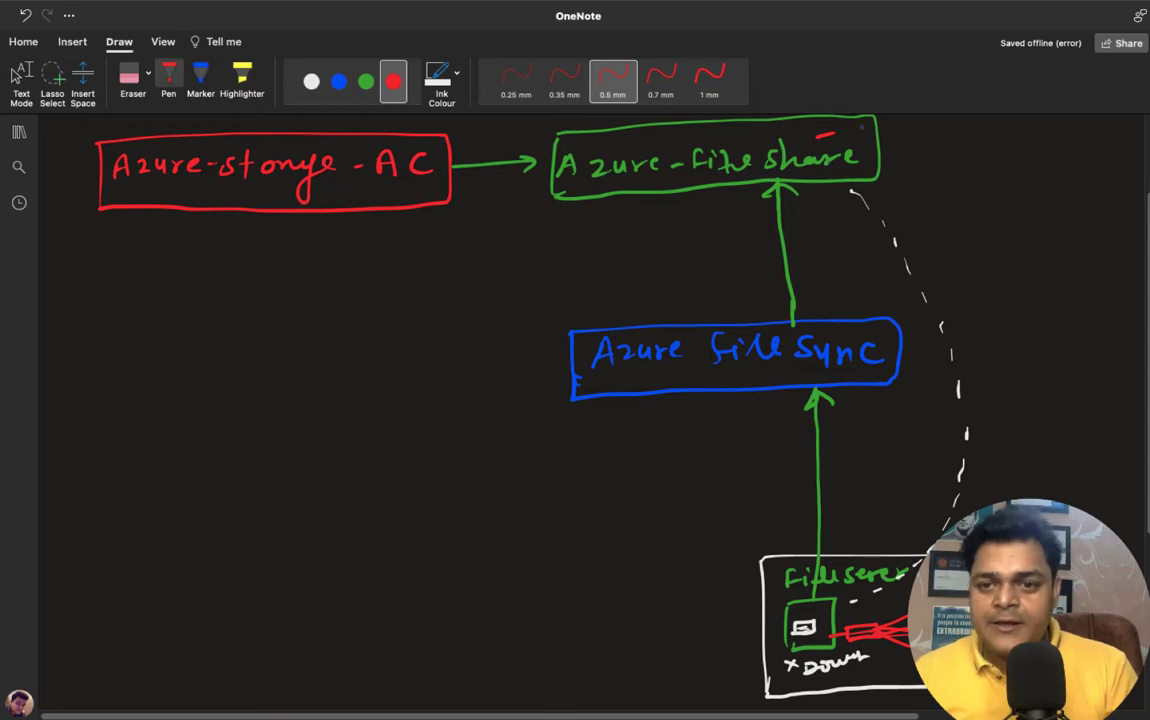
key(Escape)
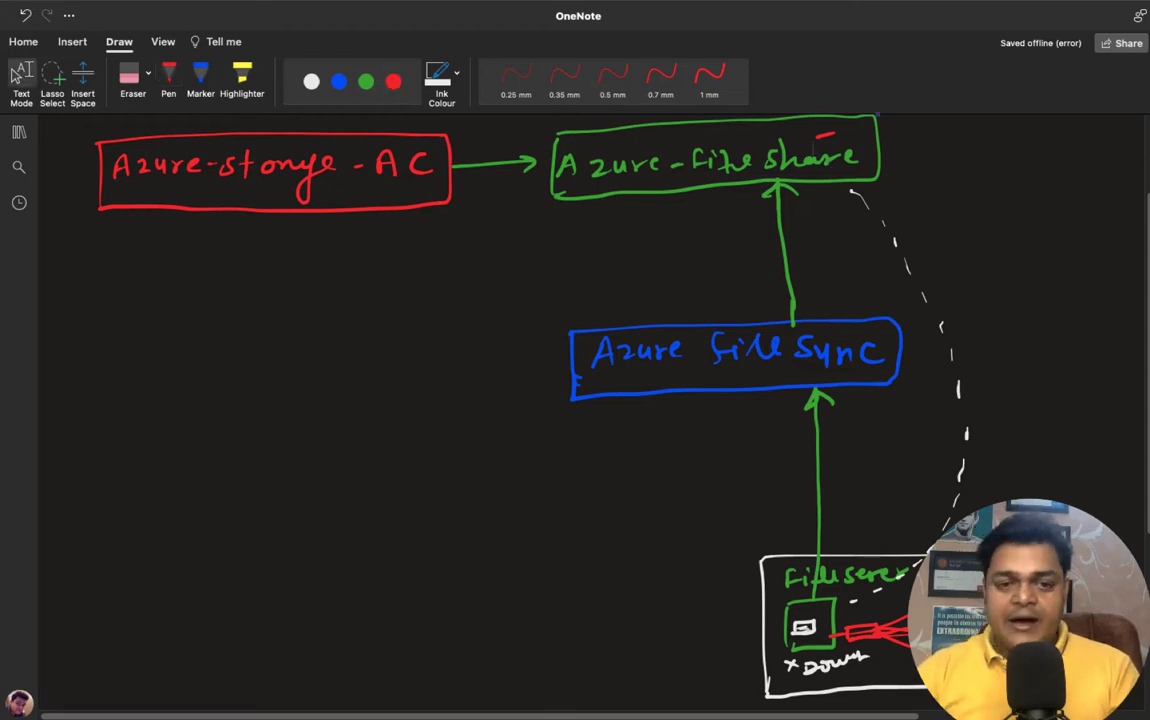
- Add white check marks beside the storage account, Azure-file share and Azure File Sync boxes
click(168, 78)
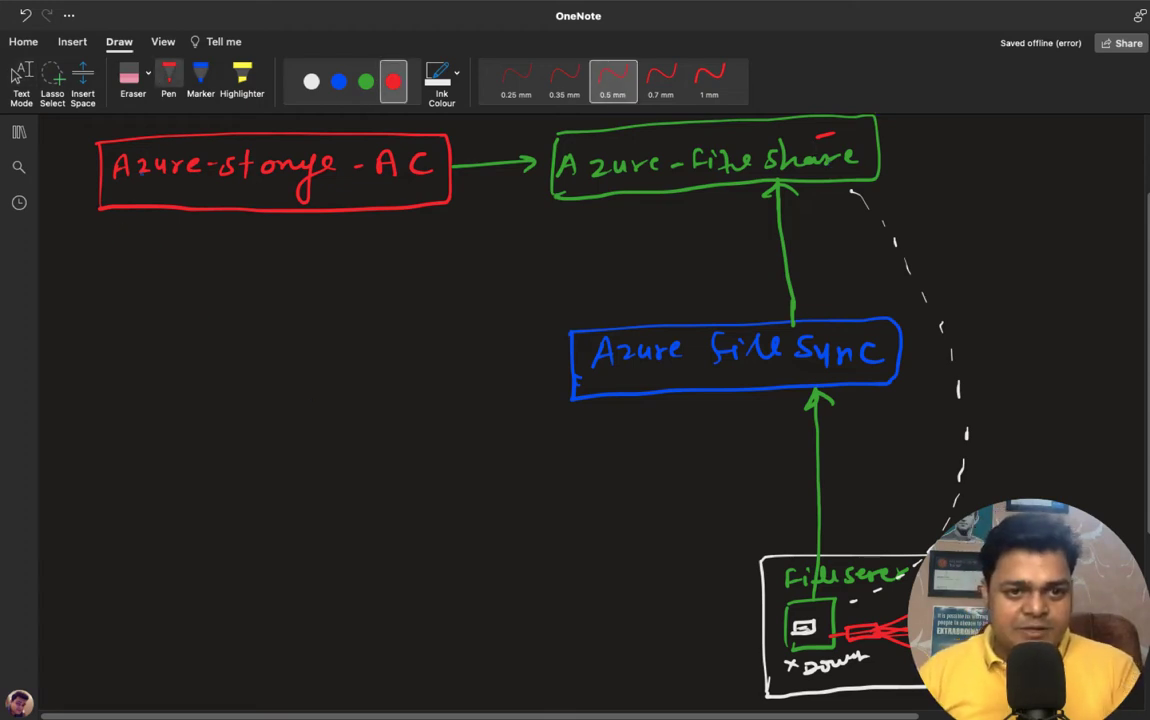
click(311, 82)
drag(62, 180, 86, 172)
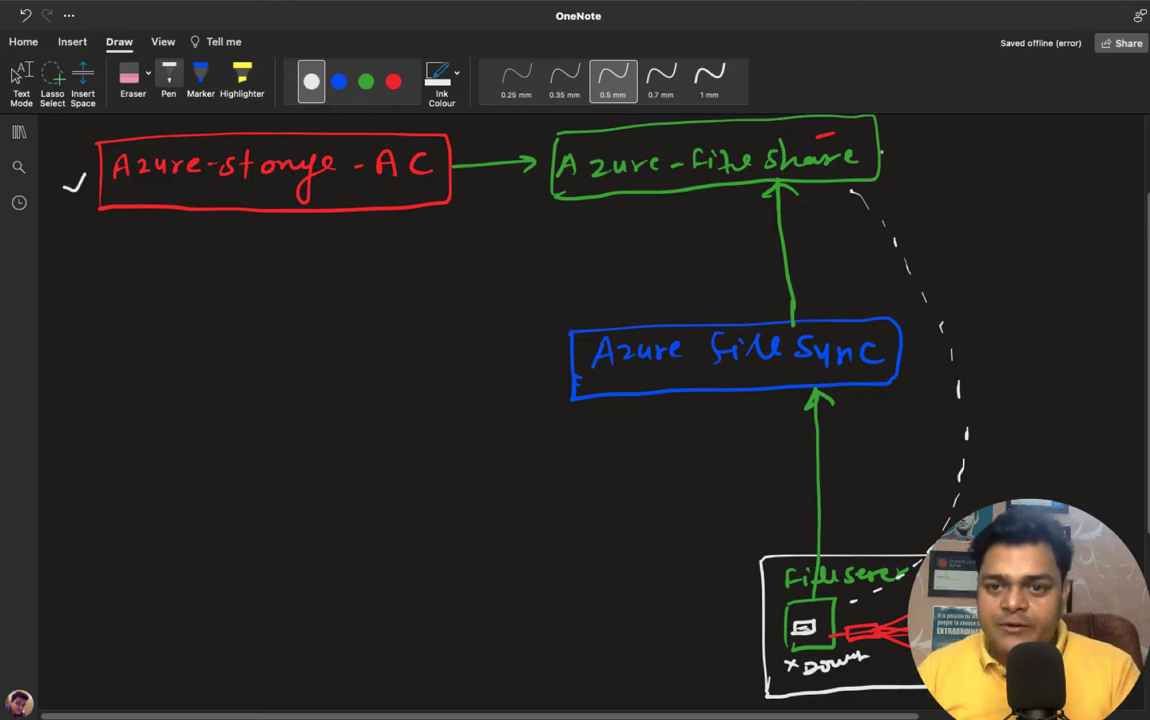
drag(887, 146, 908, 141)
drag(646, 382, 672, 377)
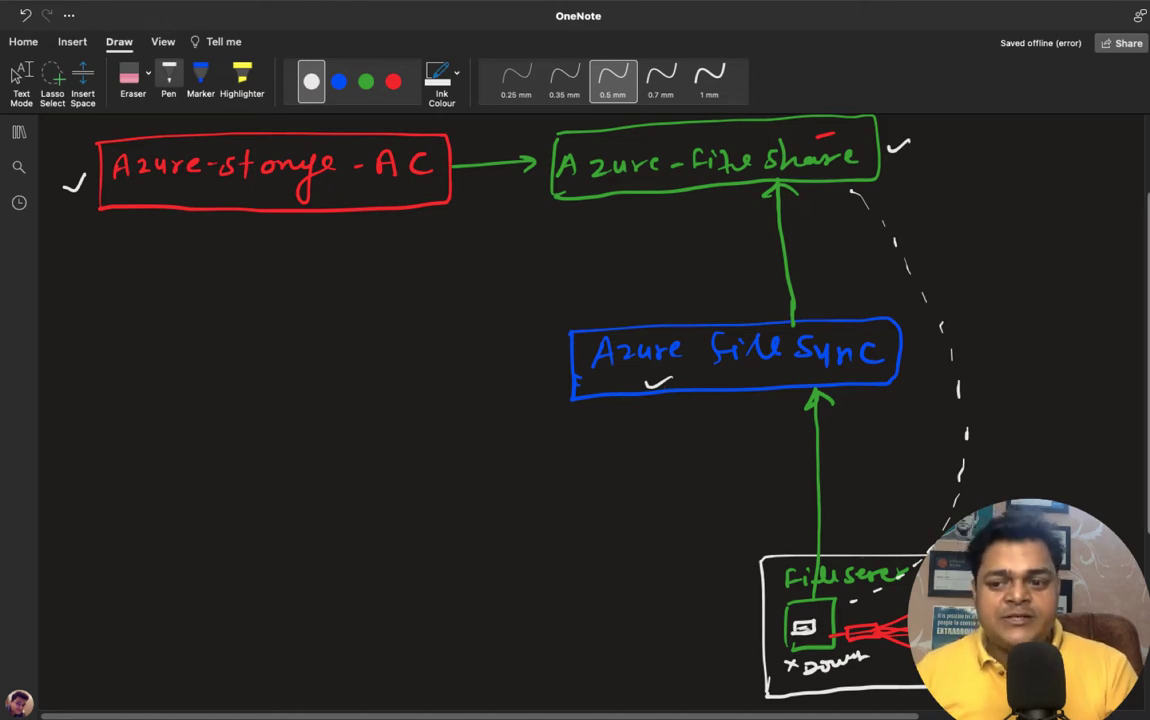
scroll(749, 578, down, 2)
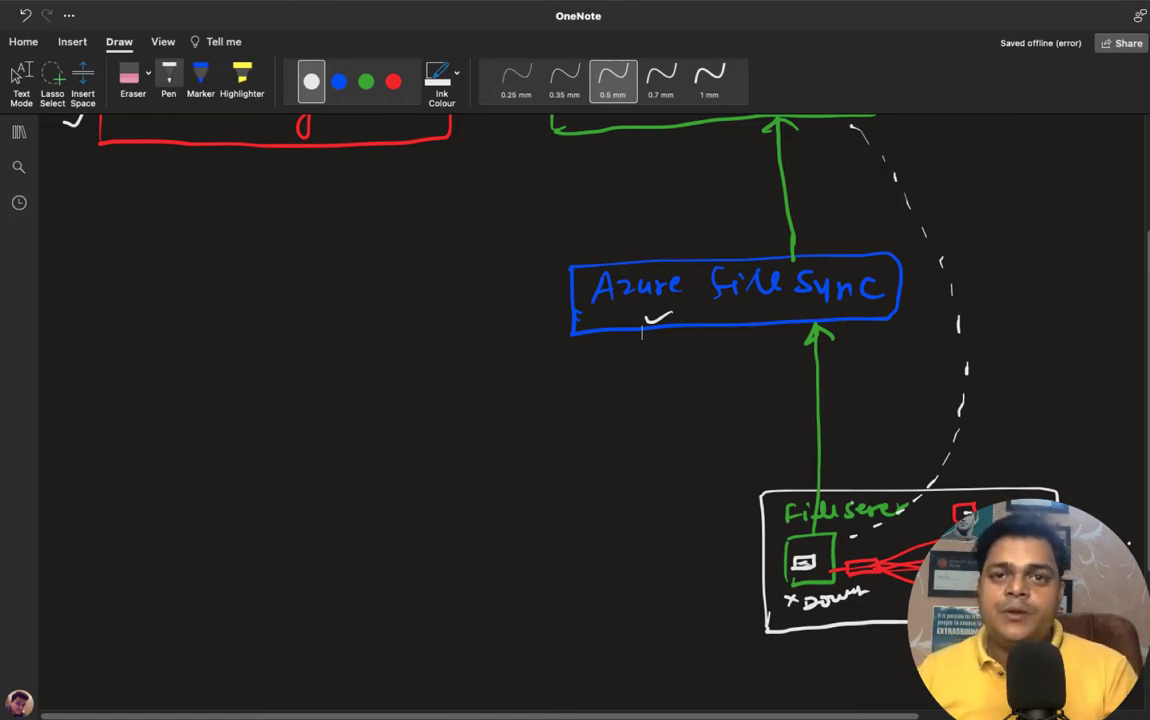
key(Escape)
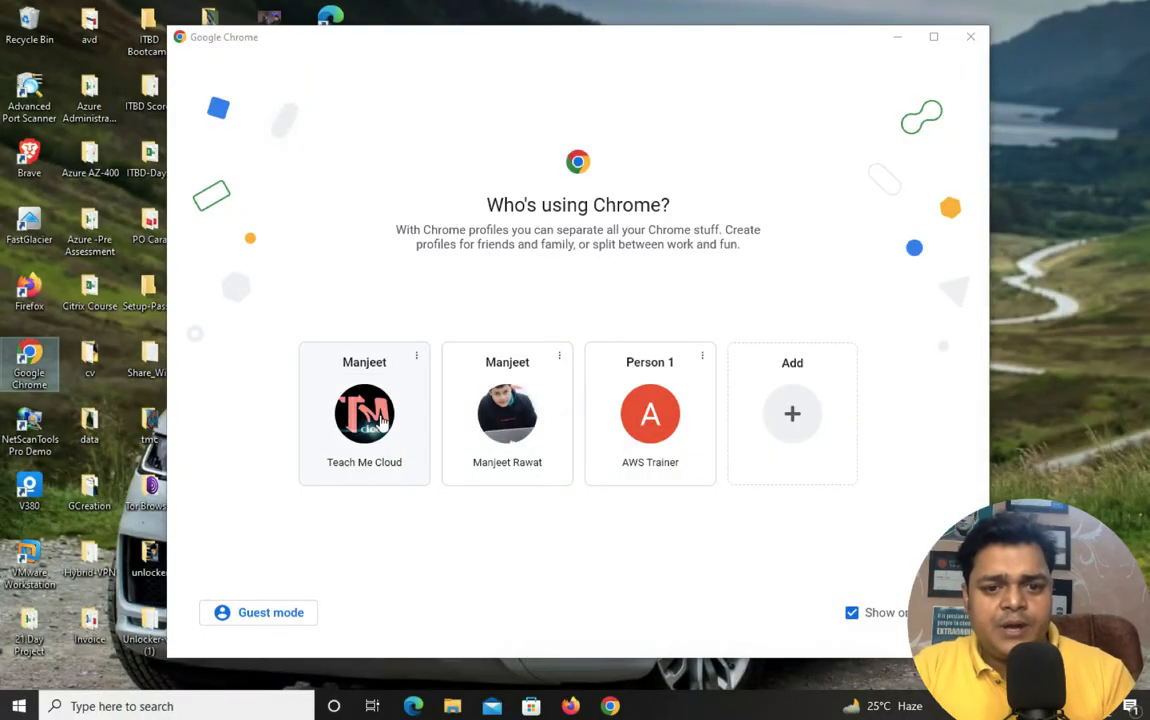
- Open a new browser tab and go to the Azure portal by typing 'po'
click(340, 378)
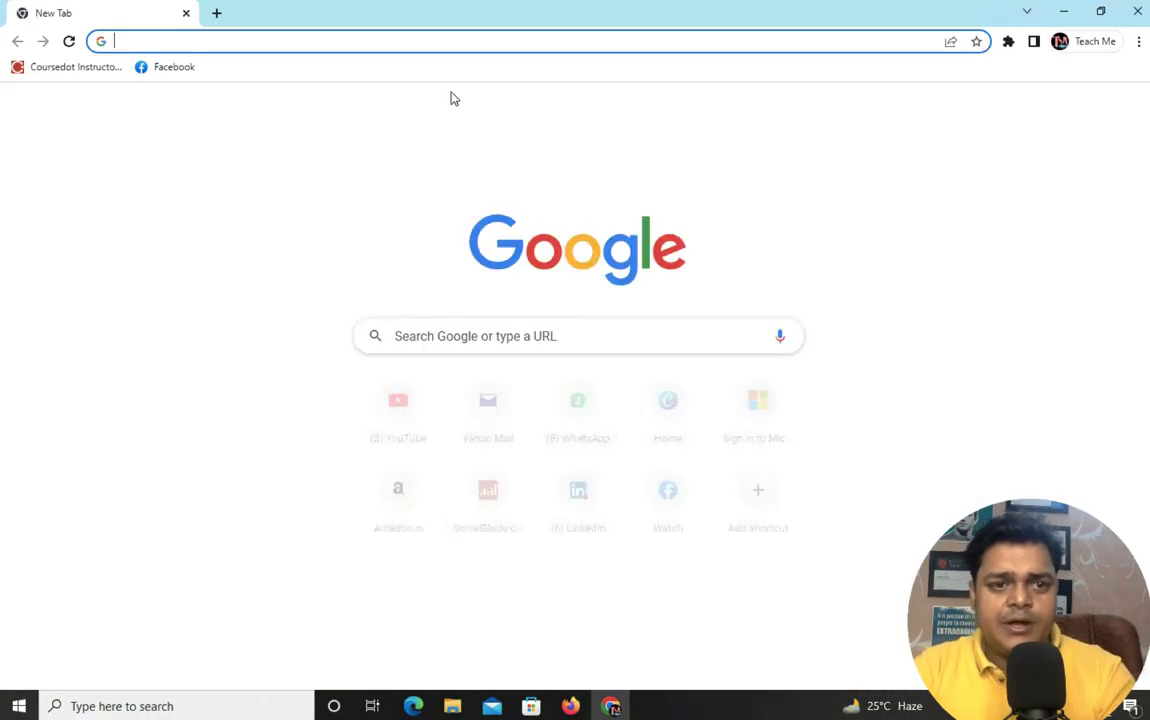
text(po)
key(Return)
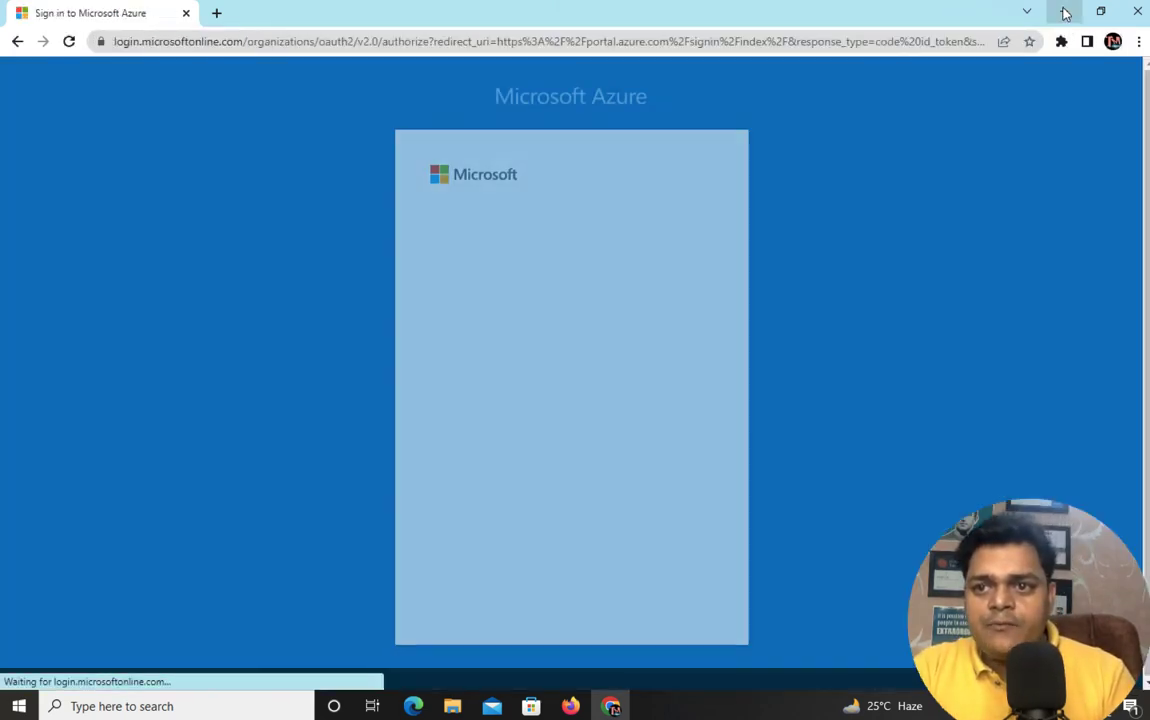
- Choose the work account on the Azure sign-in picker, then minimize Chrome to the desktop
click(1063, 11)
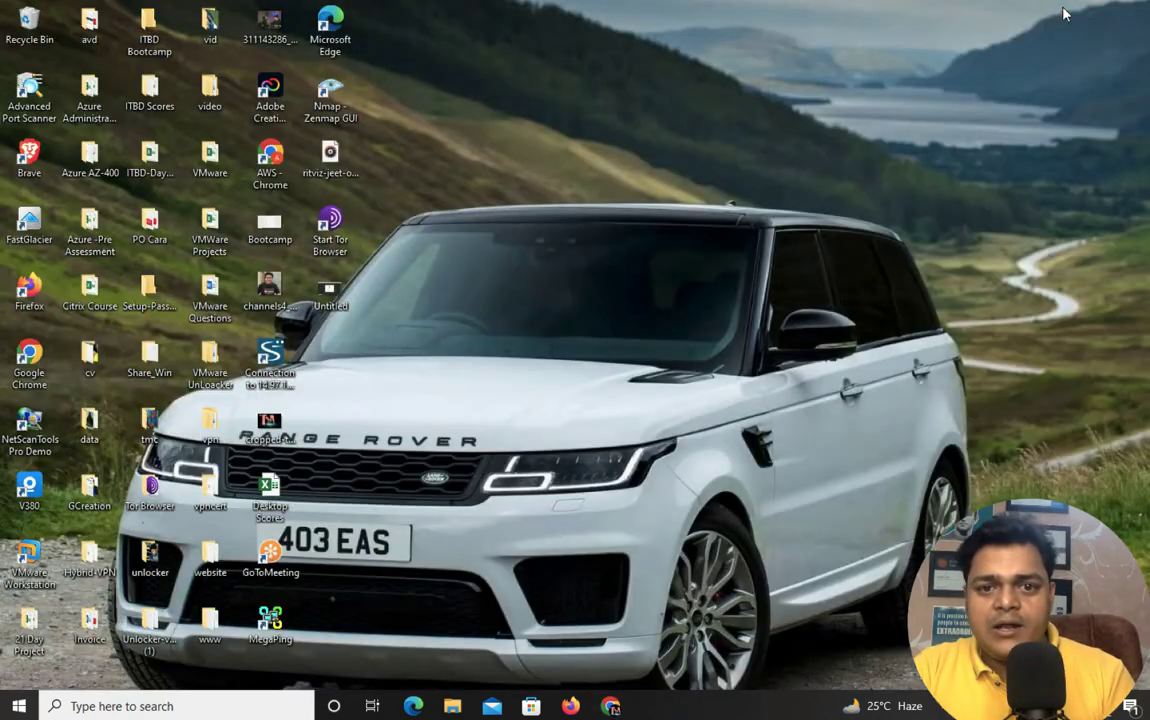
click(612, 706)
click(552, 276)
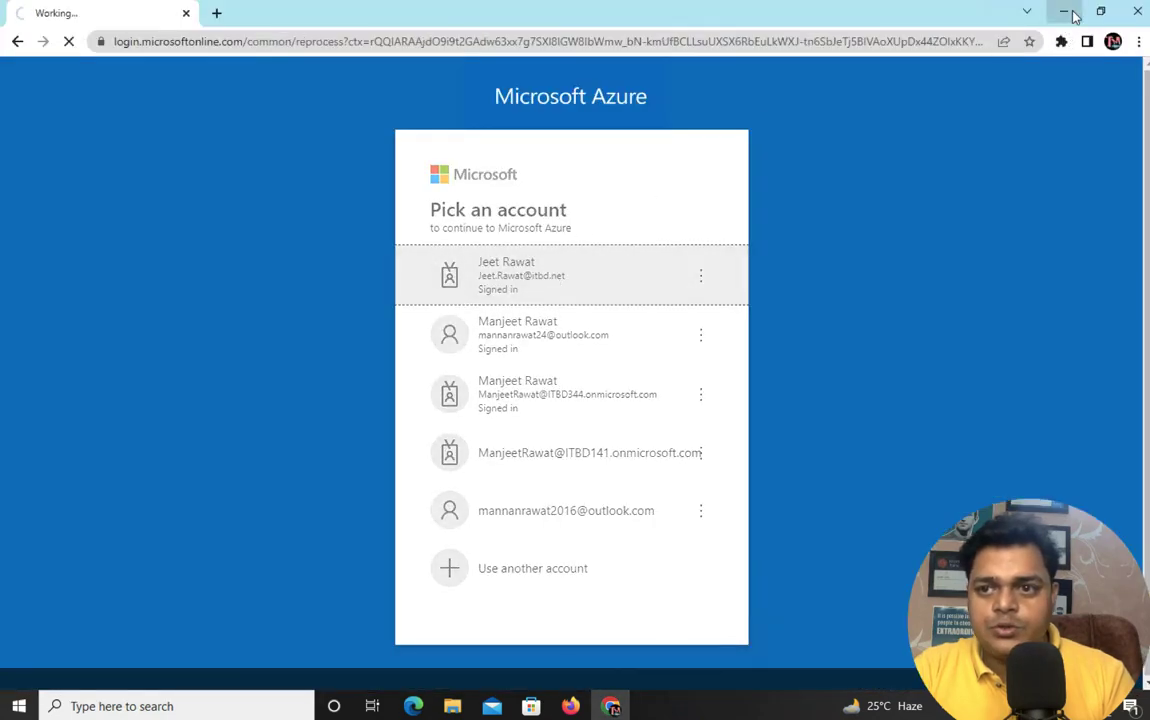
click(1064, 11)
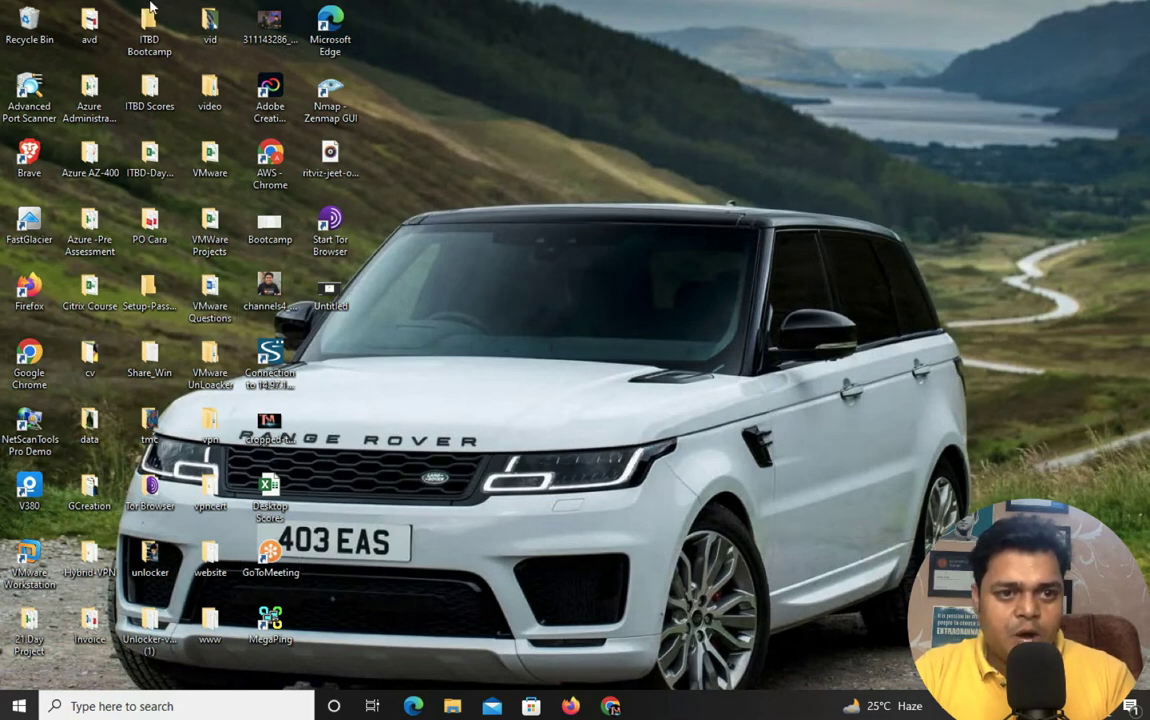
- Launch VMware Workstation, resume the suspended Domain-12 VM, and close the Win-10 and Home tabs
right_click(36, 562)
click(110, 143)
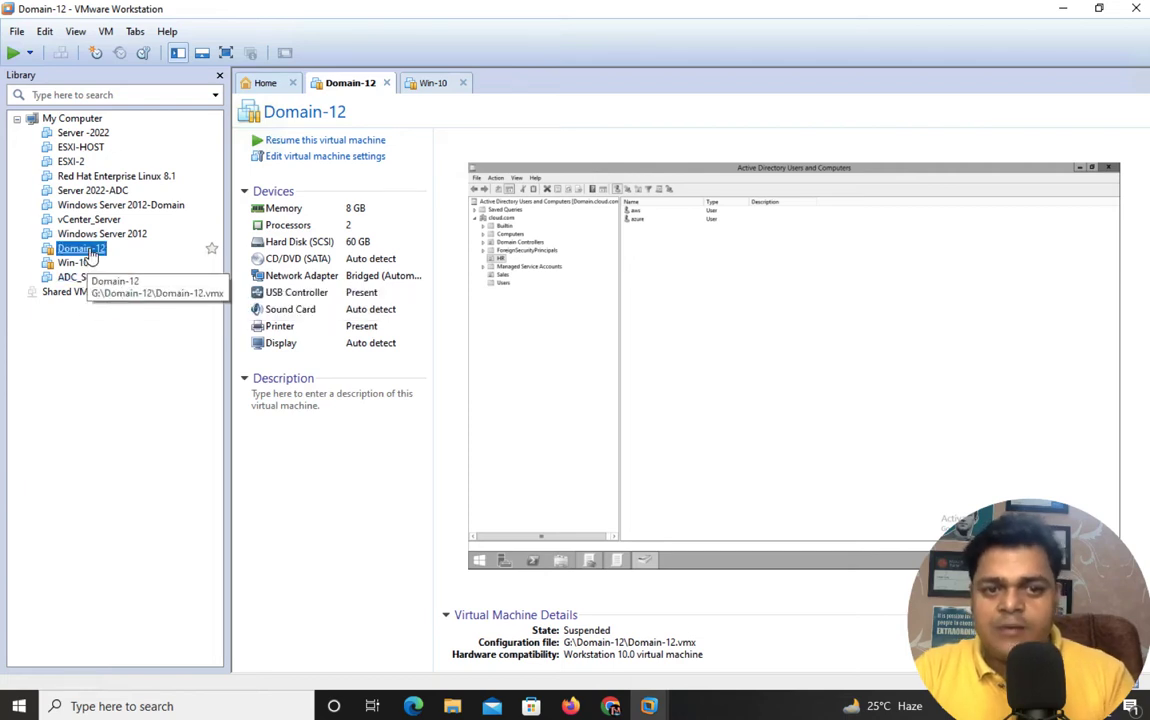
click(84, 249)
click(463, 83)
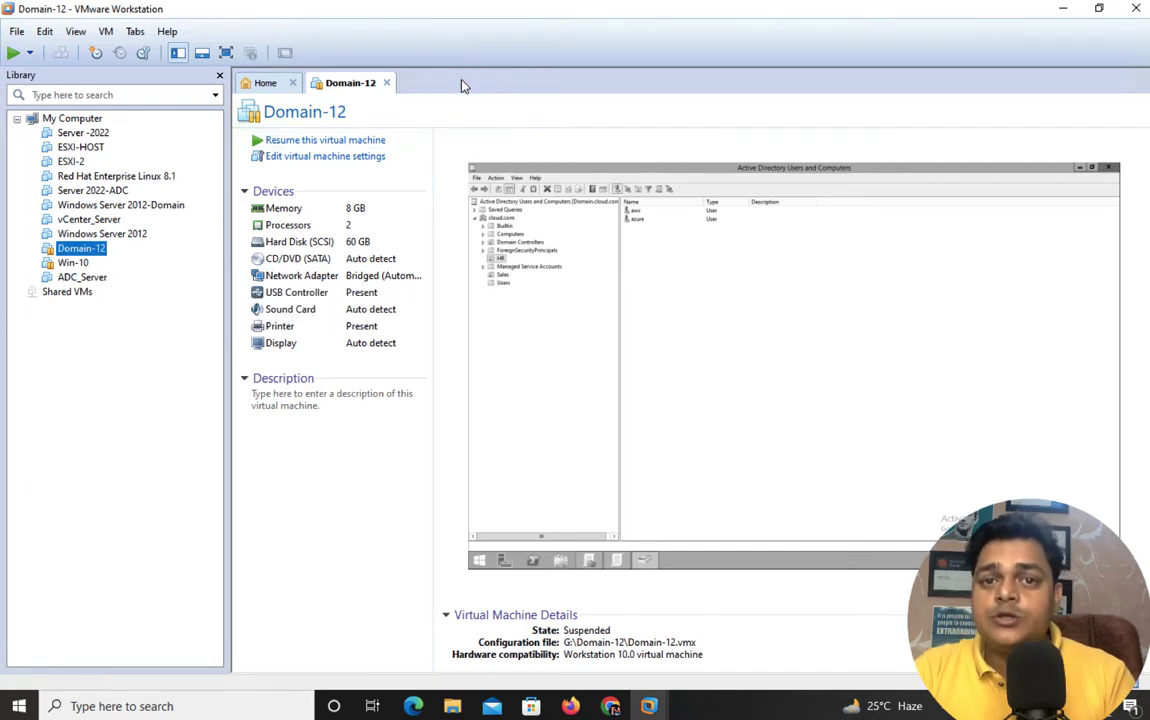
click(335, 146)
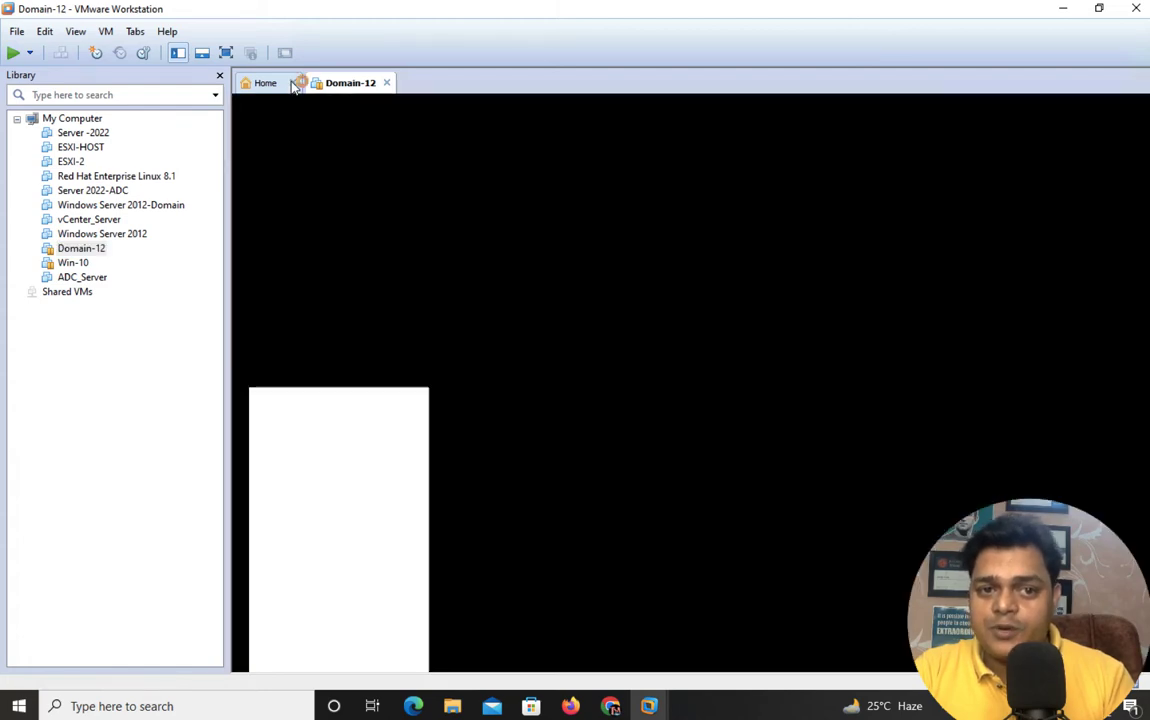
click(292, 83)
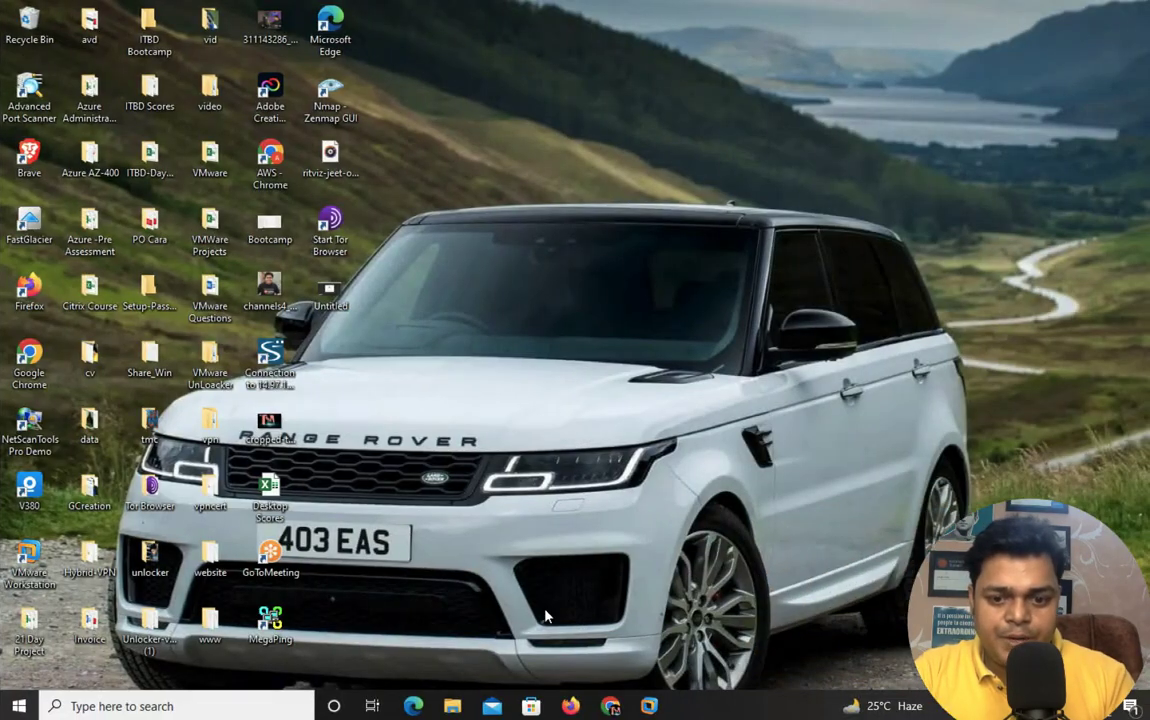
- Navigate via All services > Storage accounts to training1988storage's File shares list
click(611, 706)
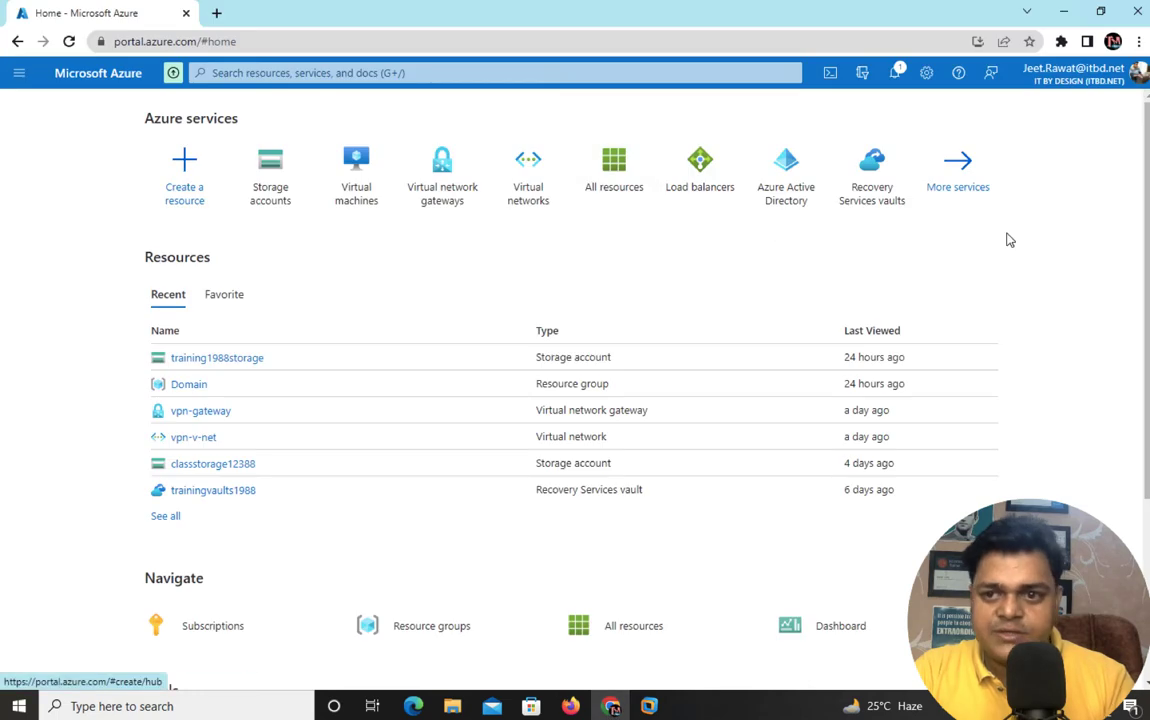
click(981, 208)
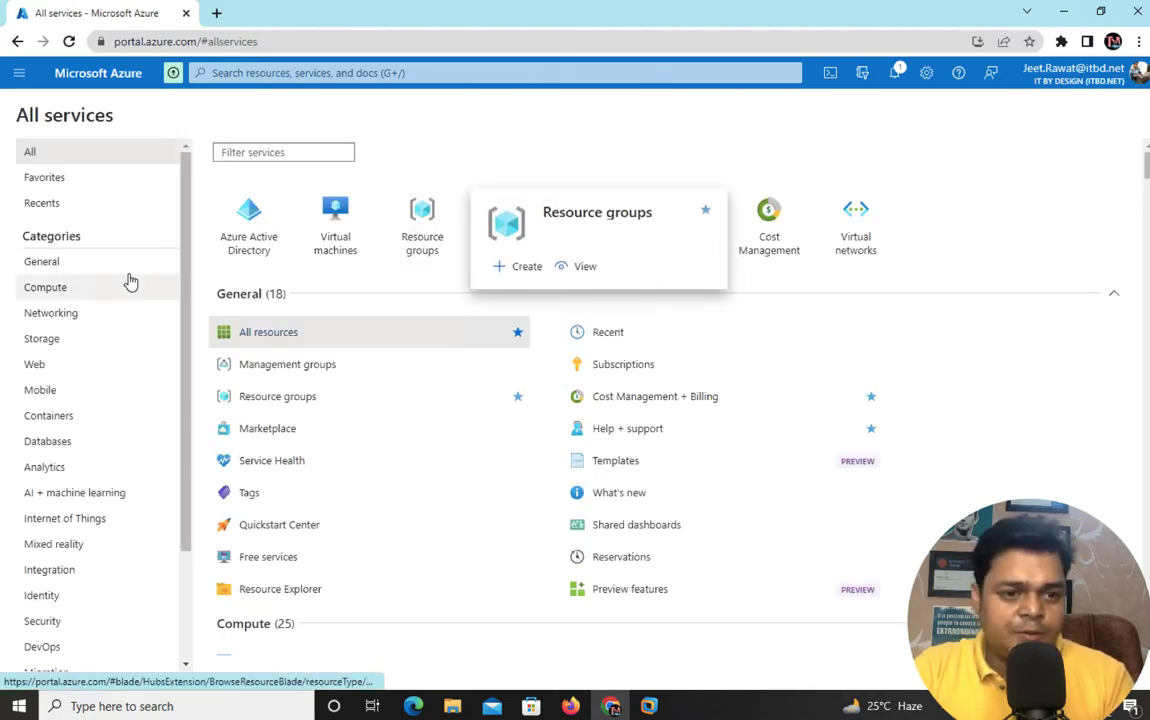
click(43, 340)
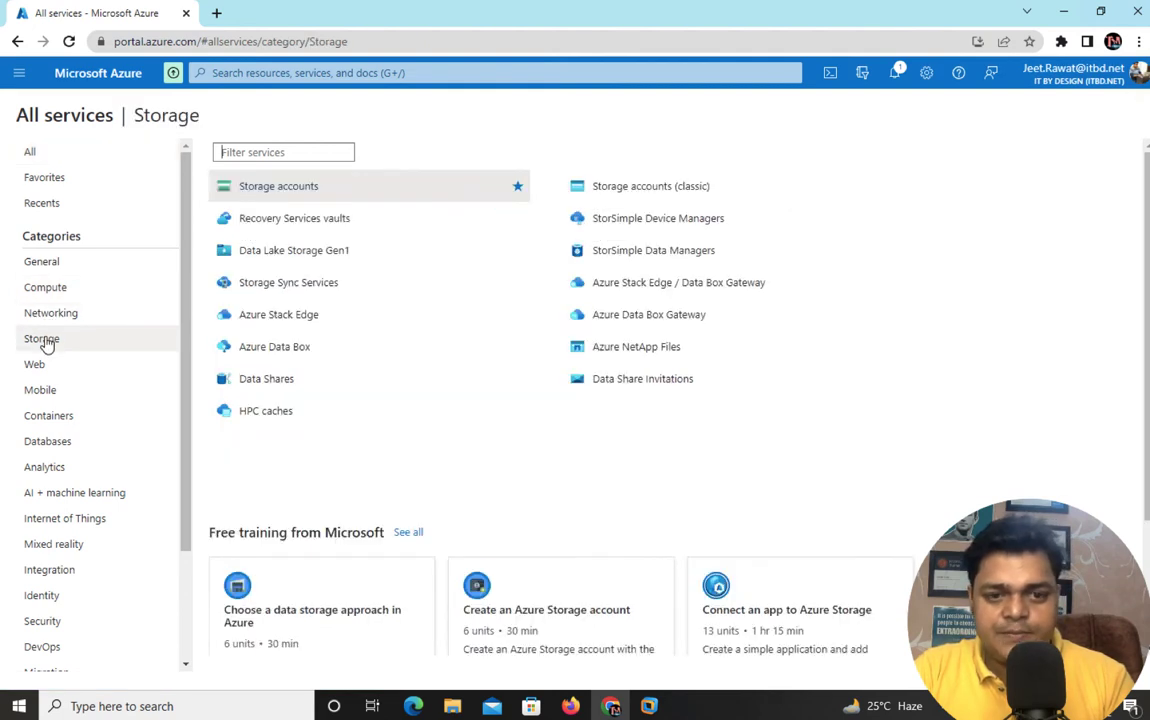
click(304, 197)
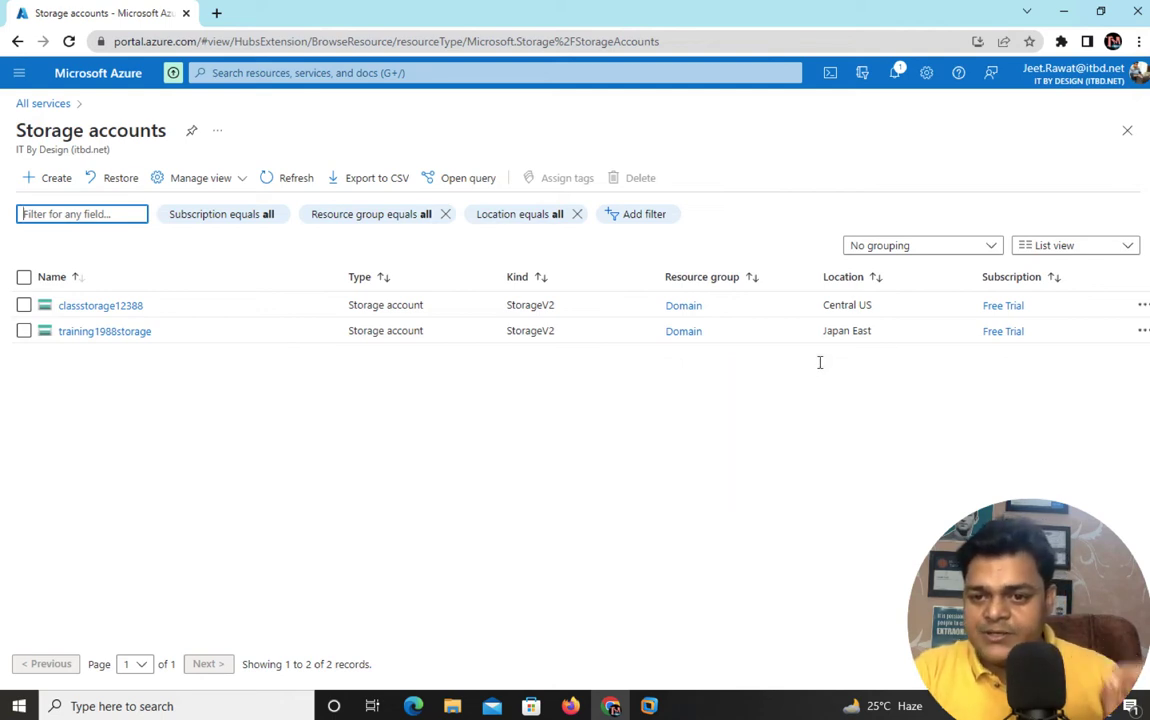
click(100, 331)
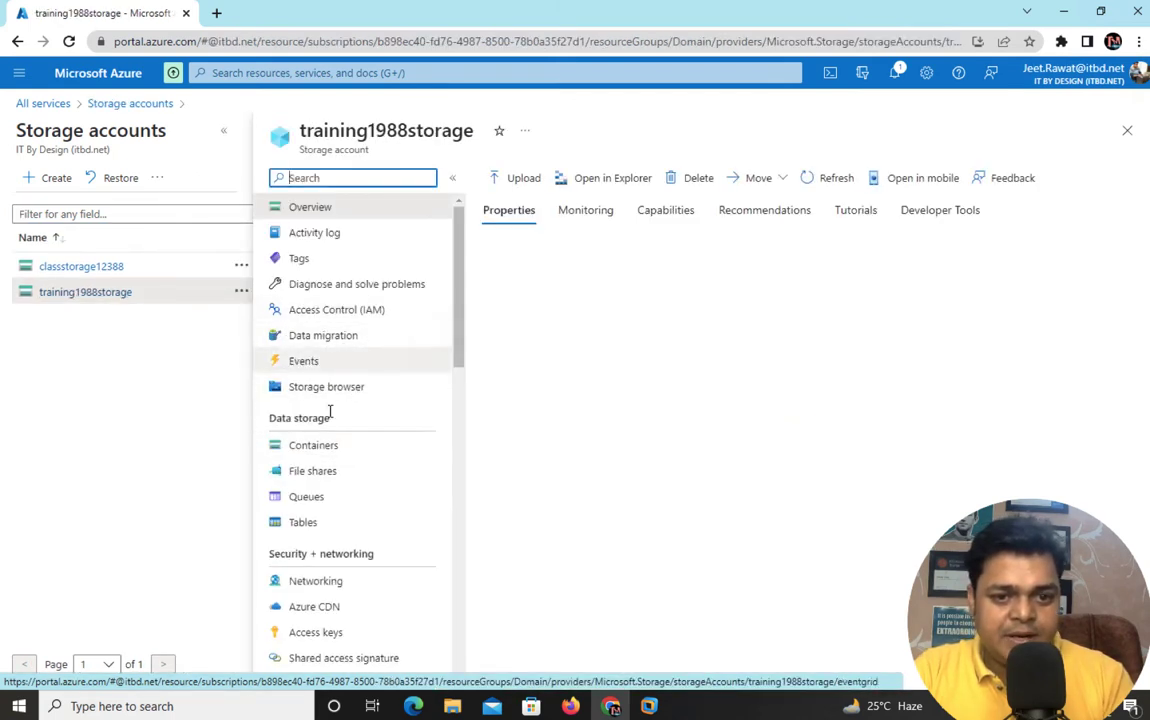
click(320, 472)
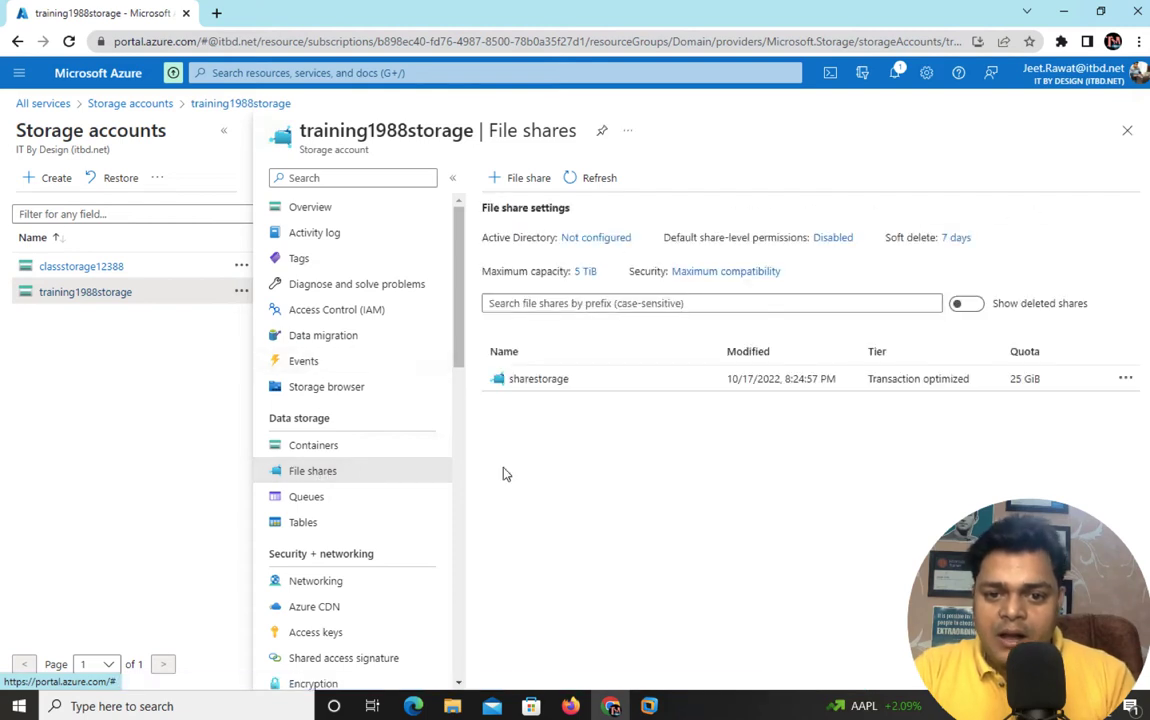
- Delete the sharestorage file share after ticking the agreement, and dismiss the success notice
click(1125, 379)
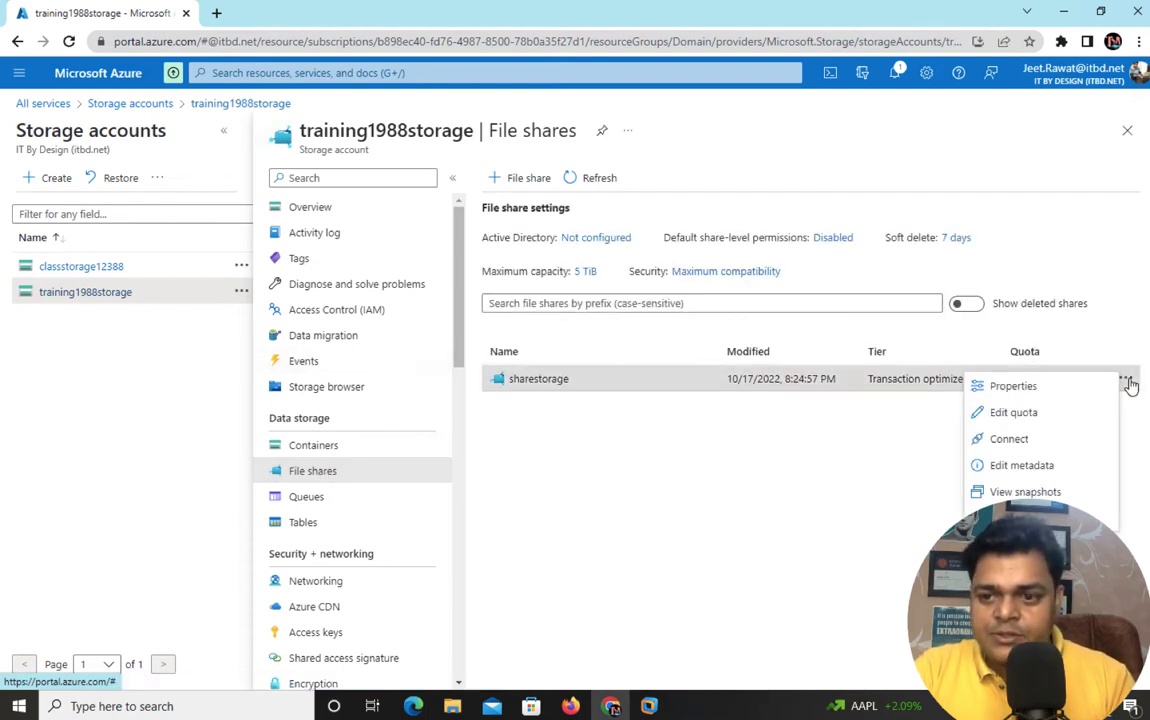
click(985, 386)
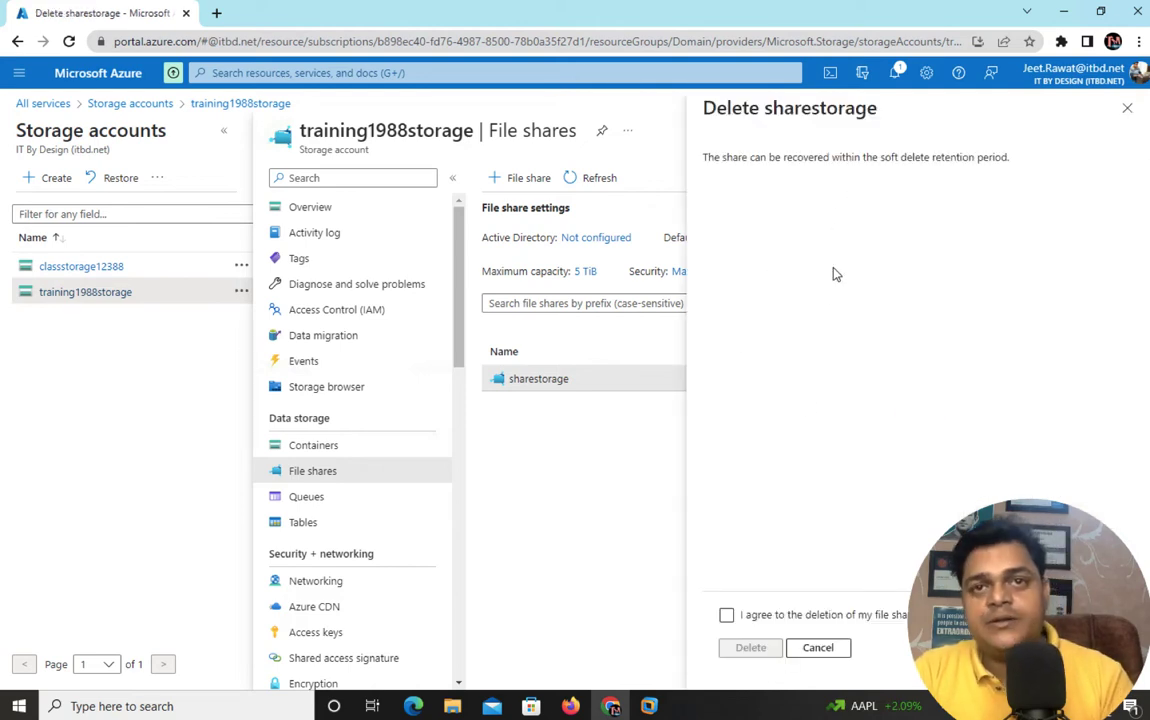
click(726, 615)
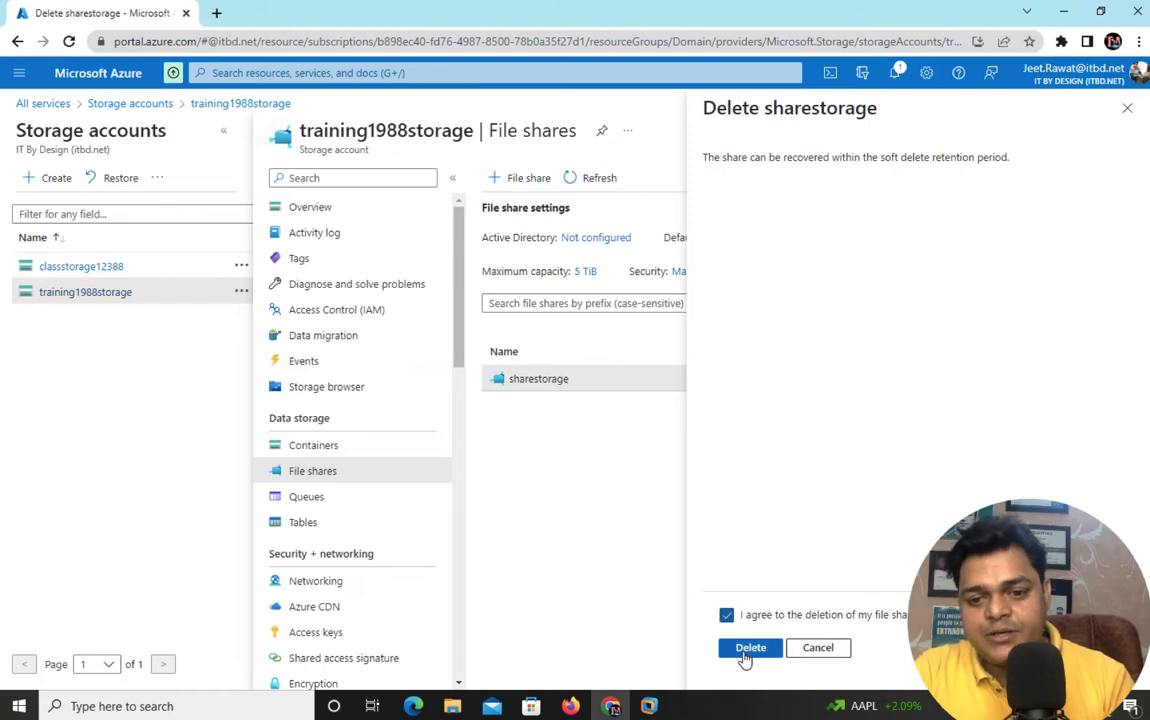
click(750, 648)
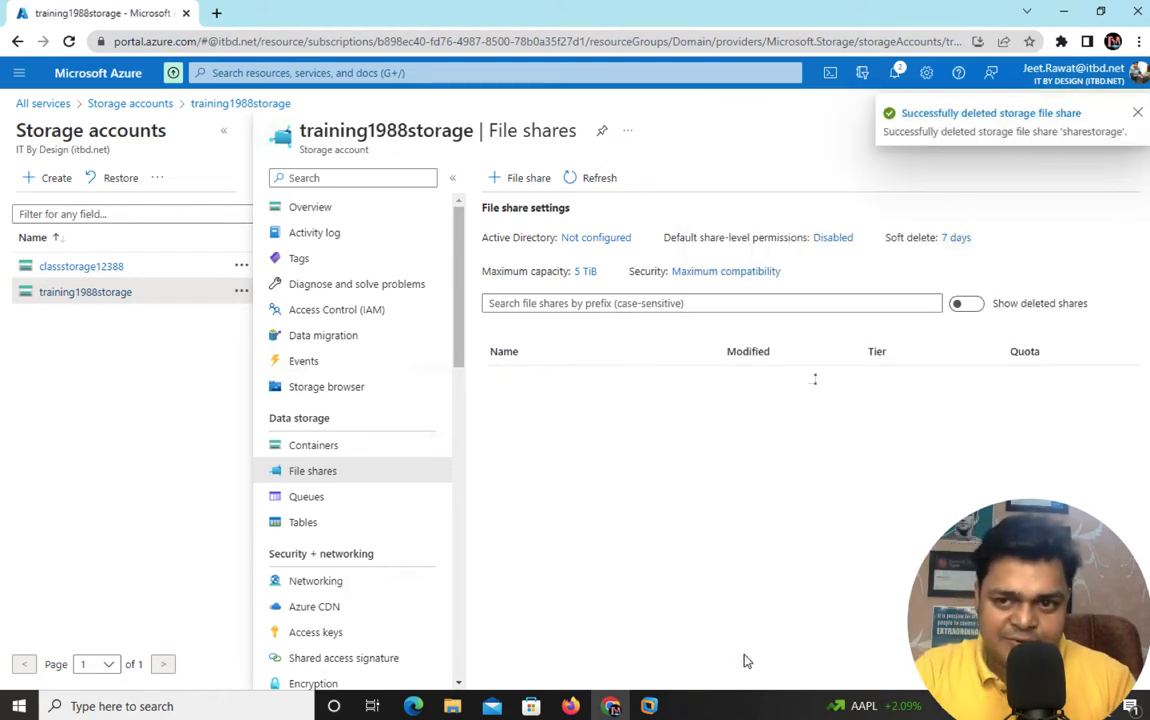
click(1137, 112)
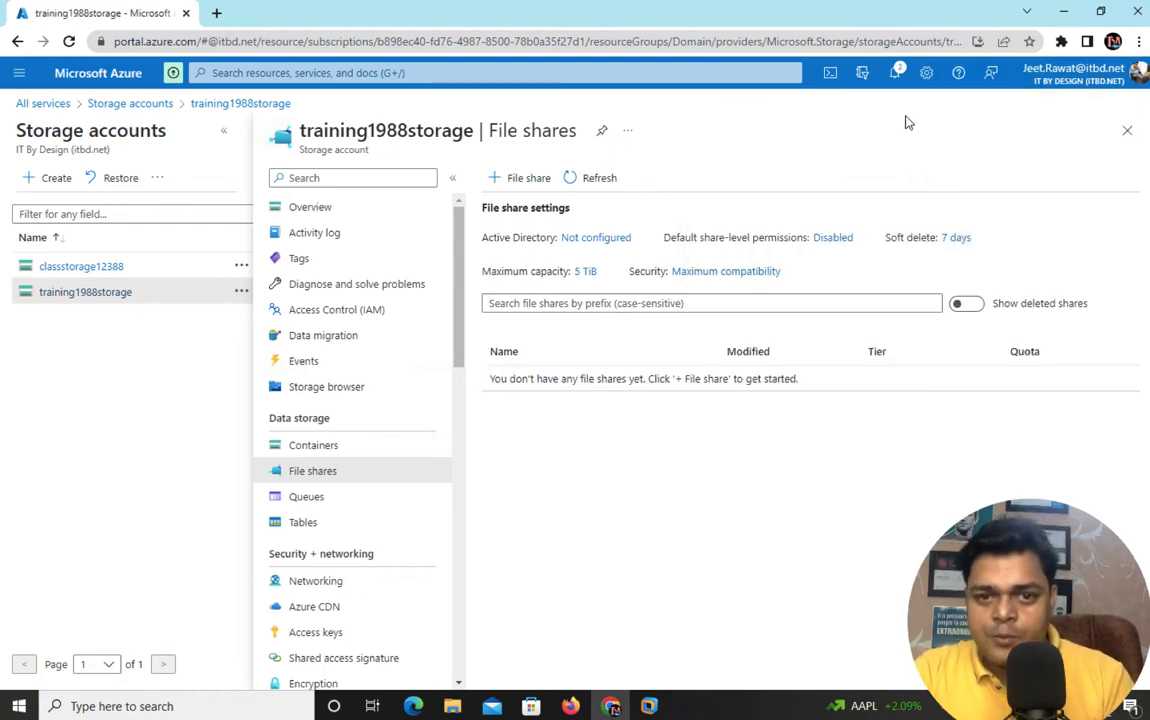
- Start a new file share named AzureFileShare, lowercasing its A and F
click(528, 178)
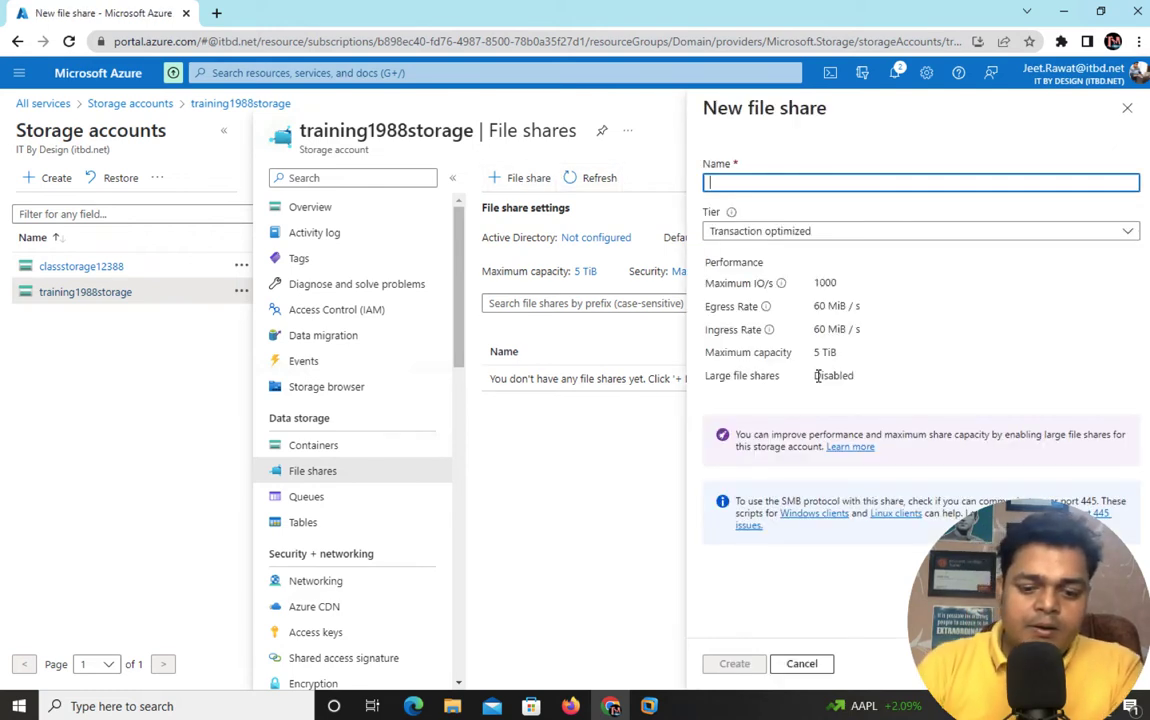
text(AzureFil)
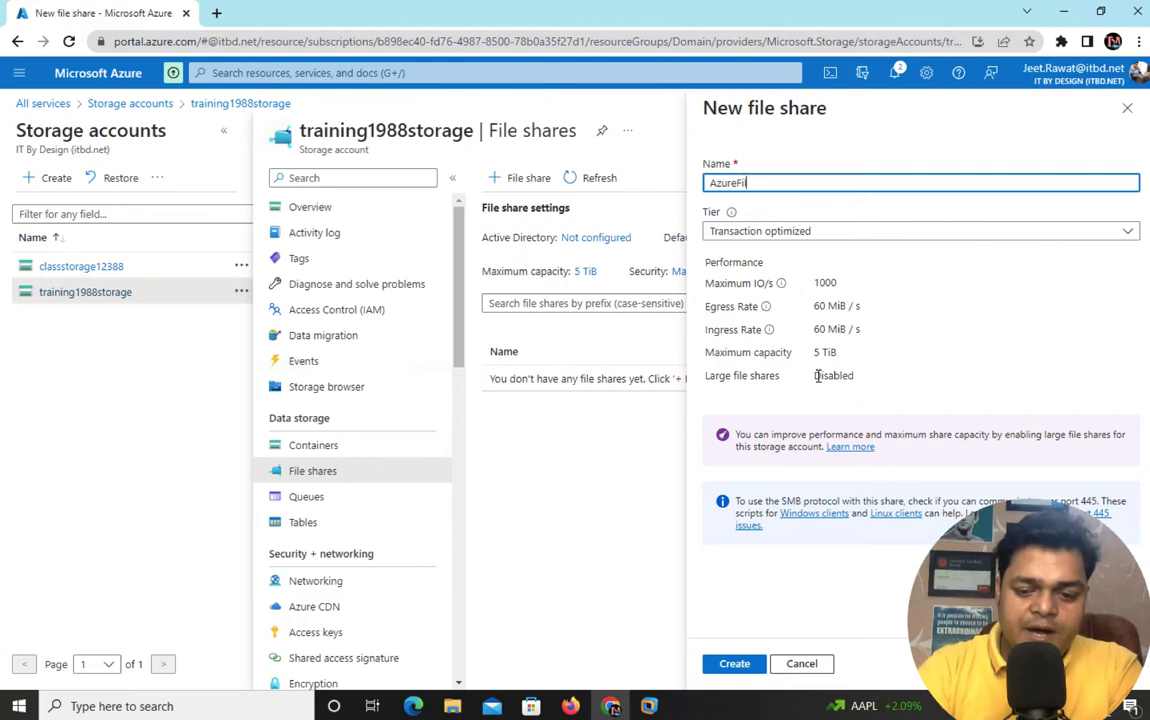
text(eShar)
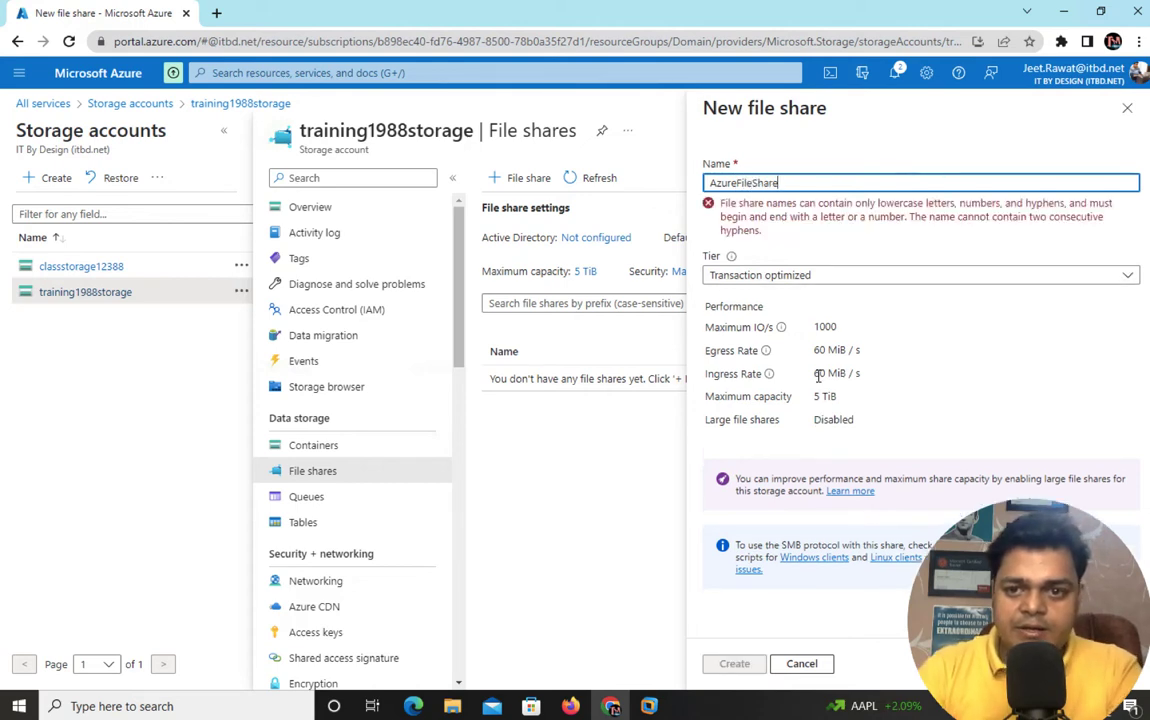
text(e)
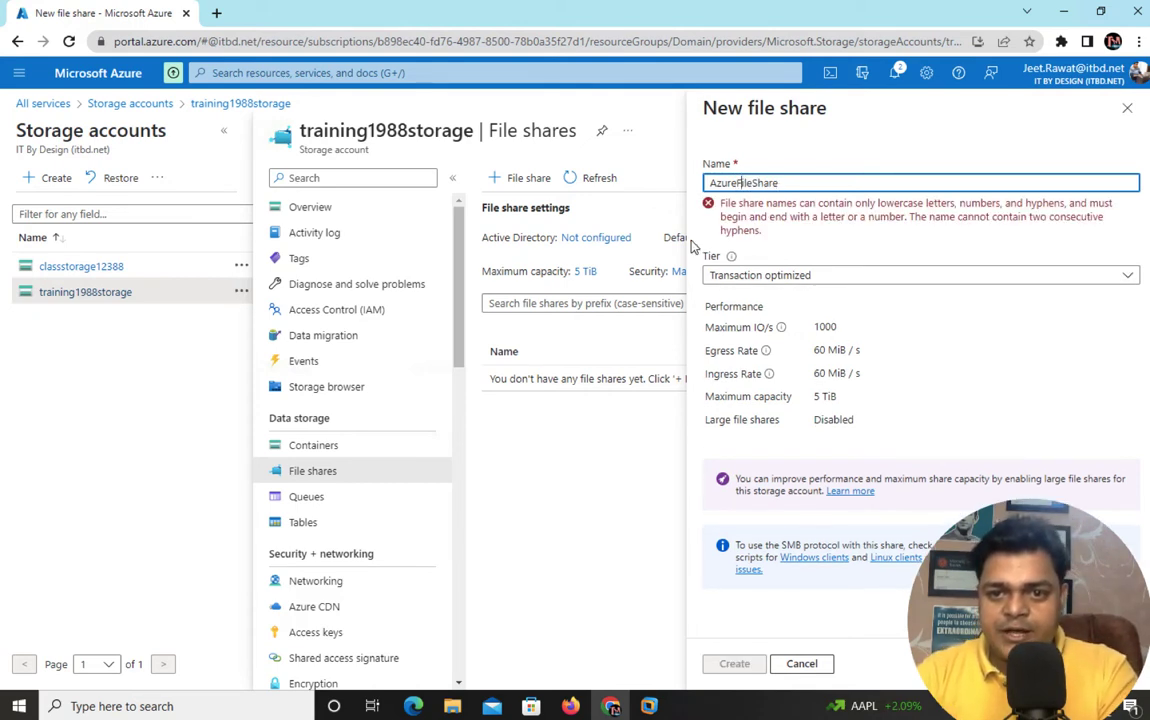
key(BackSpace)
text(f)
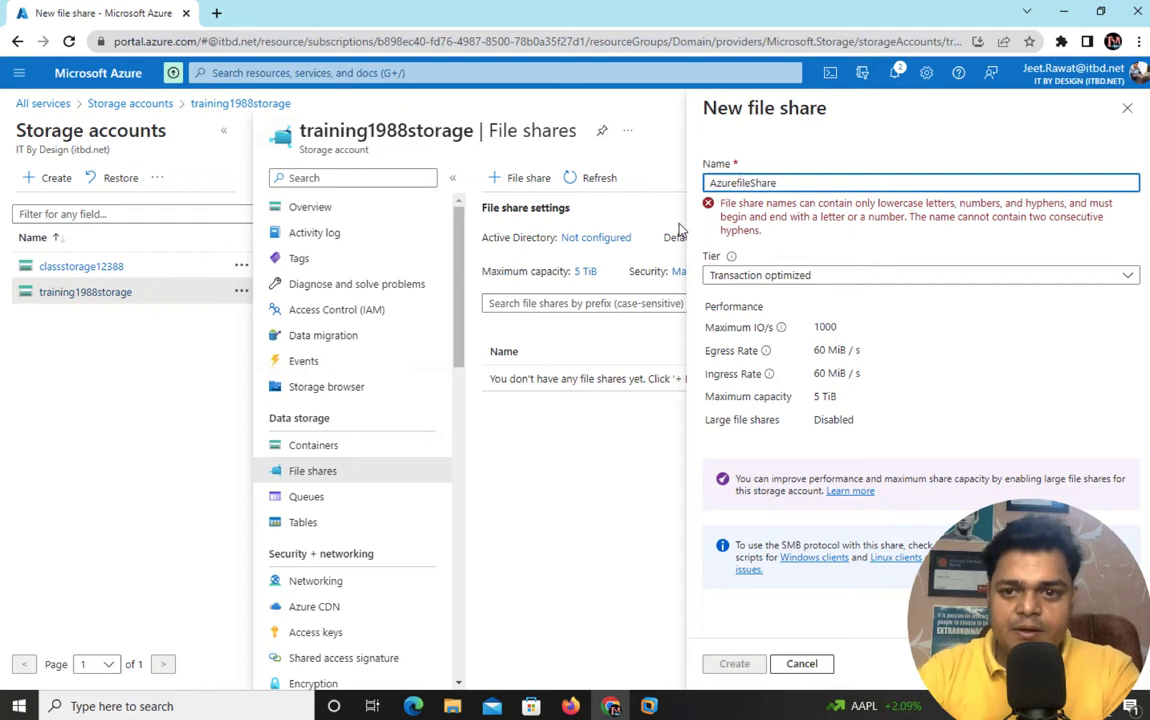
click(716, 183)
key(BackSpace)
text(a)
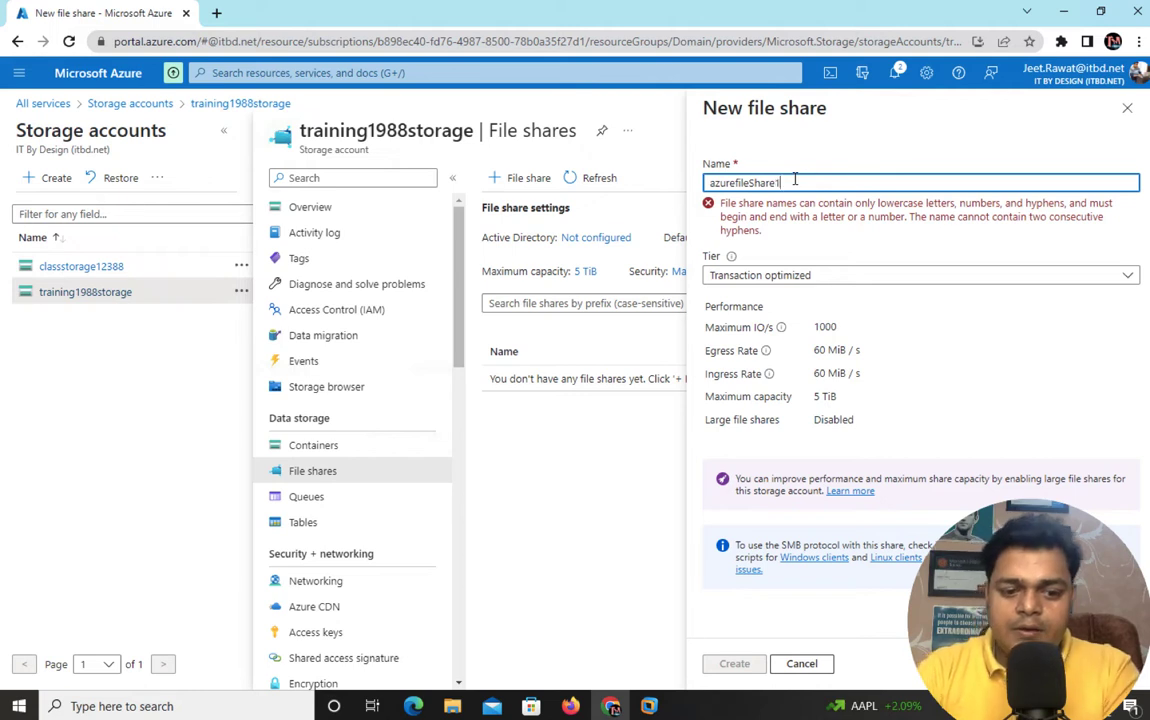
- Fix the remaining capital S and trailing digits so the name reads azurefileshare
click(847, 234)
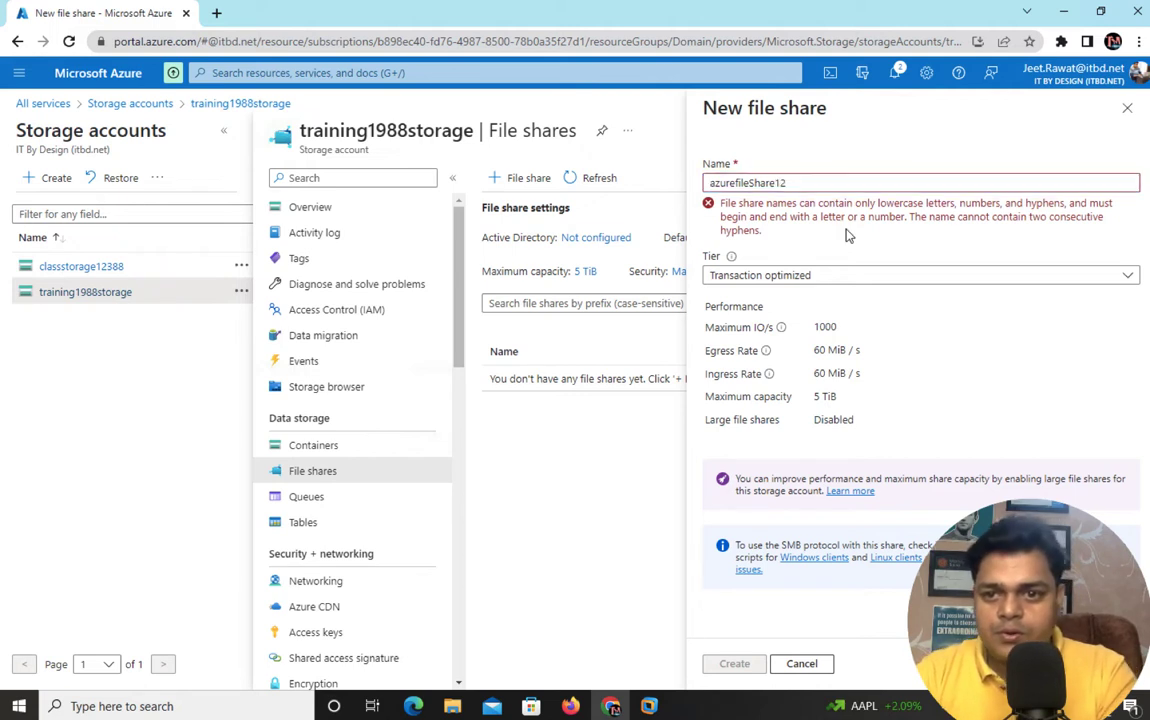
double_click(801, 183)
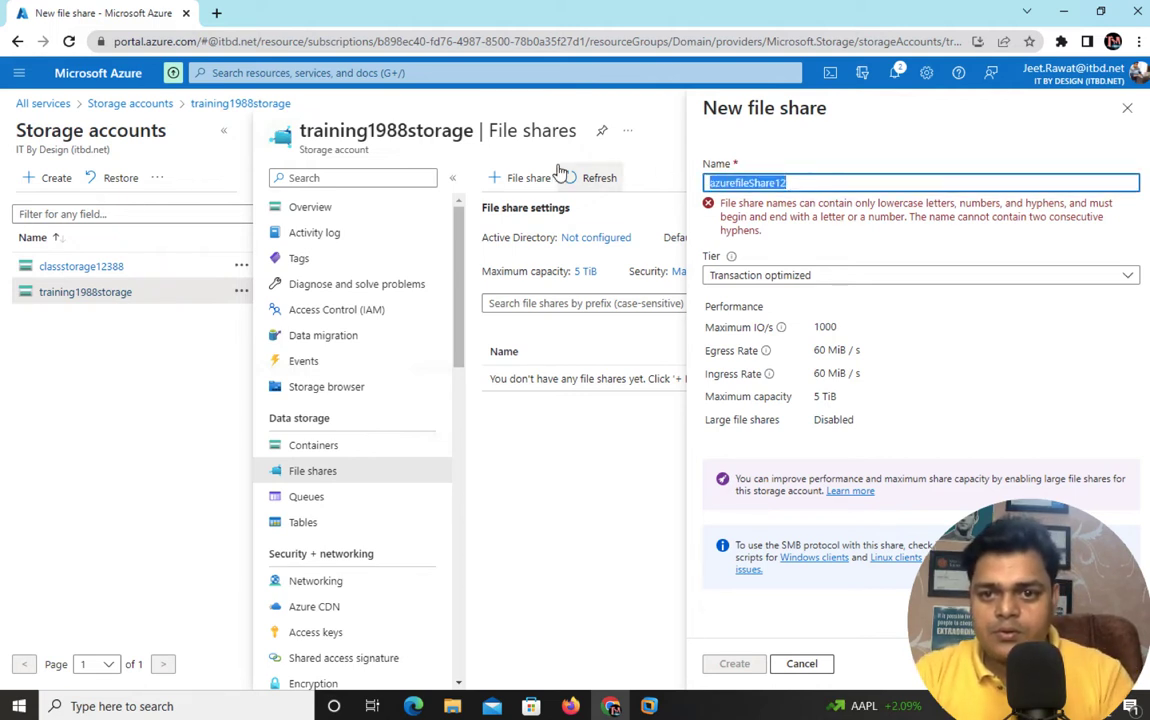
click(755, 183)
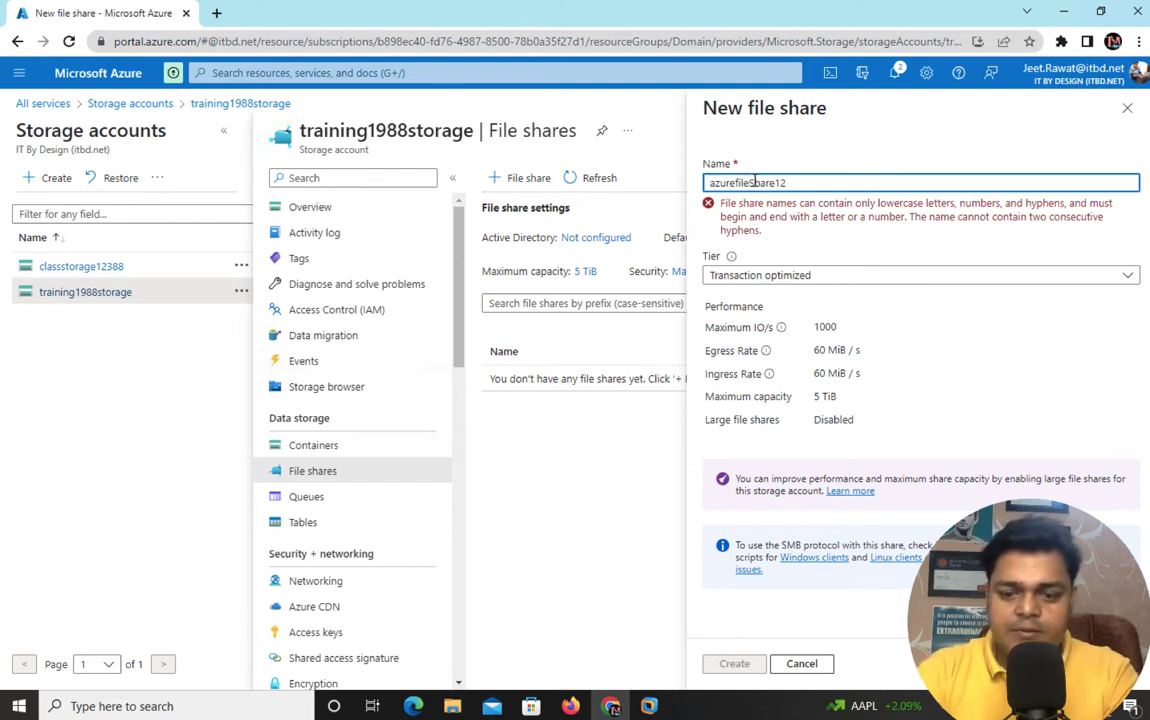
key(Delete)
text(s)
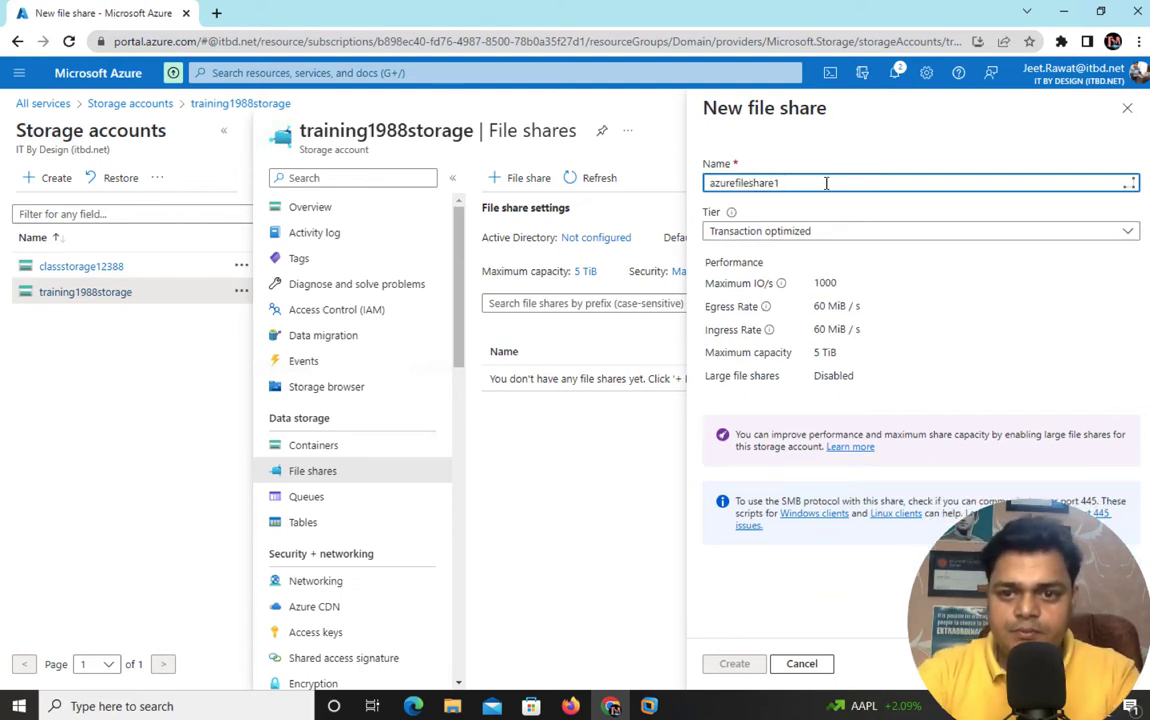
key(BackSpace)
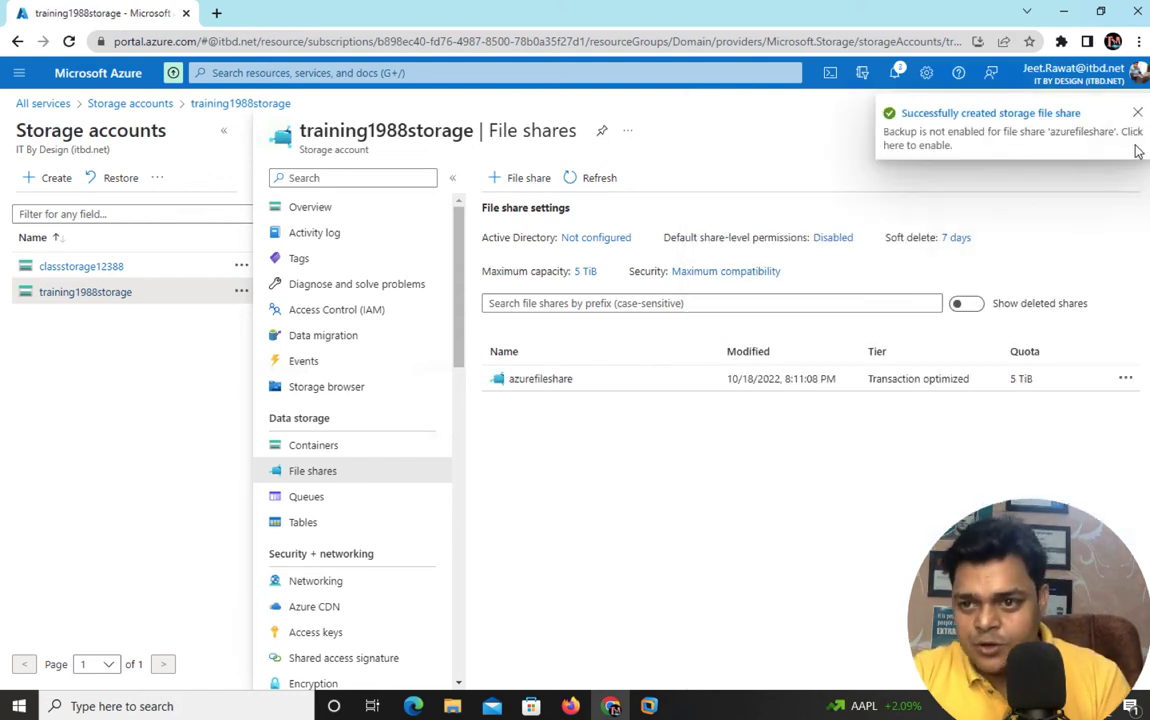
- Edit the azurefileshare quota down from 5120 to 15 GiB and dismiss the update notice
click(1137, 112)
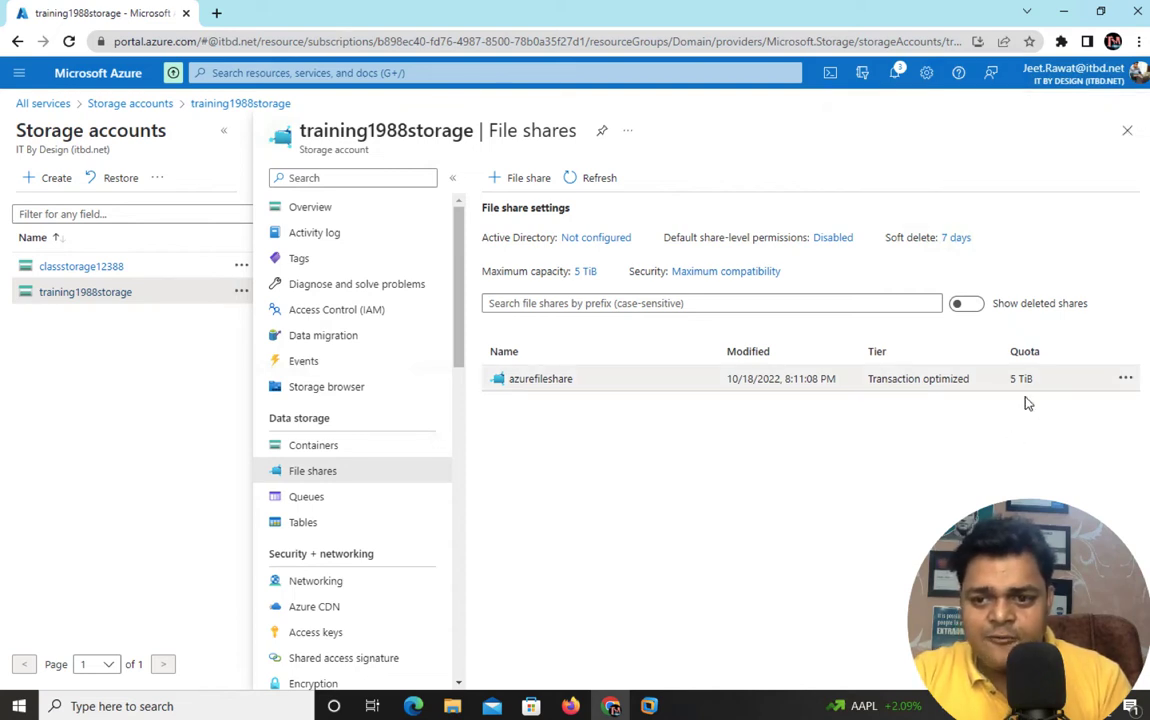
click(1125, 379)
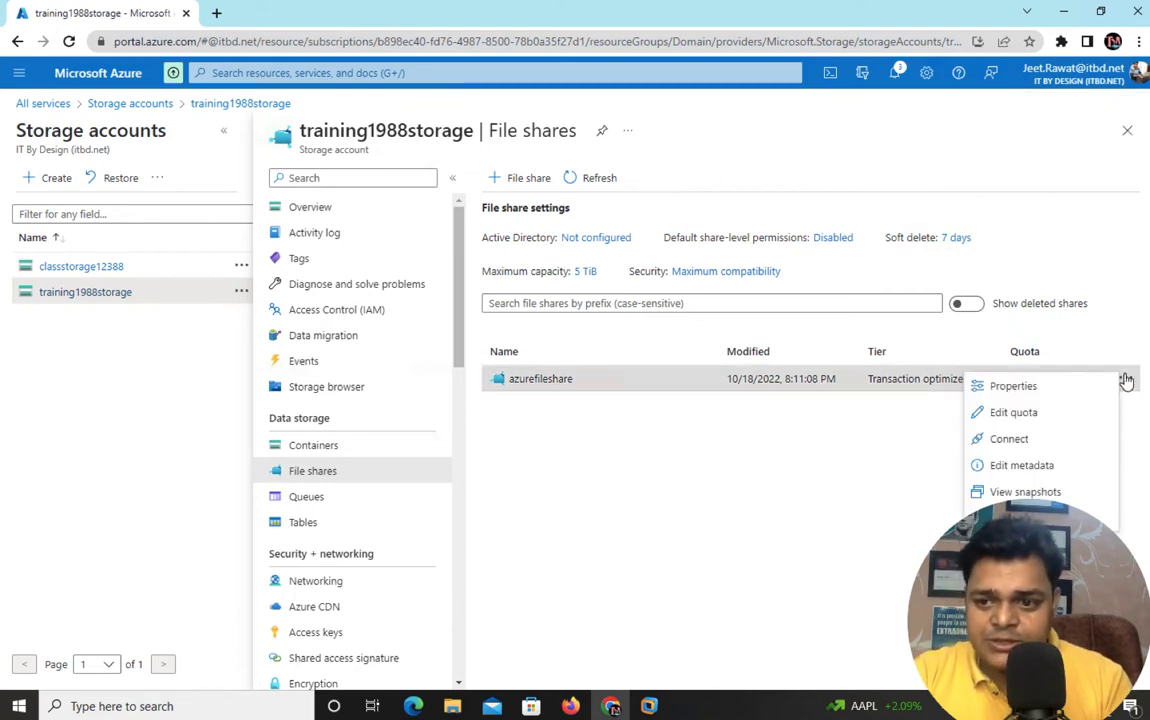
click(1013, 414)
drag(553, 479, 510, 479)
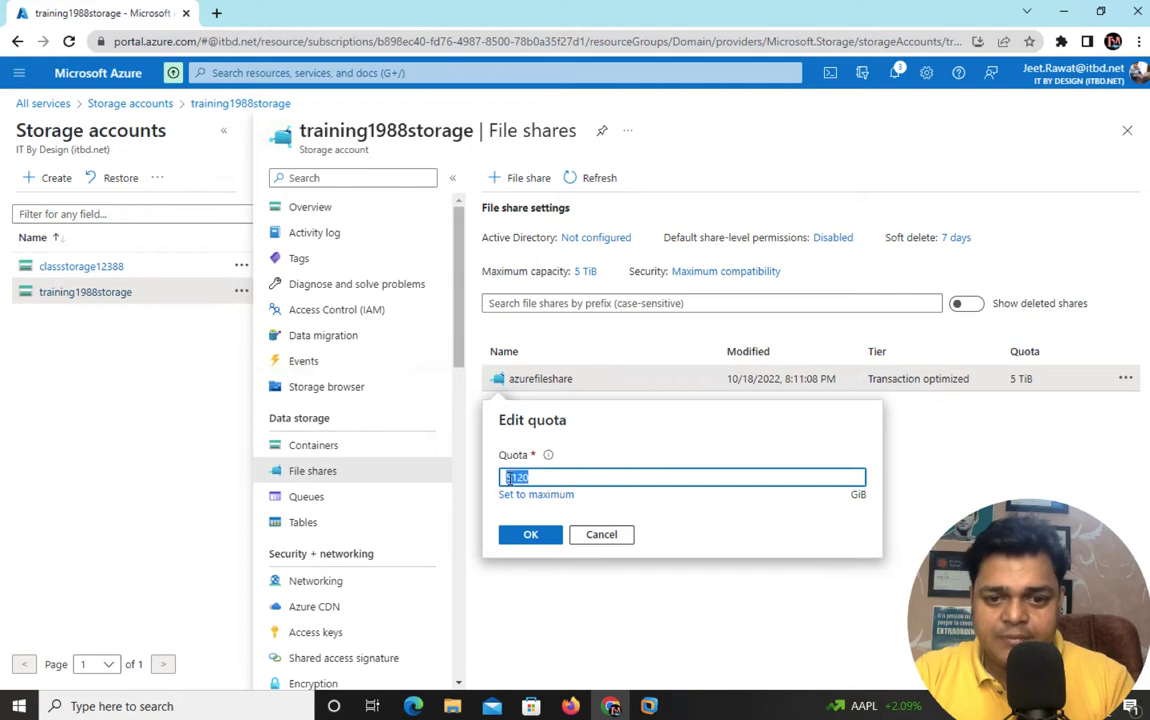
text(1)
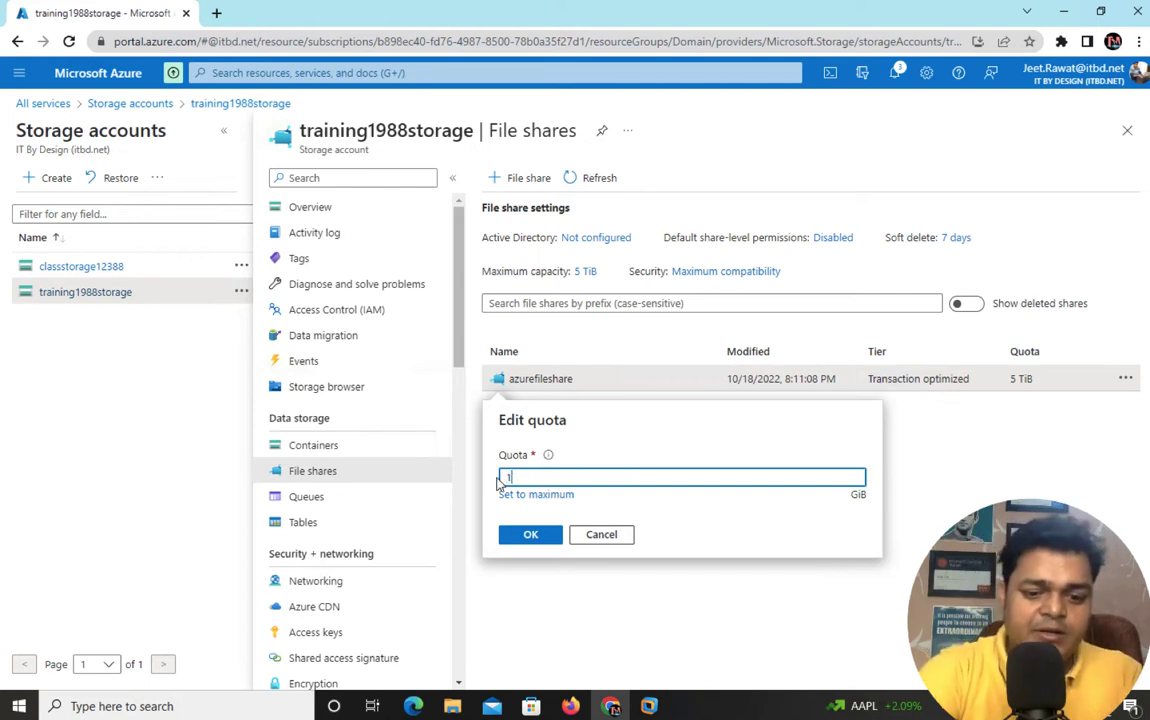
text(0)
click(528, 534)
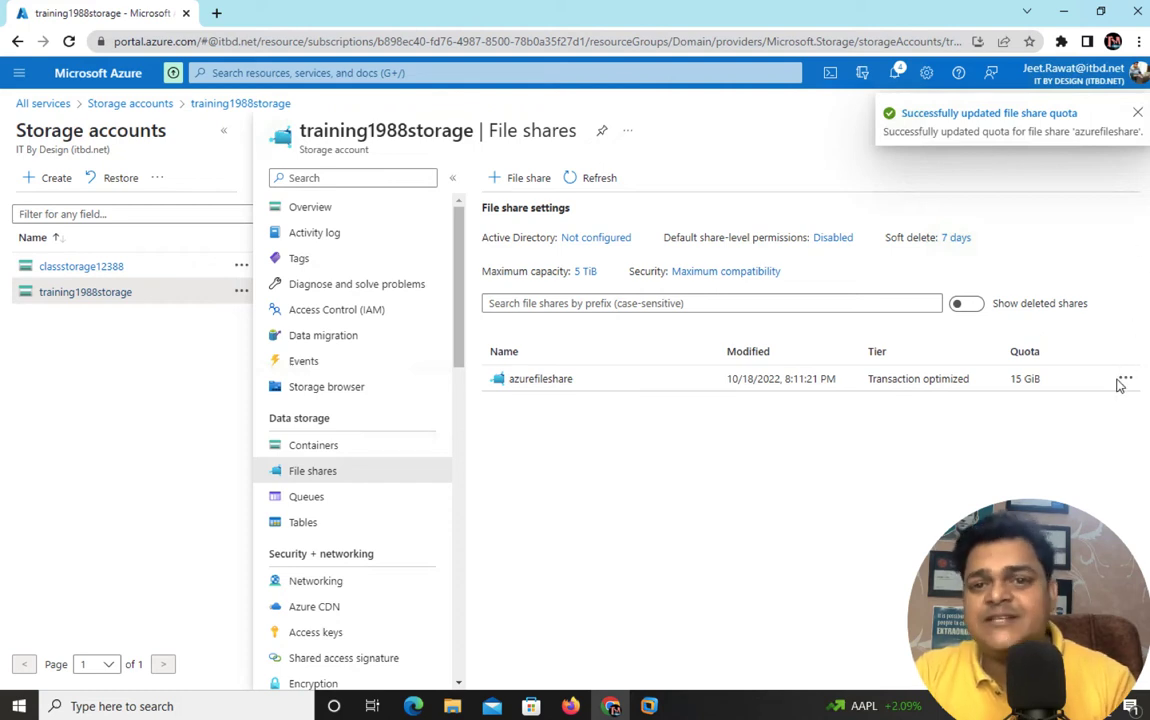
click(1137, 113)
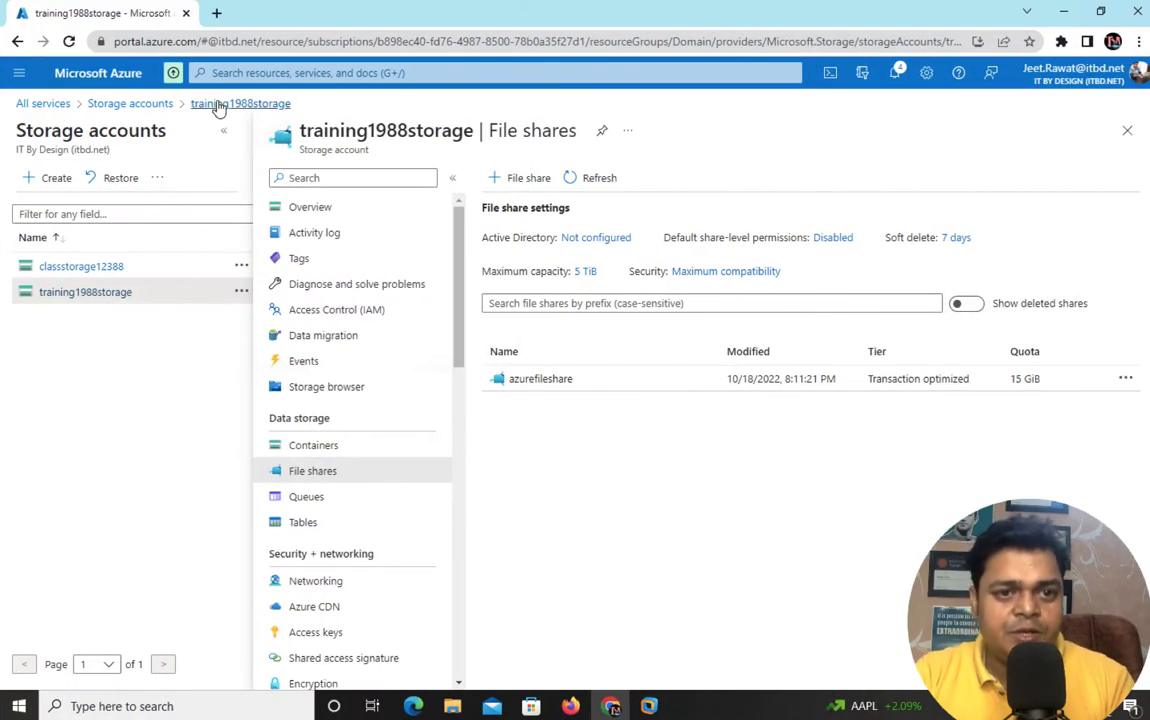
- Open the Azure portal home in a new tab and continue with the work account
right_click(101, 85)
click(160, 92)
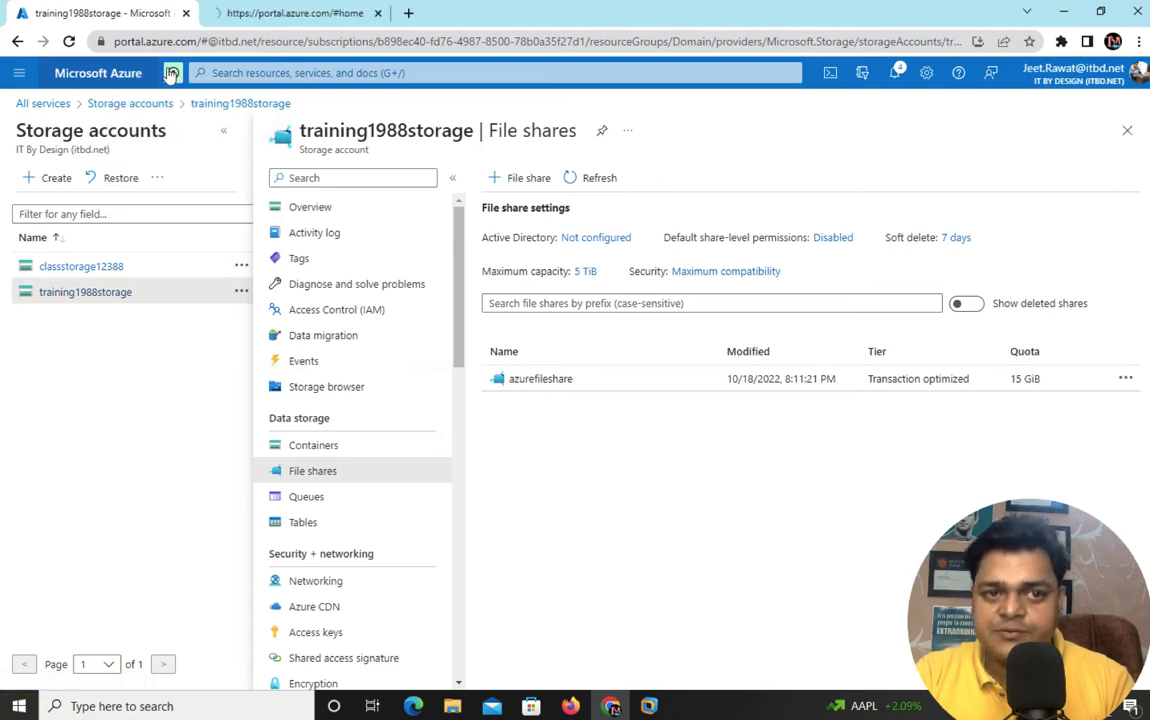
click(258, 16)
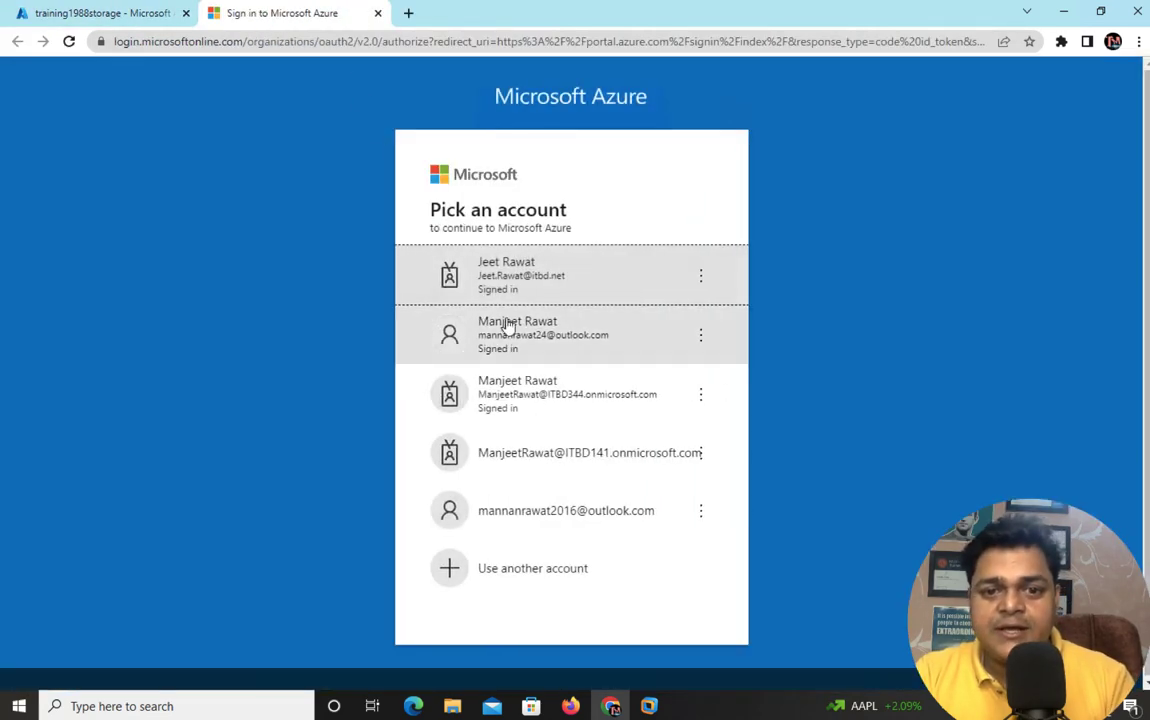
click(555, 295)
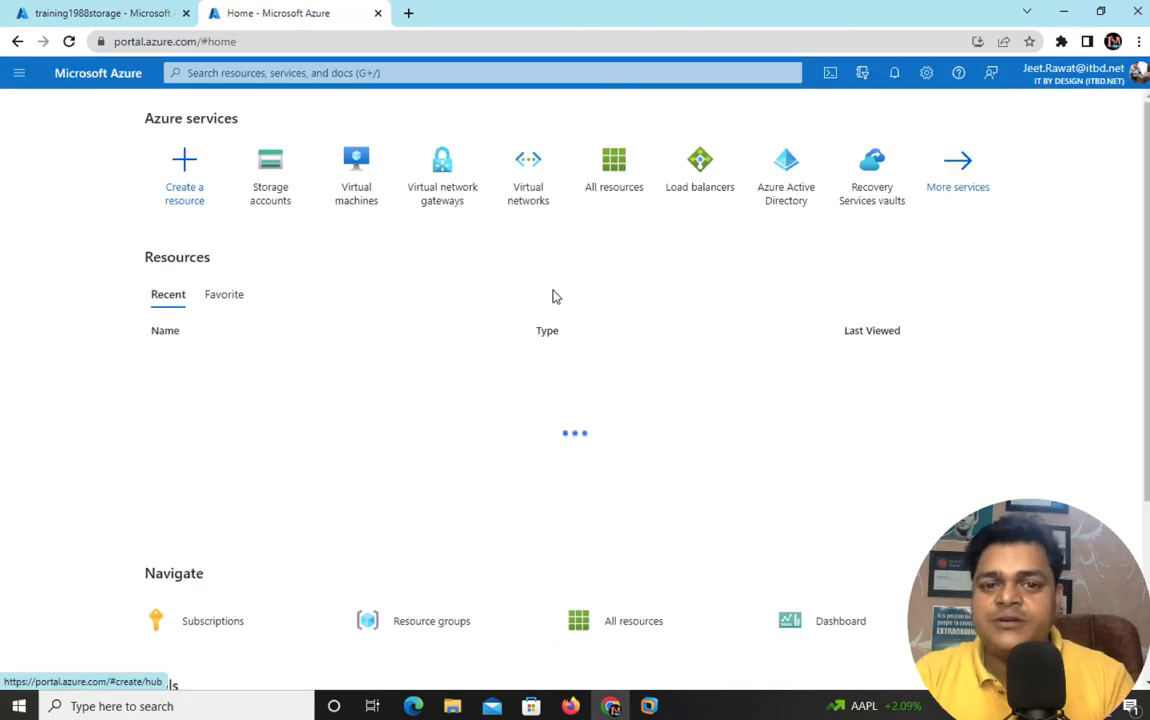
- Search the portal for 'azure file sync' and pick the Azure File Sync Marketplace offering
click(550, 73)
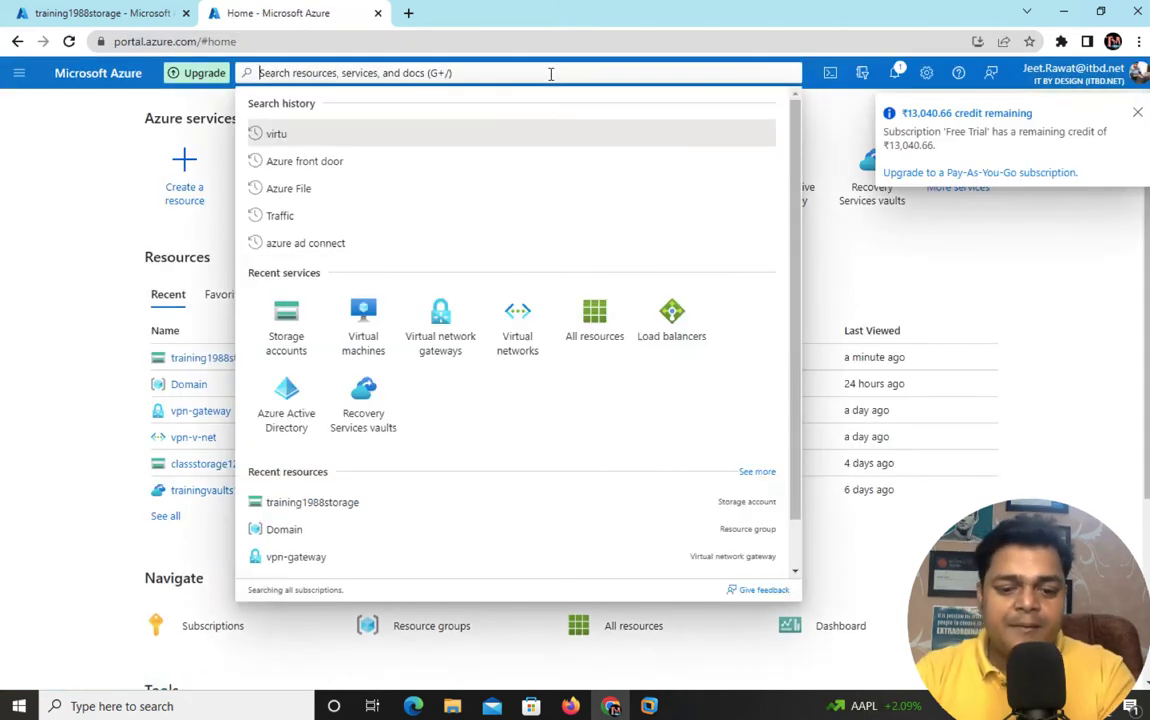
text(azure fi)
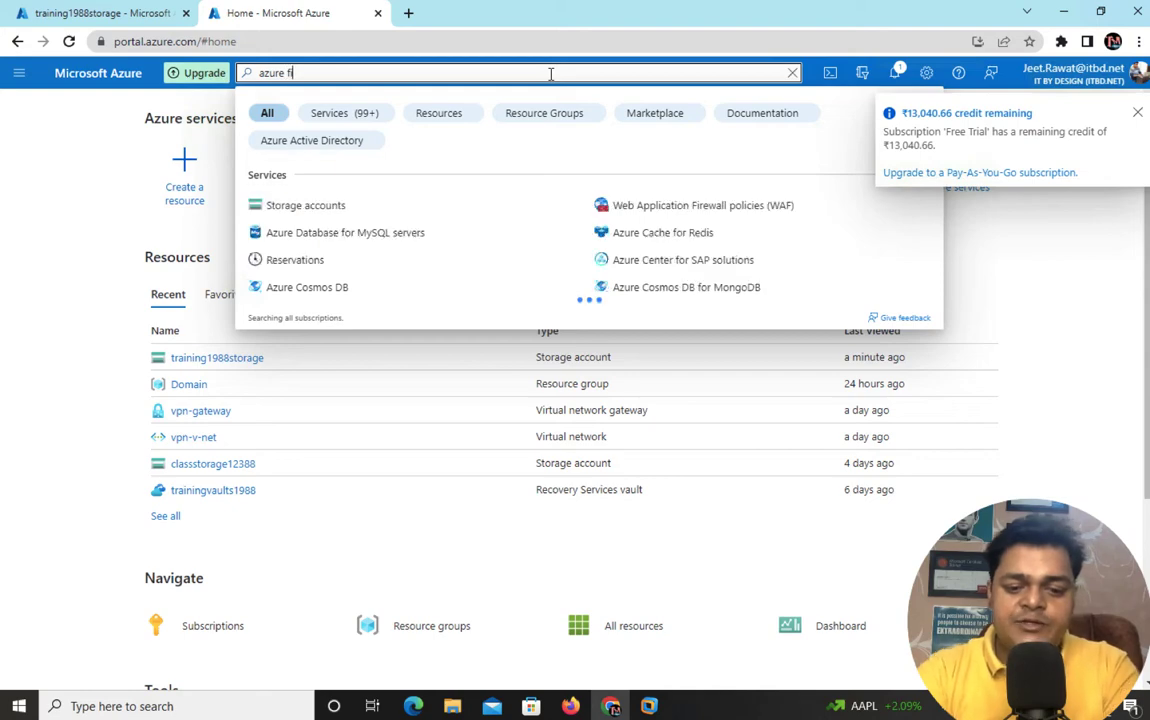
text(le sync)
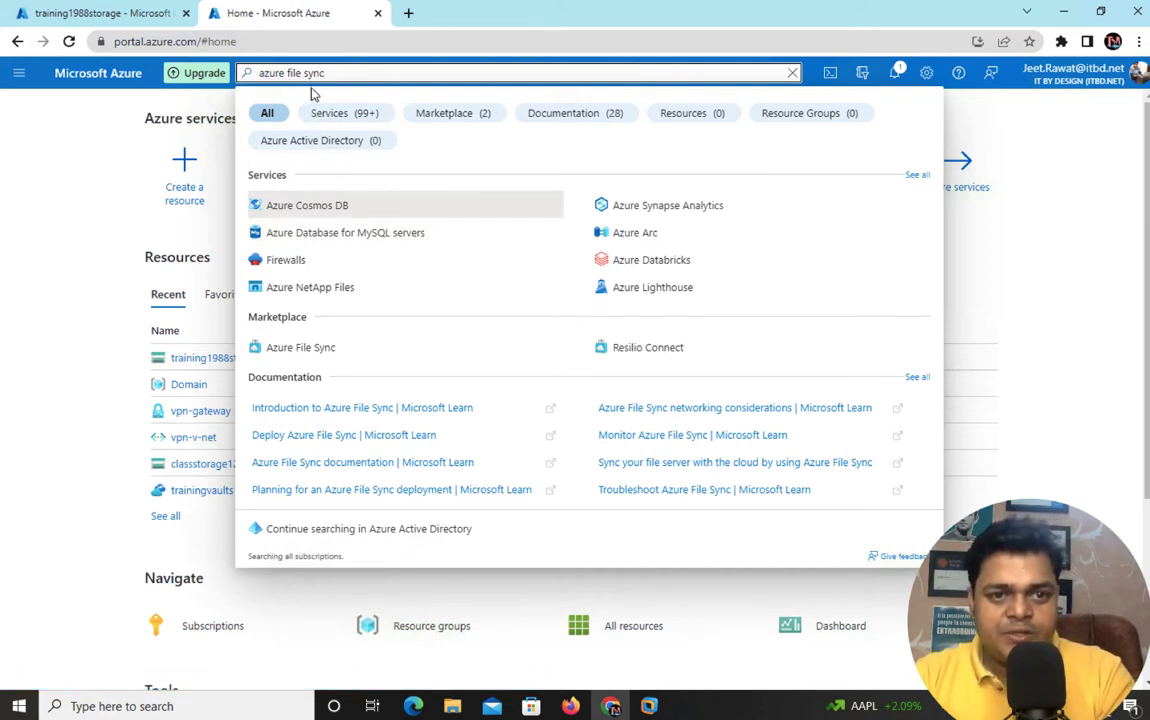
click(299, 347)
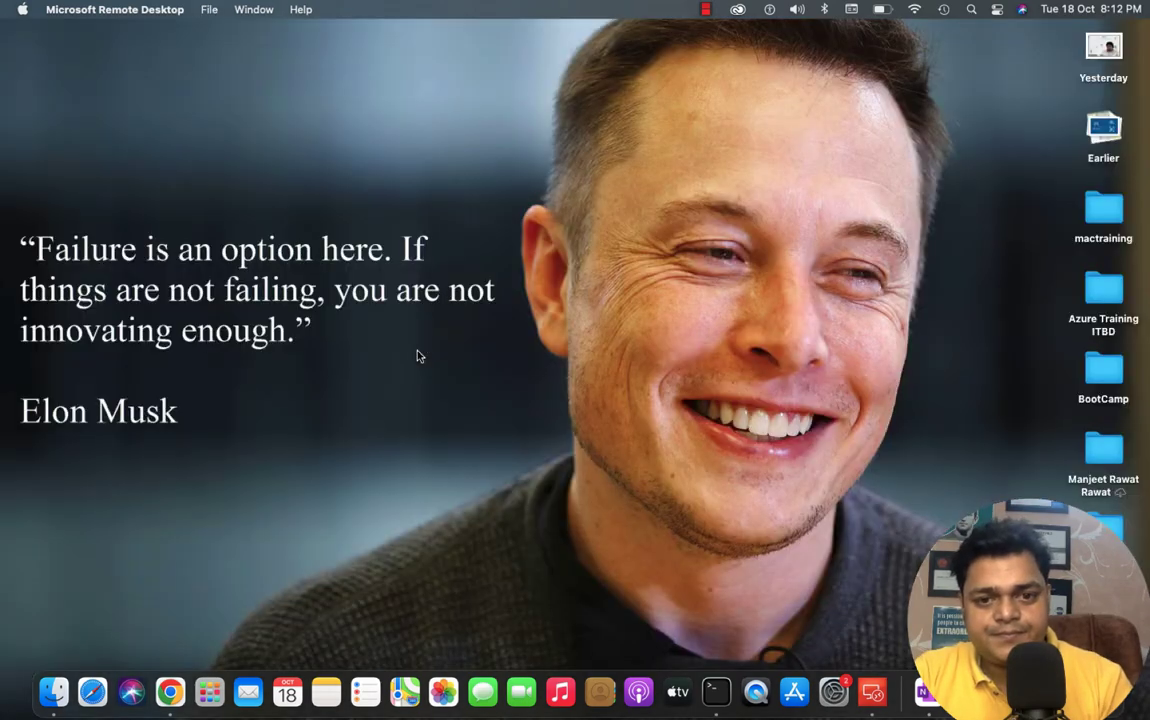
- Reopen the Remote Desktop connections list and connect to Workstation, accepting the certificate warning
key(ctrl+Right)
key(ctrl+Left)
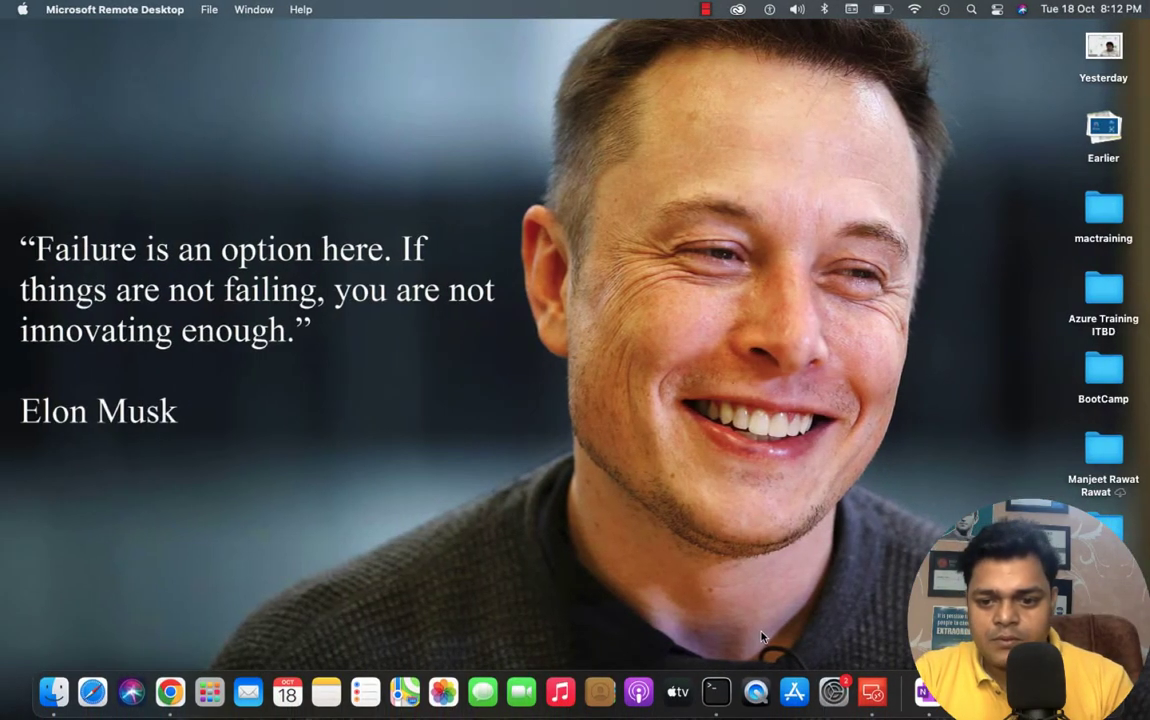
right_click(875, 692)
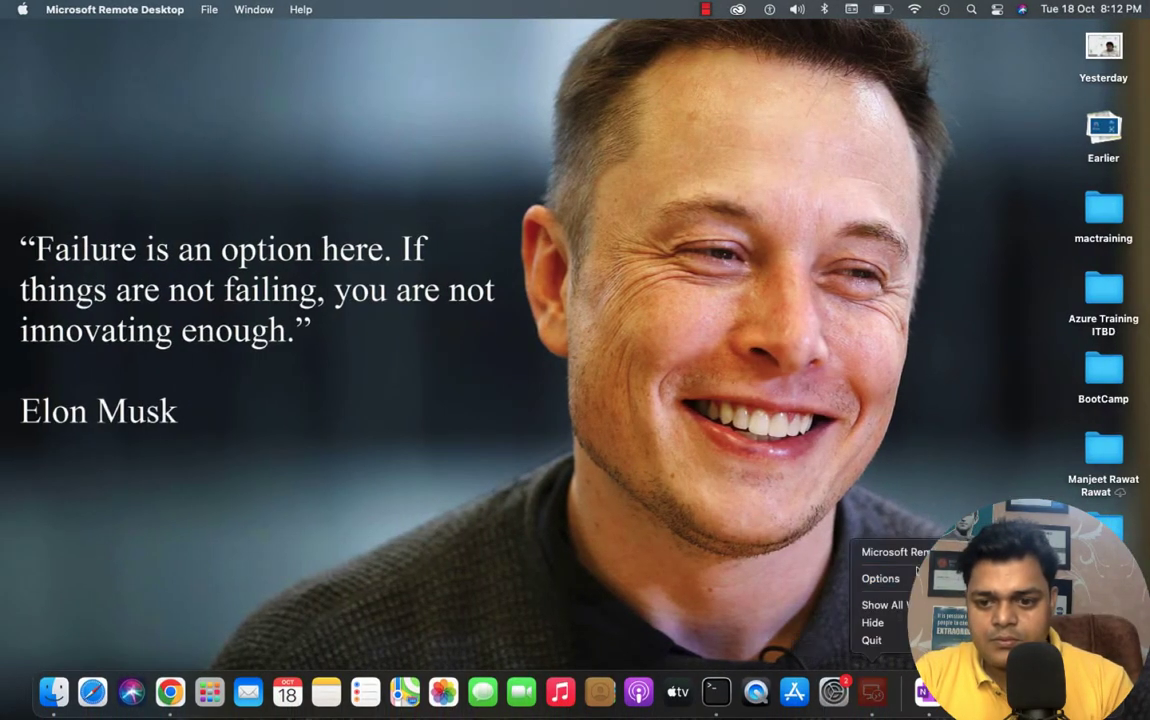
click(916, 556)
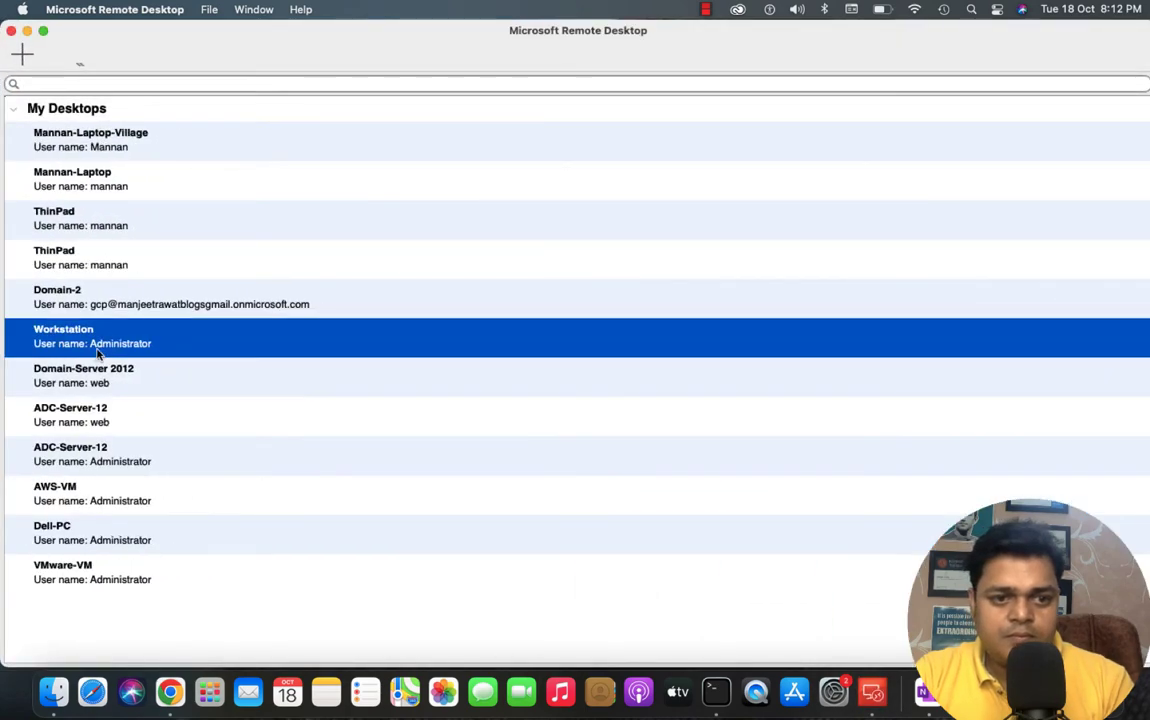
double_click(86, 330)
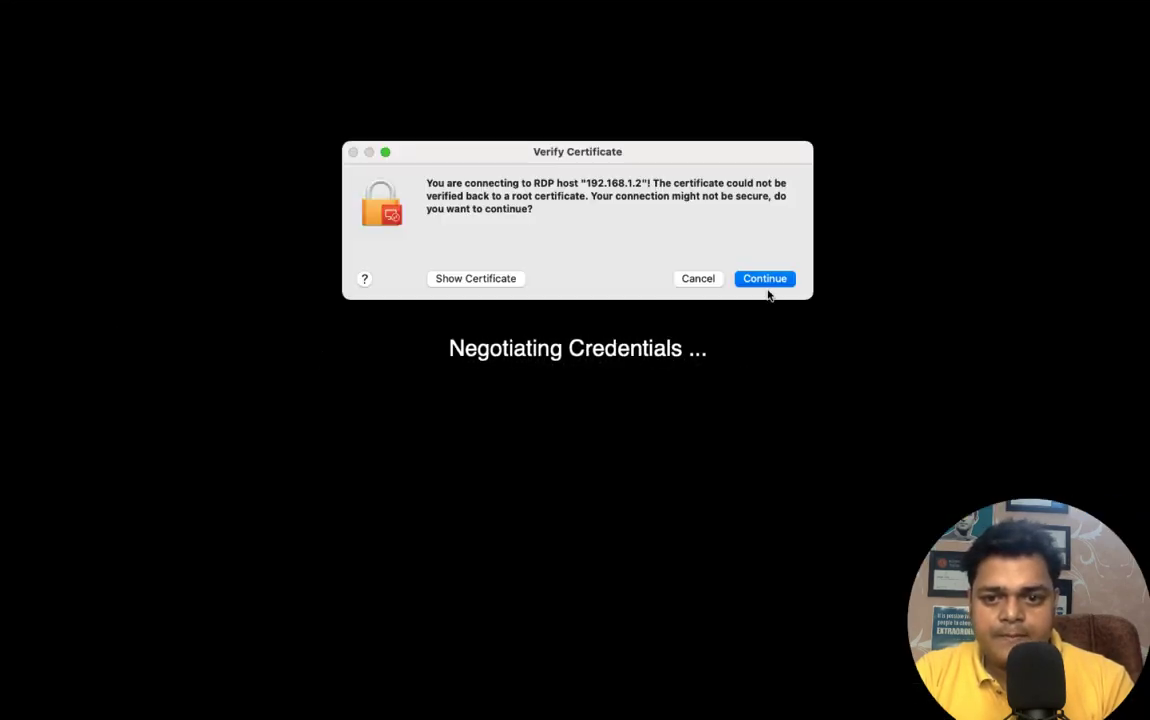
click(767, 279)
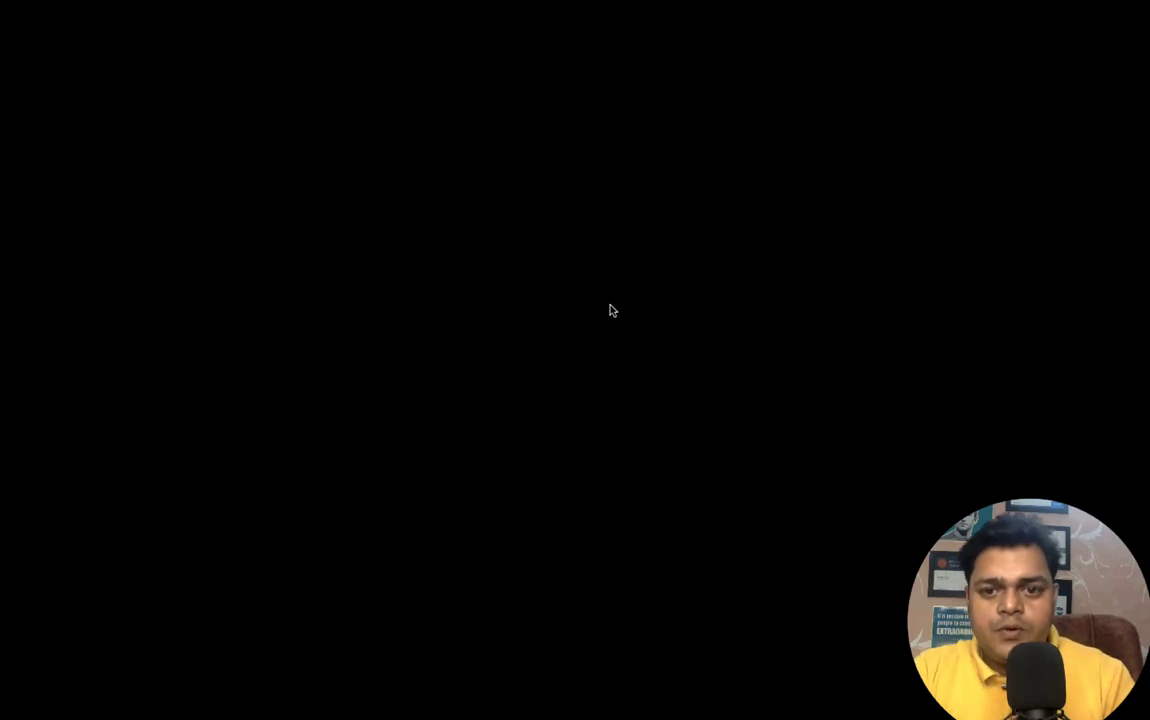
- Retry the Workstation connection, accepting the certificate again, until the session comes back
key(ctrl+Right)
key(ctrl+Left)
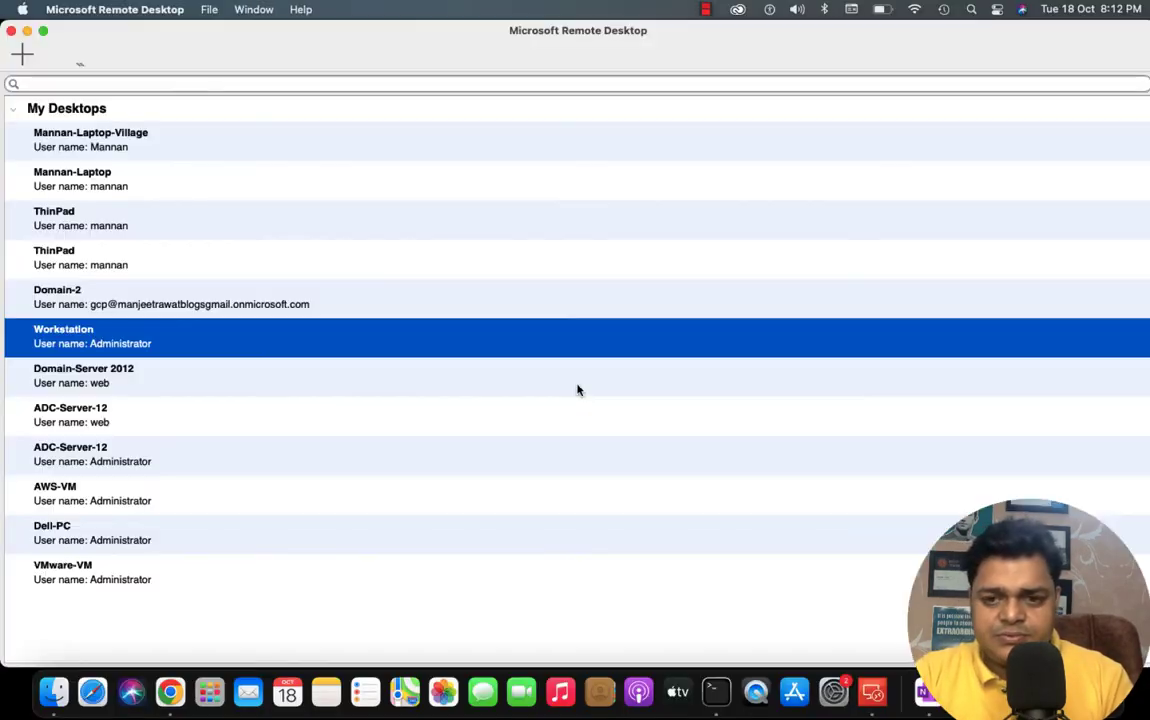
double_click(121, 343)
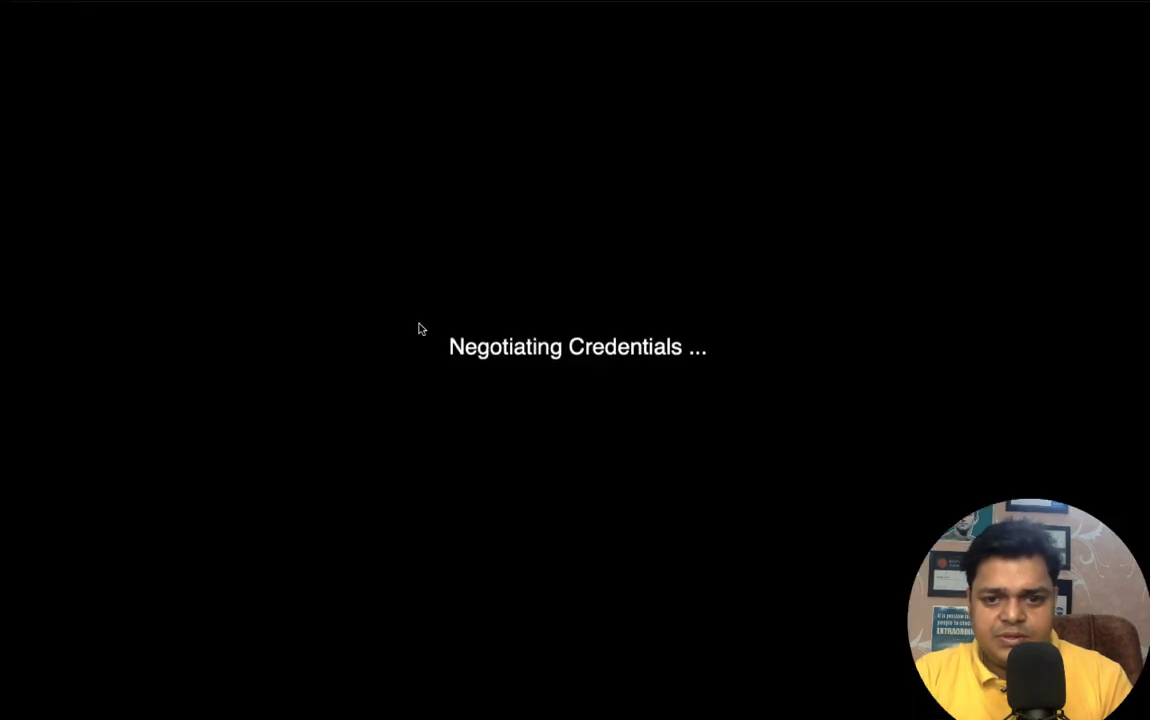
click(763, 277)
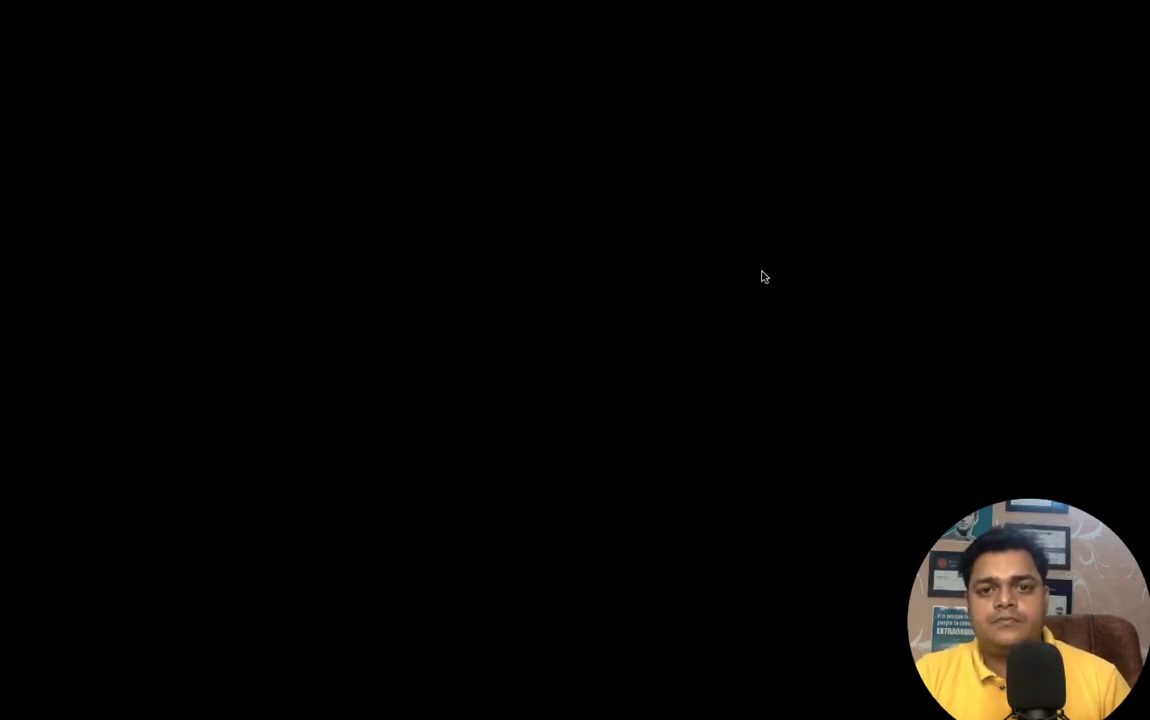
key(ctrl+Right)
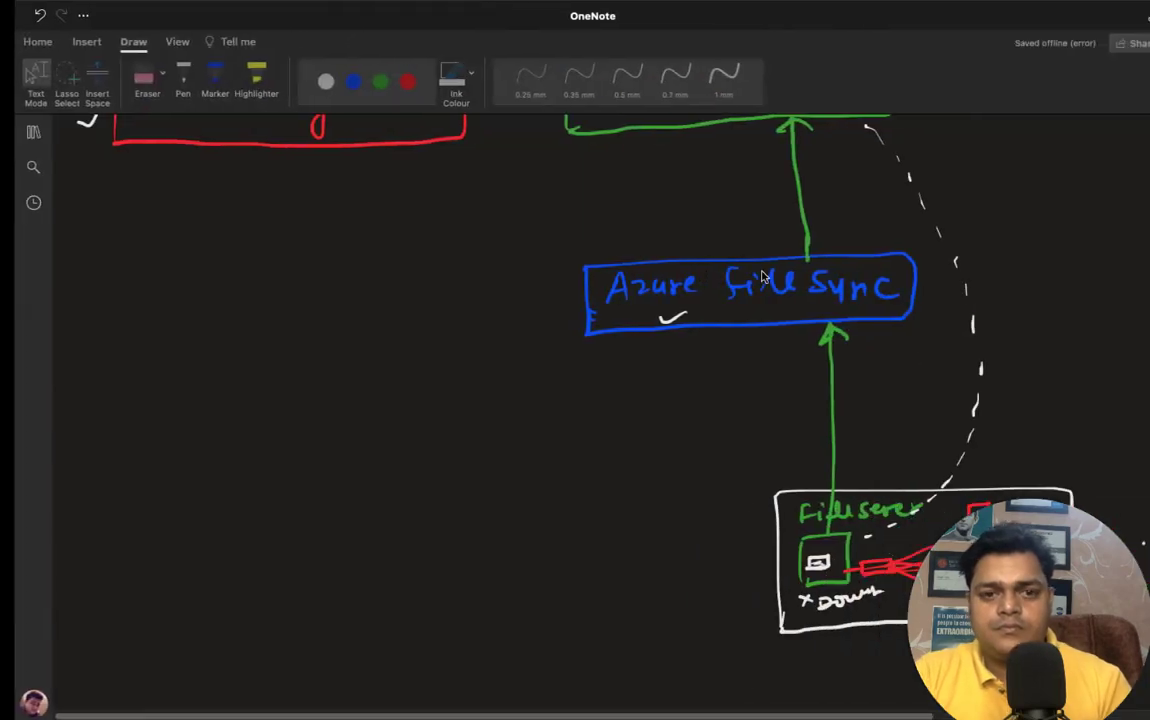
key(ctrl+Left)
key(ctrl+Left)
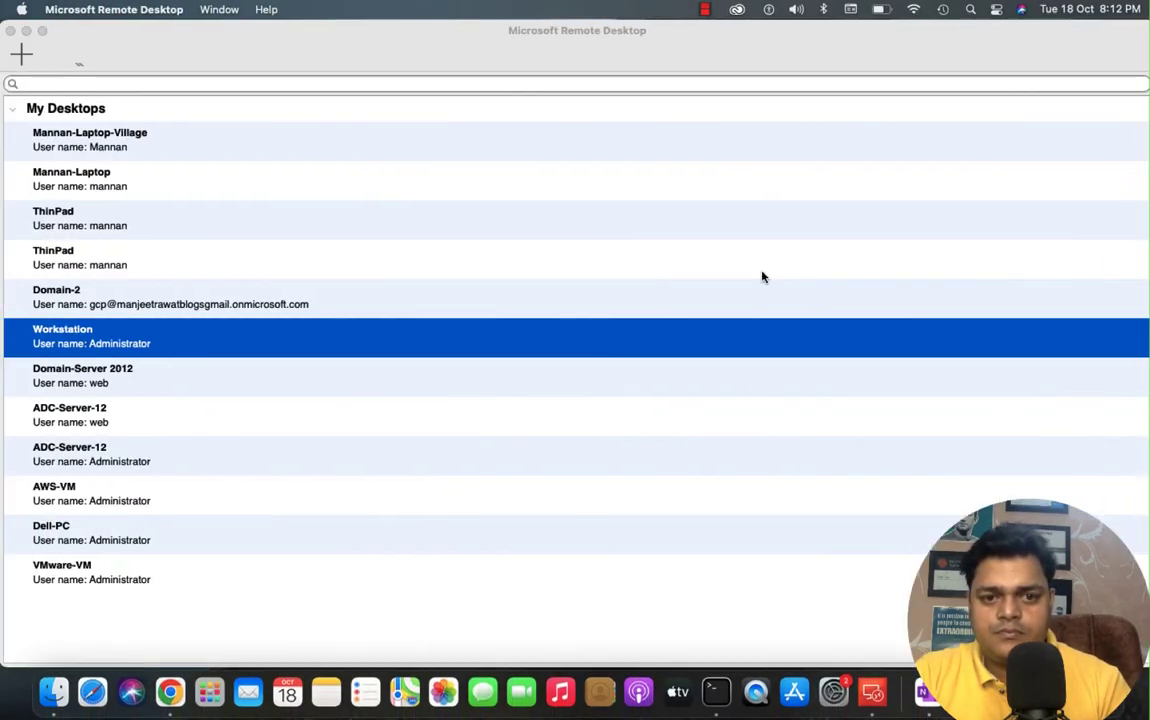
key(ctrl+Right)
key(ctrl+Left)
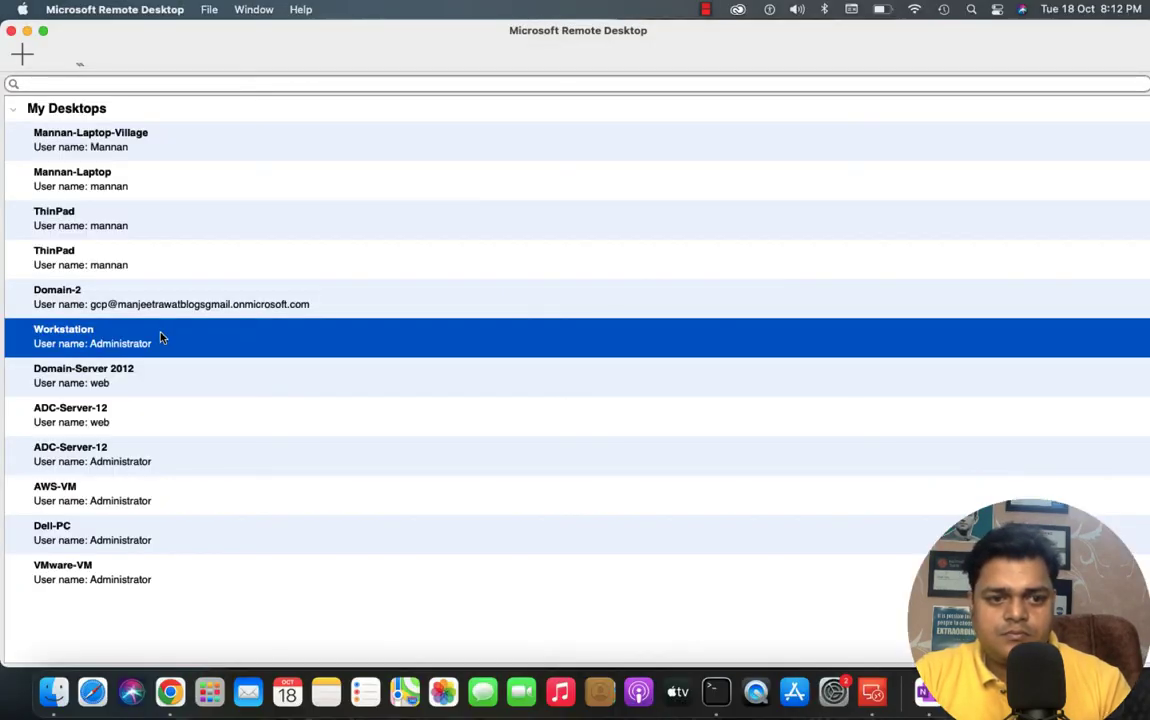
double_click(160, 338)
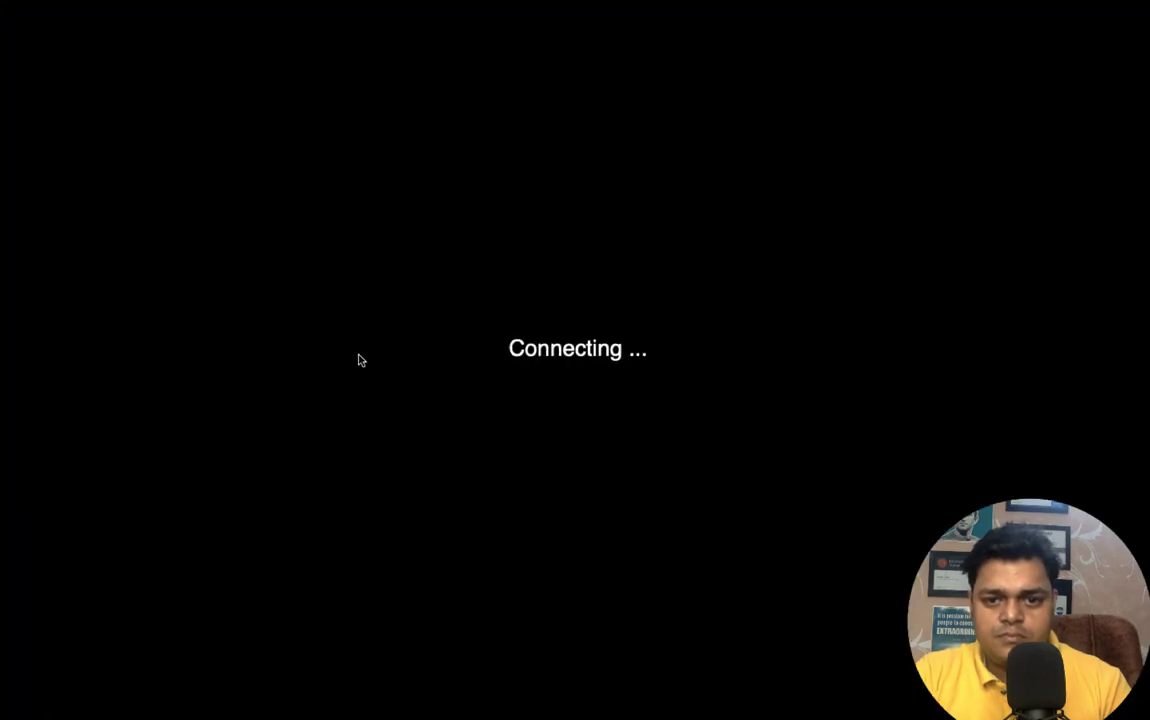
key(ctrl+Left)
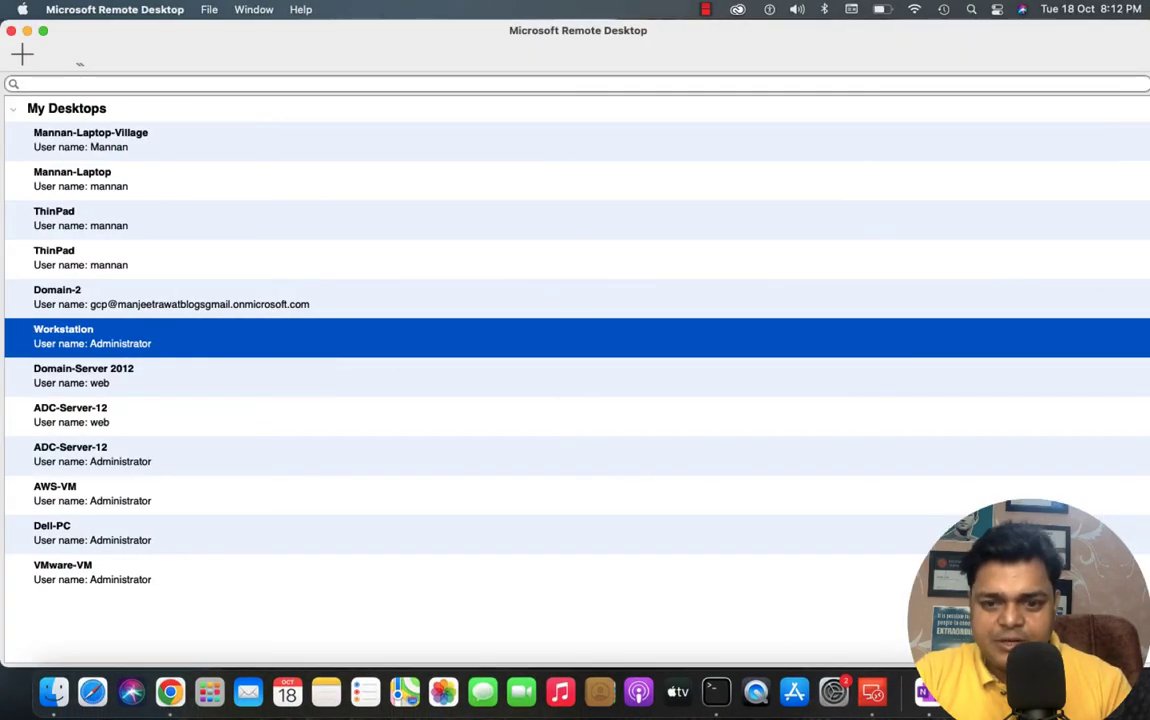
right_click(1020, 692)
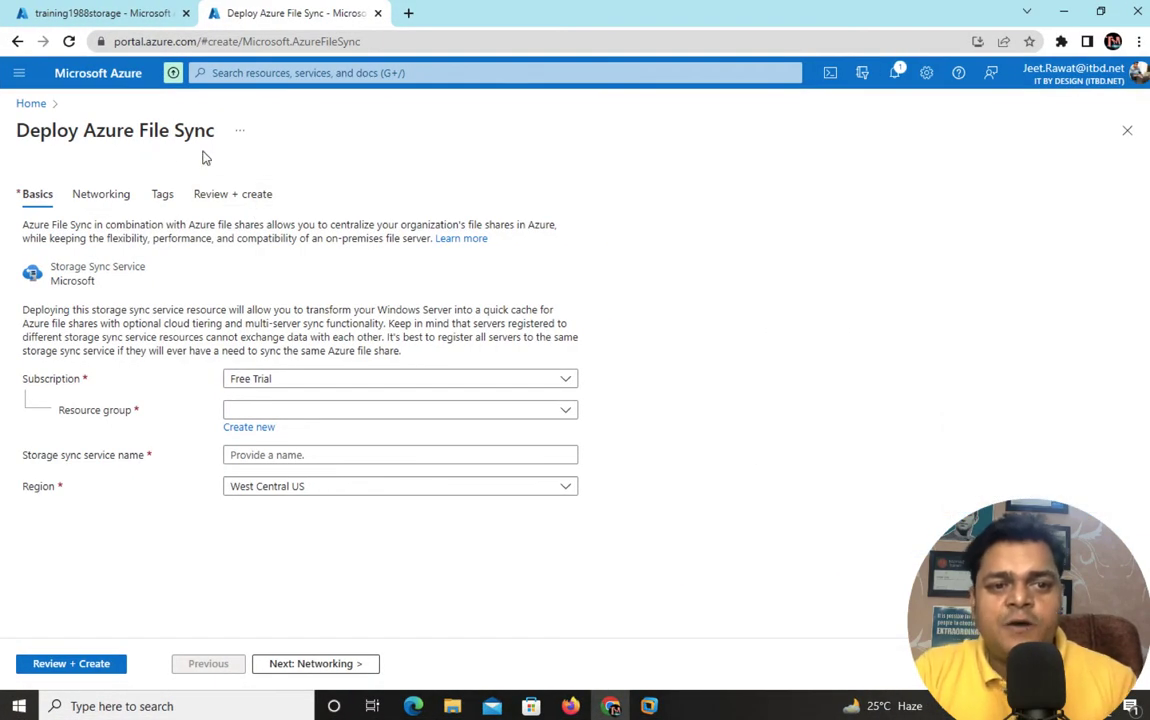
- Set resource group Domain, name trainingfilesync, and region Japan East for the sync service
click(305, 410)
click(257, 490)
click(295, 455)
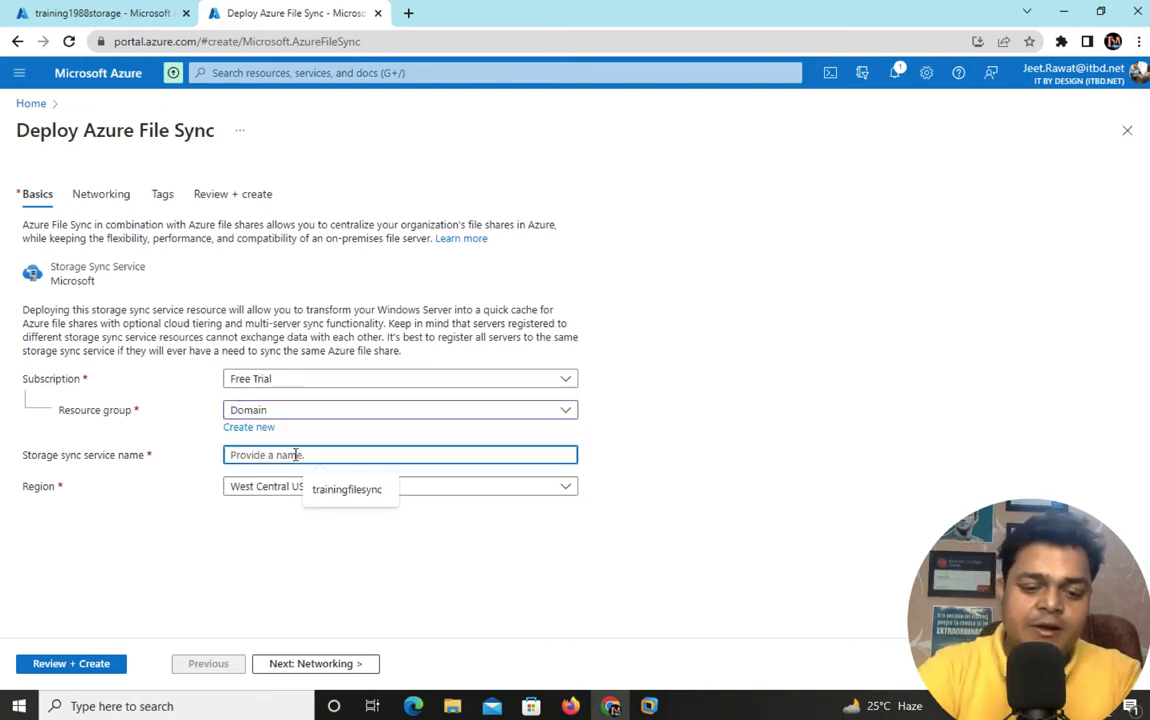
text(trainin)
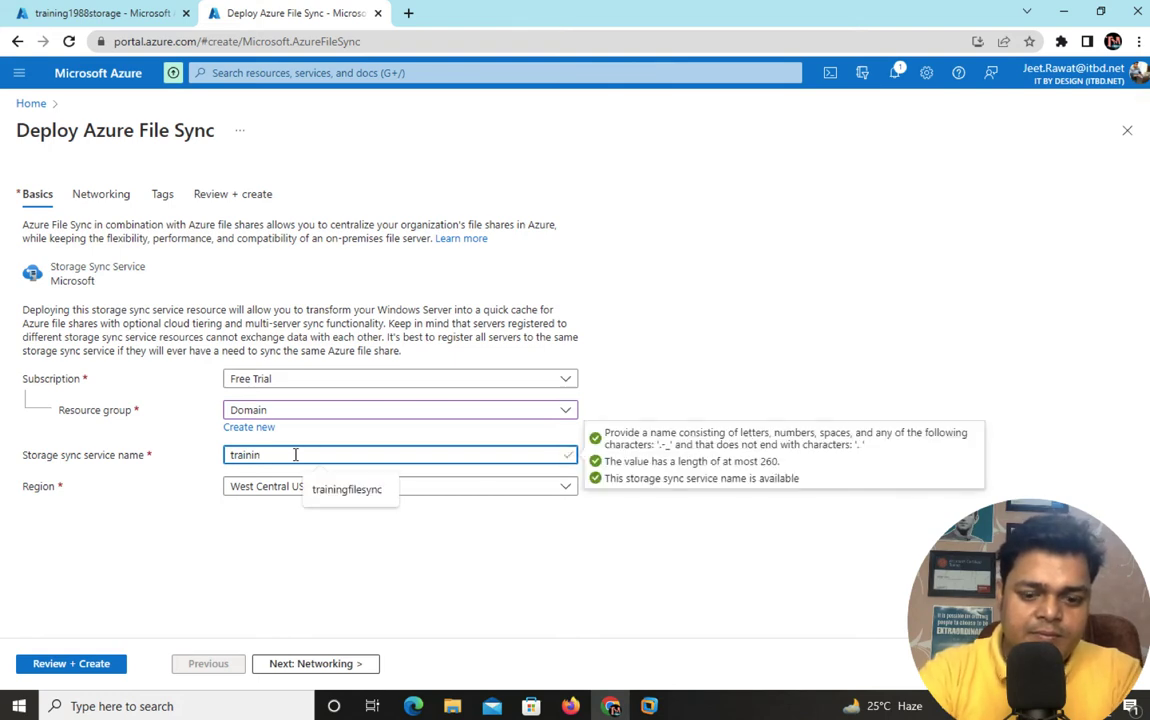
text(gfilesync)
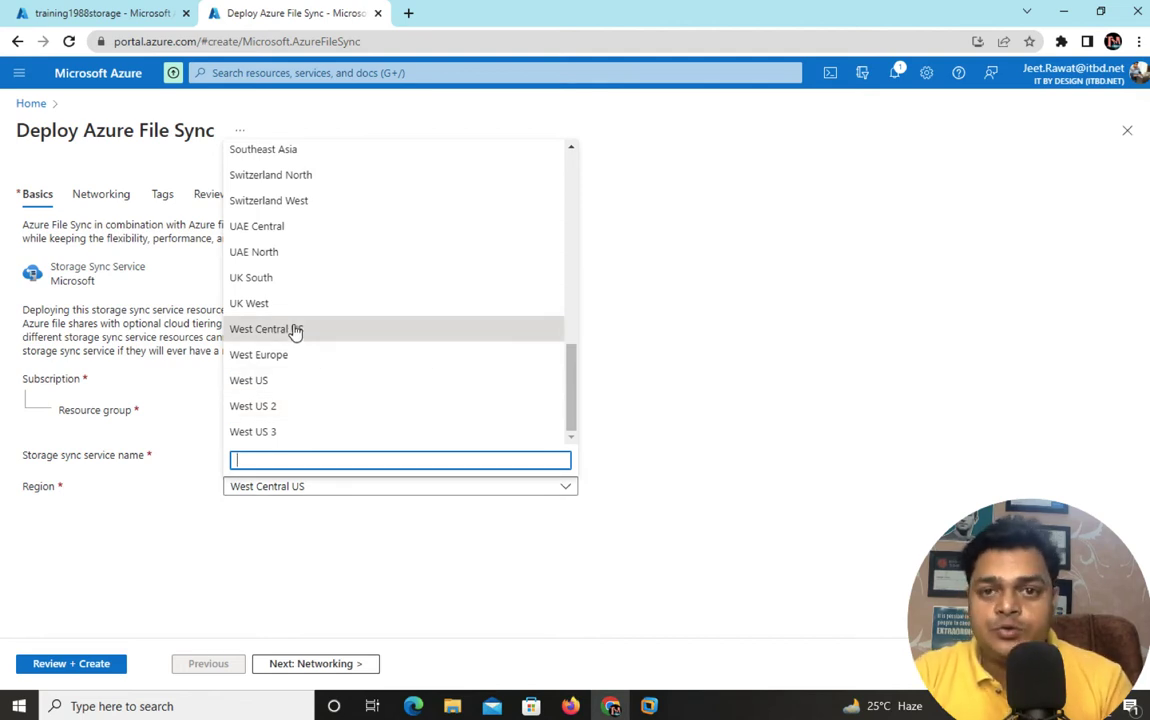
scroll(295, 330, up, 5)
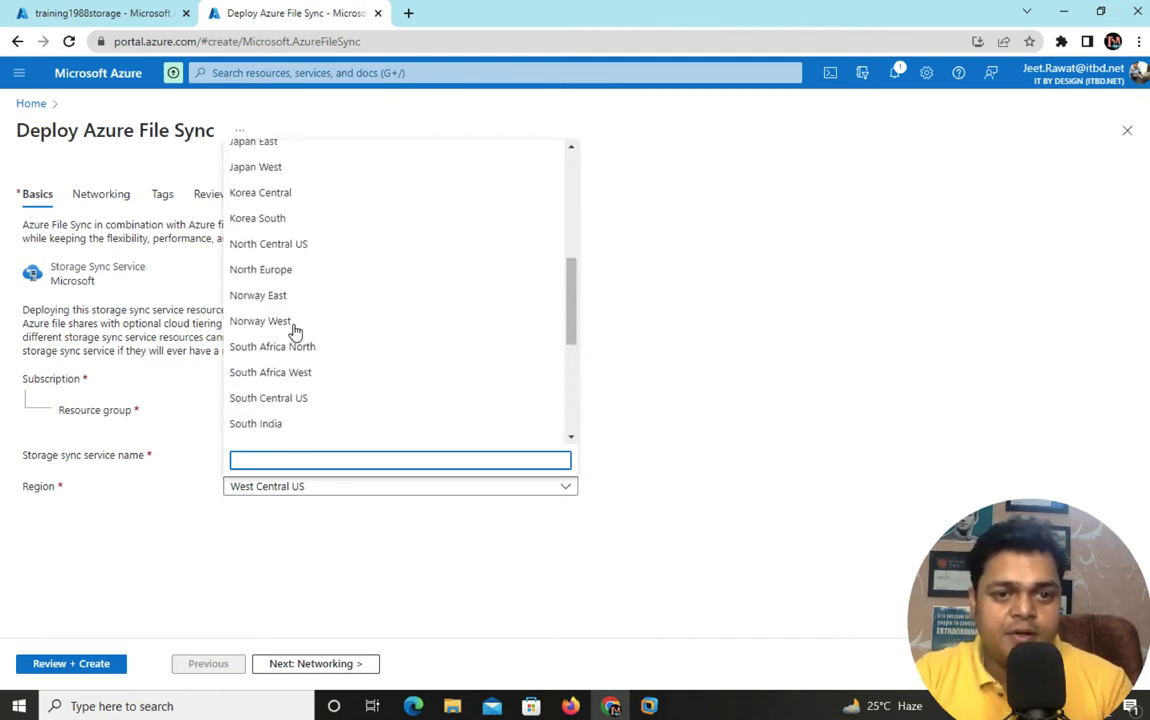
click(295, 256)
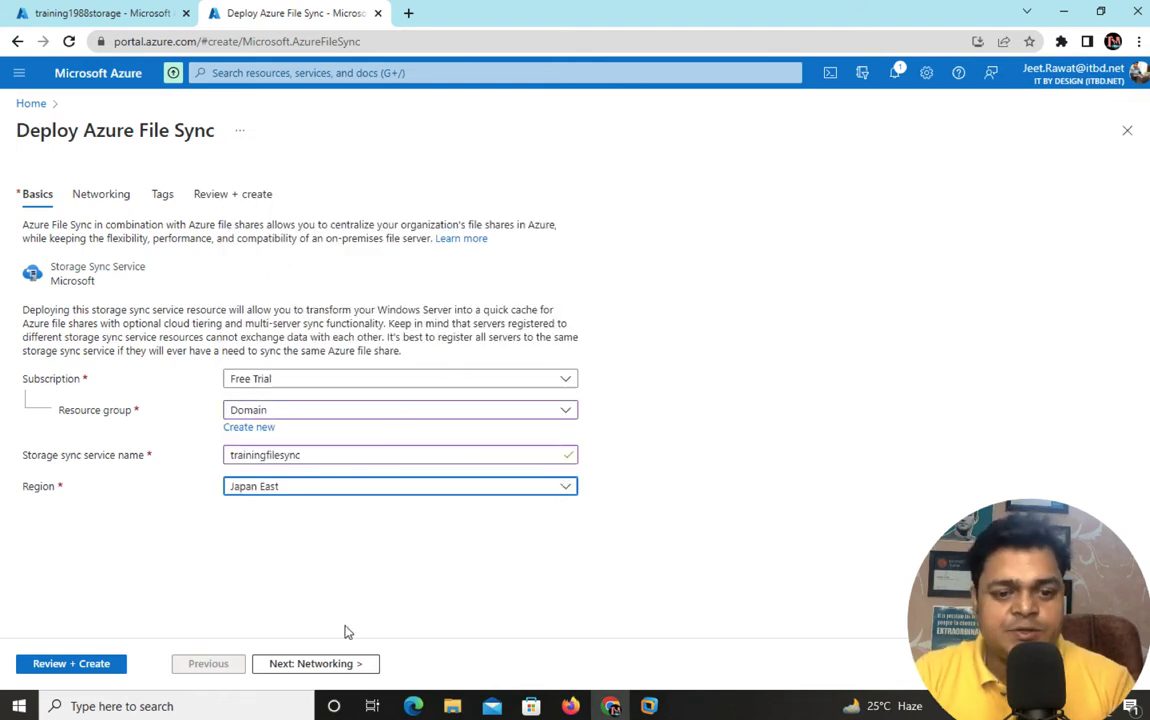
- Move past networking and tags to Review + create and create the trainingfilesync service
click(307, 665)
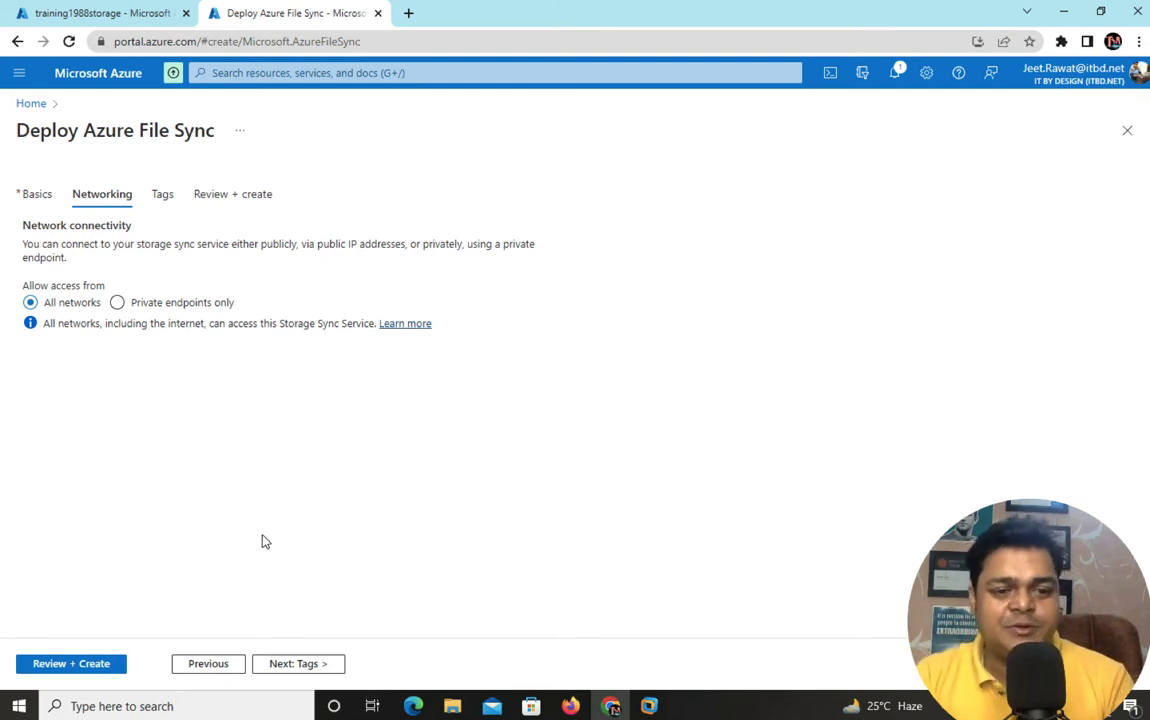
click(290, 663)
click(64, 666)
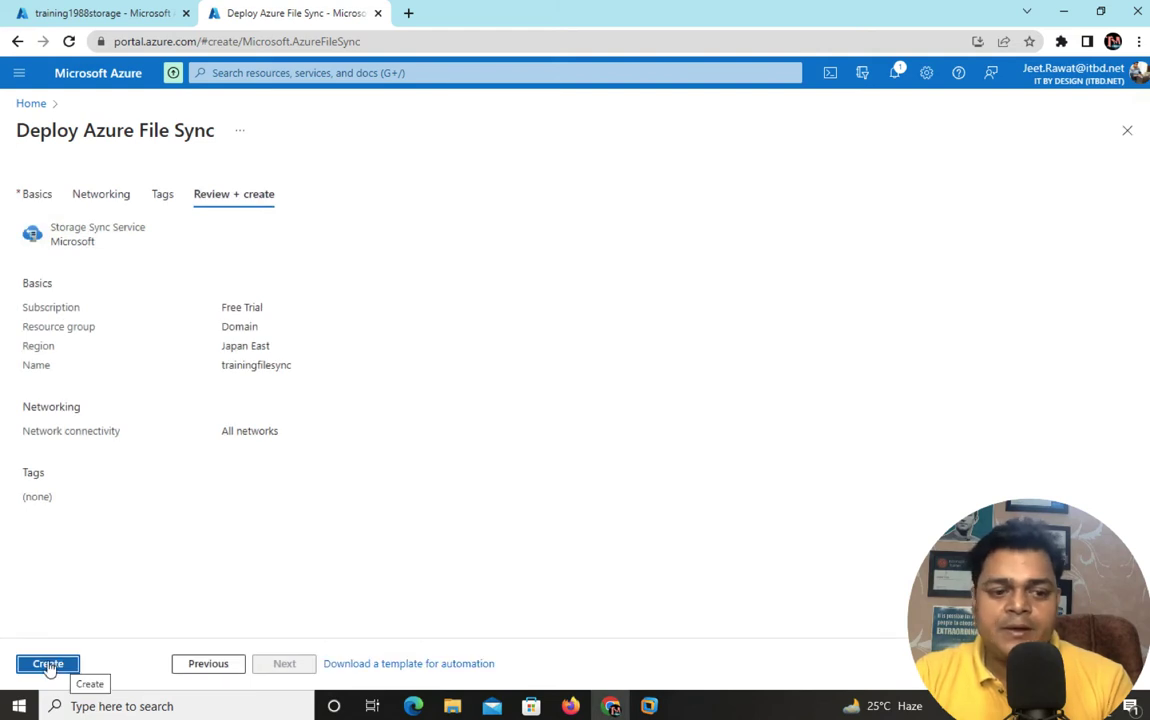
click(50, 665)
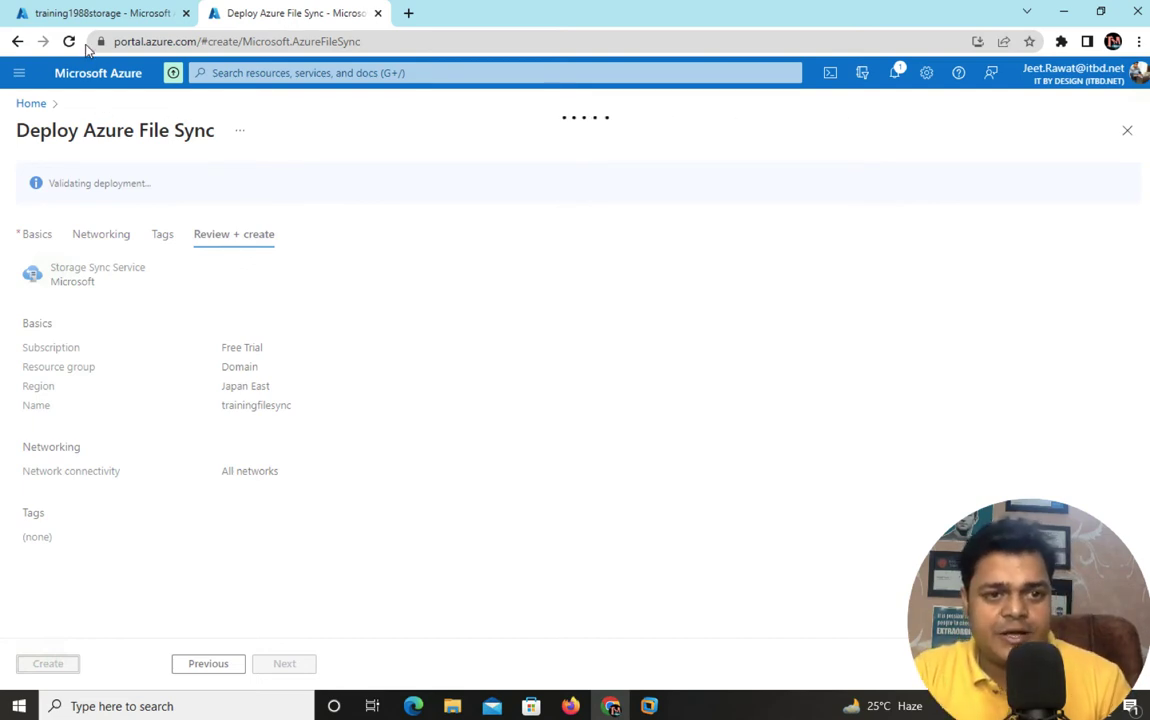
- Check the file shares page, then bring VMware Workstation back in front, keeping the VMs running
click(90, 14)
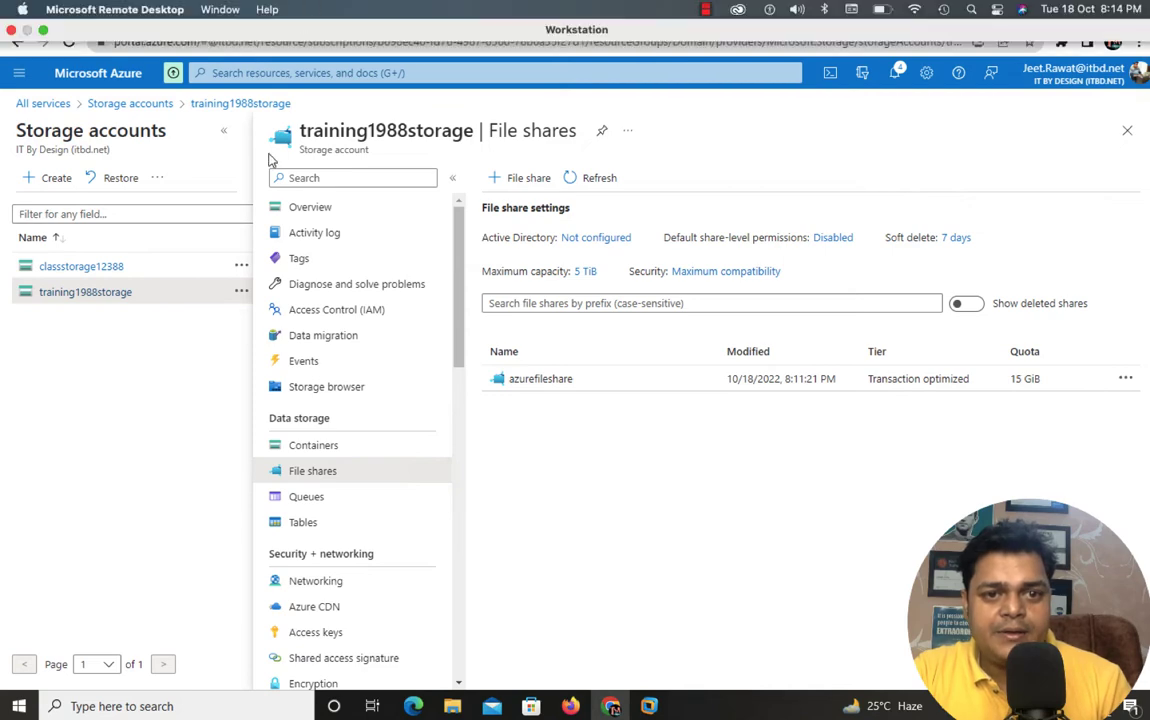
click(295, 14)
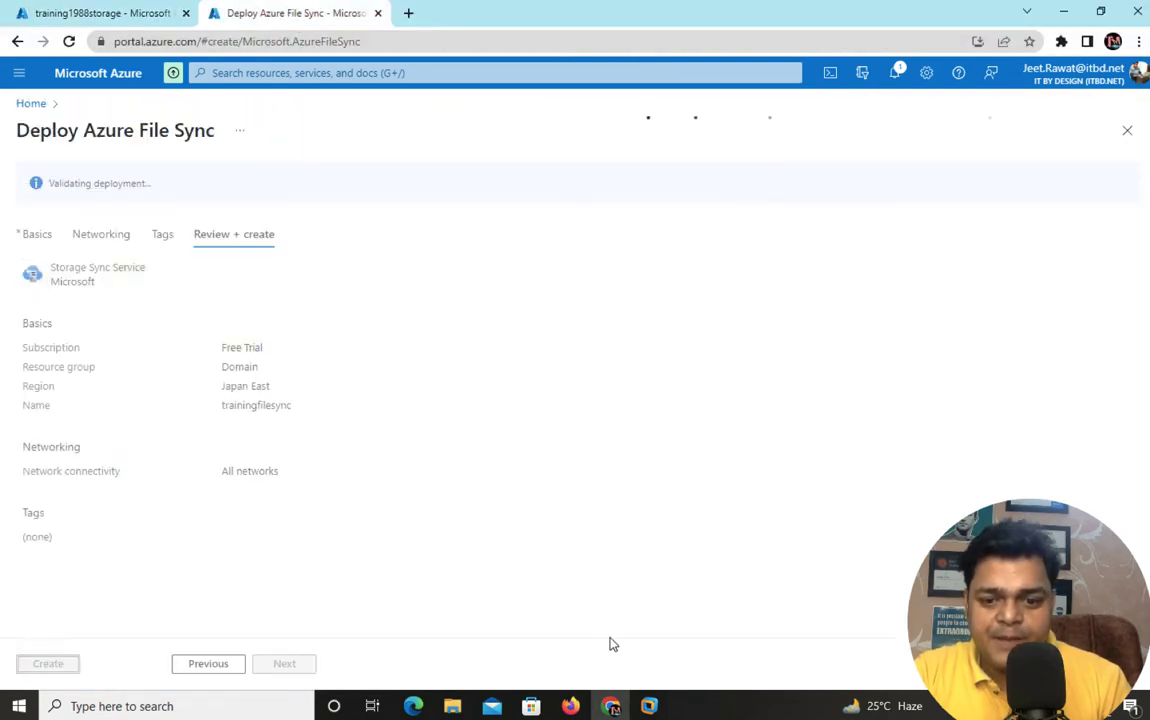
click(649, 706)
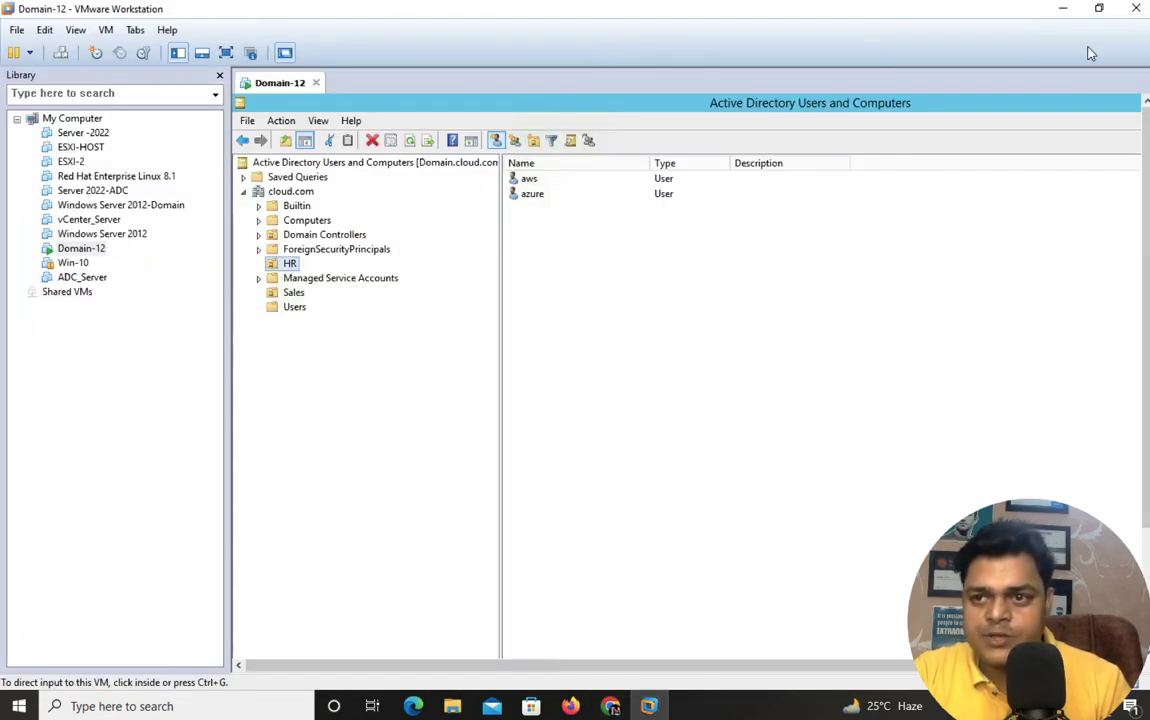
click(1136, 8)
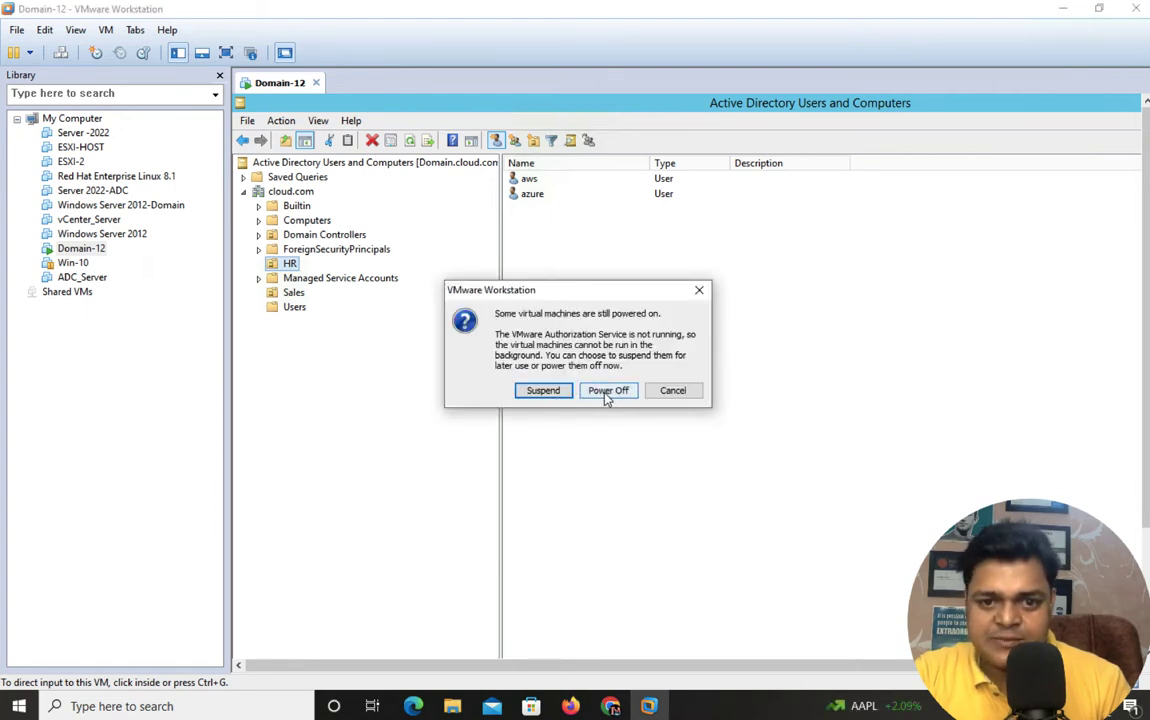
click(674, 391)
click(1063, 8)
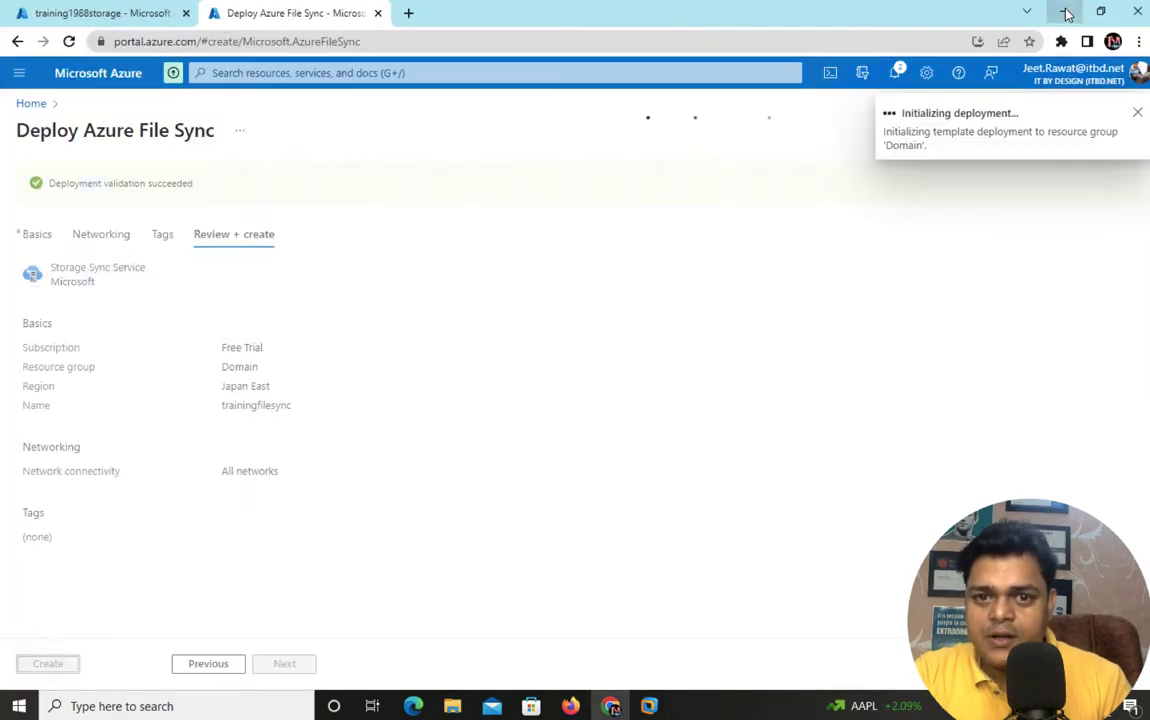
click(649, 705)
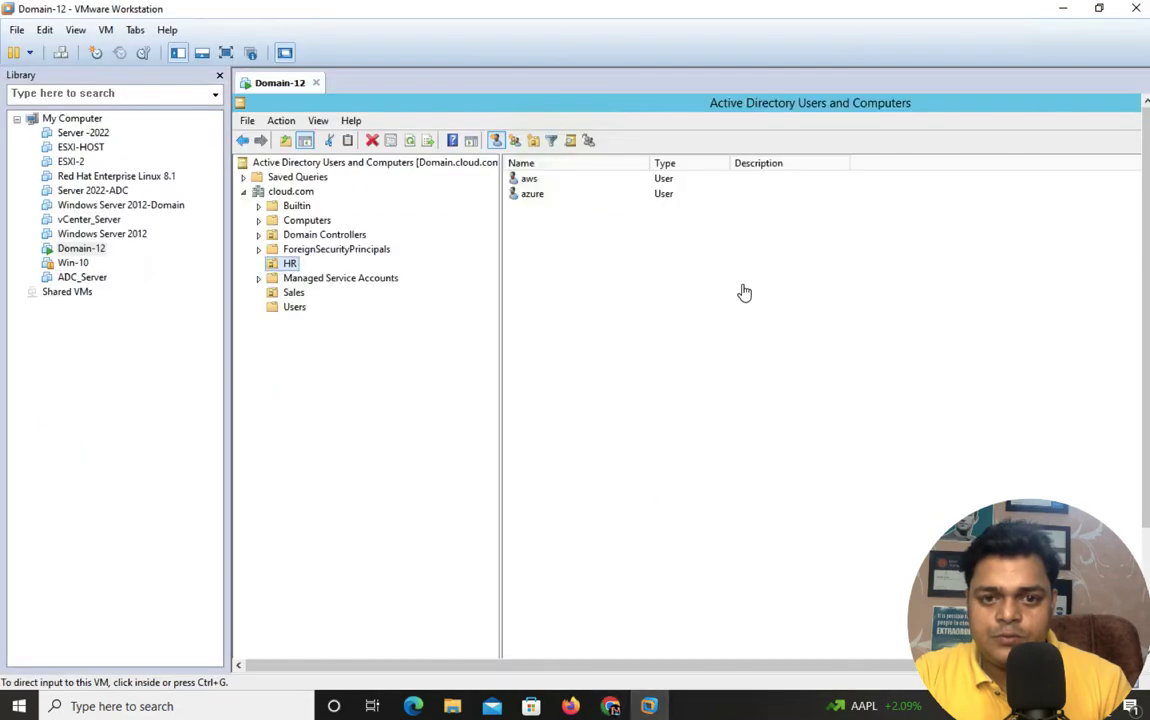
- Show Domain-12 full screen and unlock it with the Administrator password
click(226, 52)
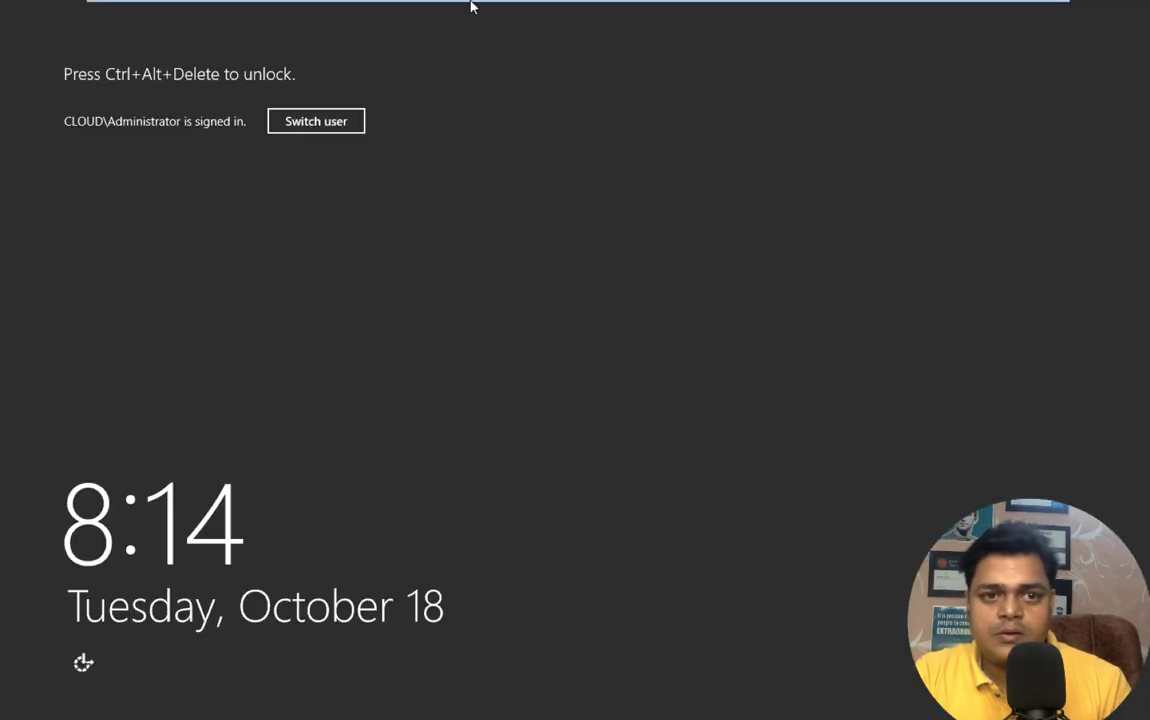
mouse_move(336, 2)
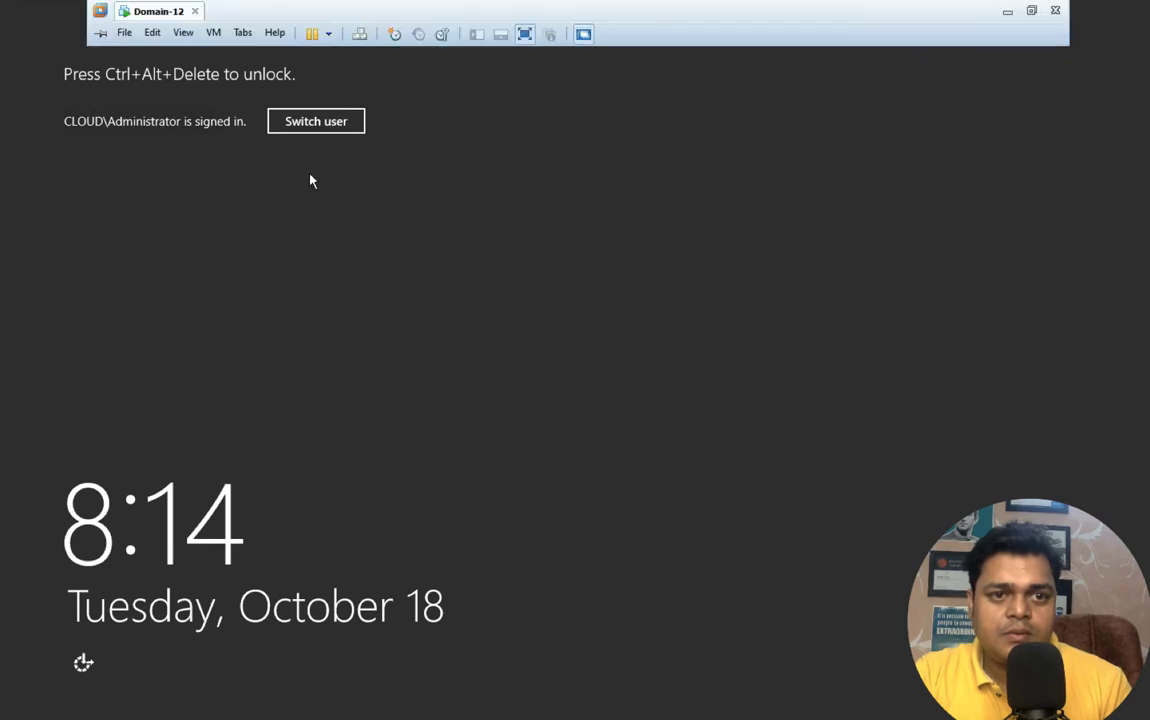
click(359, 34)
text(••)
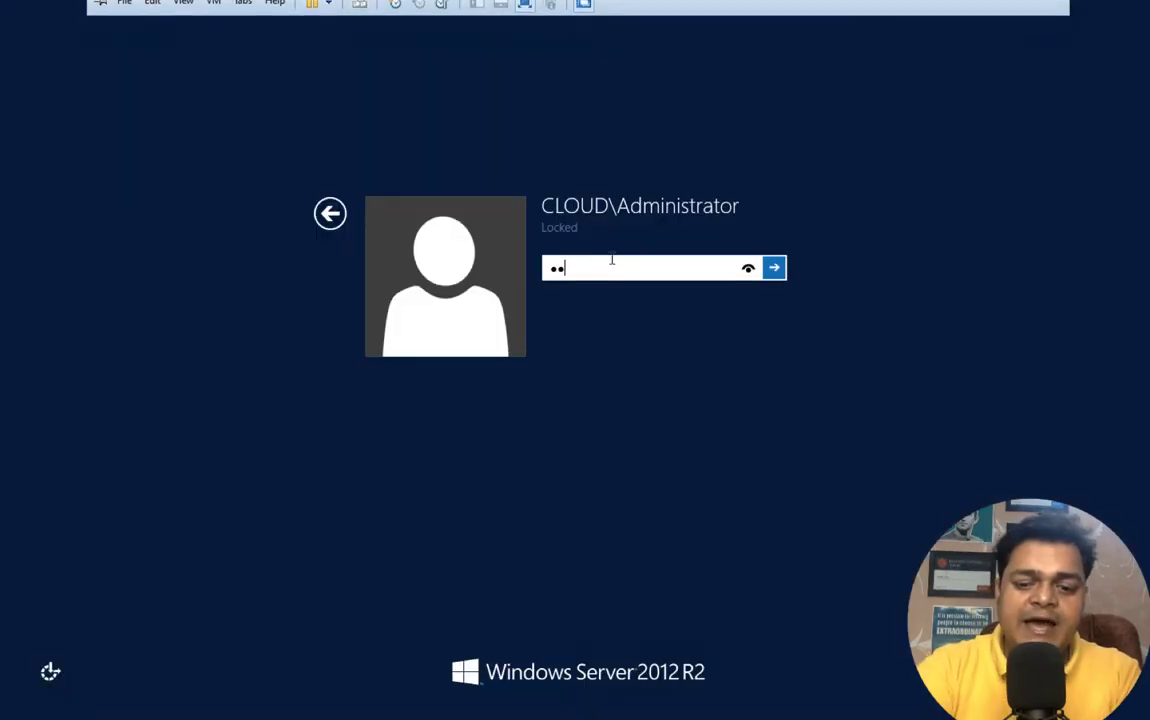
text(••••••e)
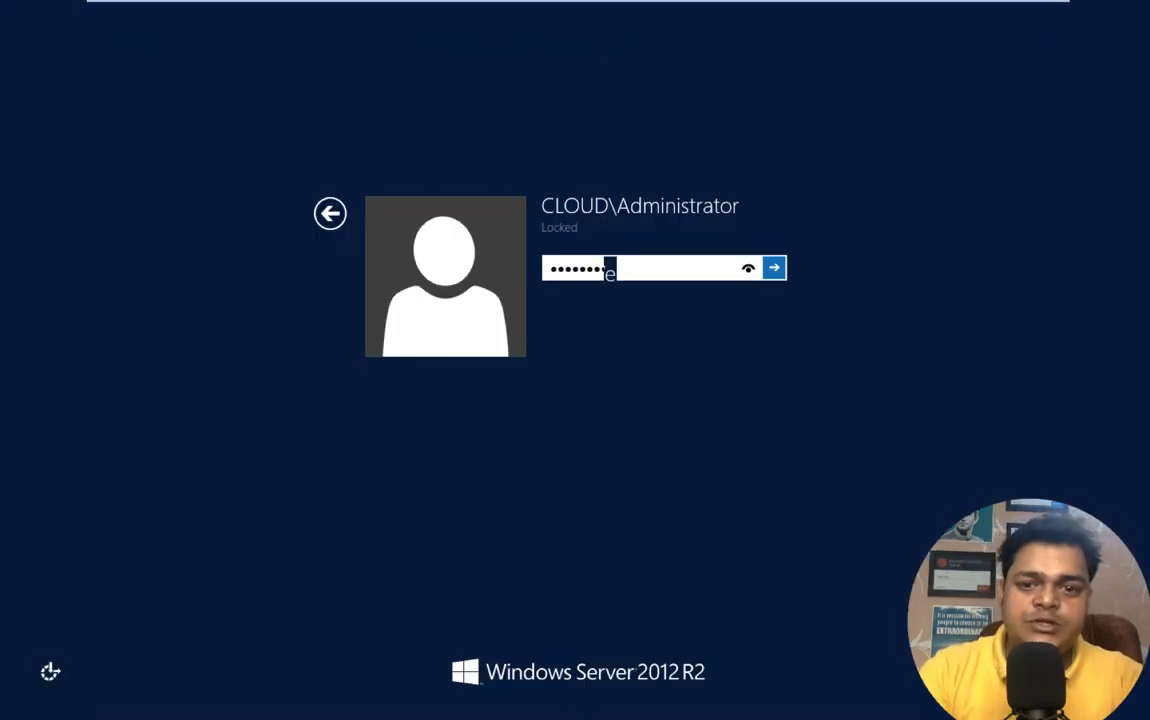
key(Return)
- Close Active Directory Users and Computers and both remaining Notepad windows
click(1140, 10)
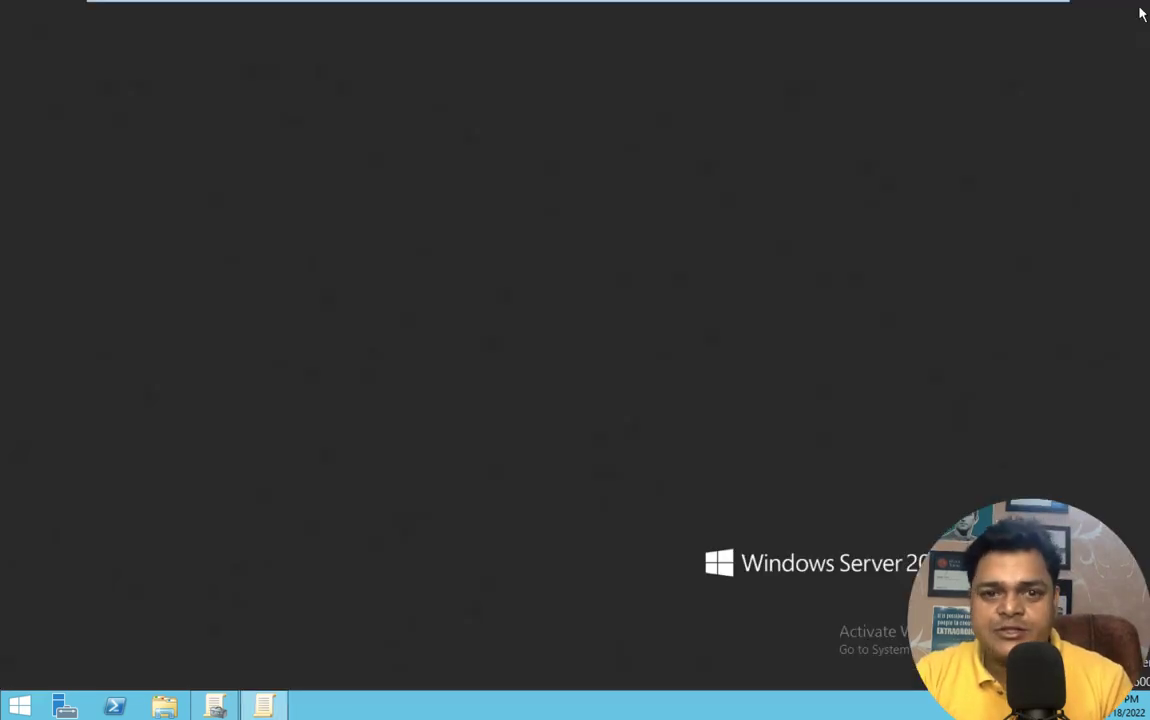
right_click(268, 712)
click(258, 665)
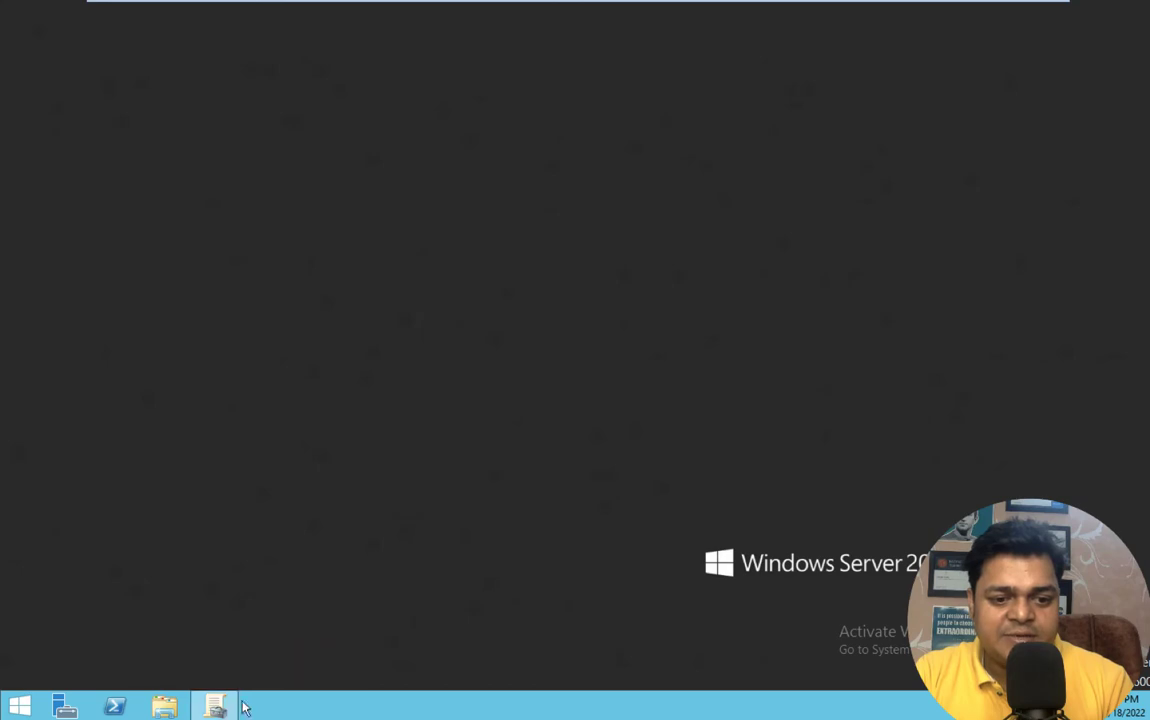
right_click(215, 706)
click(221, 670)
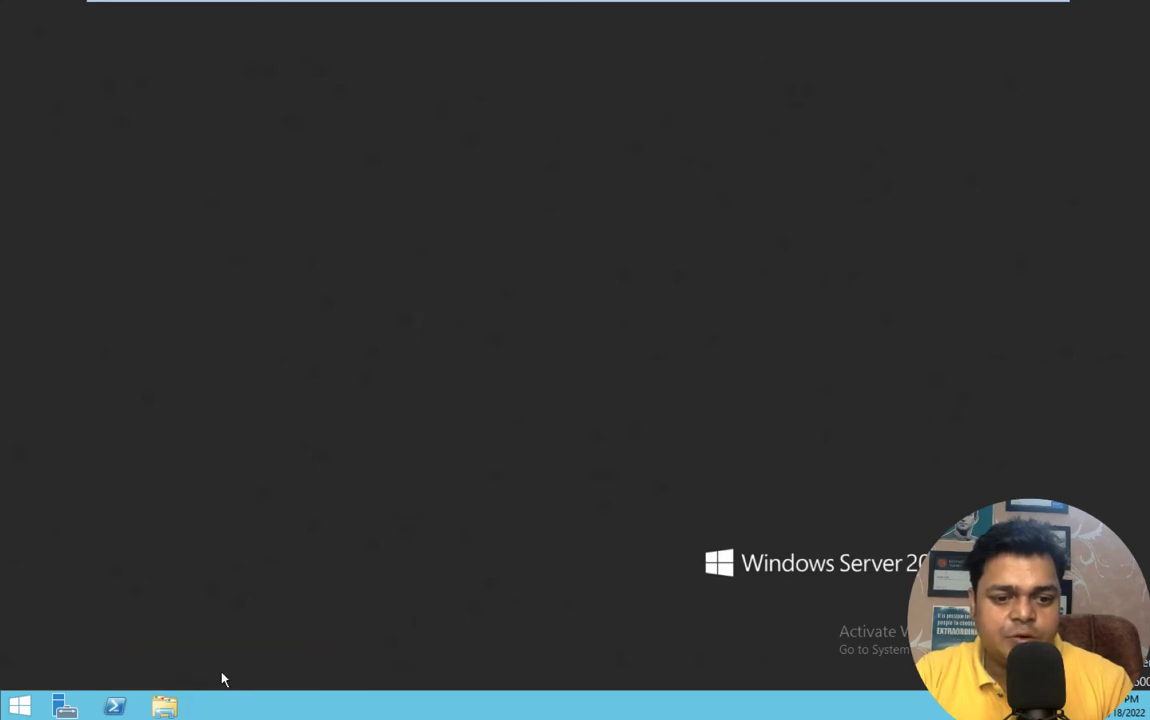
- Open drive E: and delete the old data and mapdrive folders
click(166, 708)
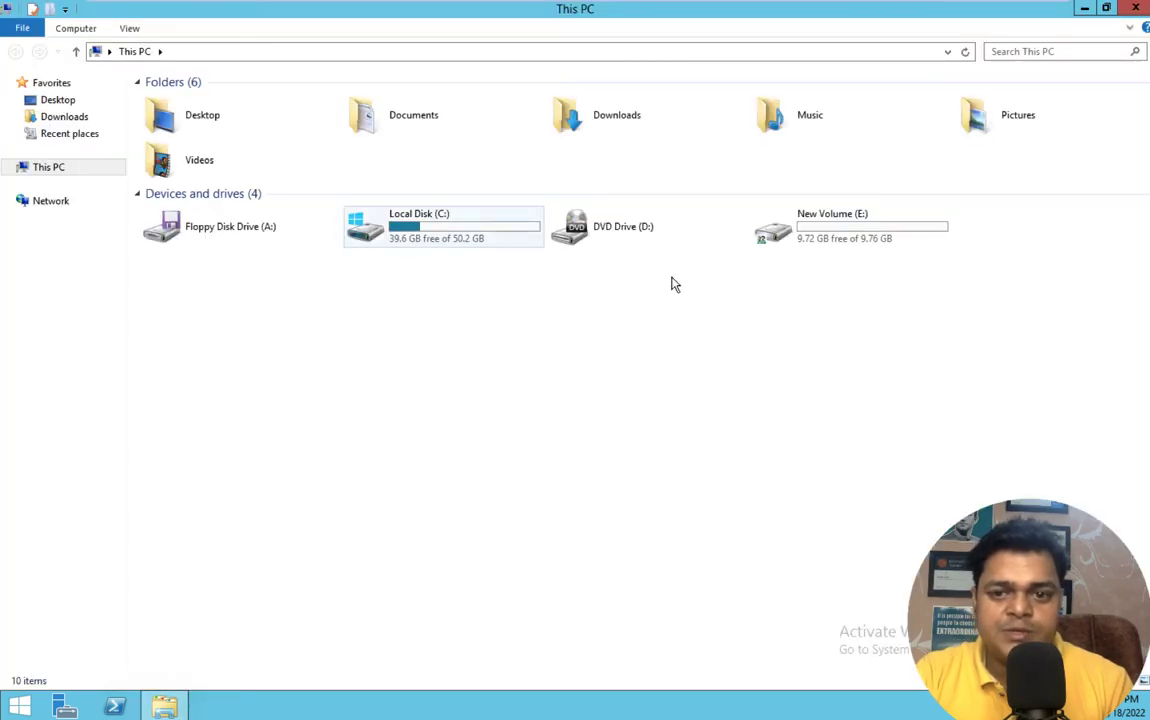
click(820, 232)
double_click(820, 232)
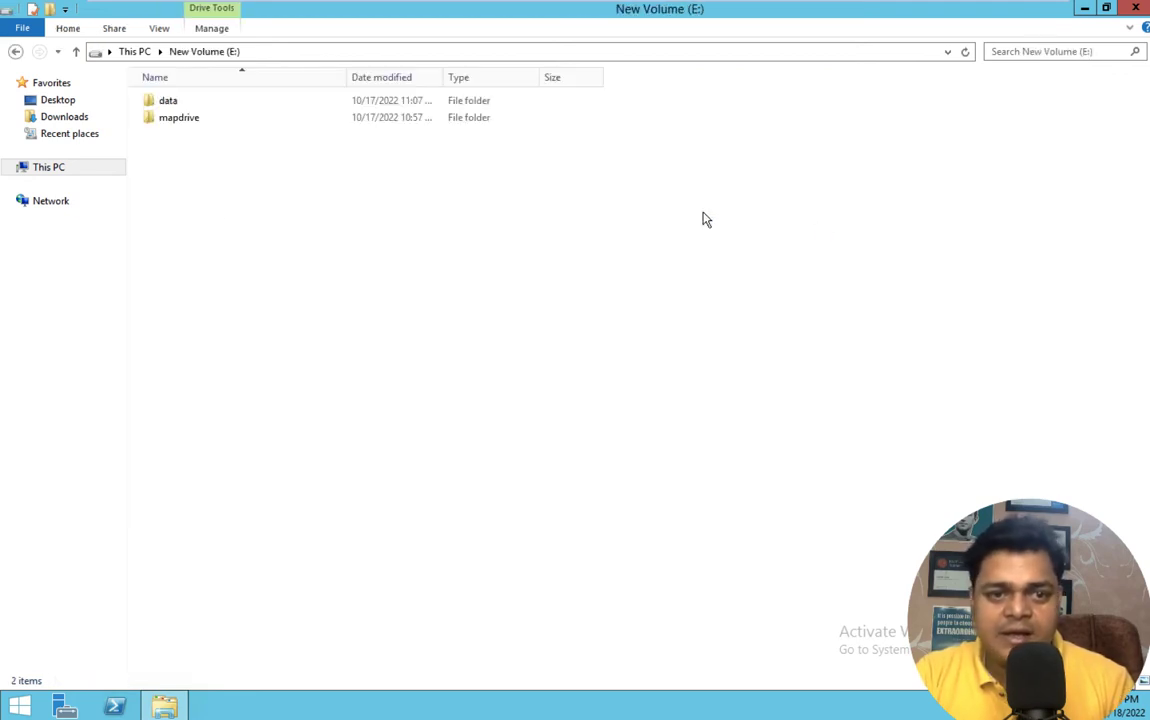
drag(210, 165, 140, 90)
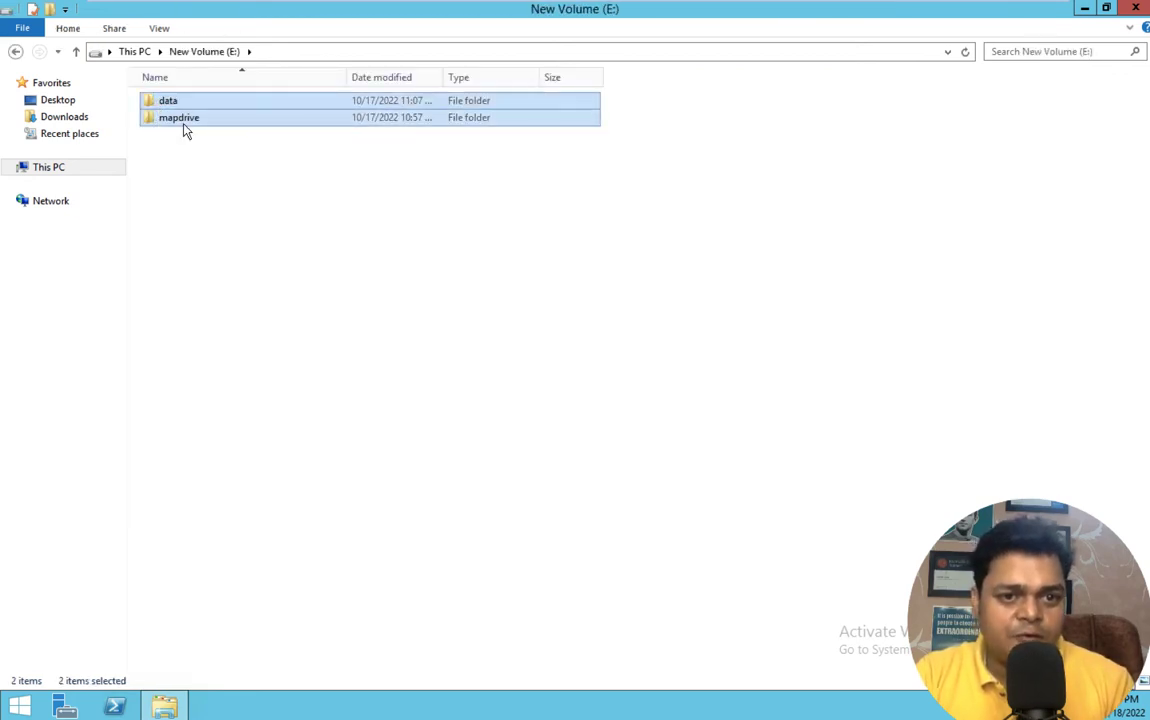
right_click(184, 128)
click(236, 278)
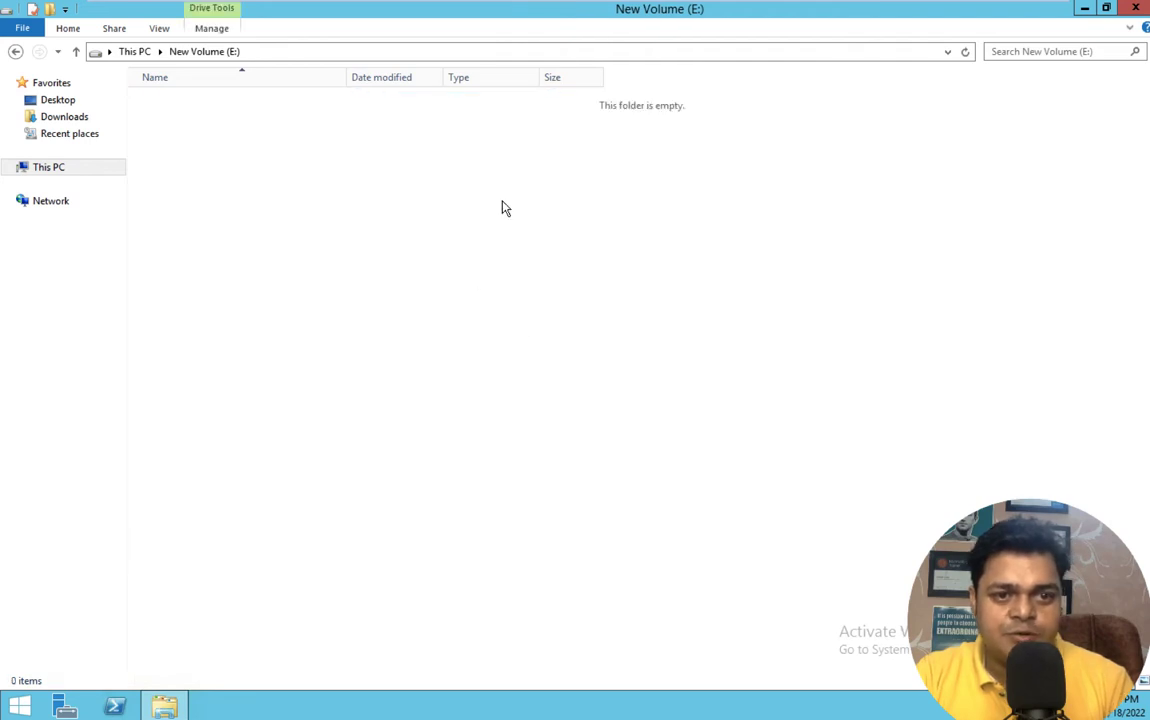
- Create a new folder on E: named localshare
click(49, 9)
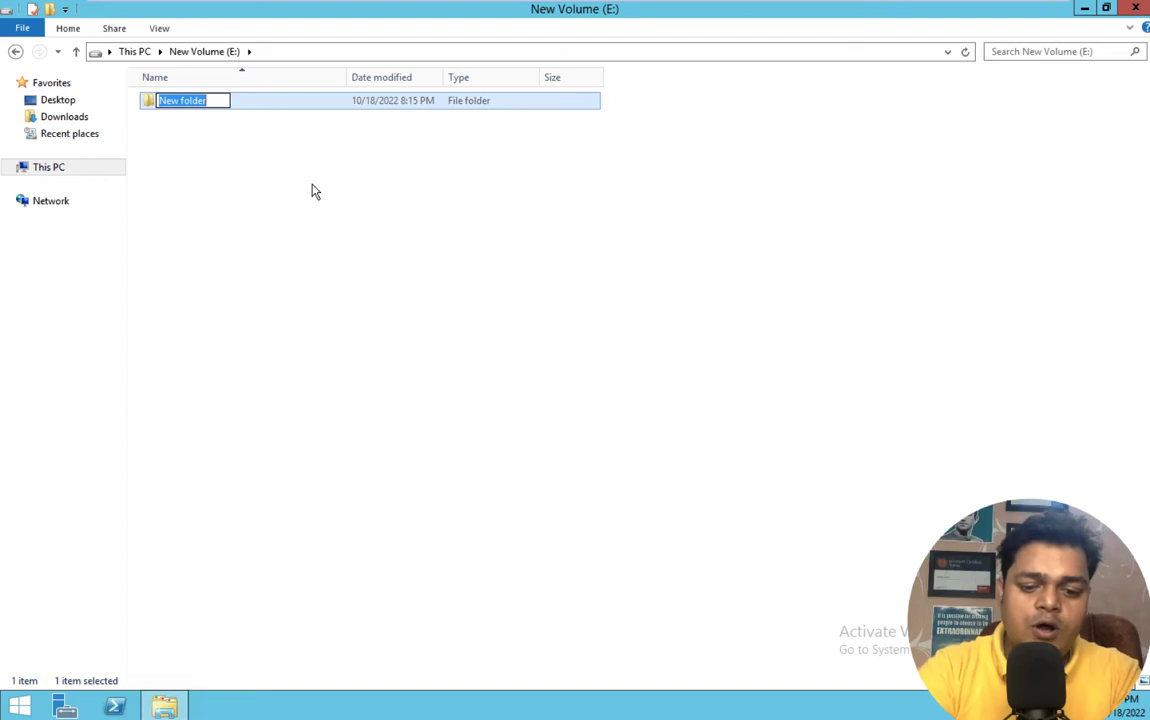
text(localshrae)
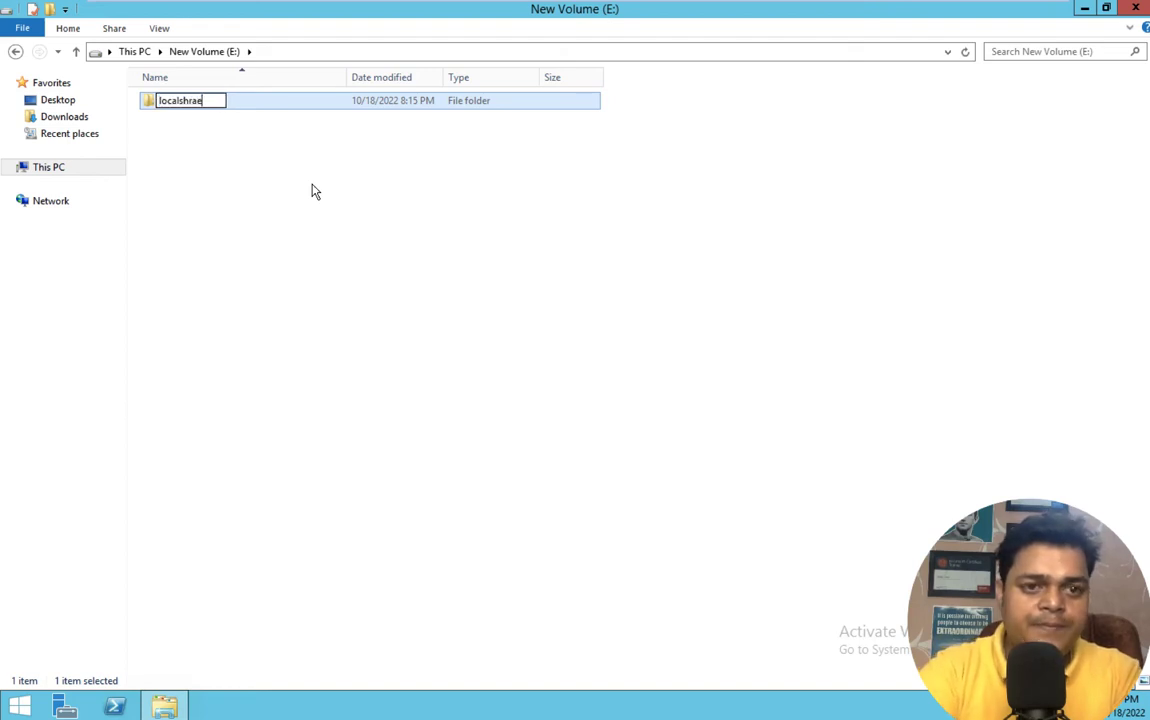
key(BackSpace)
key(BackSpace)
key(BackSpace)
text(are)
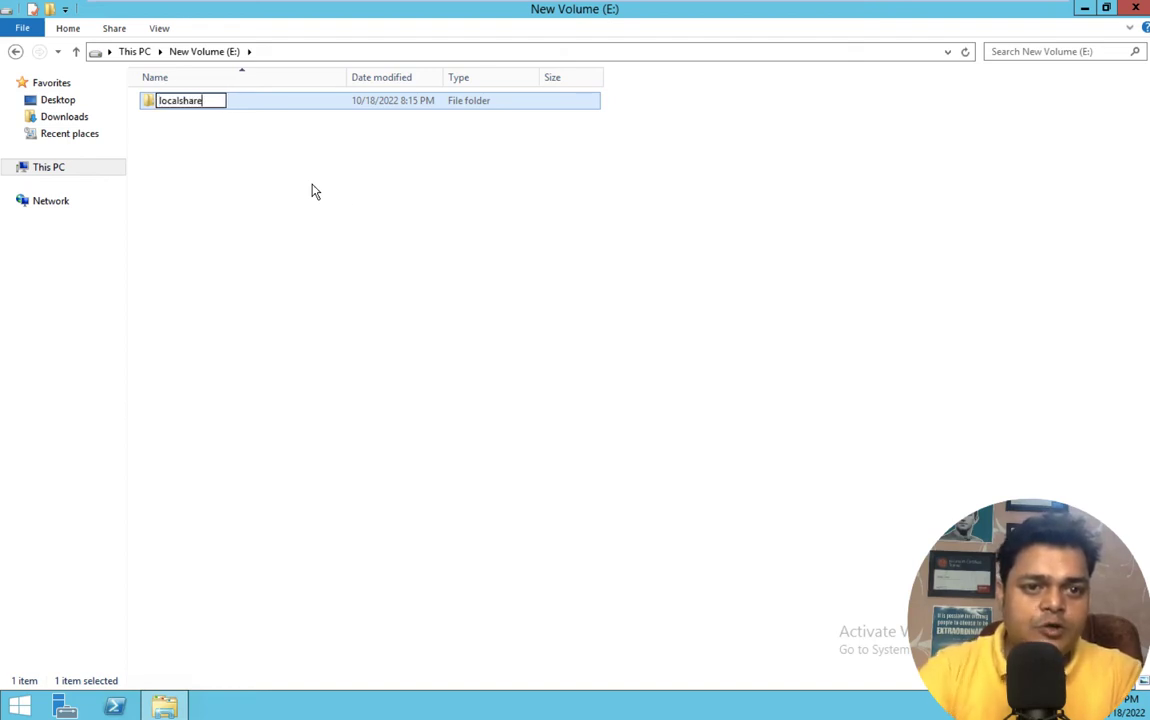
click(370, 248)
- Turn on Advanced Sharing for the localshare folder
right_click(197, 109)
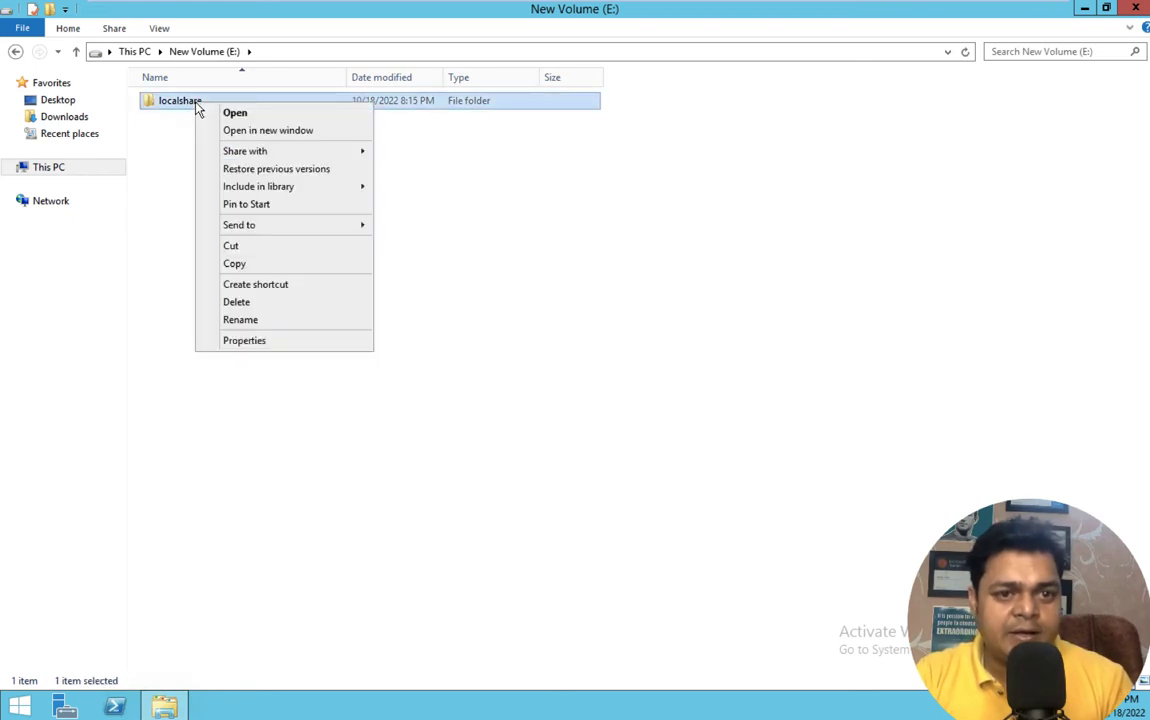
click(260, 344)
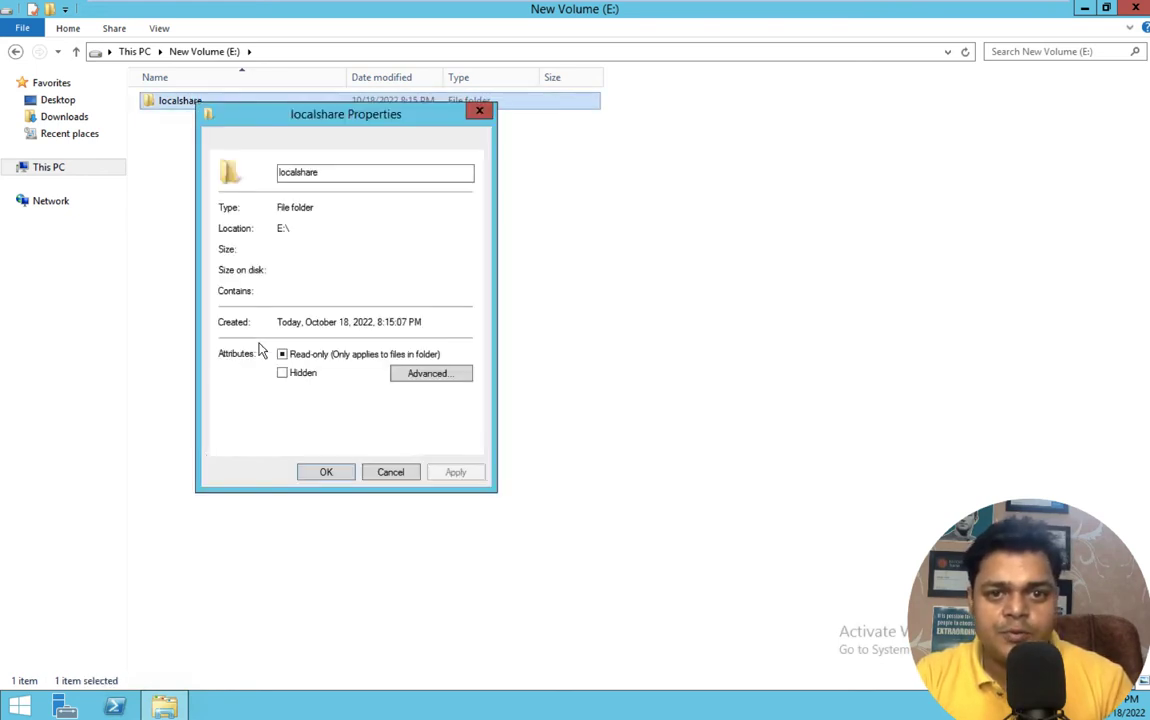
click(268, 143)
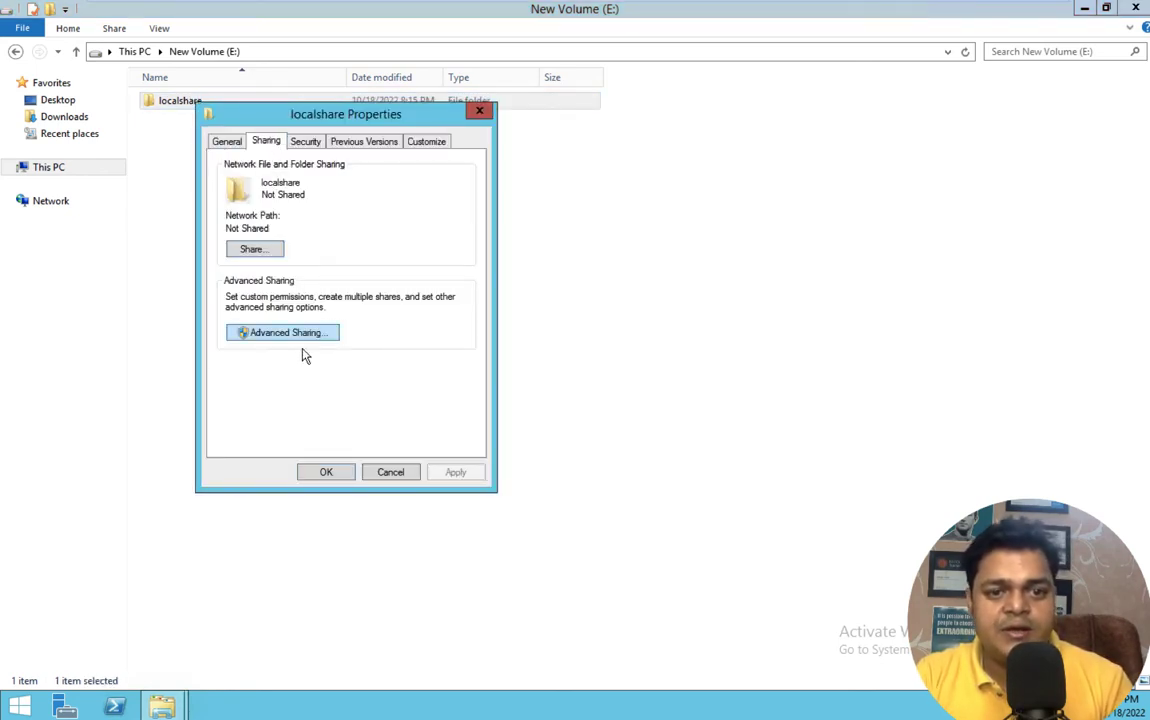
click(299, 333)
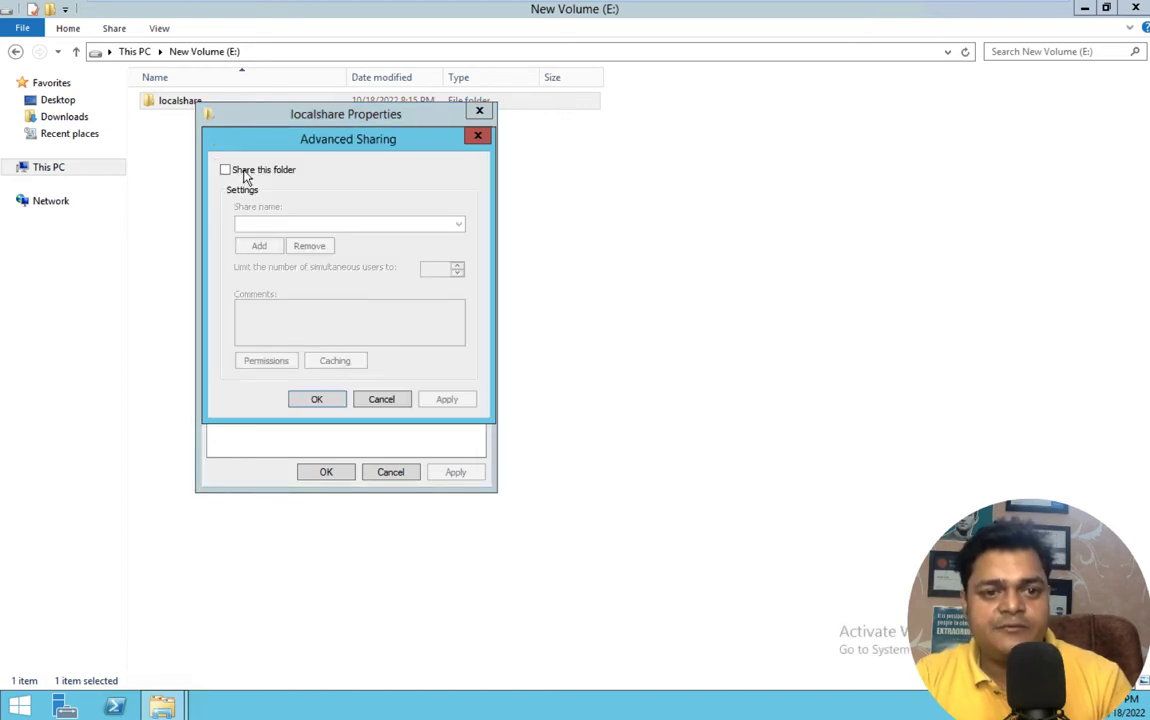
click(244, 170)
- Give Everyone Full Control share permission on localshare, apply everything, and open the folder
click(268, 361)
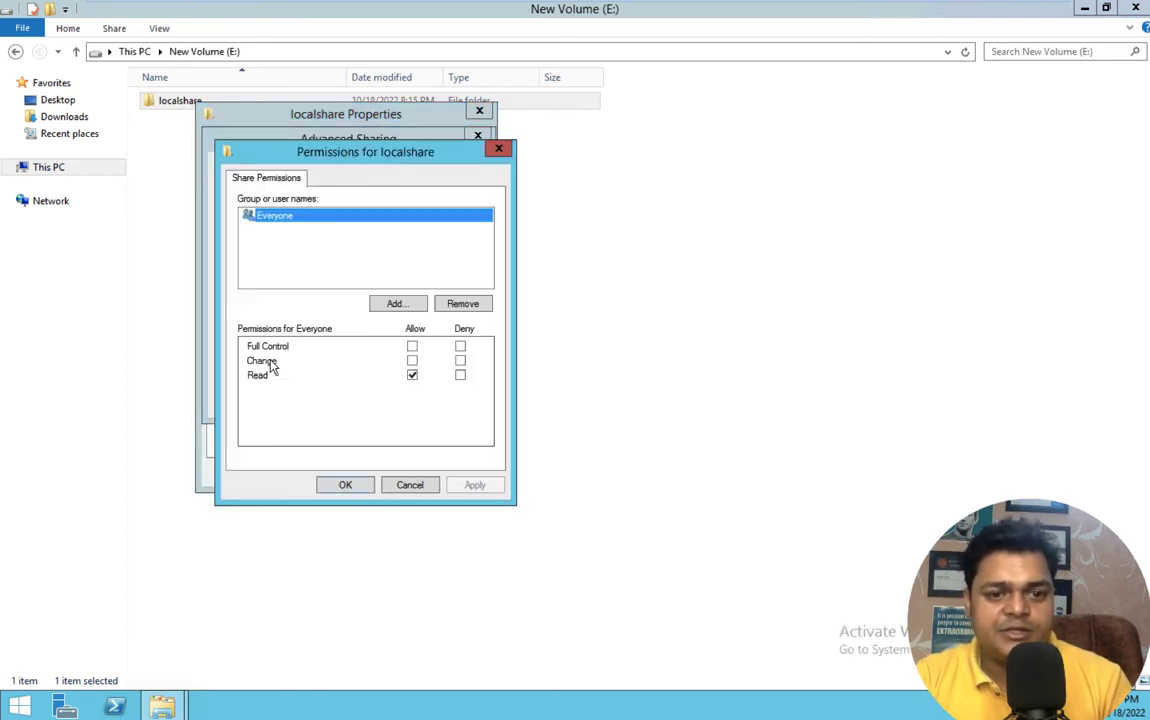
click(412, 360)
click(412, 346)
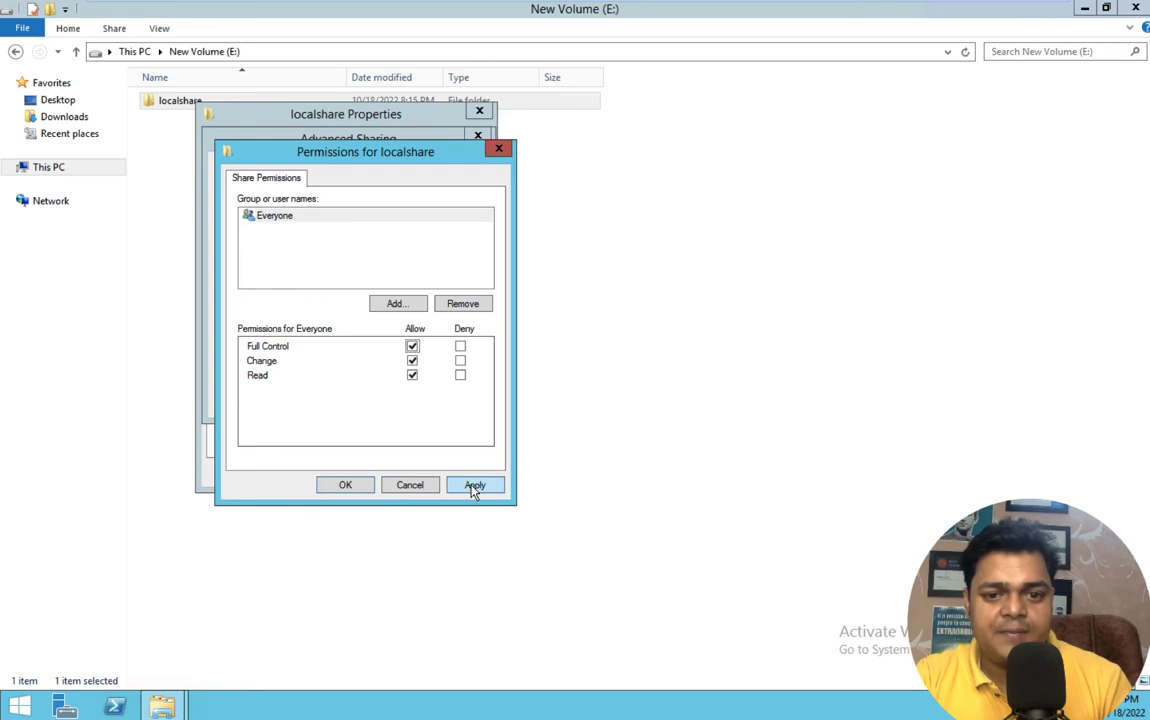
click(475, 485)
click(345, 485)
click(450, 398)
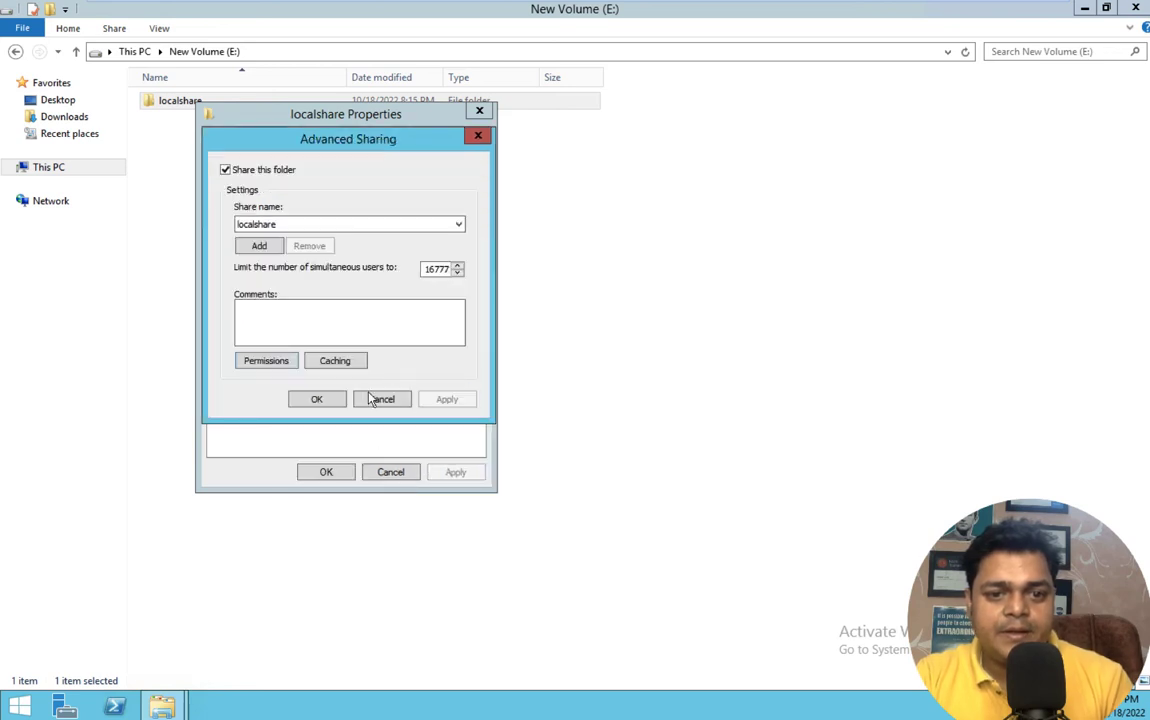
click(315, 400)
click(322, 474)
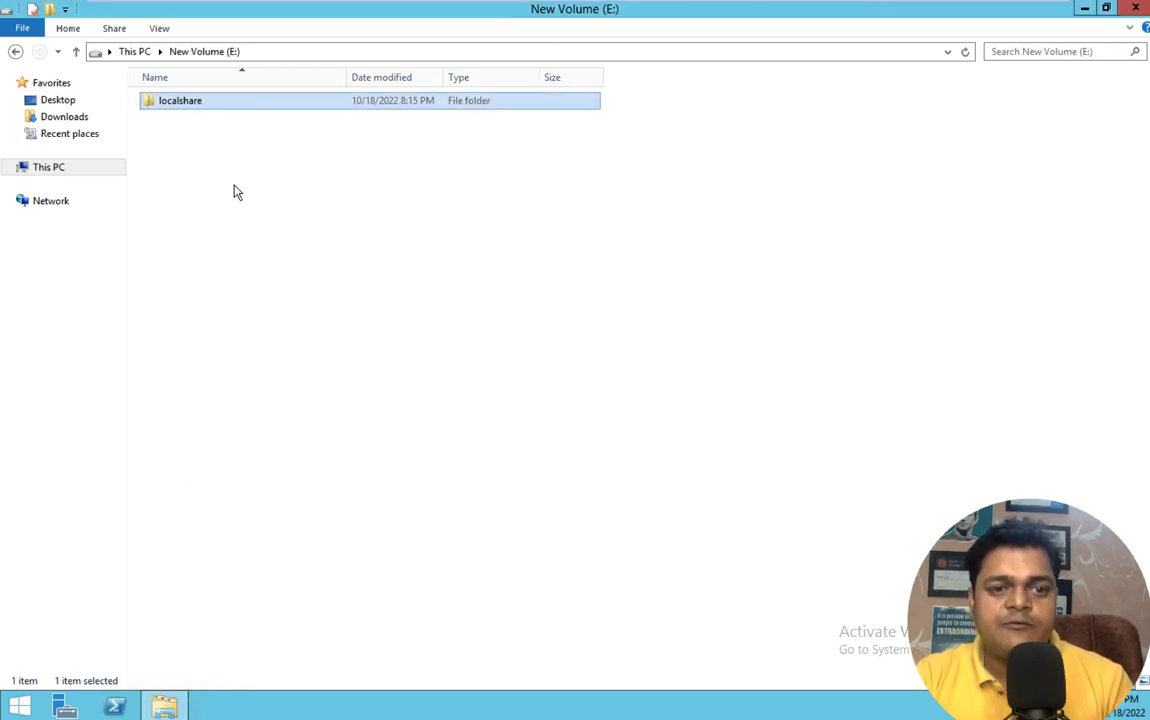
click(279, 51)
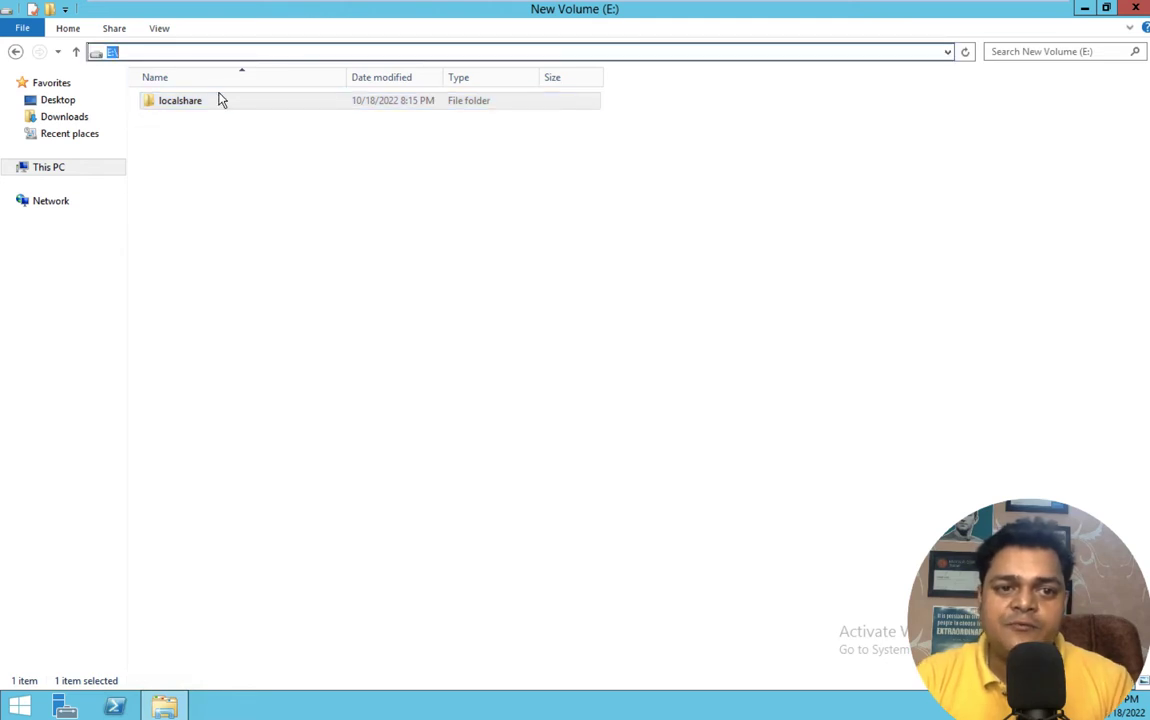
double_click(218, 100)
- Copy the E:\localshare path, then open trainingfilesync's new sync group form in Azure
click(330, 52)
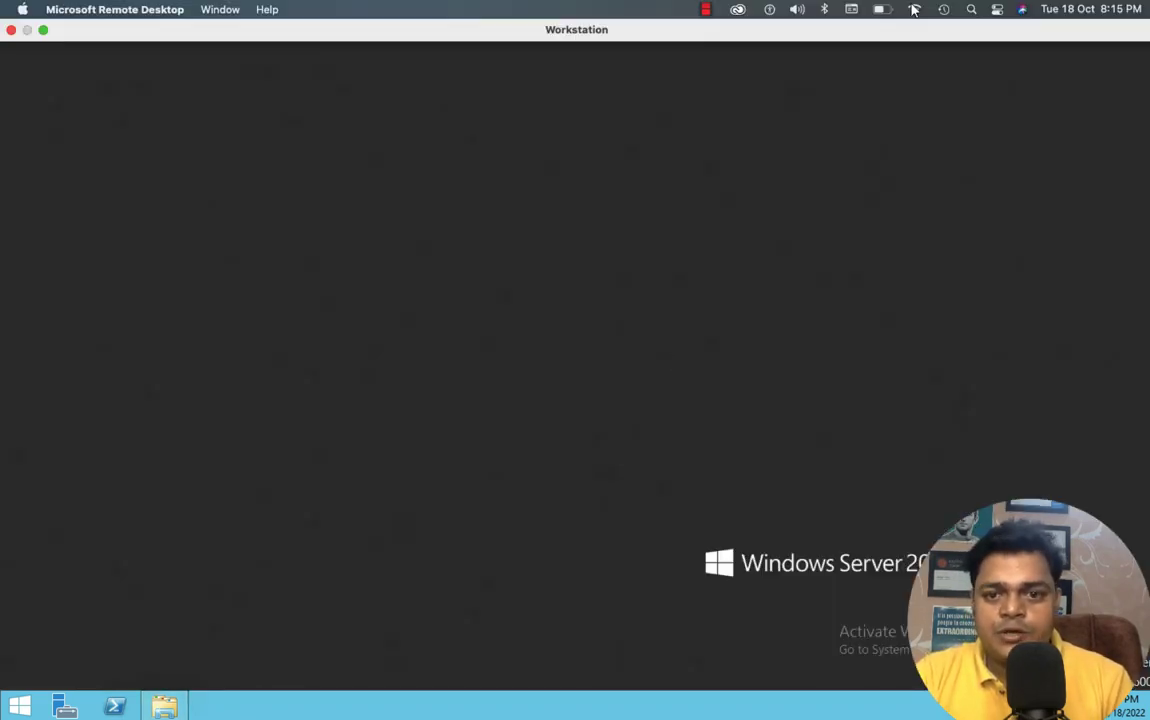
click(1007, 11)
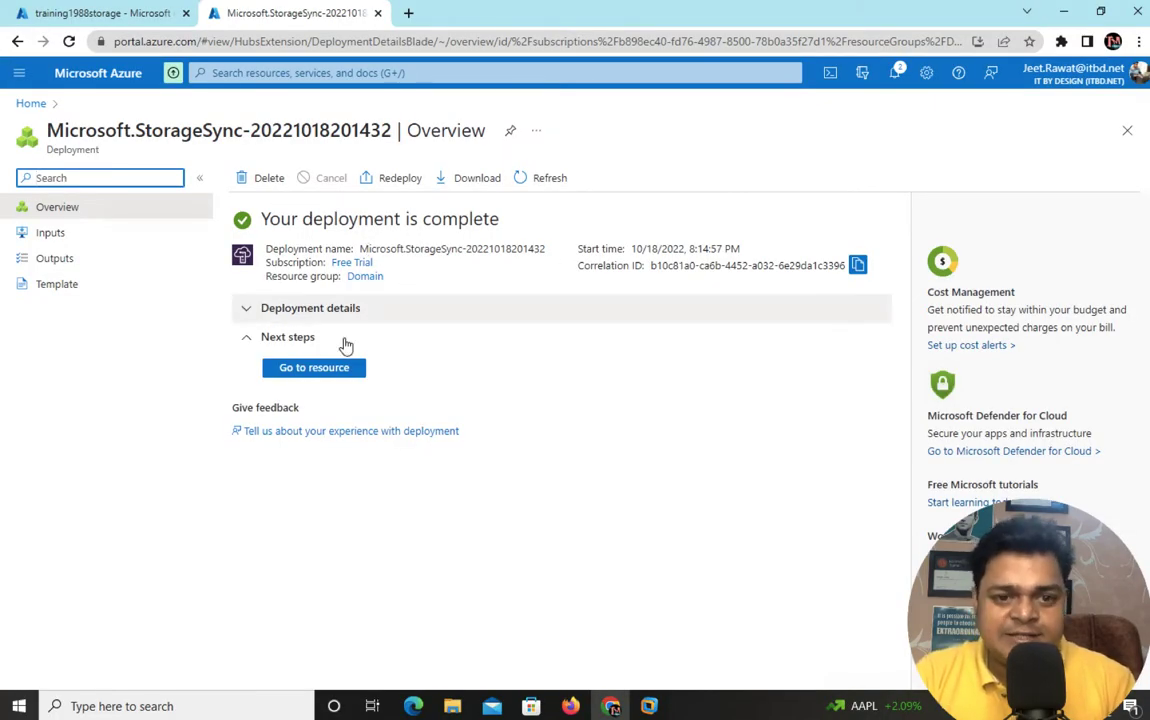
click(331, 368)
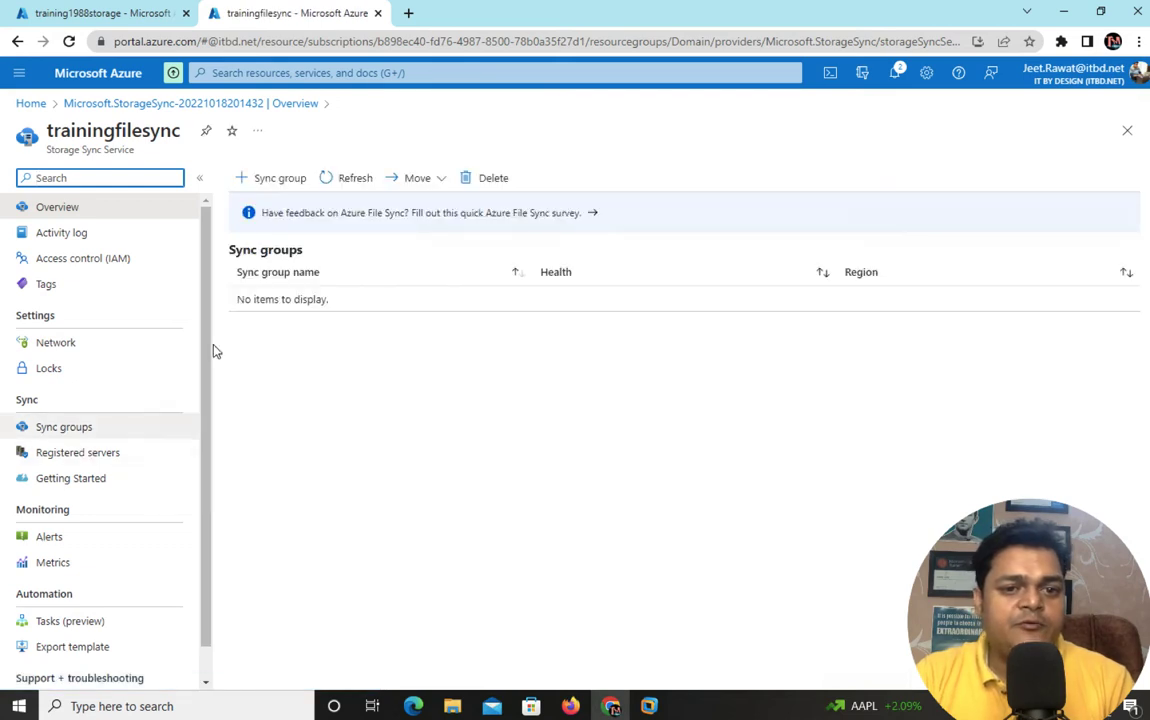
click(279, 180)
- Create sync group testingfilesync with training1988storage's azurefileshare as cloud endpoint
click(286, 260)
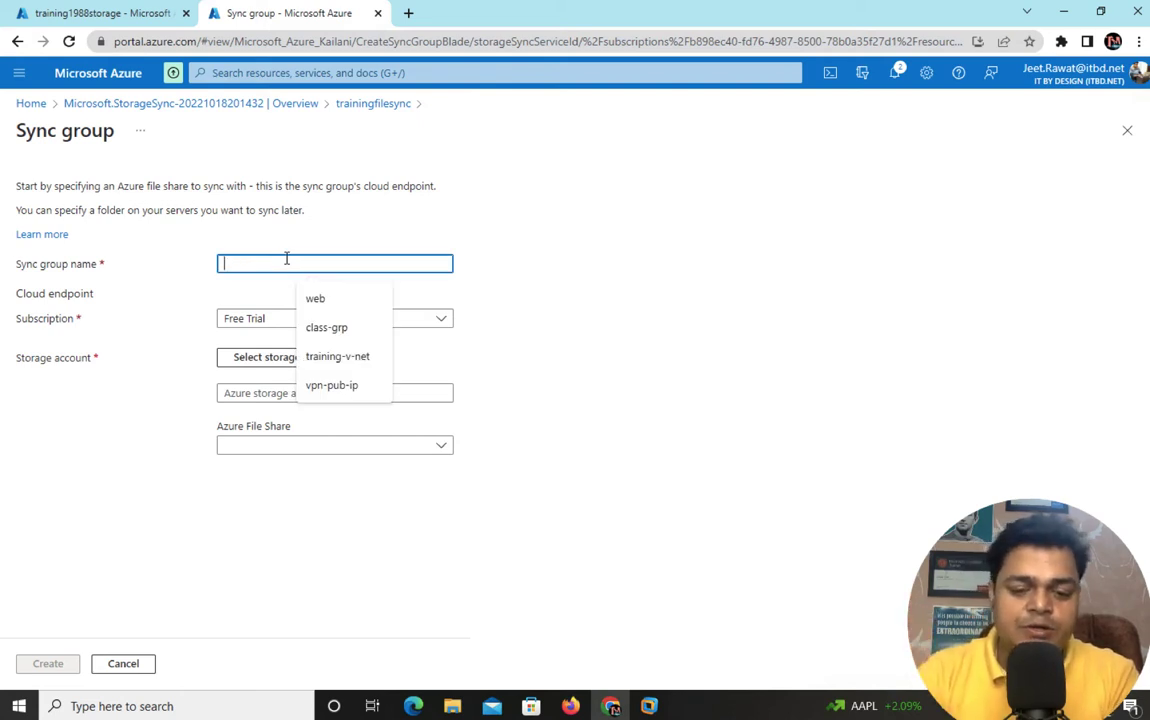
text(test)
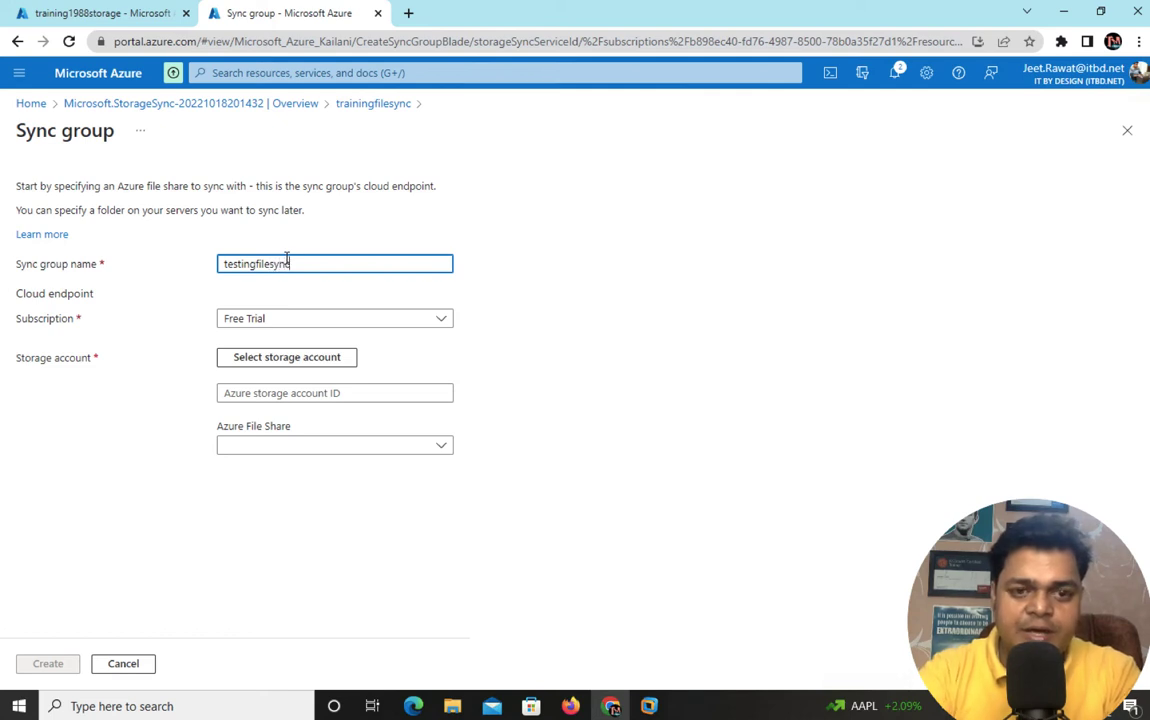
text(ingfilesync)
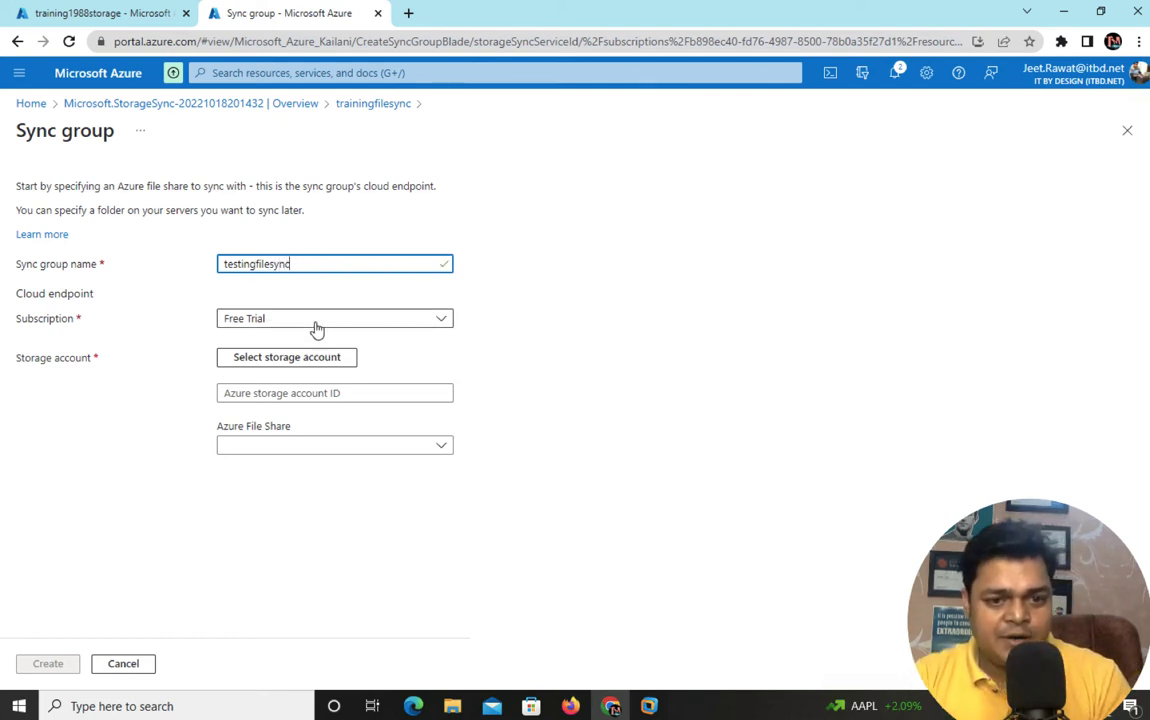
click(288, 359)
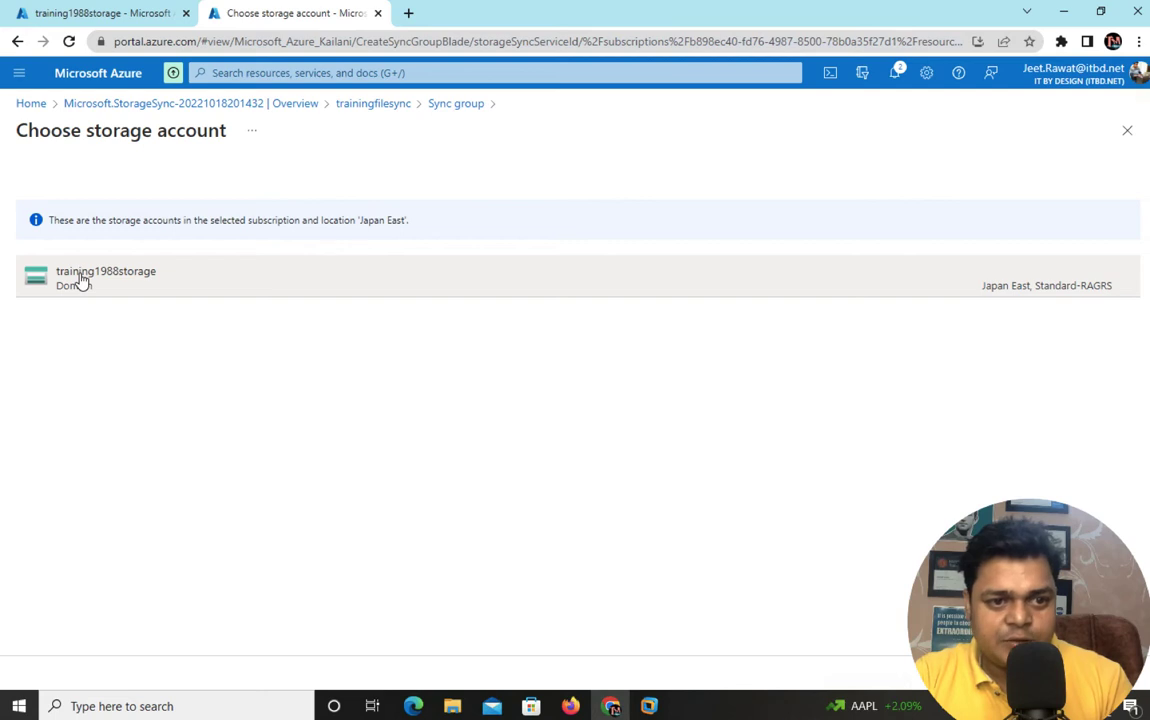
double_click(82, 281)
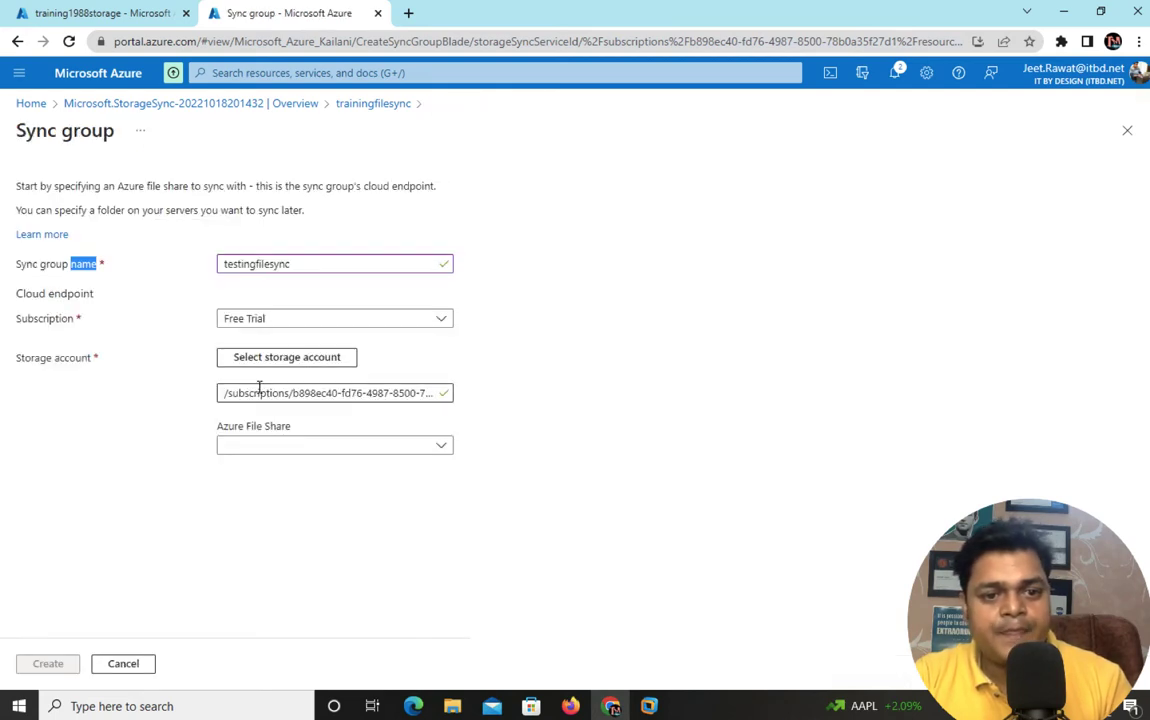
click(296, 444)
click(264, 498)
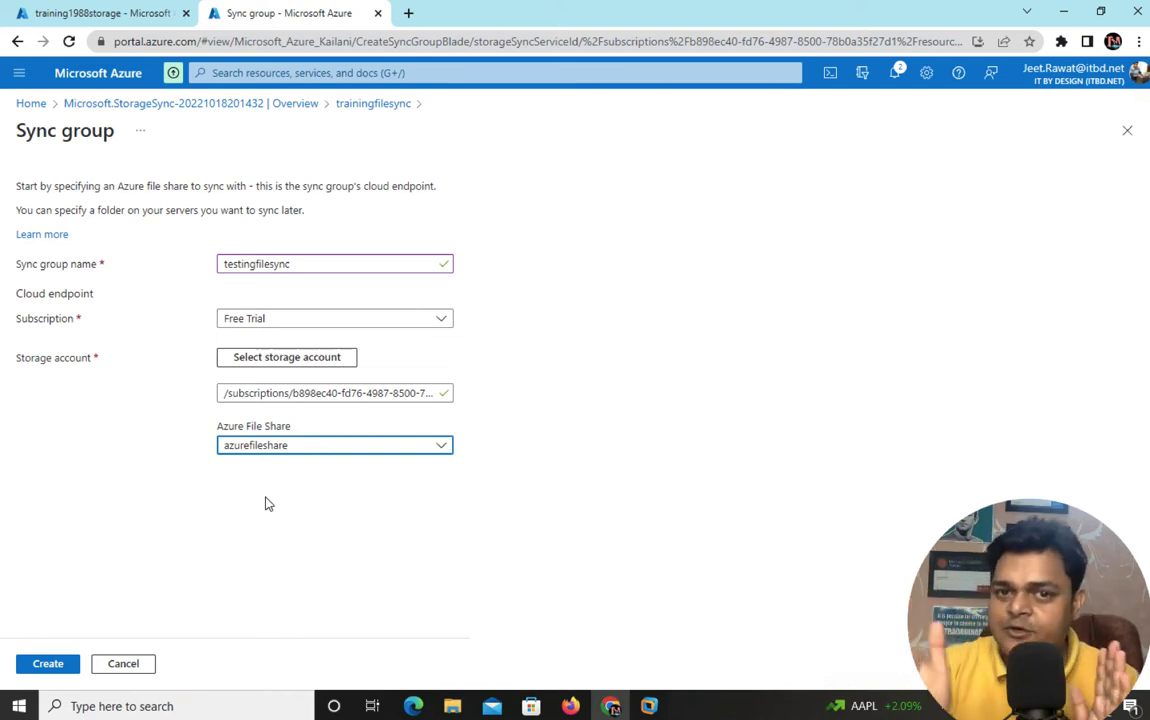
click(48, 664)
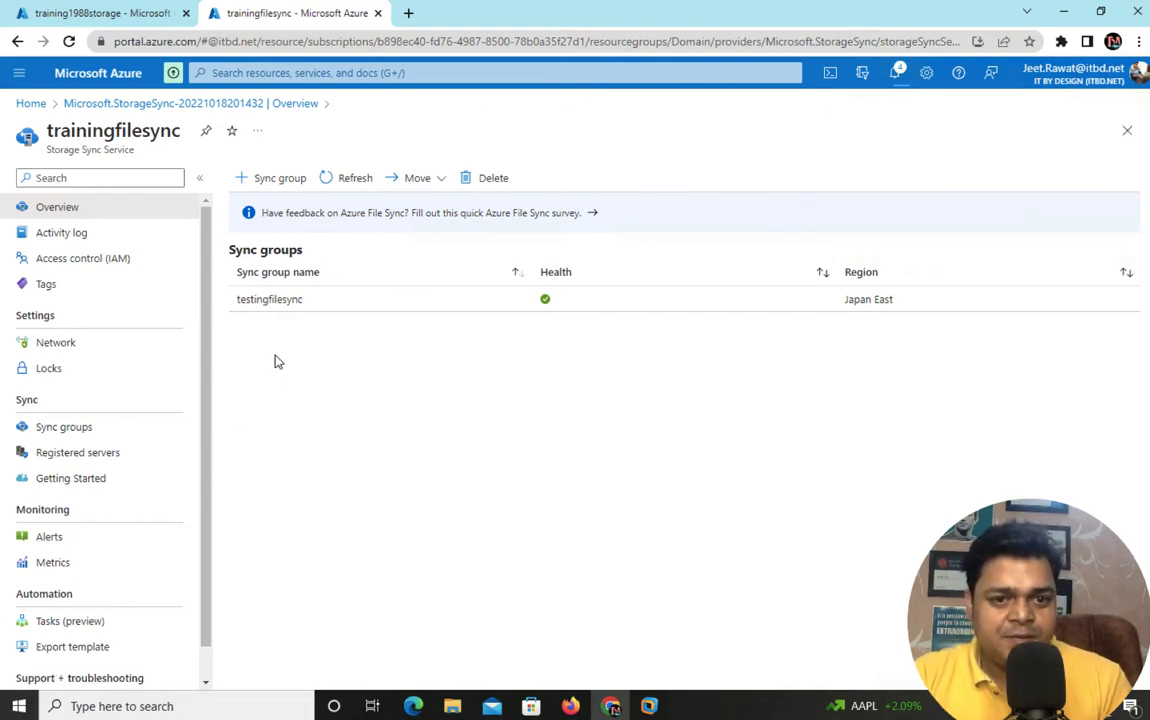
- Open testingfilesync and point out its Cloud endpoint and empty server endpoints sections
click(274, 302)
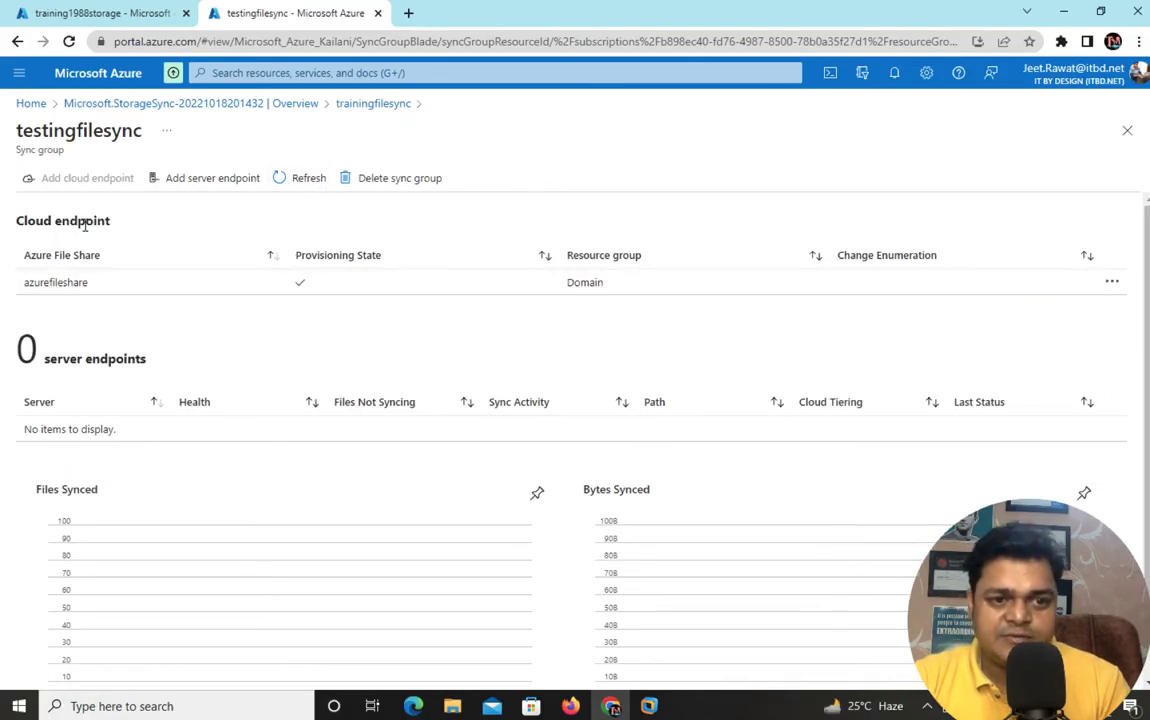
drag(103, 226, 17, 214)
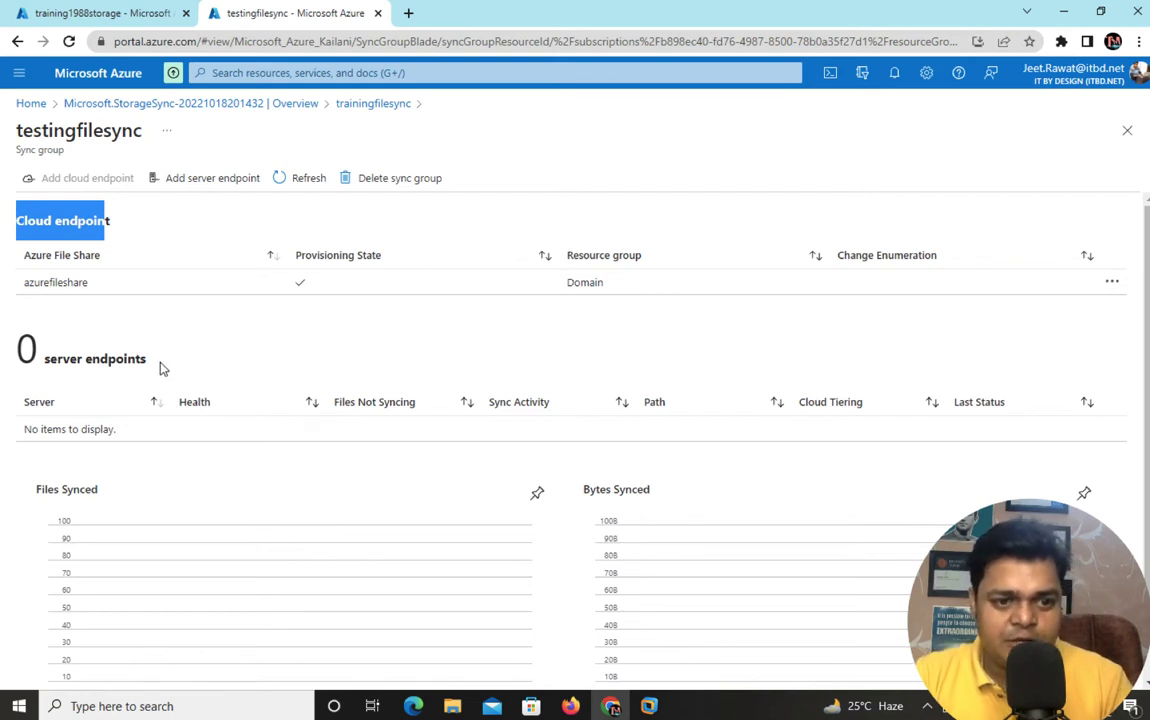
drag(158, 366, 33, 364)
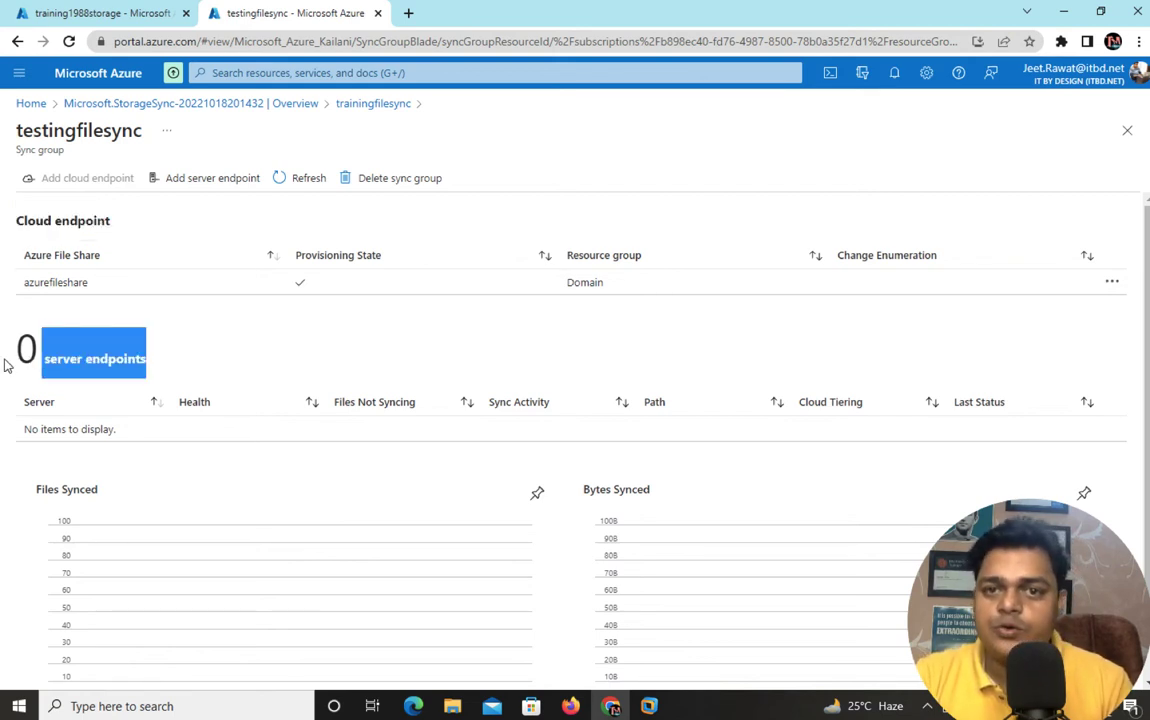
- Try adding a server endpoint, find no registered servers, then view trainingfilesync's Registered servers
click(214, 178)
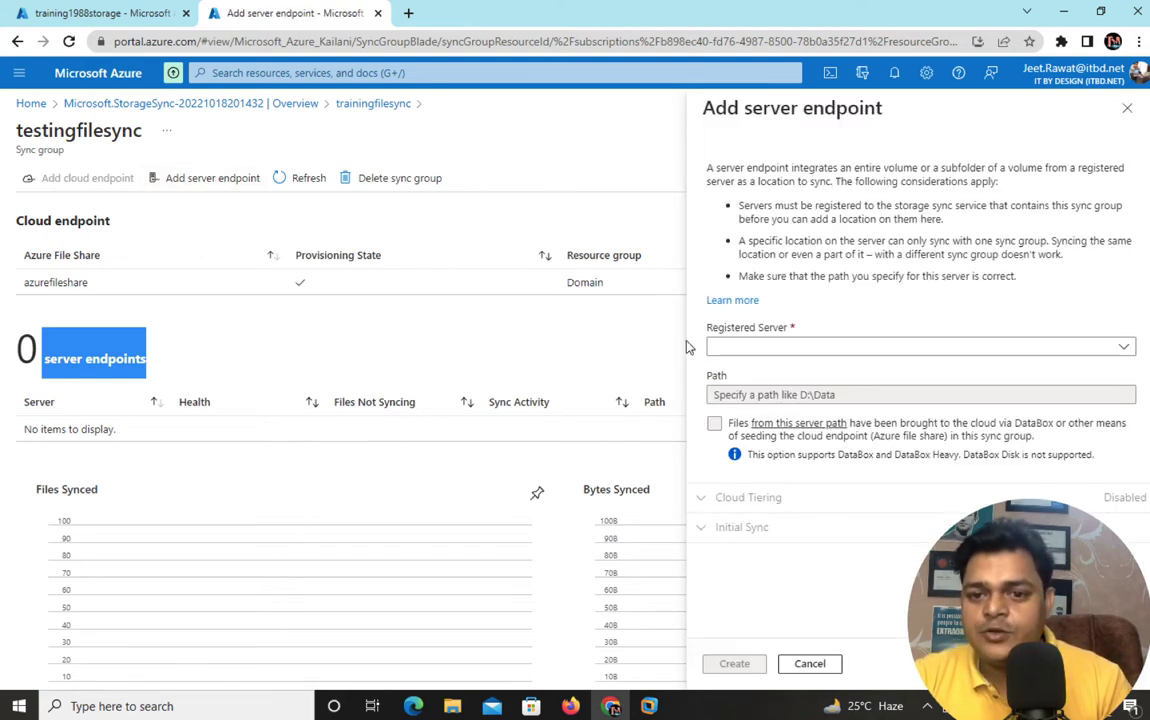
click(790, 346)
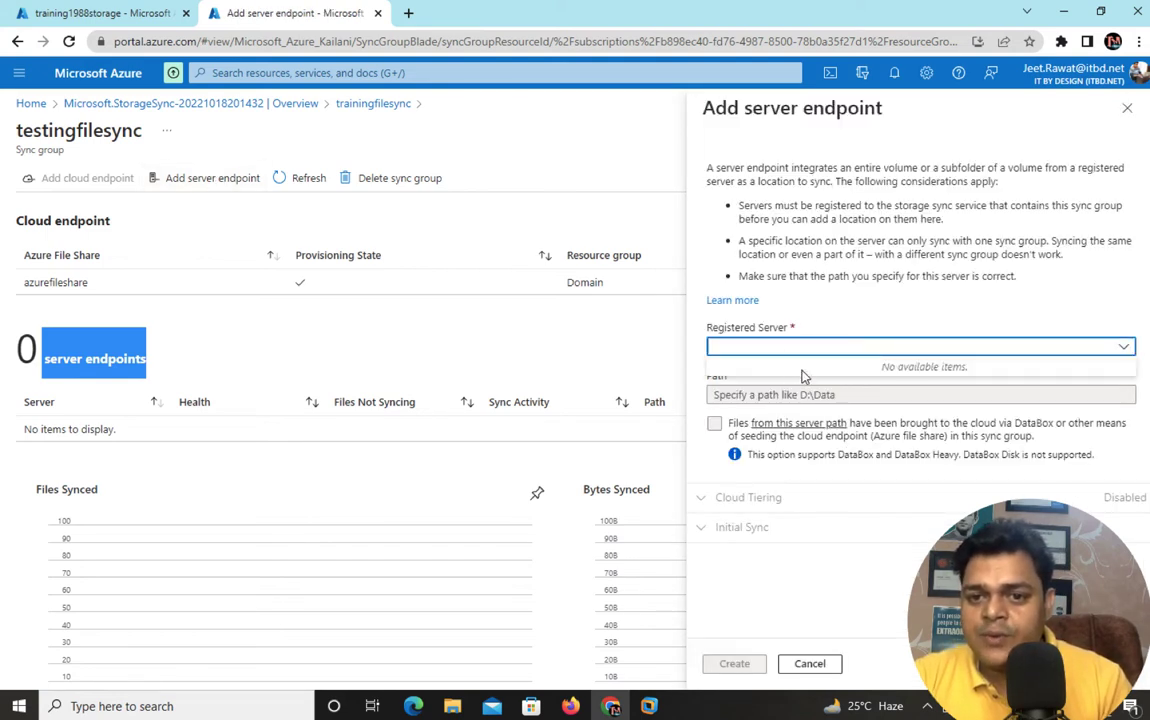
click(836, 325)
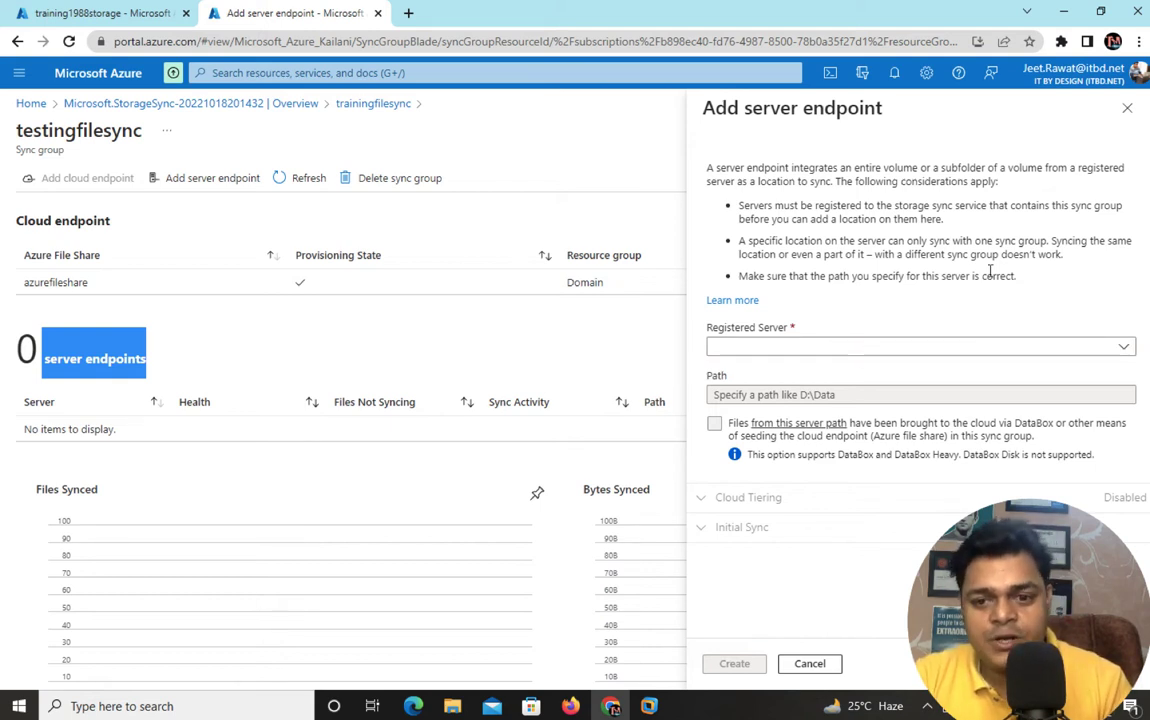
click(1127, 108)
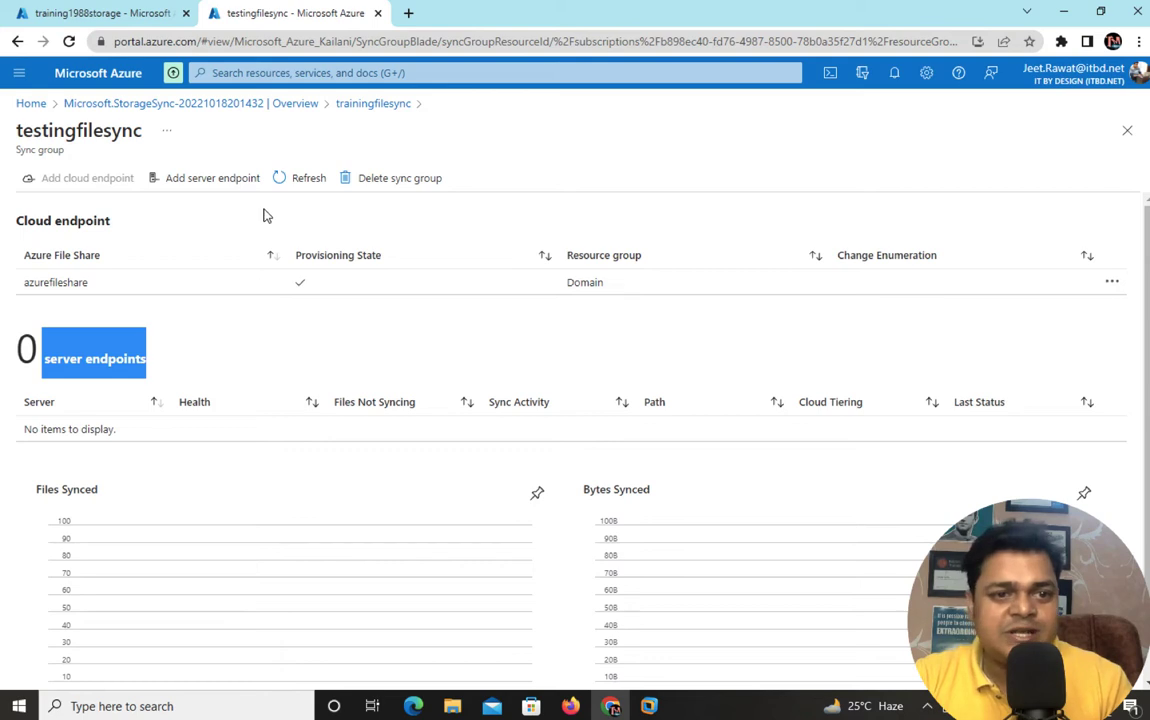
click(367, 104)
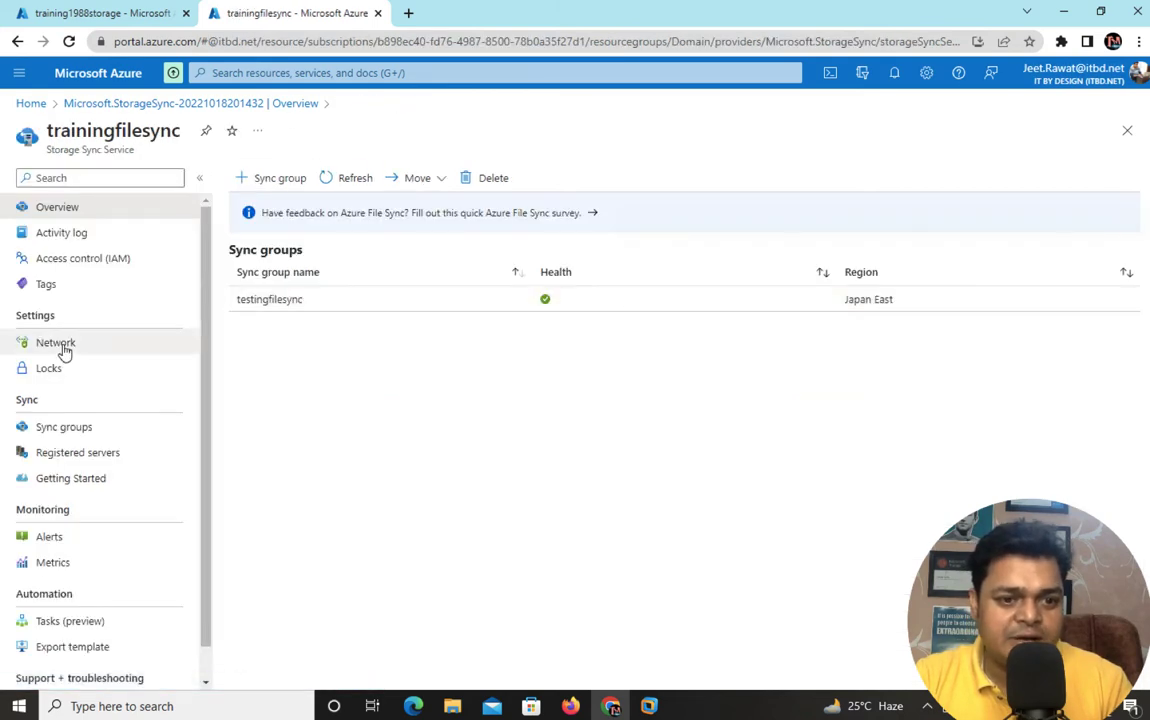
click(73, 458)
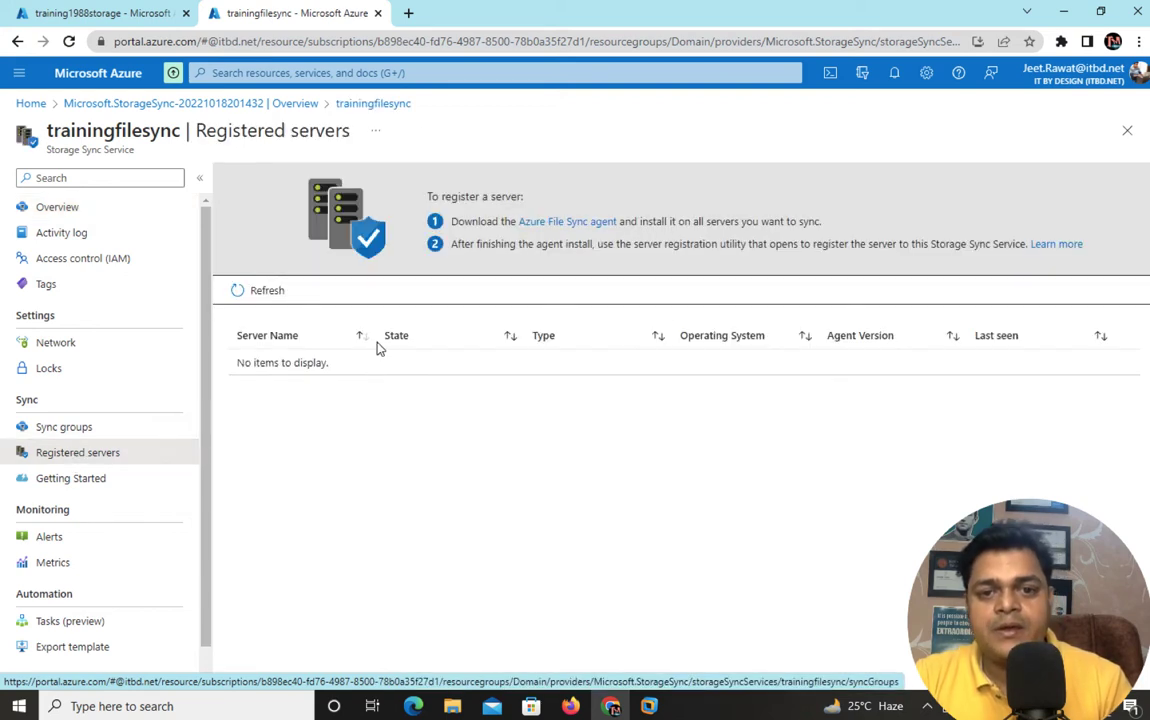
- Open the Azure File Sync agent download link in a new browser tab
right_click(575, 227)
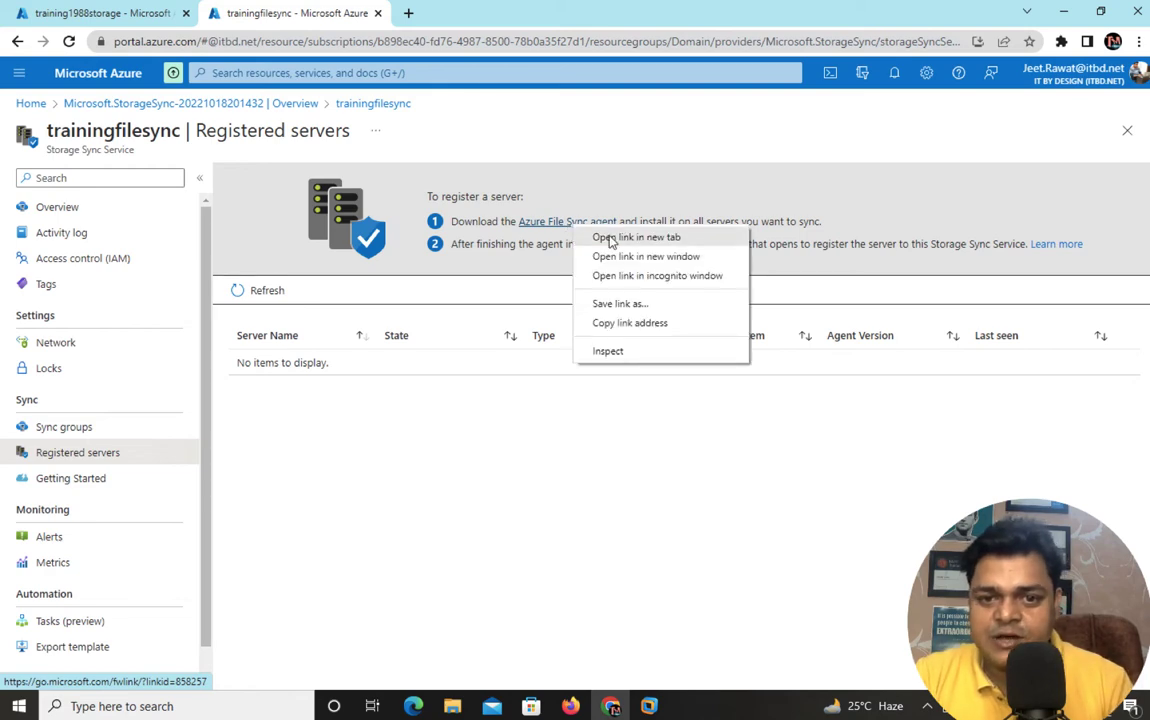
click(611, 241)
click(474, 13)
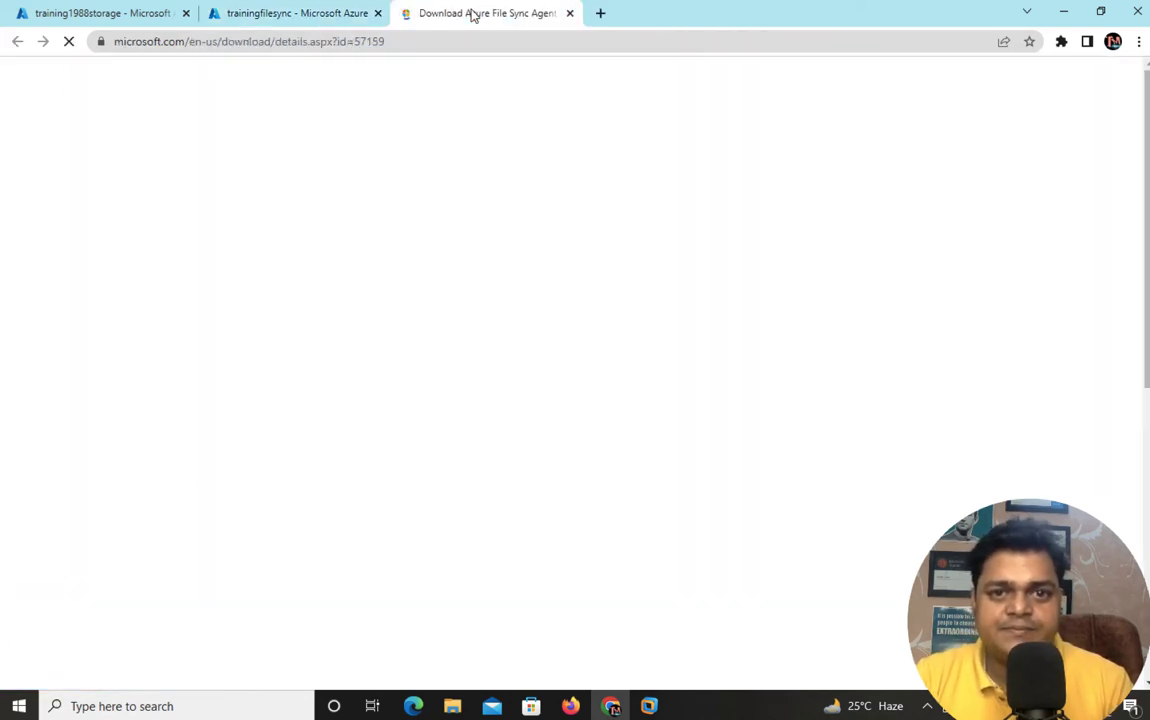
- Download the 58.2 MB StorageSyncAgent_WS2012R2.msi agent package from the Download Center
scroll(593, 352, down, 3)
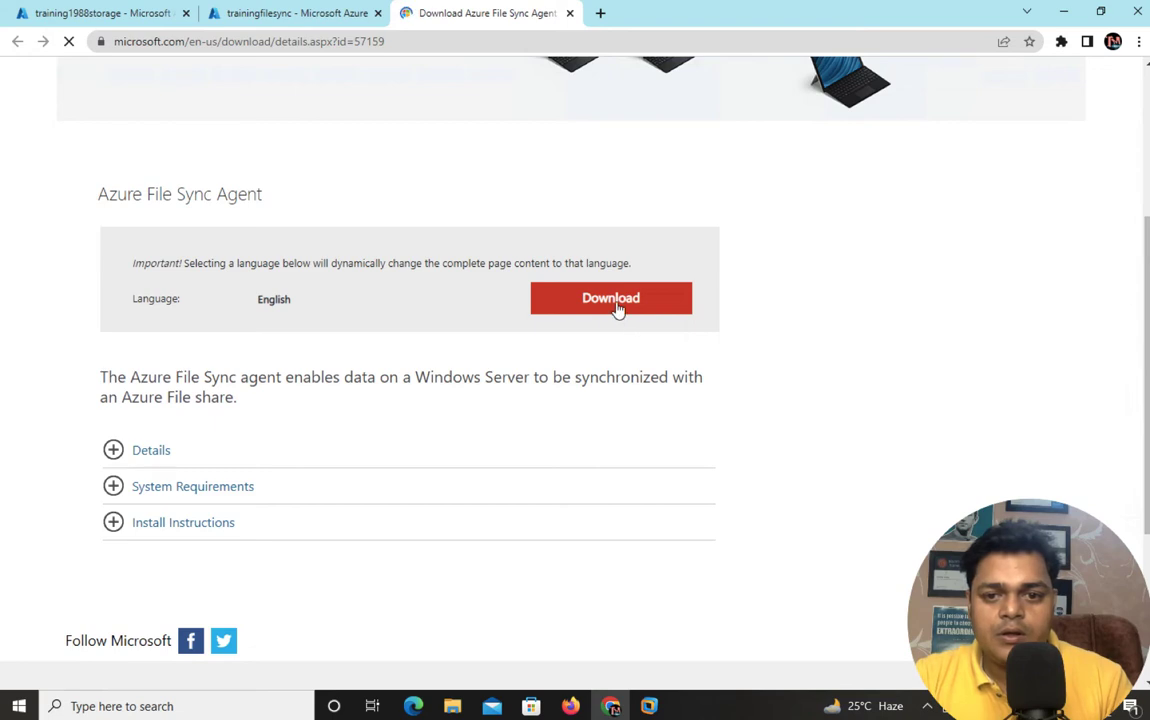
click(615, 302)
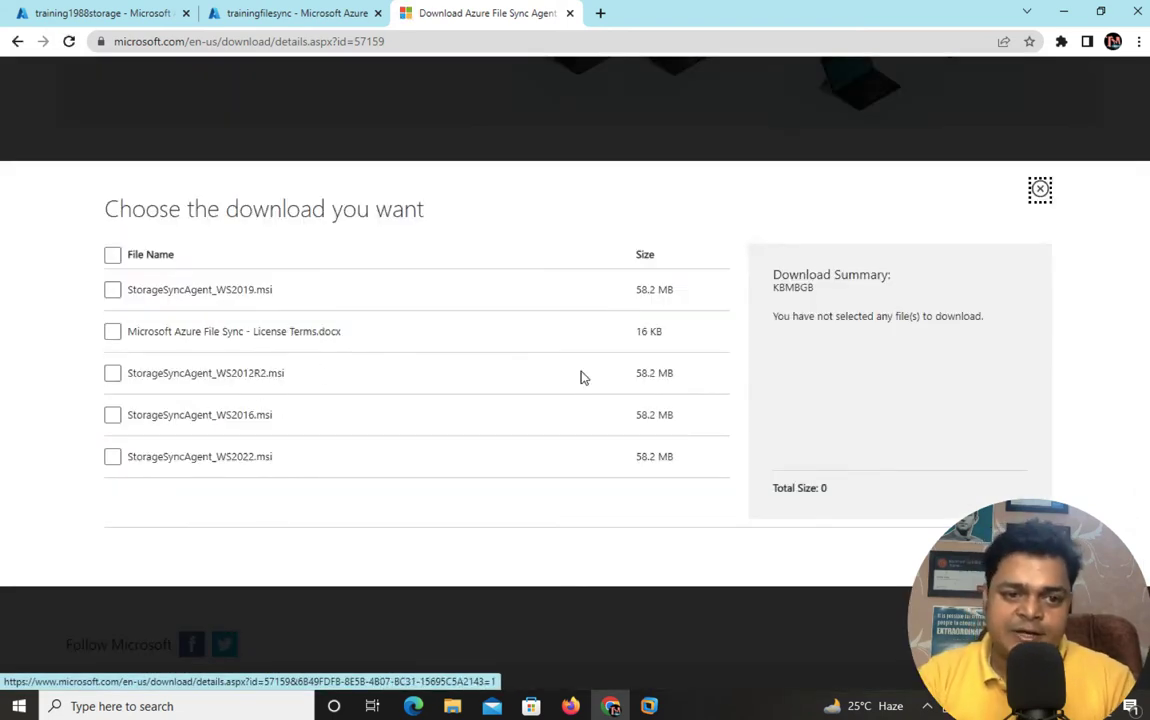
click(113, 373)
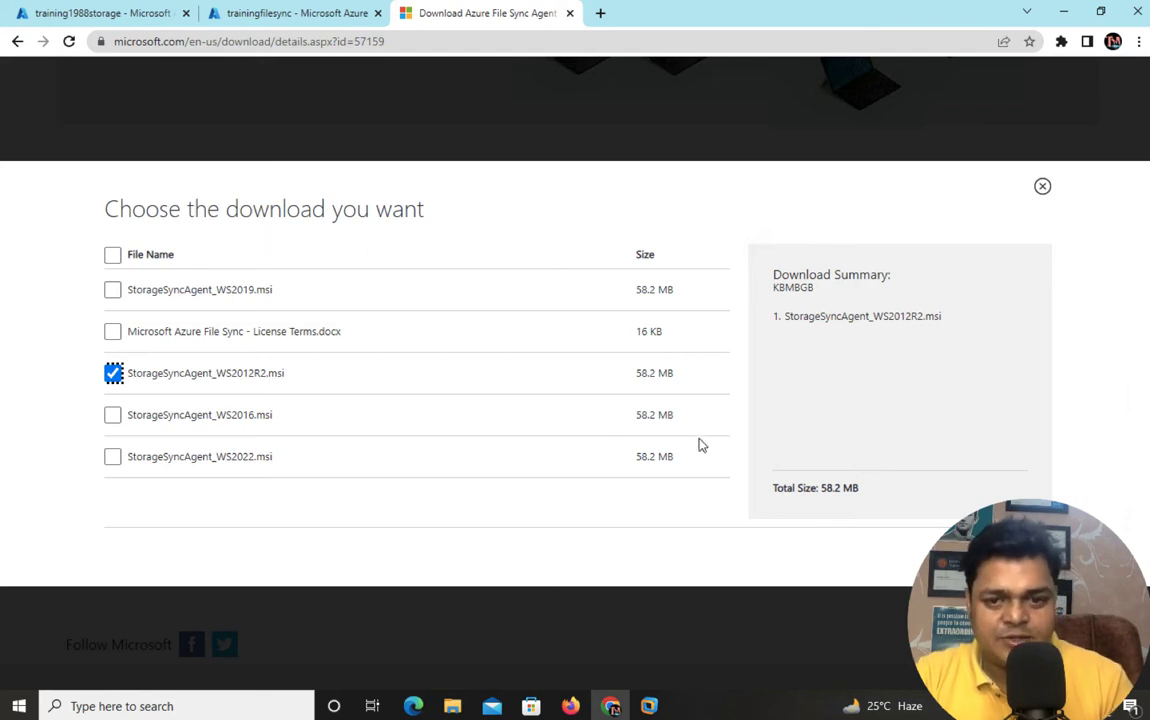
click(1011, 556)
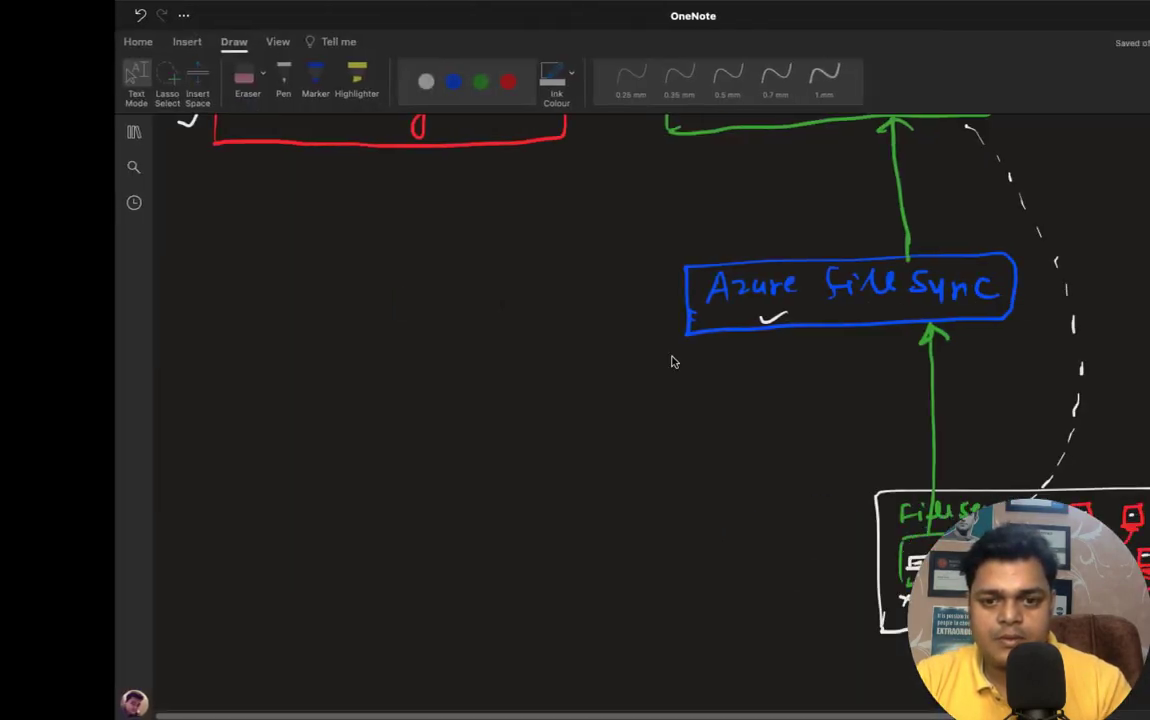
- With a white 0.5 mm pen, tick the storage account, file share, sync link and file server boxes
scroll(575, 400, down, 1)
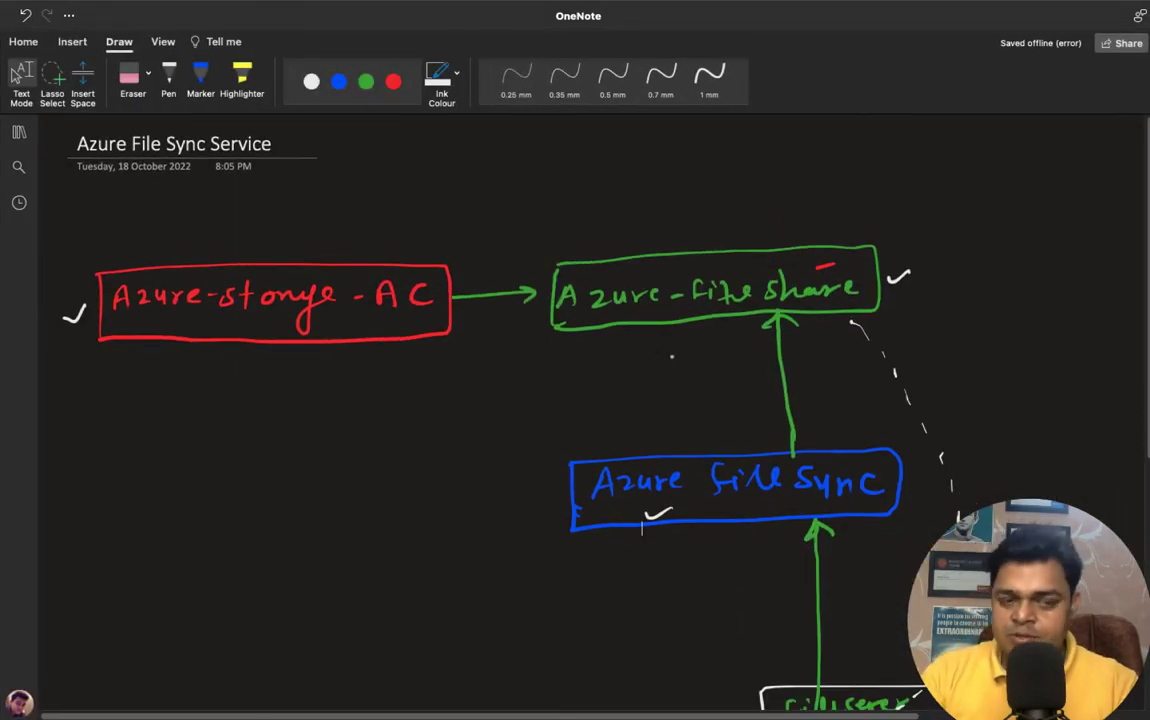
click(169, 80)
drag(244, 244, 279, 236)
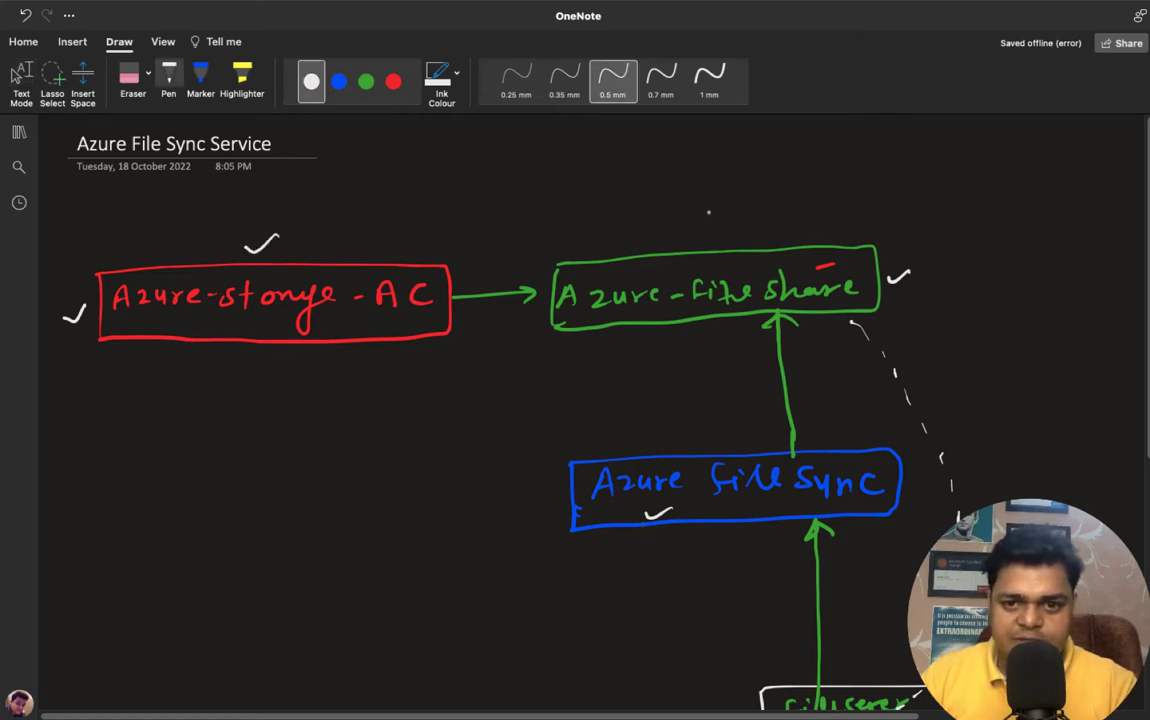
drag(714, 216, 740, 212)
drag(922, 485, 970, 462)
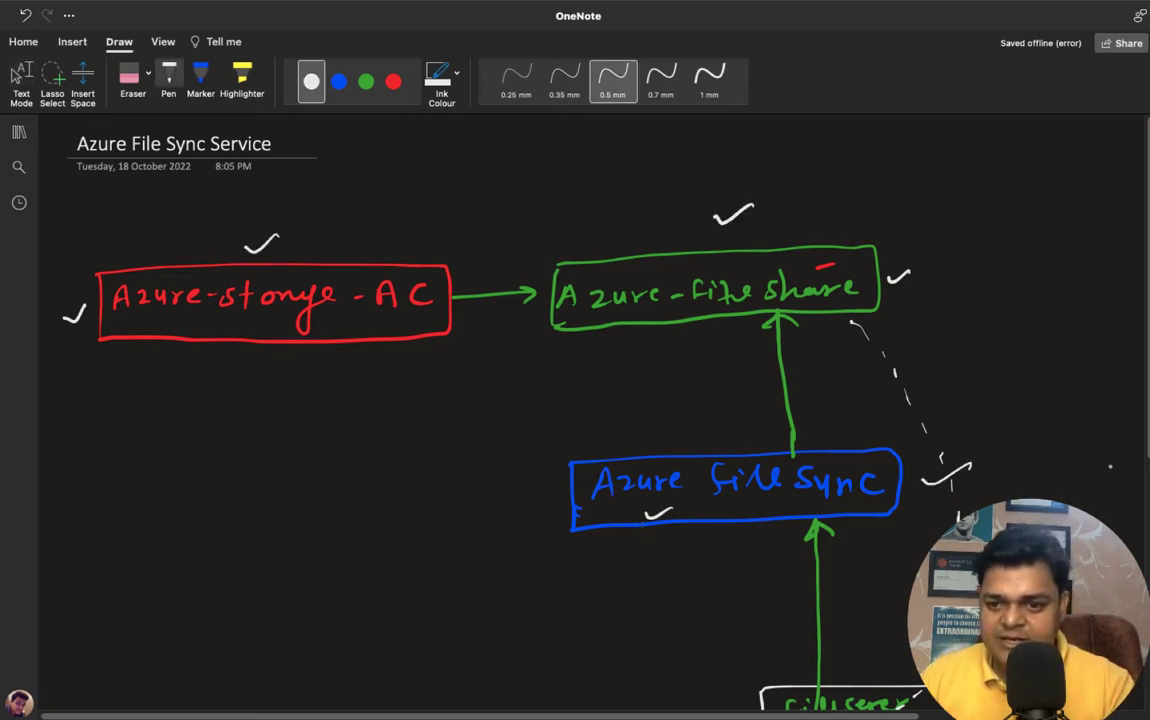
scroll(575, 400, down, 5)
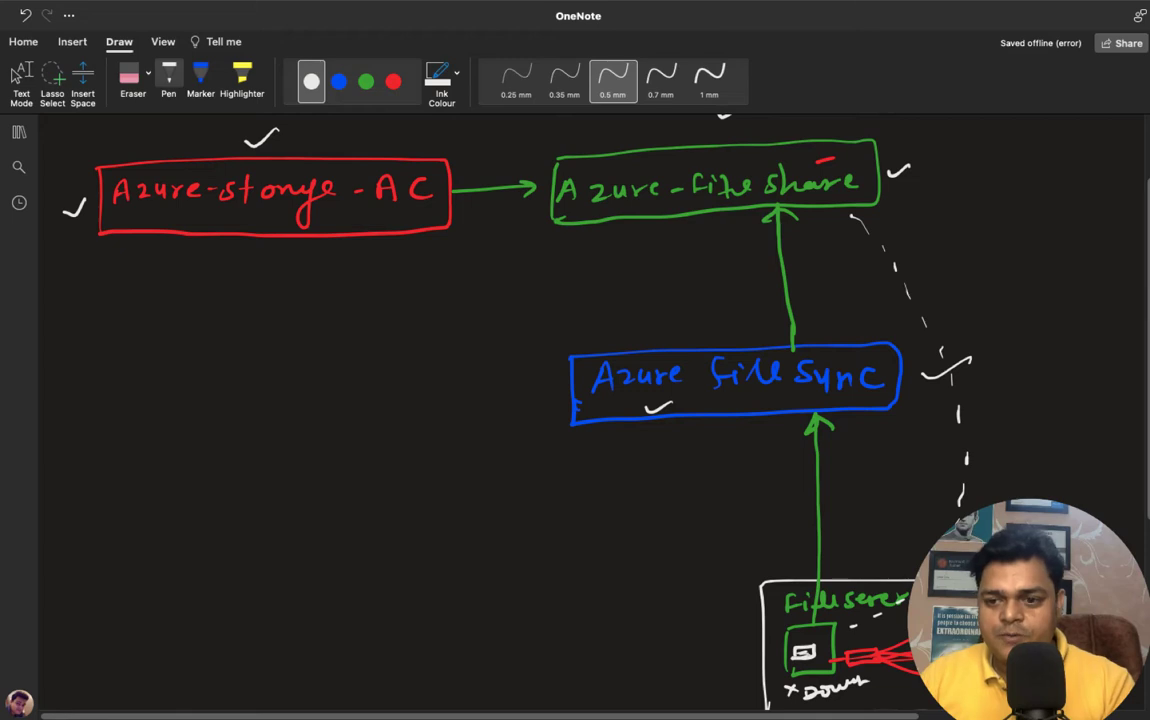
scroll(594, 410, down, 3)
drag(691, 574, 733, 554)
key(Escape)
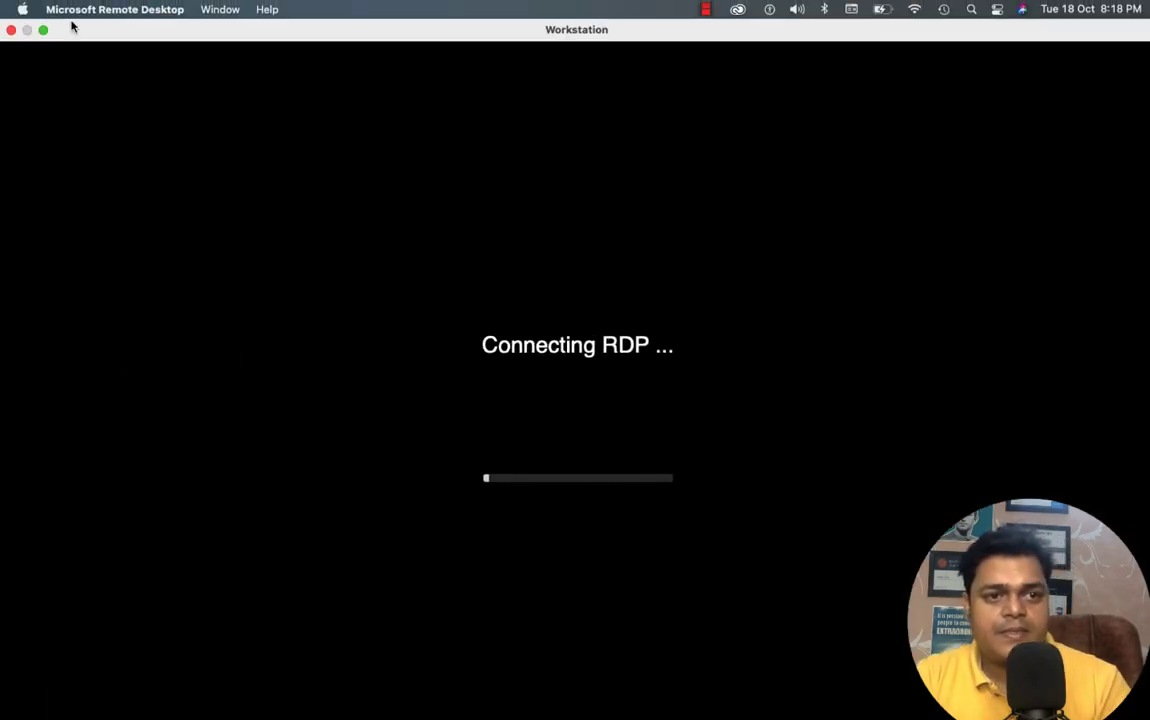
- Leave full screen and reconnect to Workstation from the Dock's Remote Desktop connection list
click(12, 30)
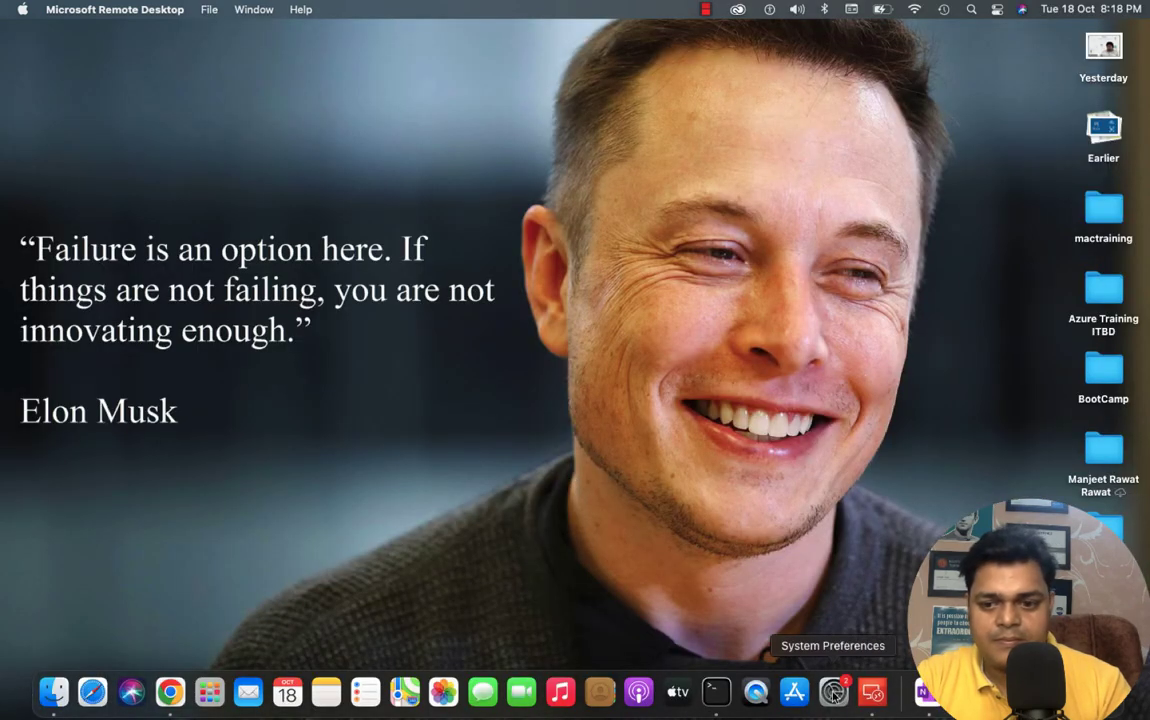
right_click(873, 692)
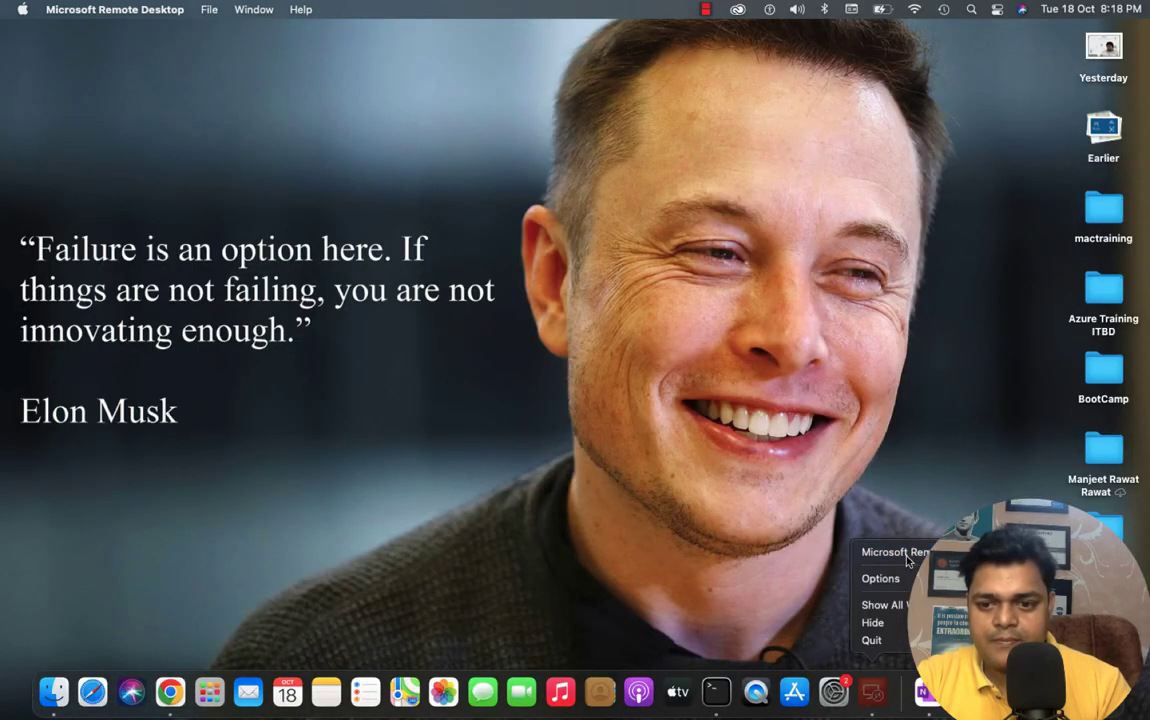
click(907, 559)
double_click(23, 333)
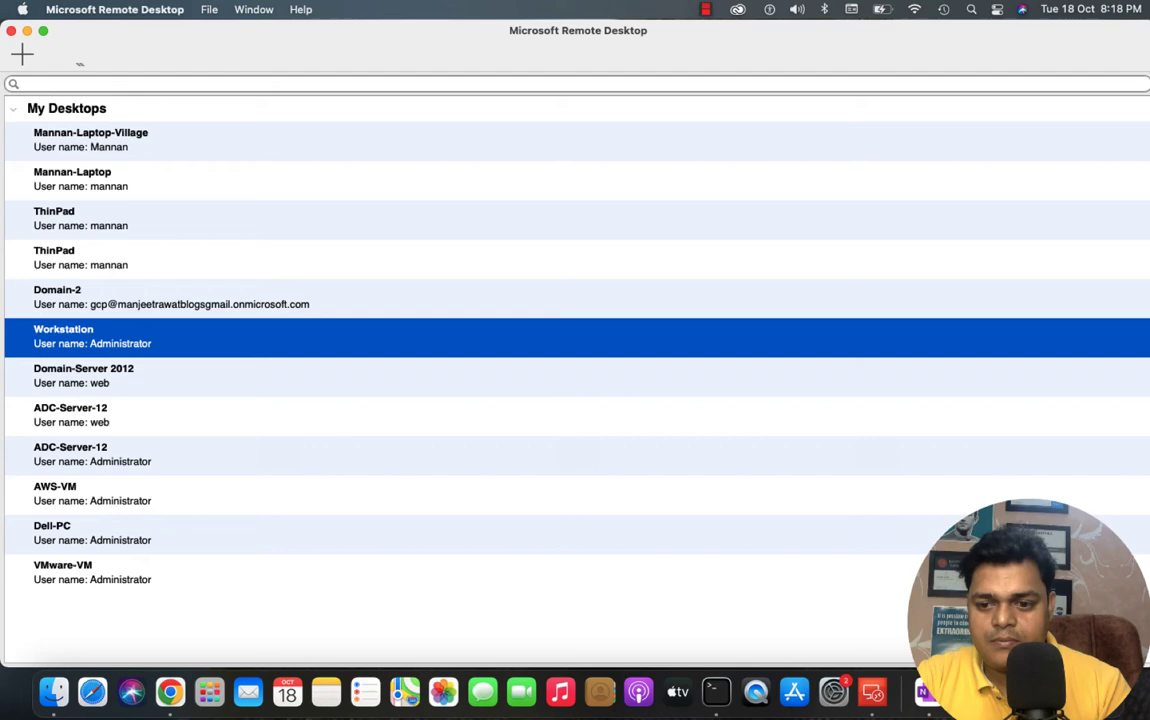
right_click(1021, 692)
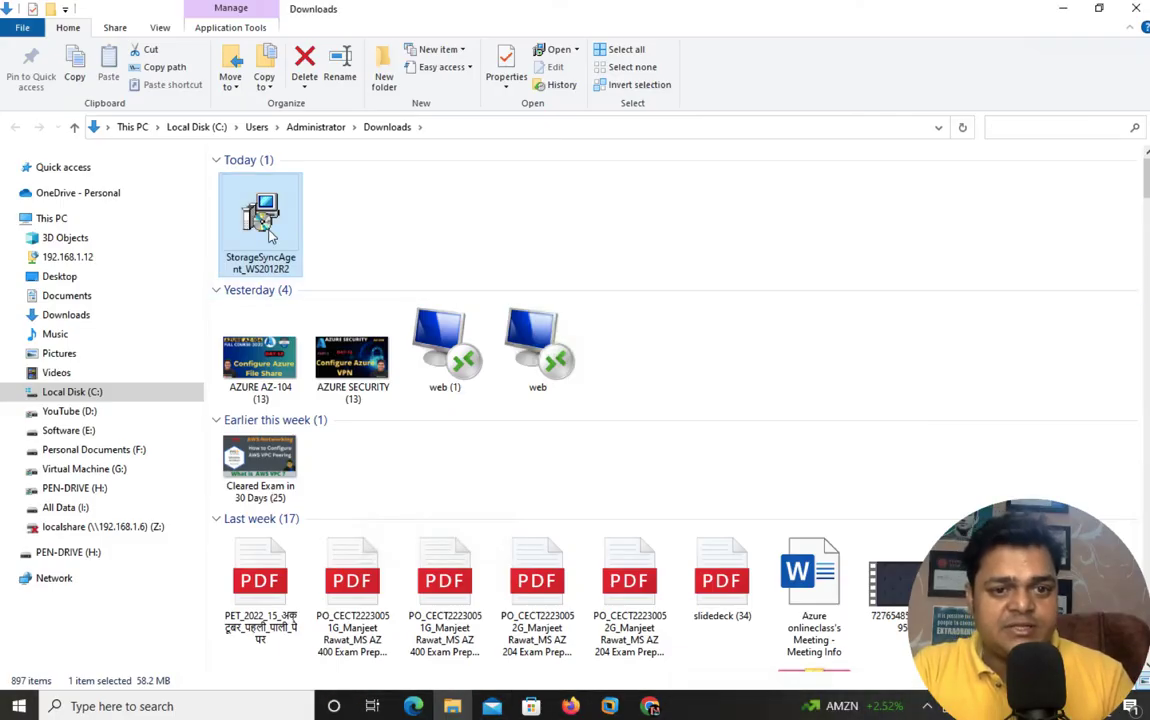
- Copy StorageSyncAgent_WS2012R2 from Downloads and paste it onto the Domain-12 server desktop
right_click(268, 232)
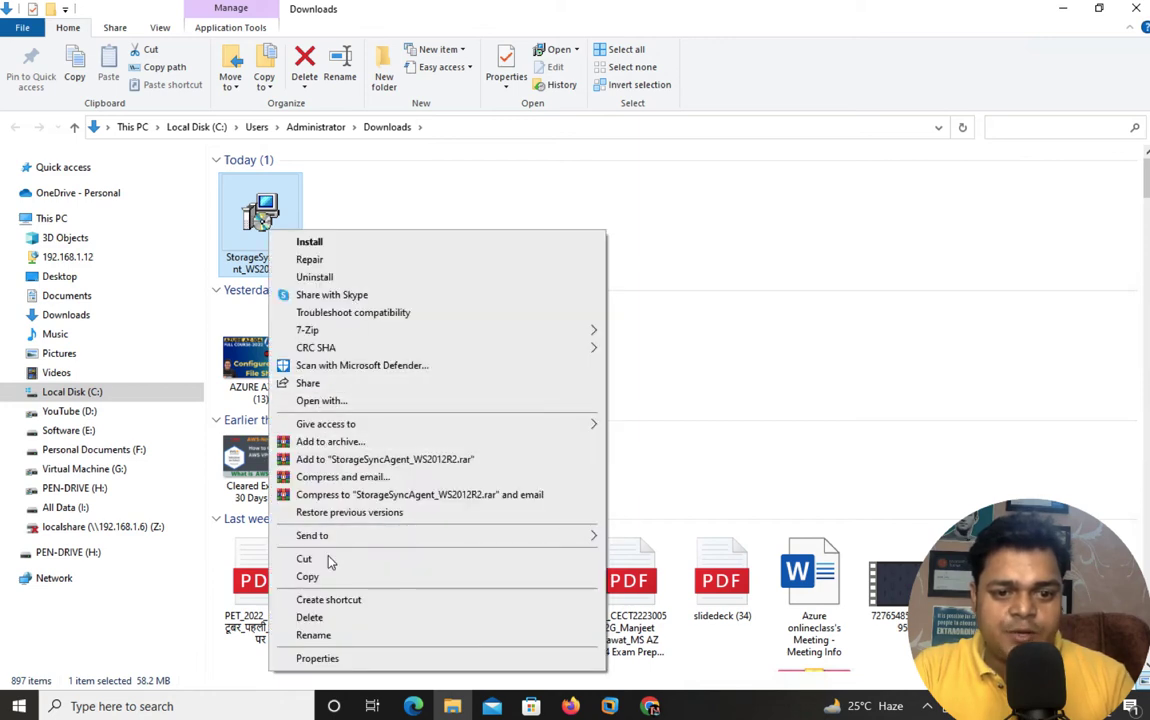
click(308, 578)
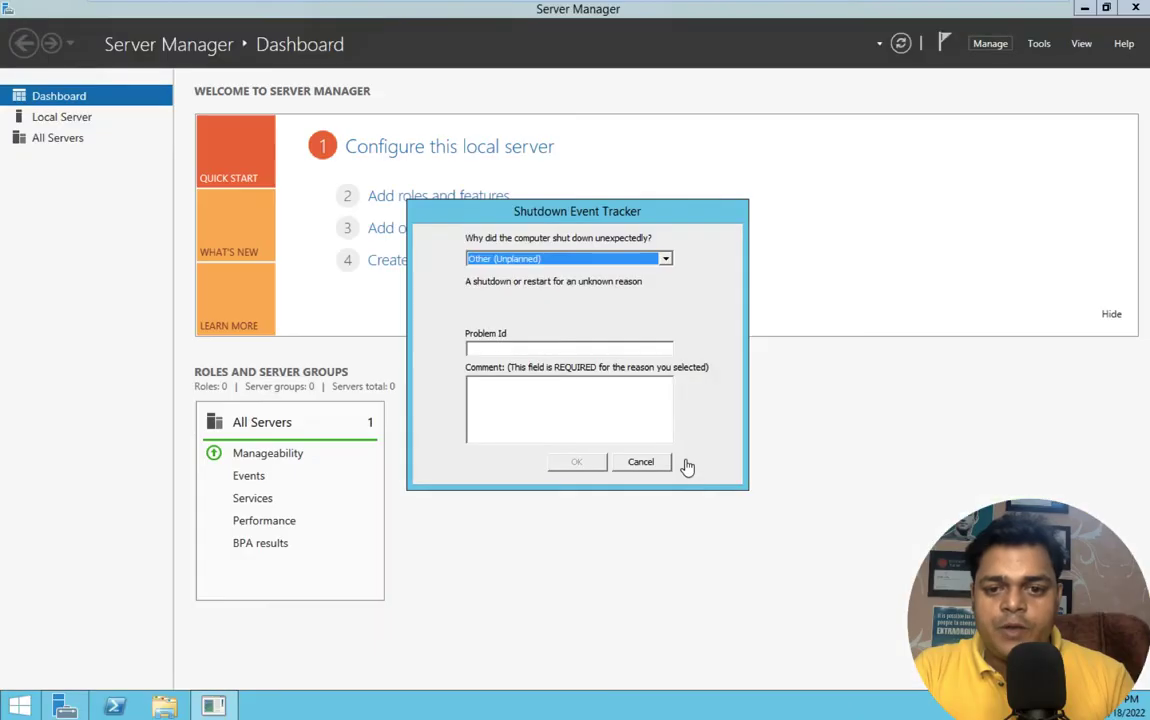
click(641, 462)
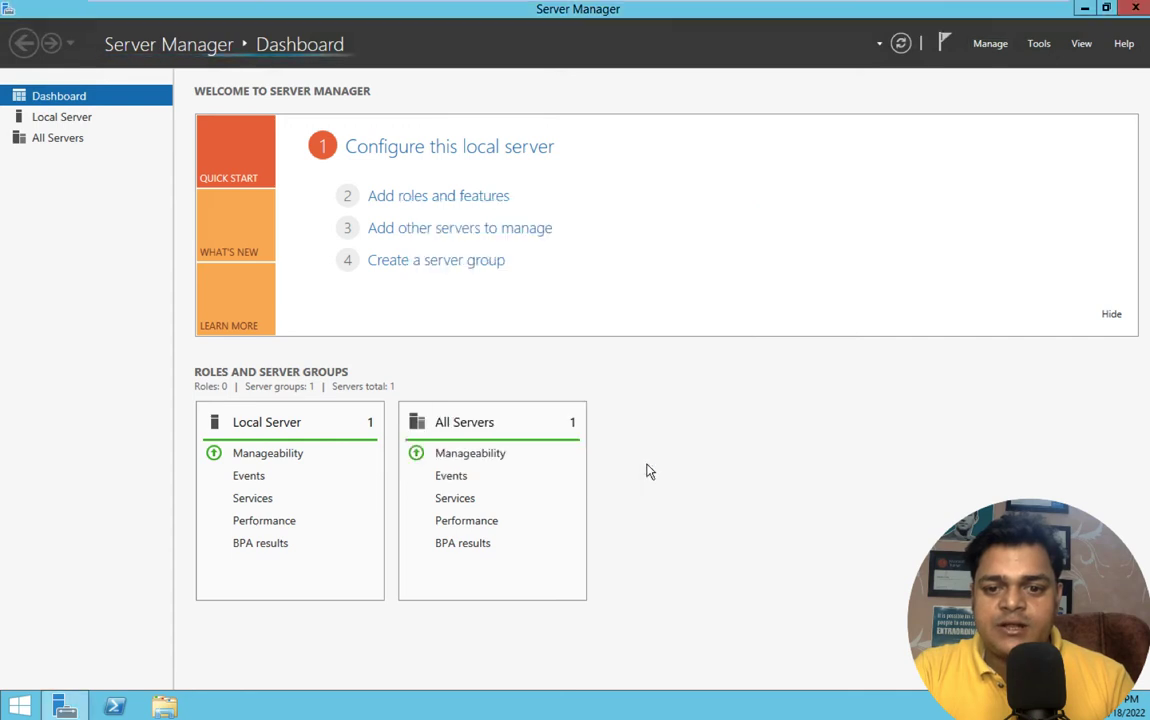
click(1084, 9)
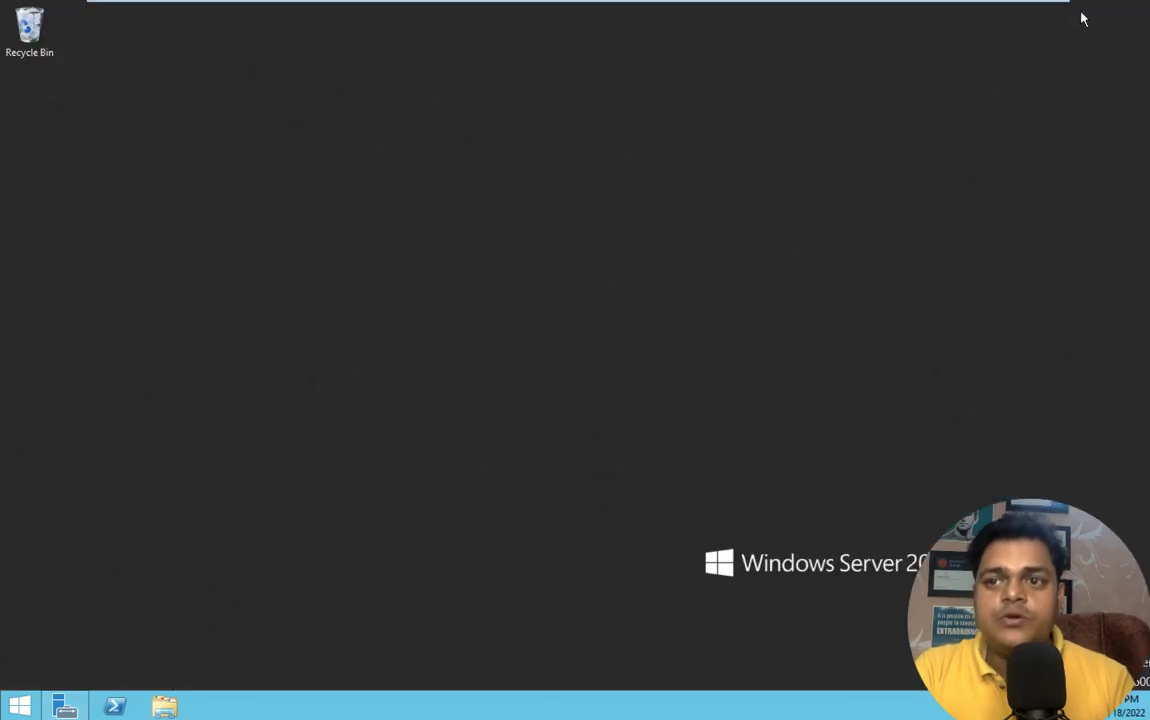
right_click(534, 245)
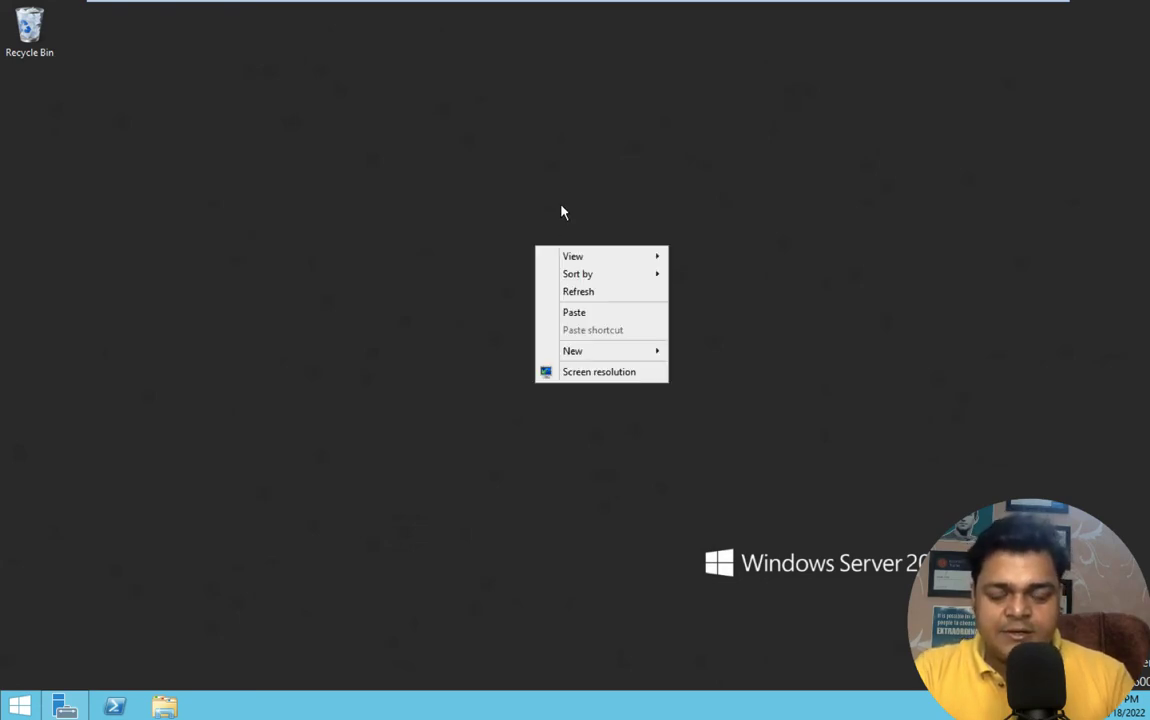
click(572, 313)
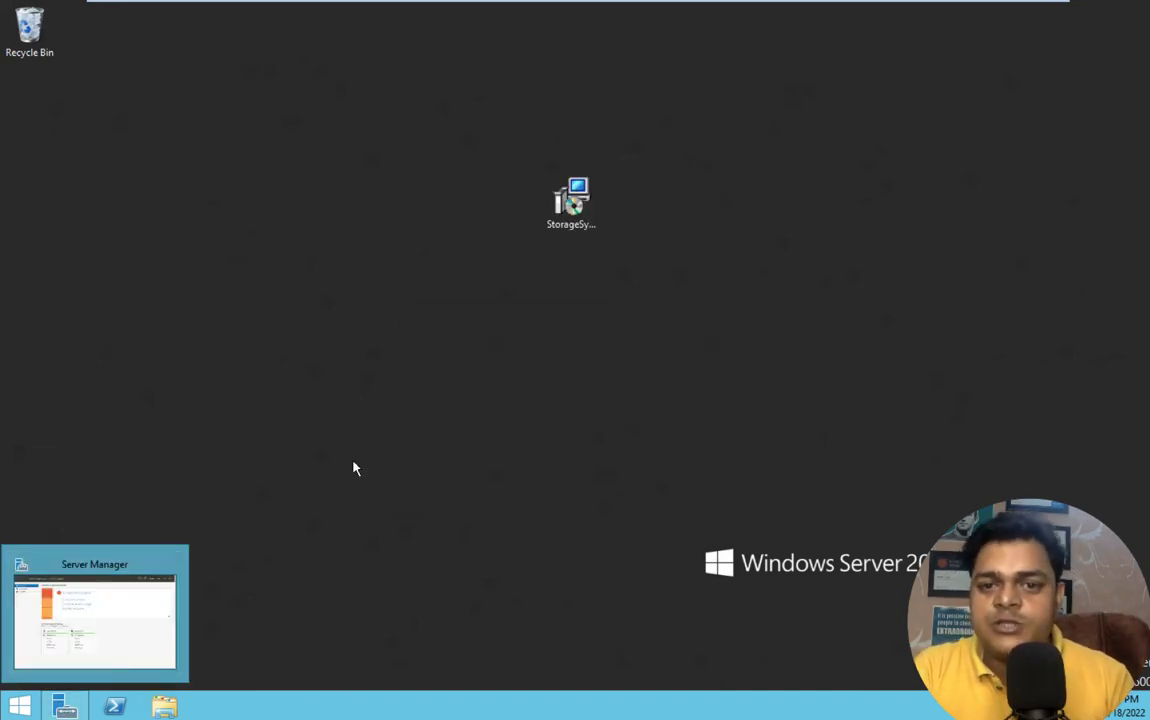
- Set IE Enhanced Security Configuration Off for Administrators and Users under Local Server, then close Server Manager
click(64, 705)
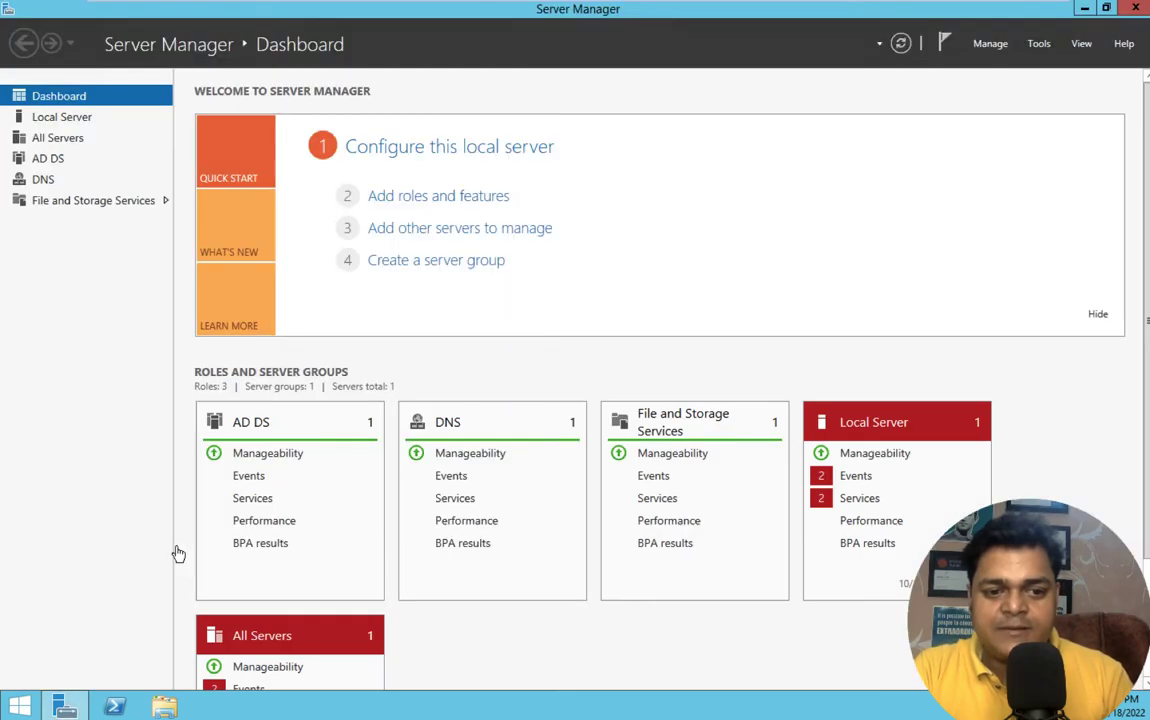
click(84, 115)
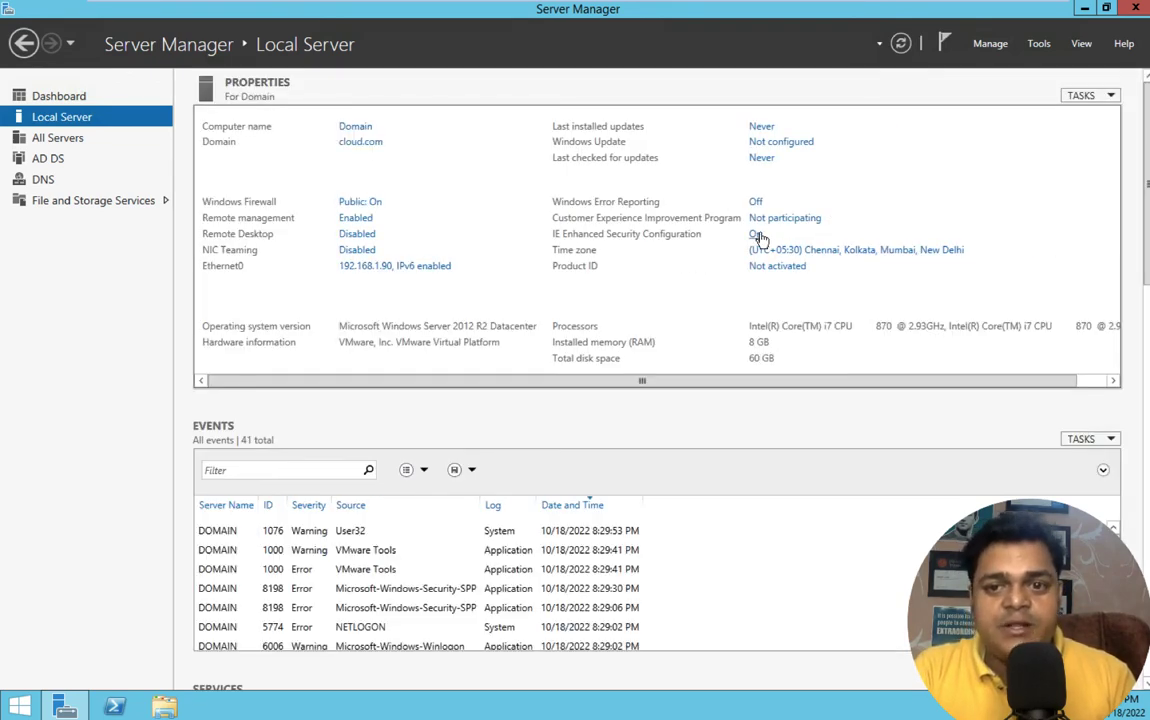
click(630, 230)
click(476, 330)
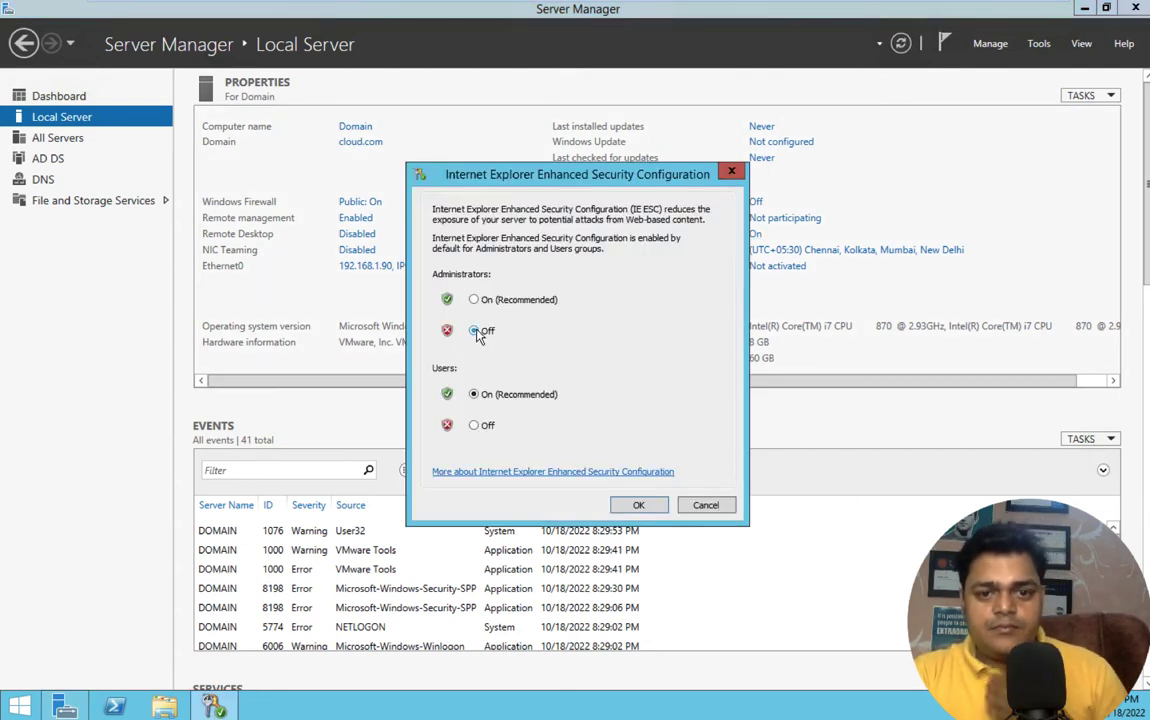
click(477, 426)
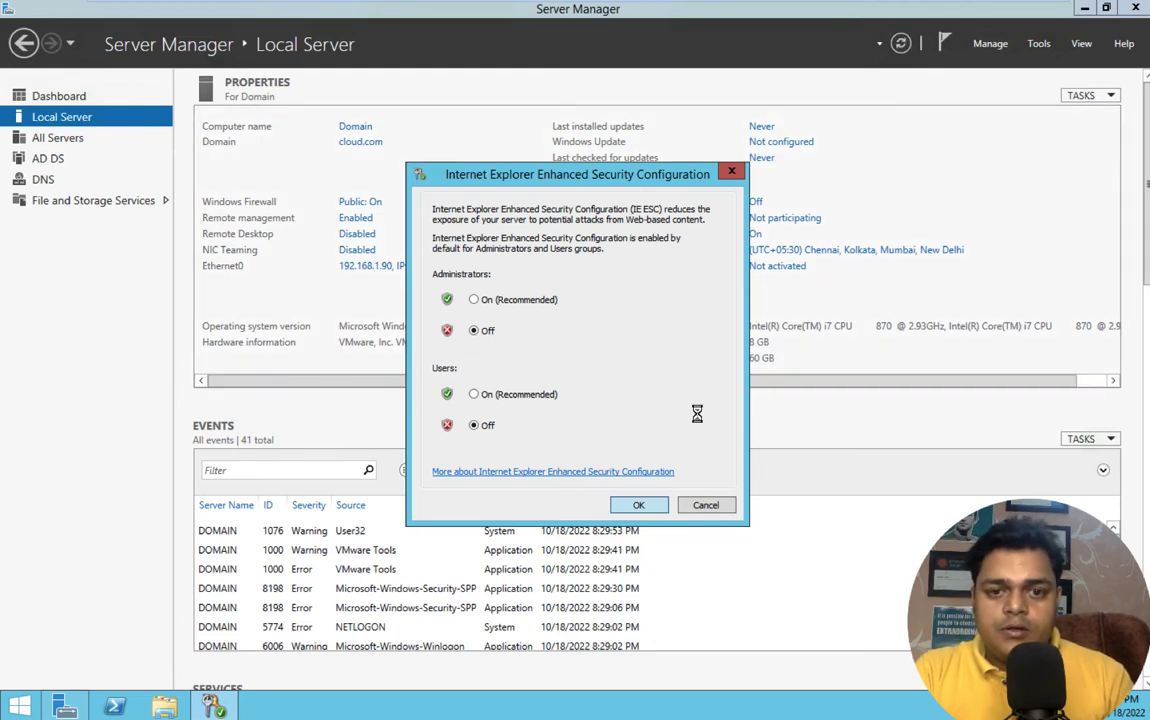
click(1136, 8)
- Try installing the Storage Sync Agent, dismiss the pending-restart error and finish the wizard
right_click(574, 222)
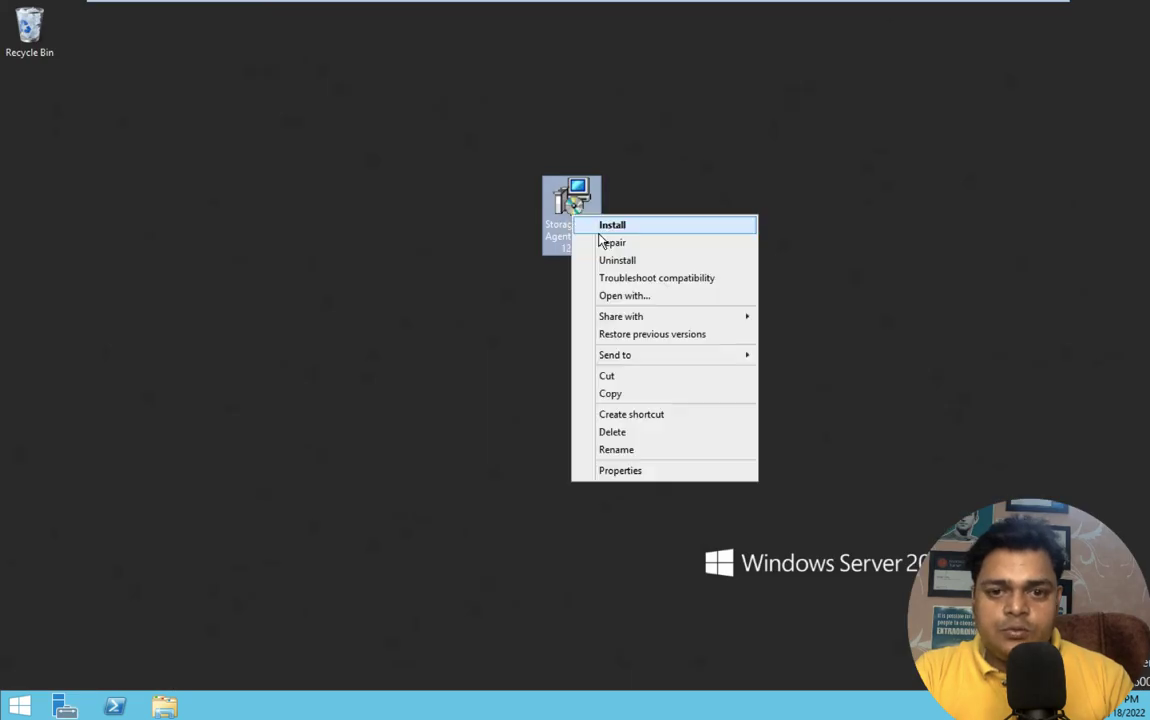
click(619, 225)
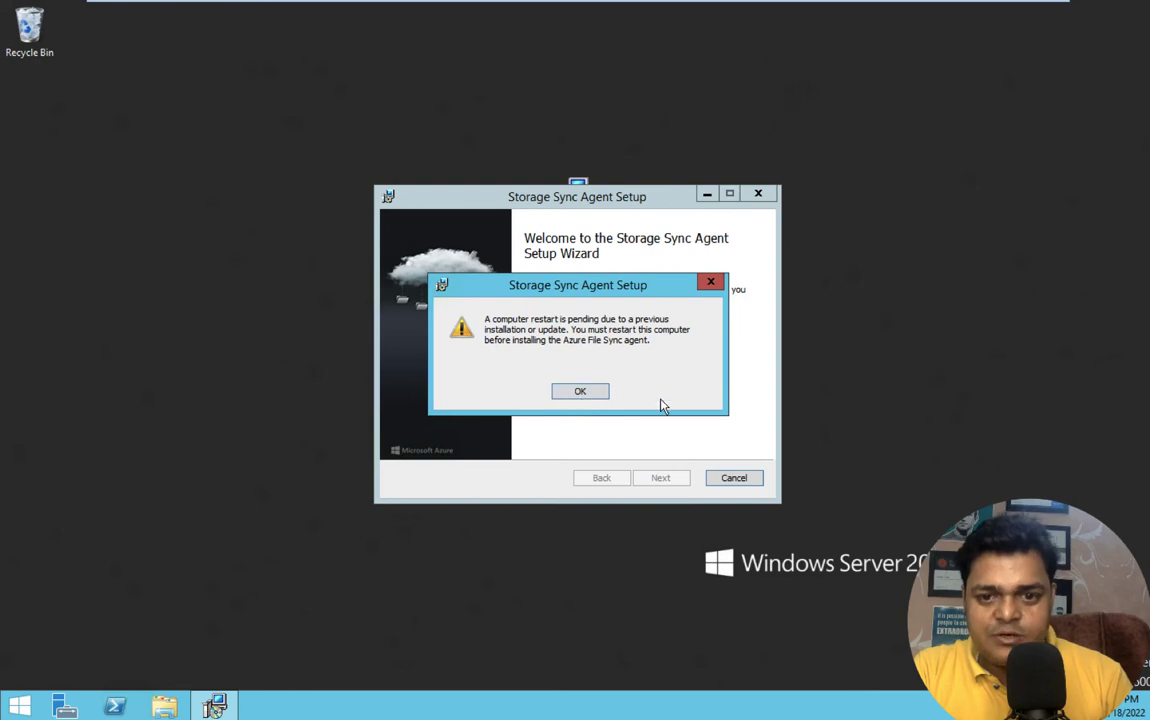
click(711, 284)
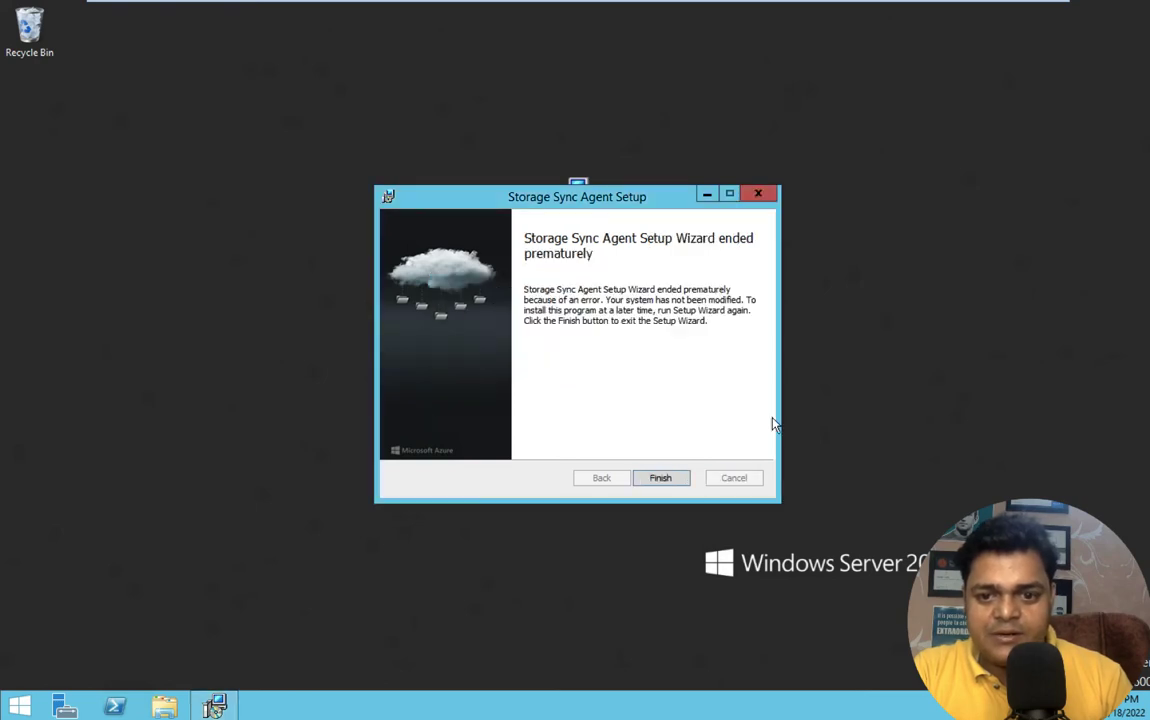
click(662, 478)
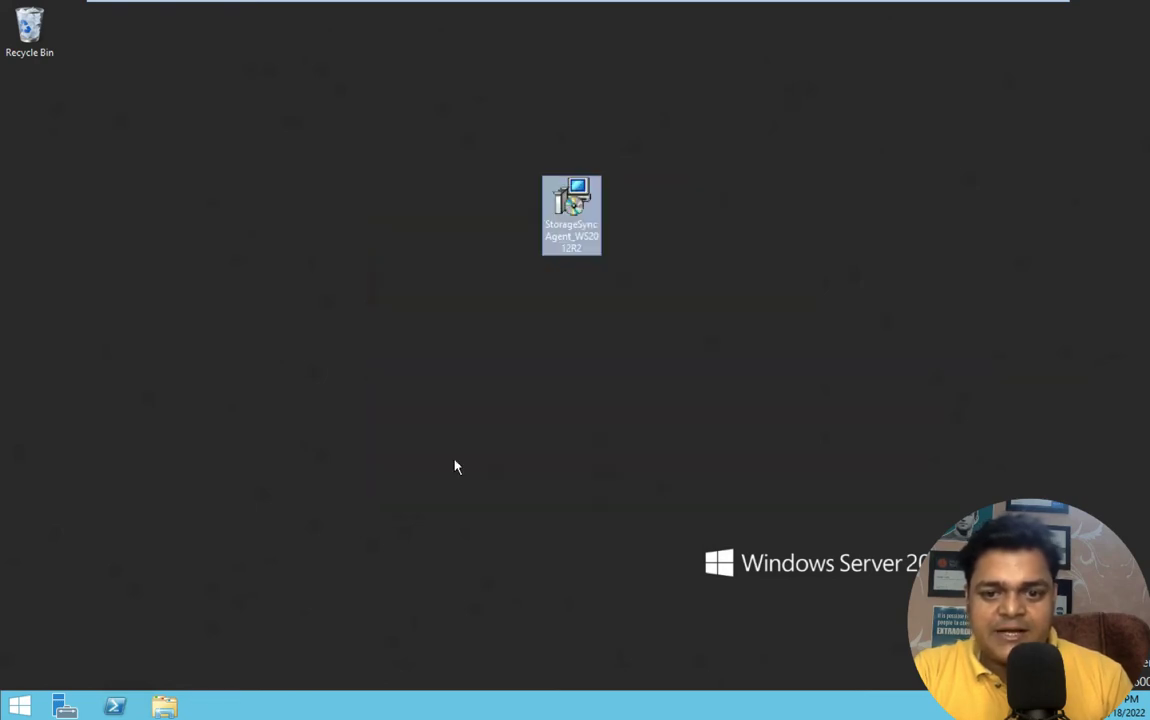
- Restart the server via Win+X > Shut down or sign out > Restart, confirming with Continue
right_click(19, 706)
mouse_move(95, 676)
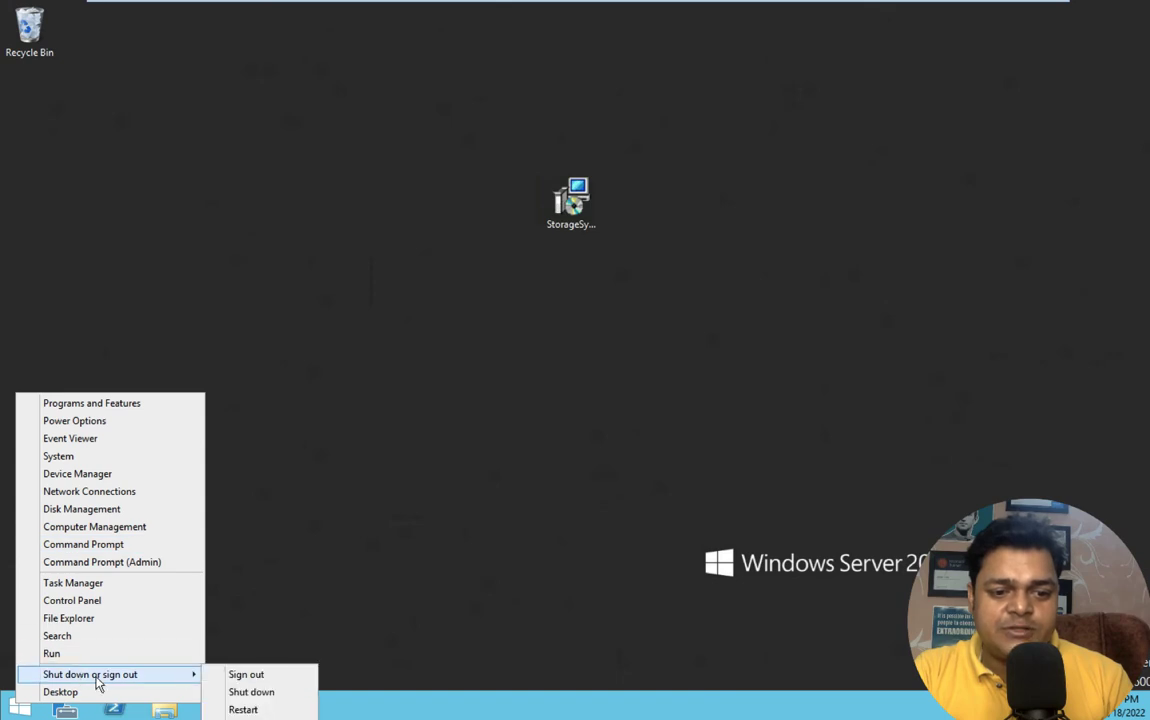
click(243, 709)
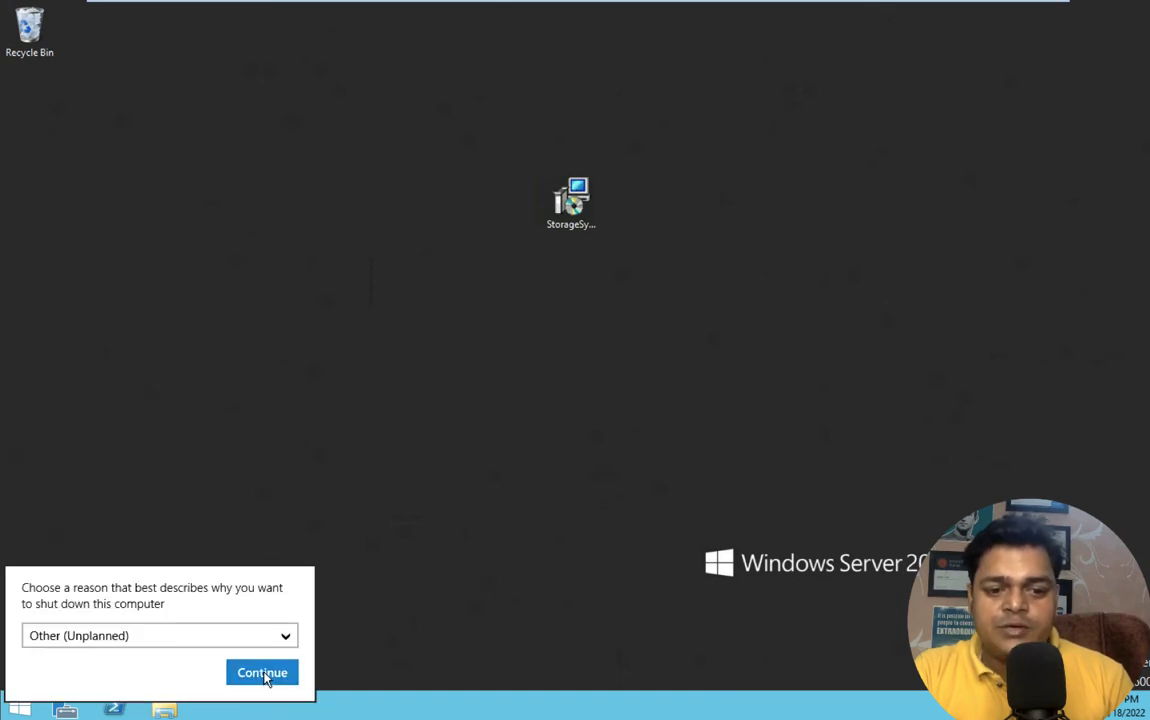
click(266, 672)
key(ctrl+Left)
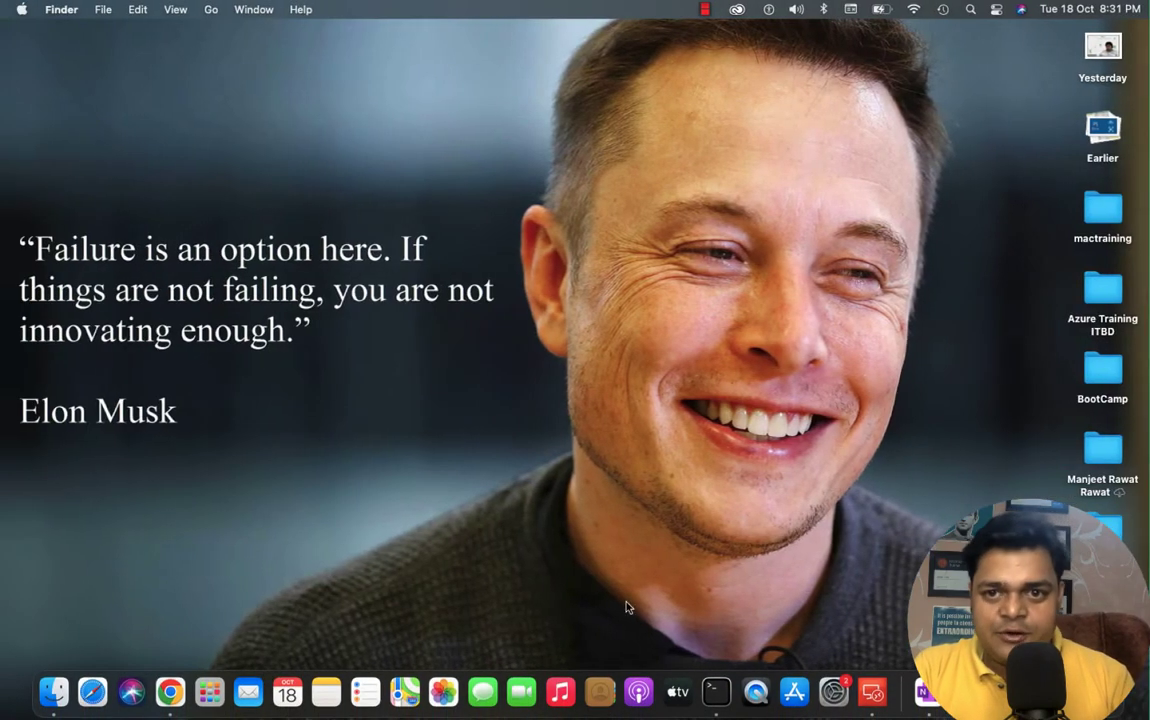
- Reconnect to the restarted server and refresh its desktop a few times
right_click(1018, 692)
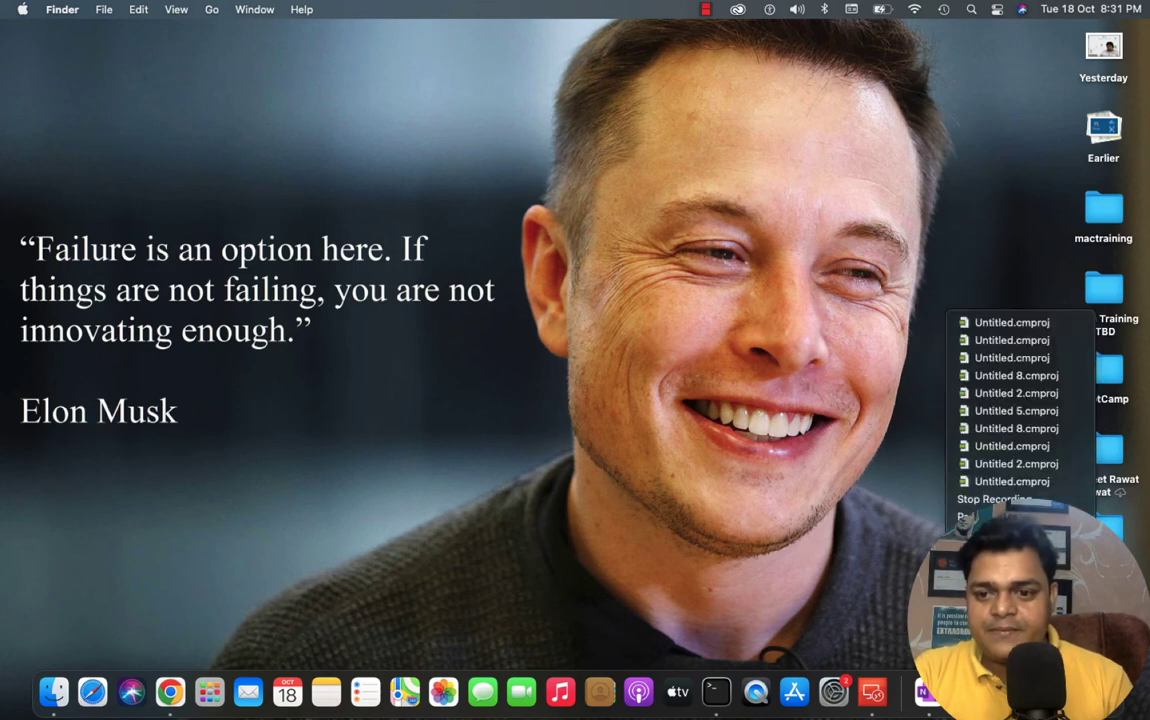
click(965, 518)
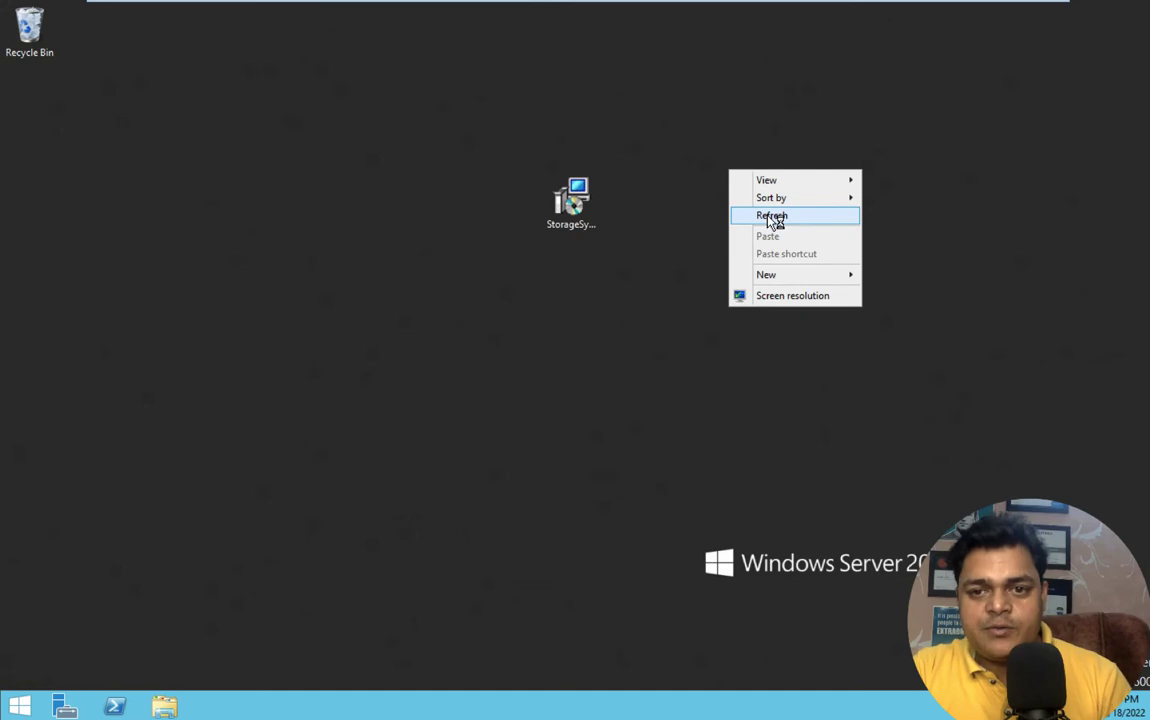
click(773, 218)
right_click(742, 125)
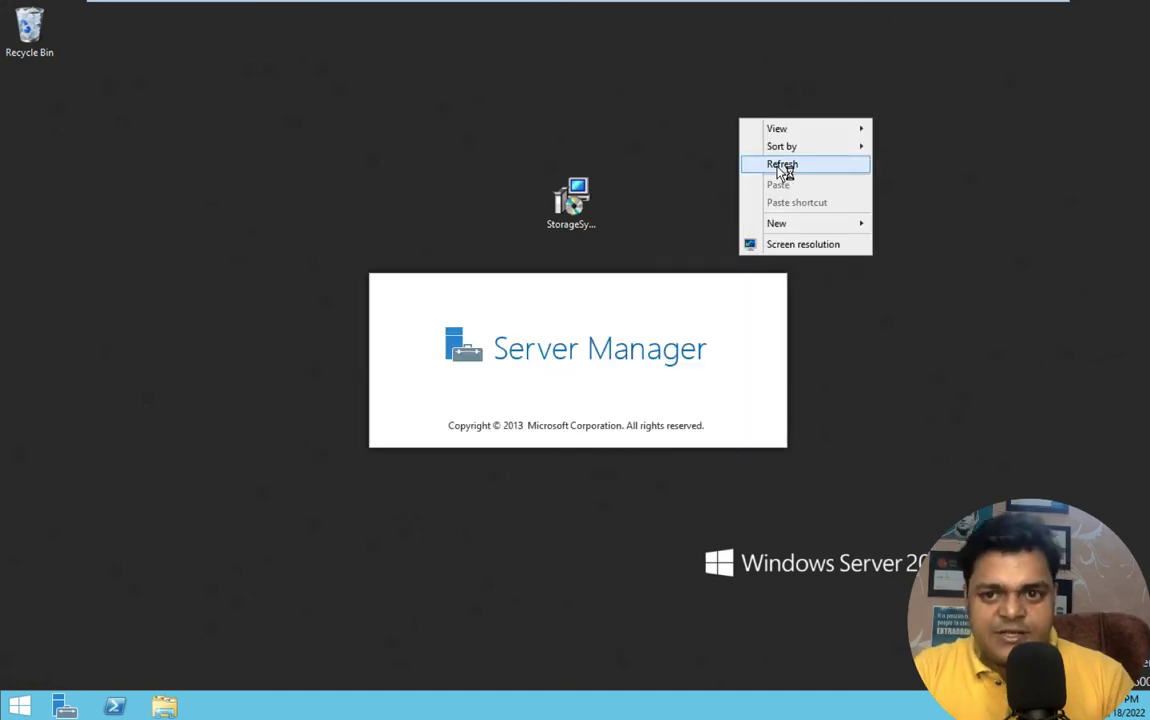
click(785, 168)
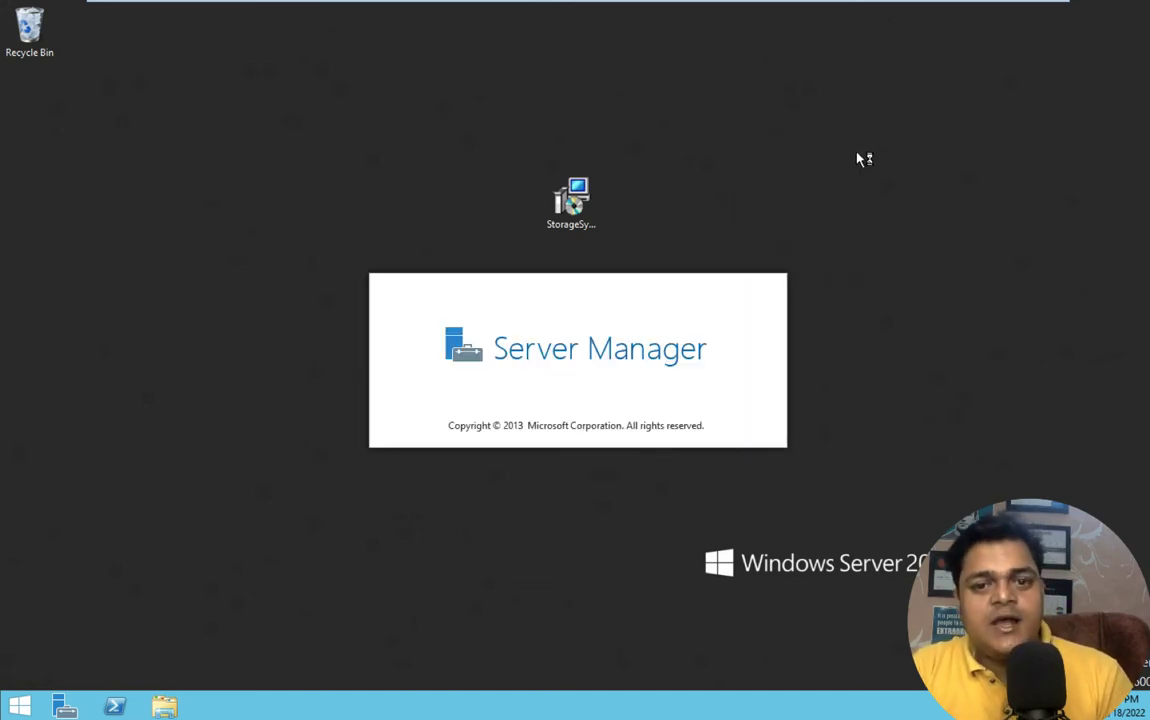
right_click(778, 67)
click(821, 107)
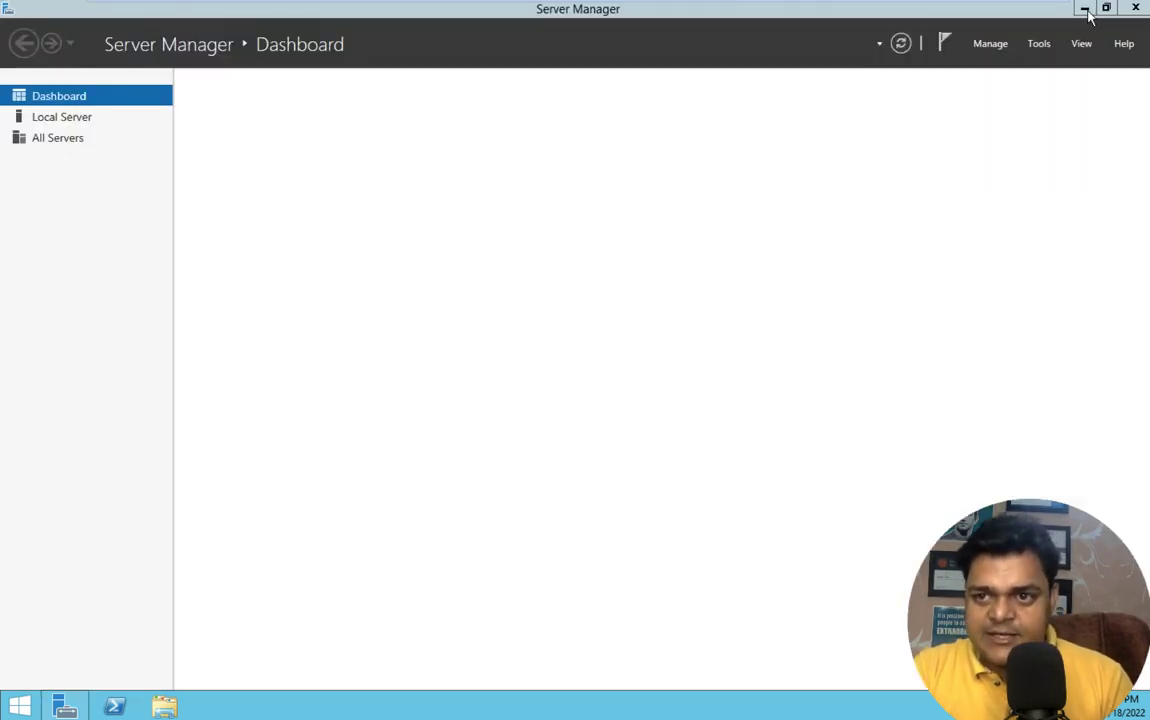
- Minimize Server Manager and launch the StorageSyncAgent installer with Install
click(1086, 10)
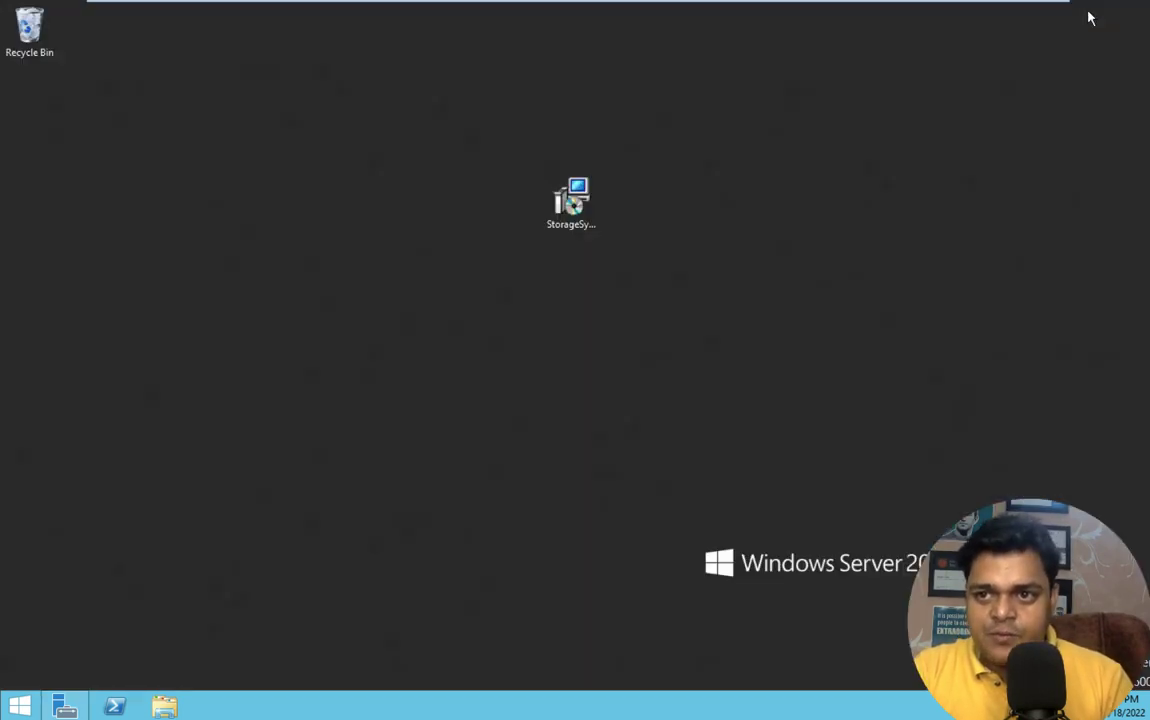
double_click(585, 200)
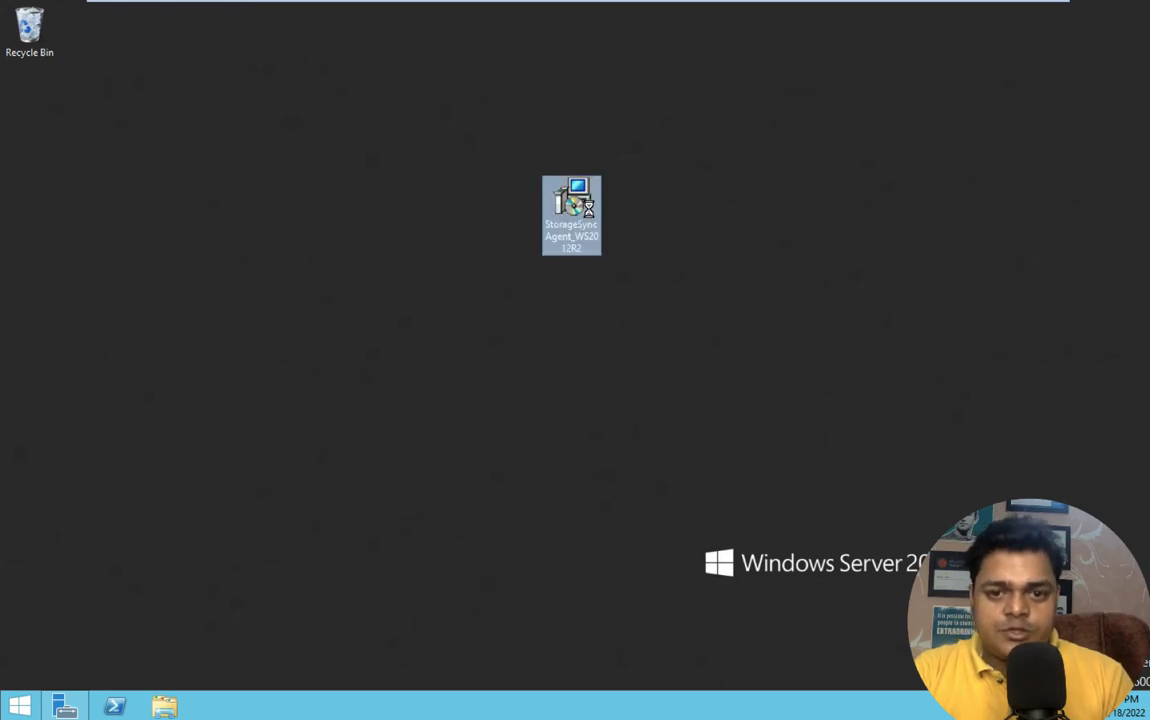
right_click(585, 200)
click(631, 213)
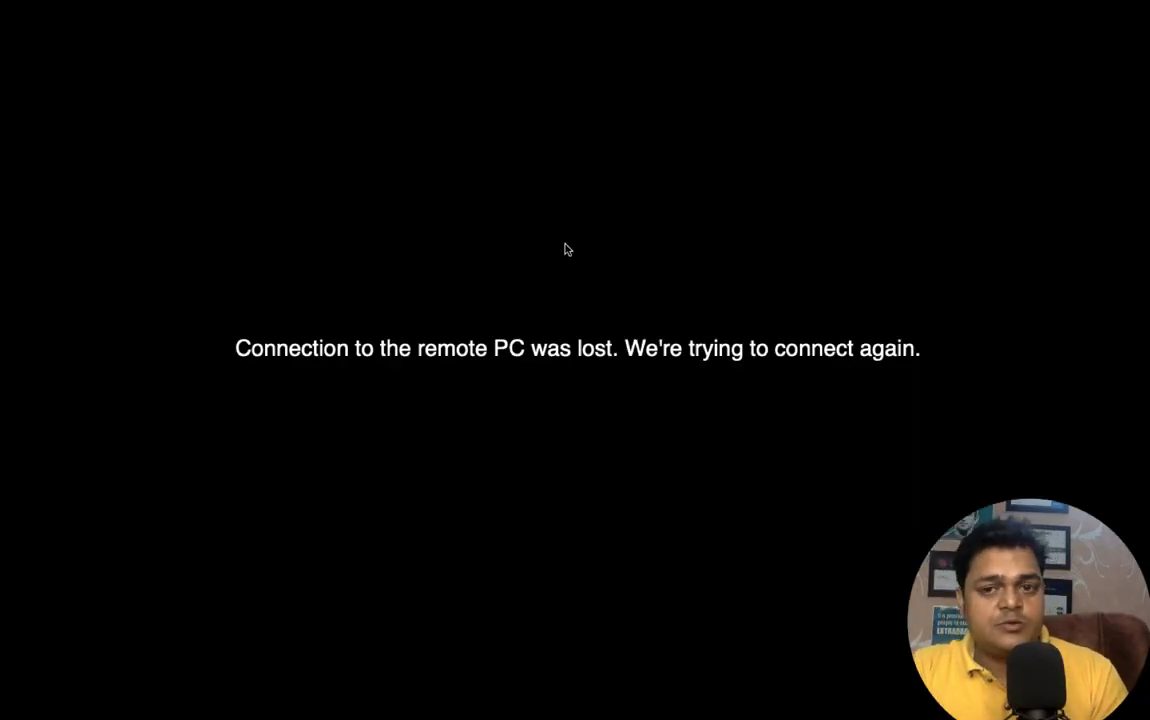
key(ctrl+Left)
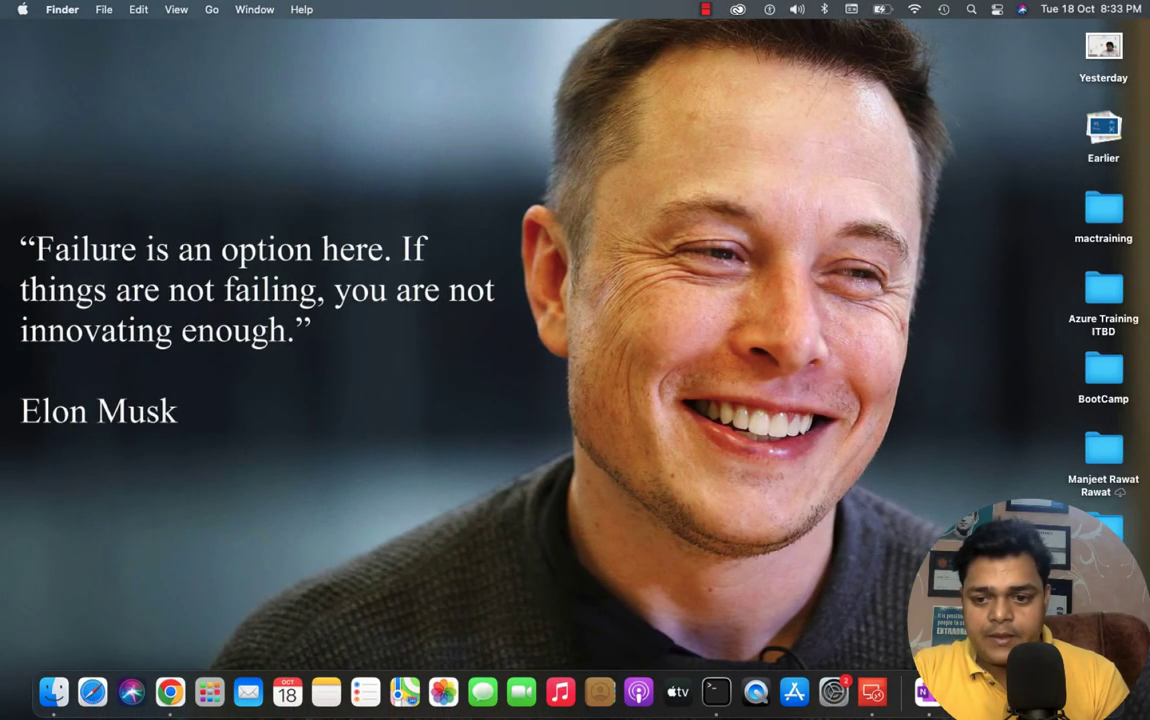
right_click(1014, 692)
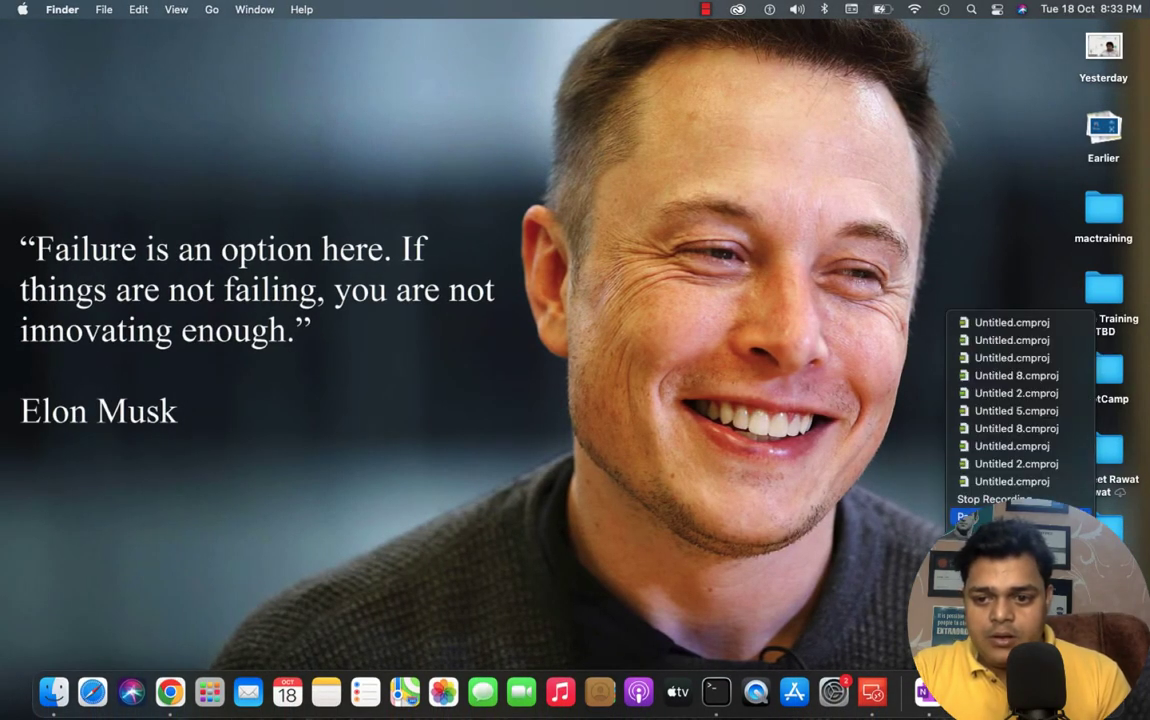
click(965, 517)
key(ctrl+Right)
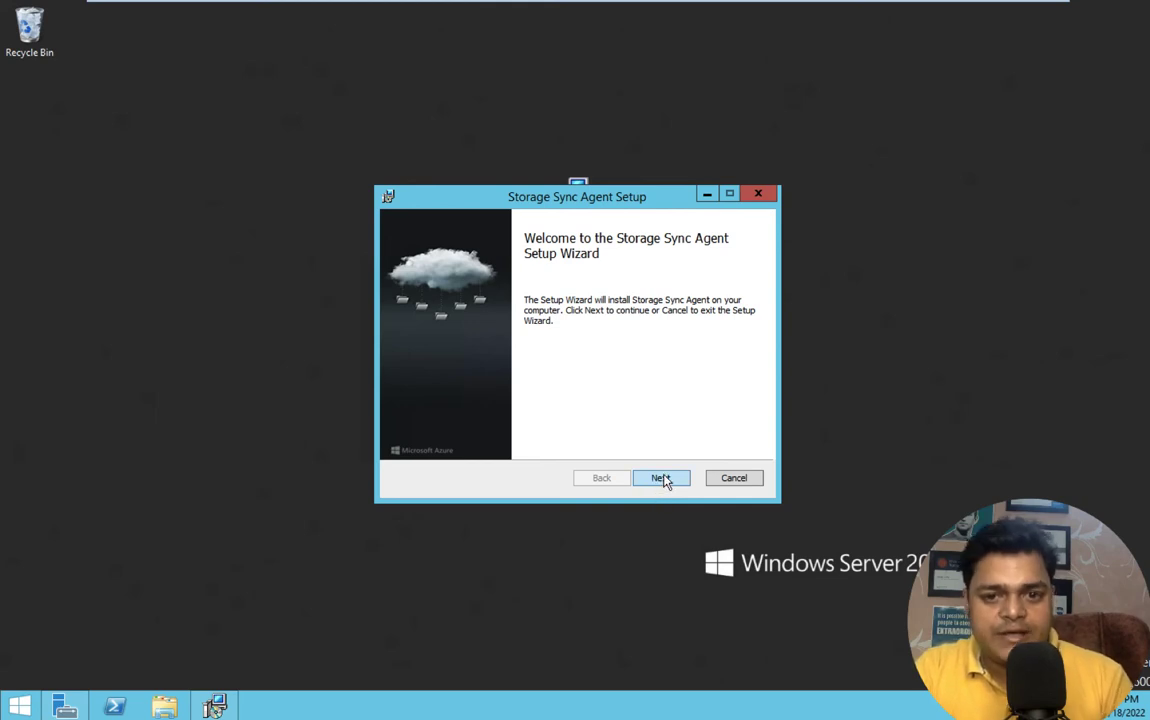
- Accept the default feature location and existing proxy settings, decline Microsoft Update, and start installing
click(655, 482)
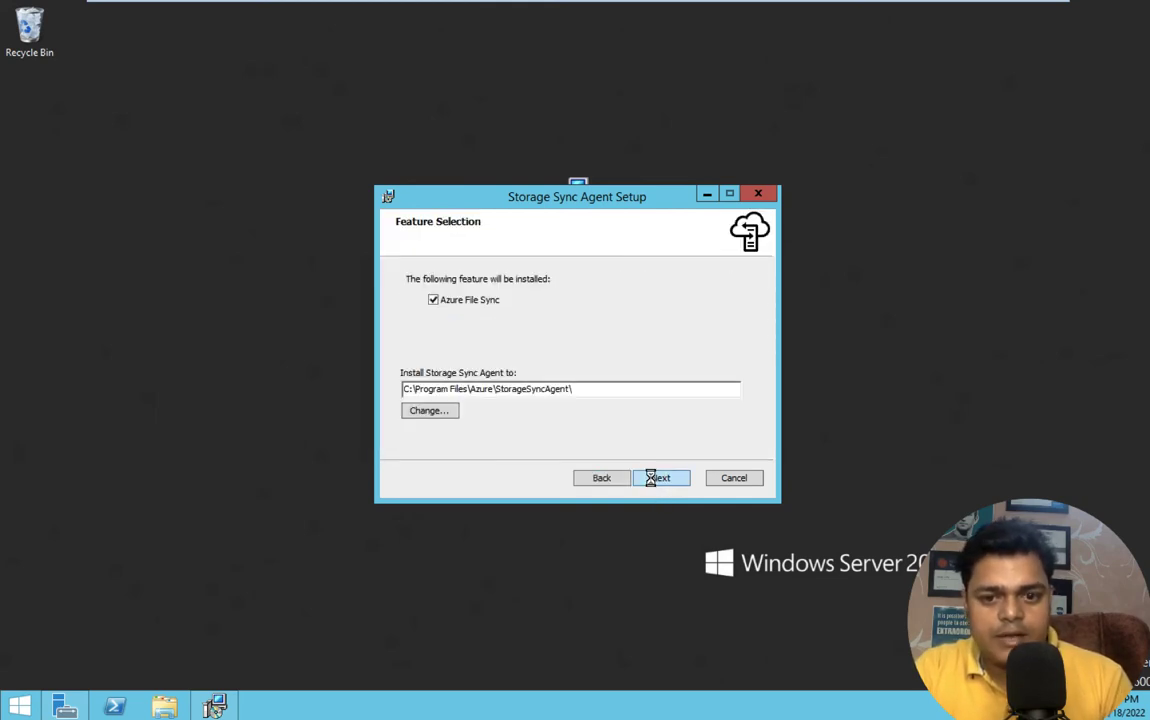
click(655, 478)
click(663, 477)
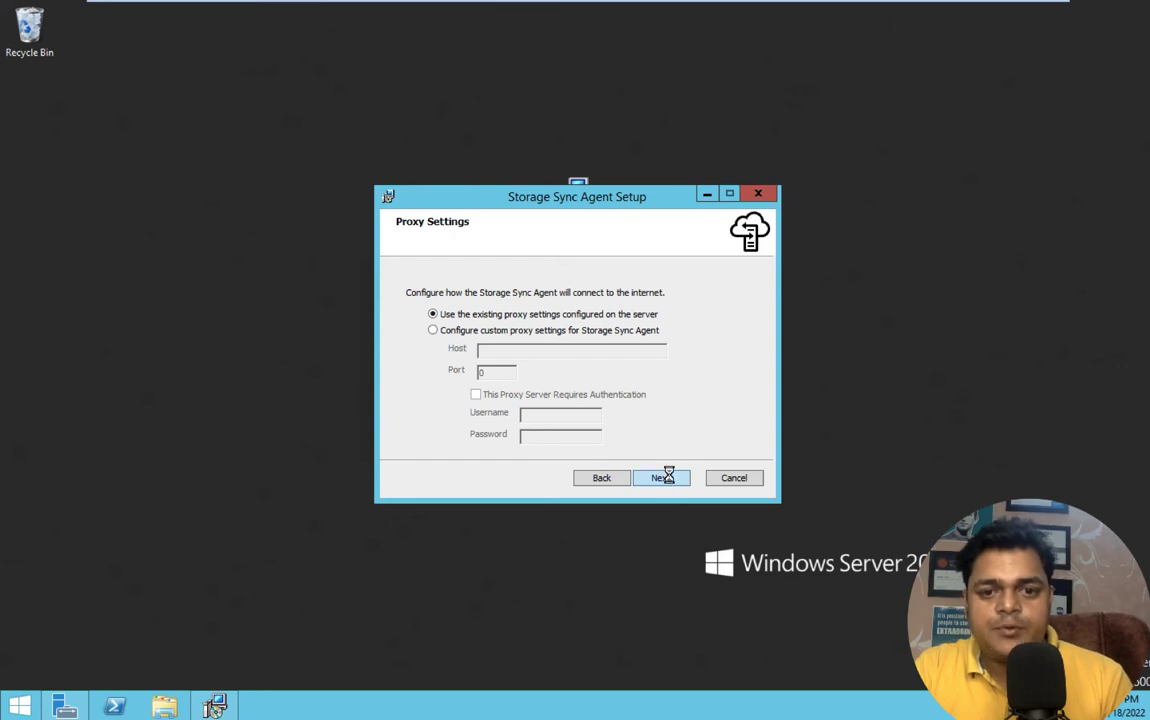
click(480, 376)
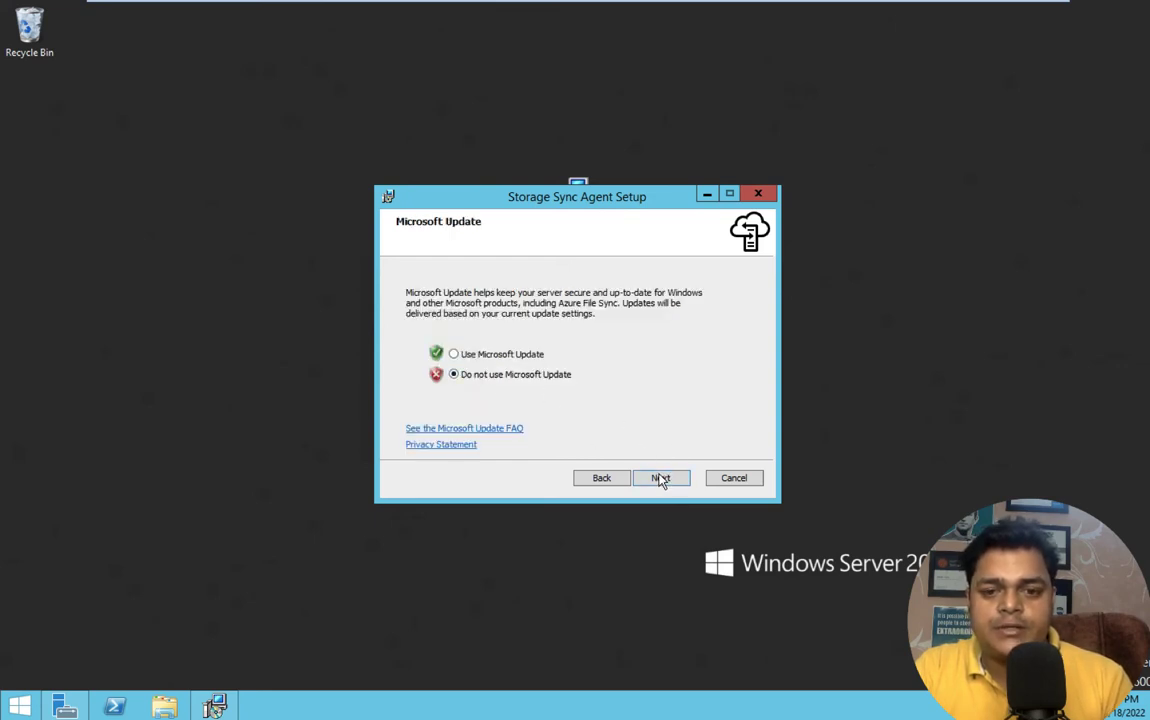
click(660, 478)
click(648, 479)
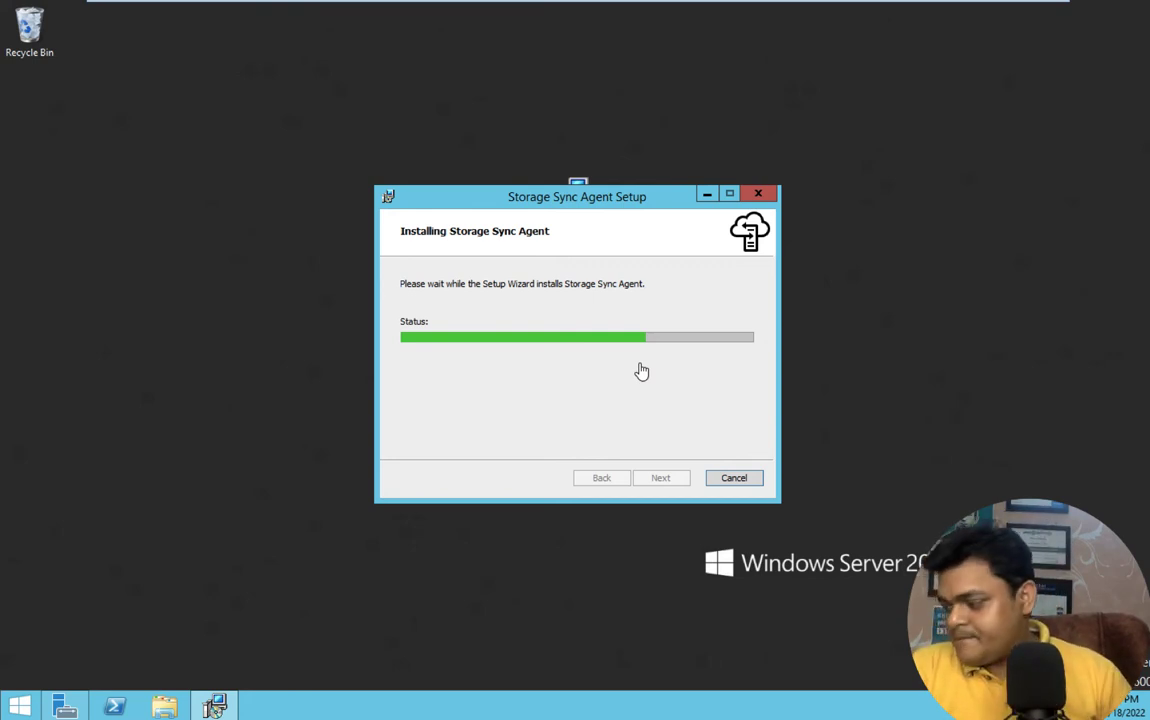
key(ctrl+Left)
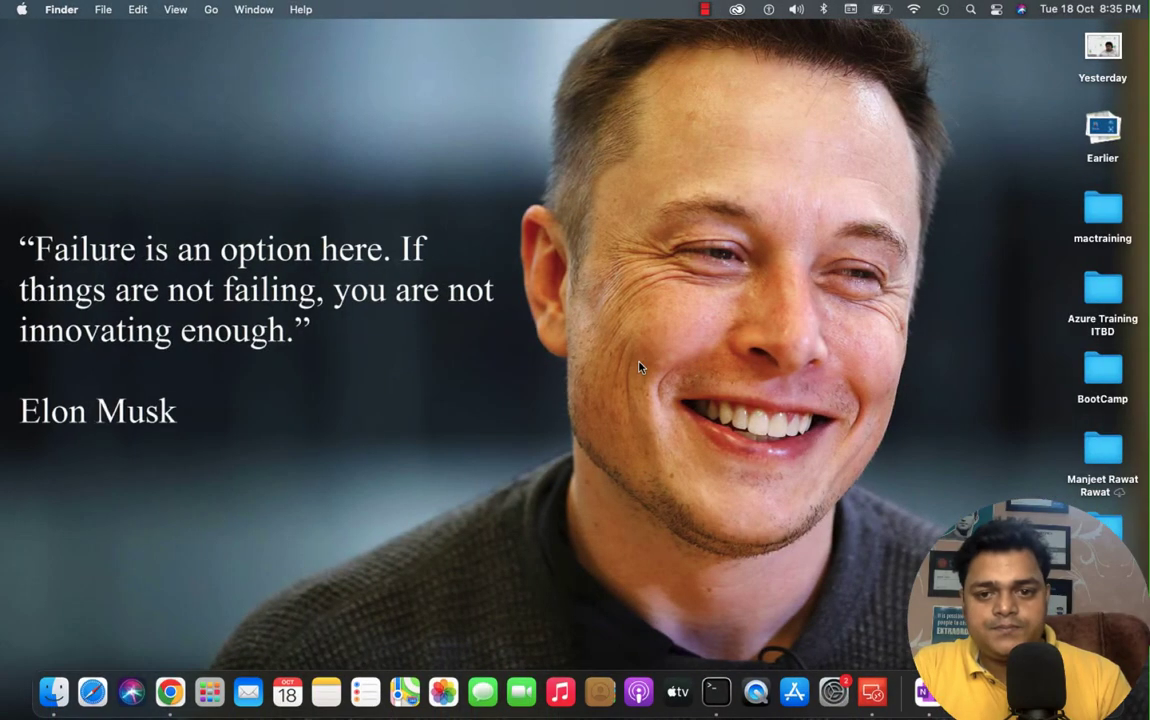
- Return to the Mac desktop and reconnect to Workstation, accepting the certificate prompt
key(ctrl+Right)
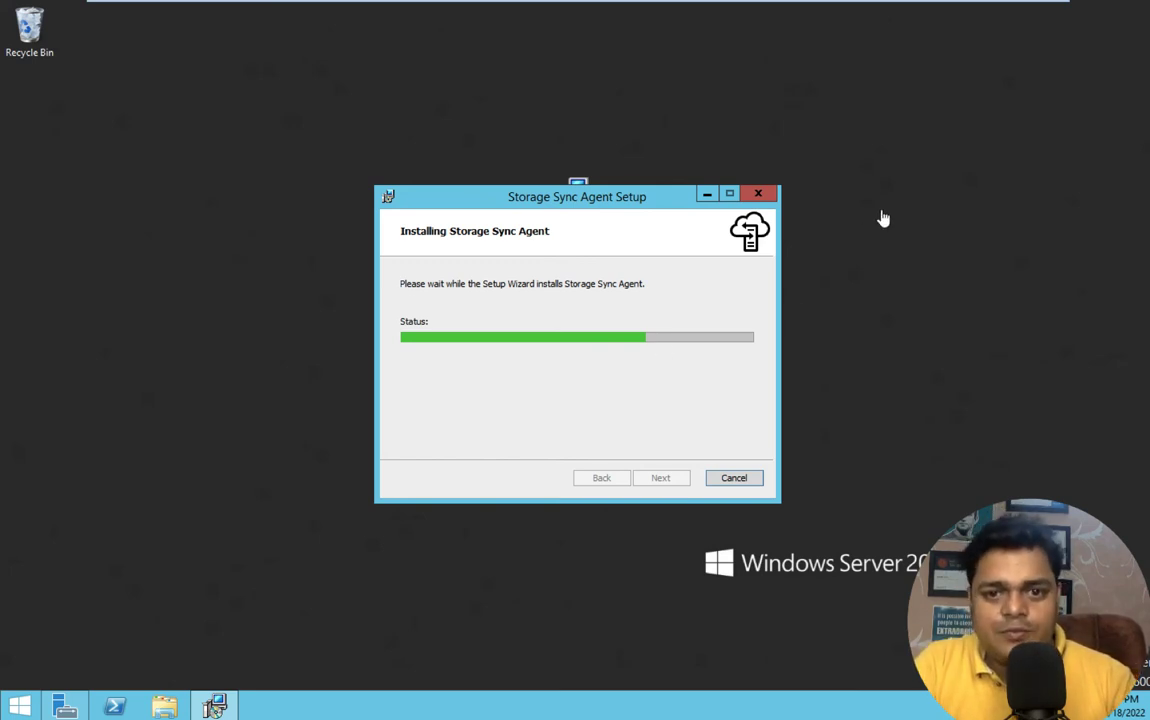
key(ctrl+Left)
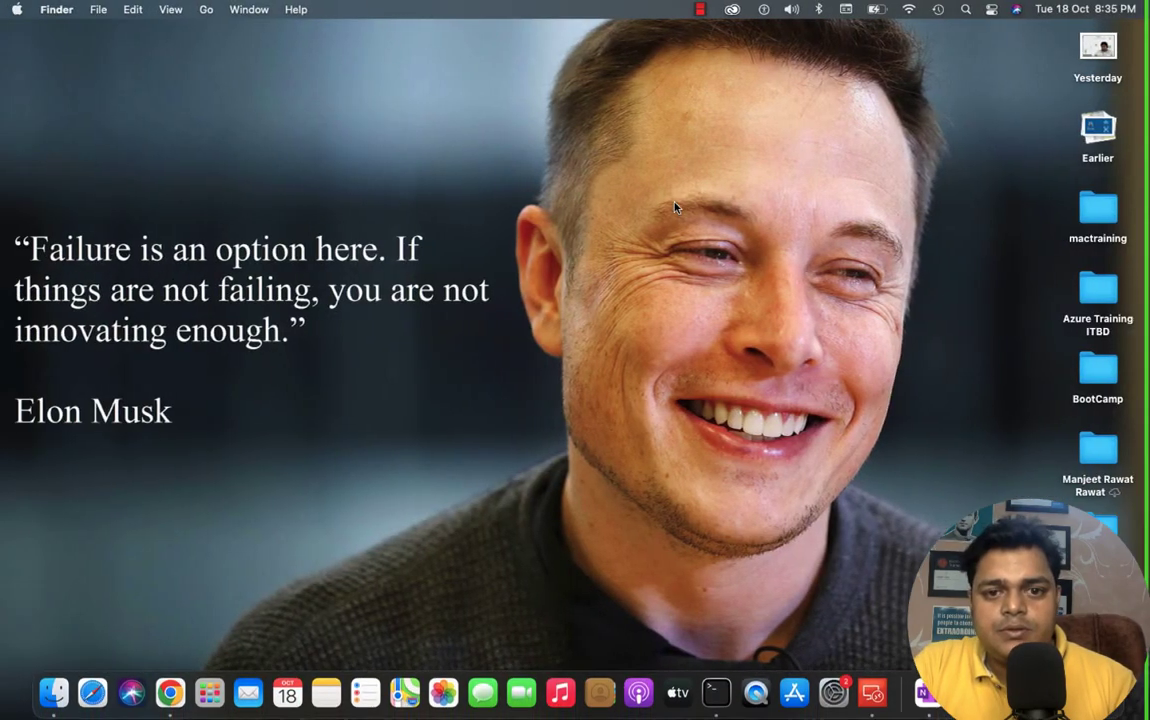
key(ctrl+Right)
key(ctrl+Left)
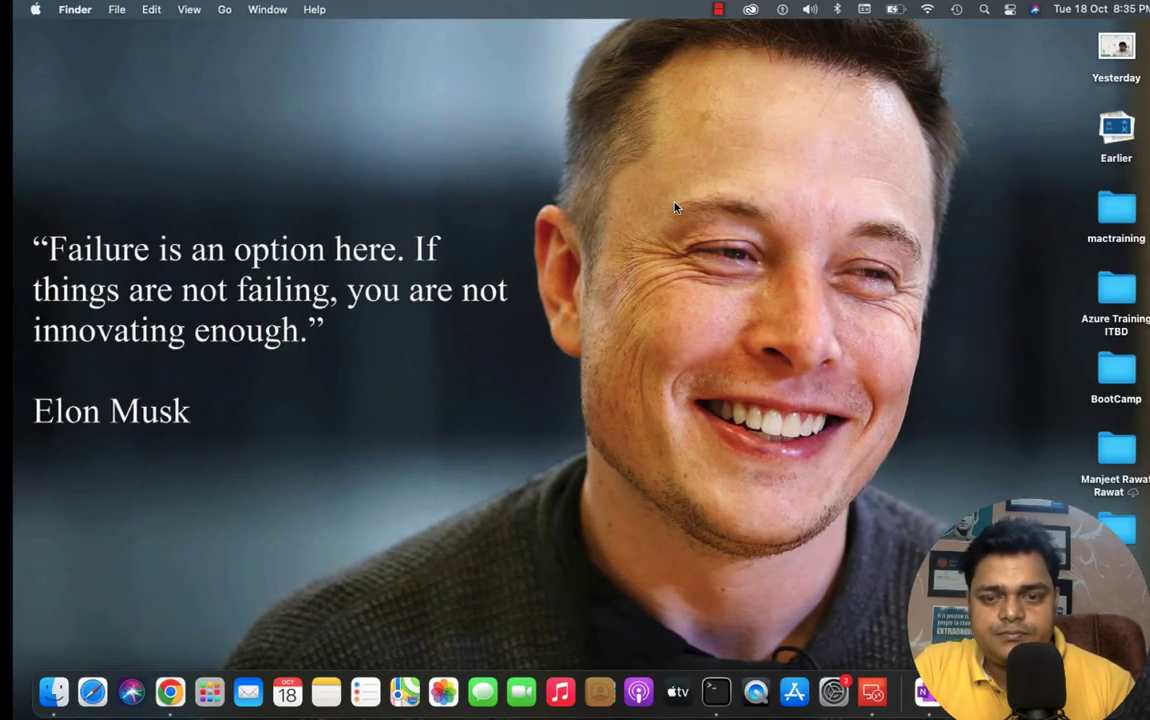
key(ctrl+Right)
key(ctrl+Left)
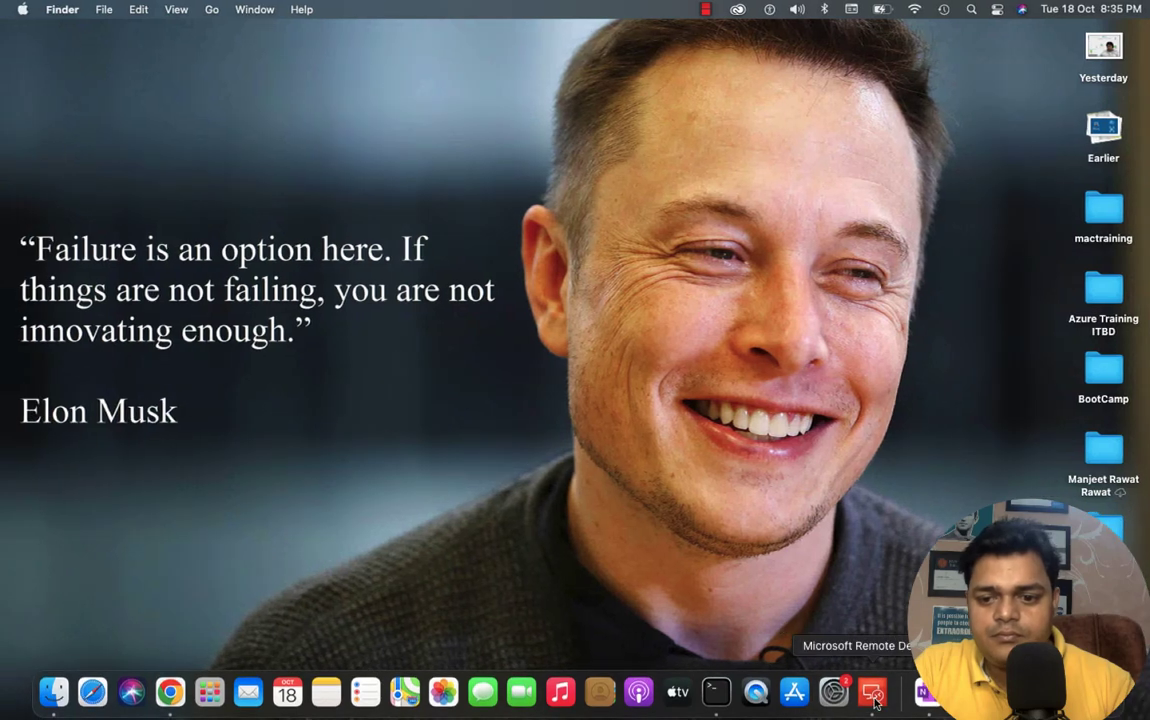
click(875, 701)
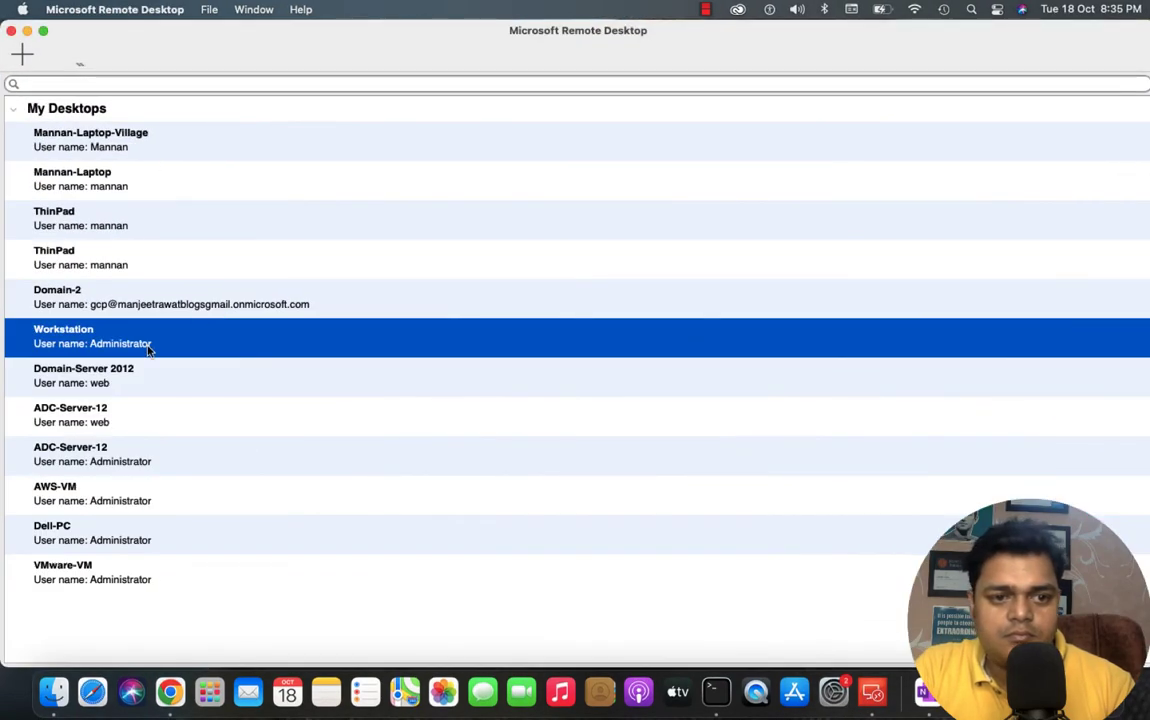
double_click(149, 341)
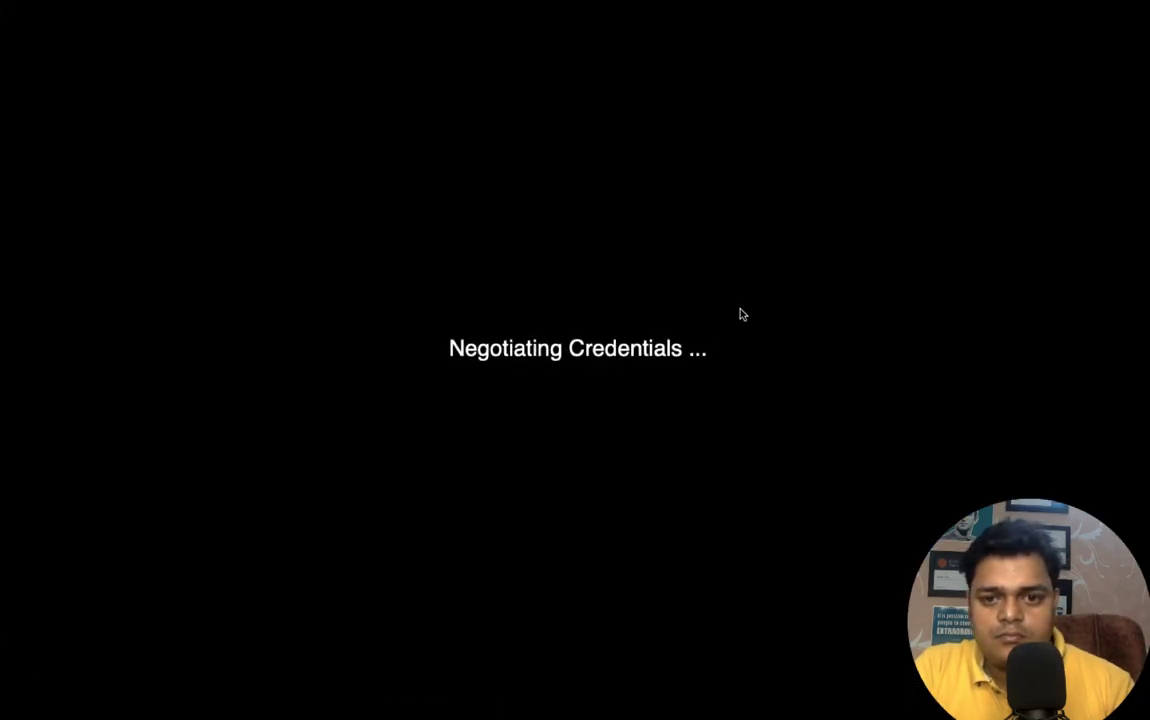
click(760, 280)
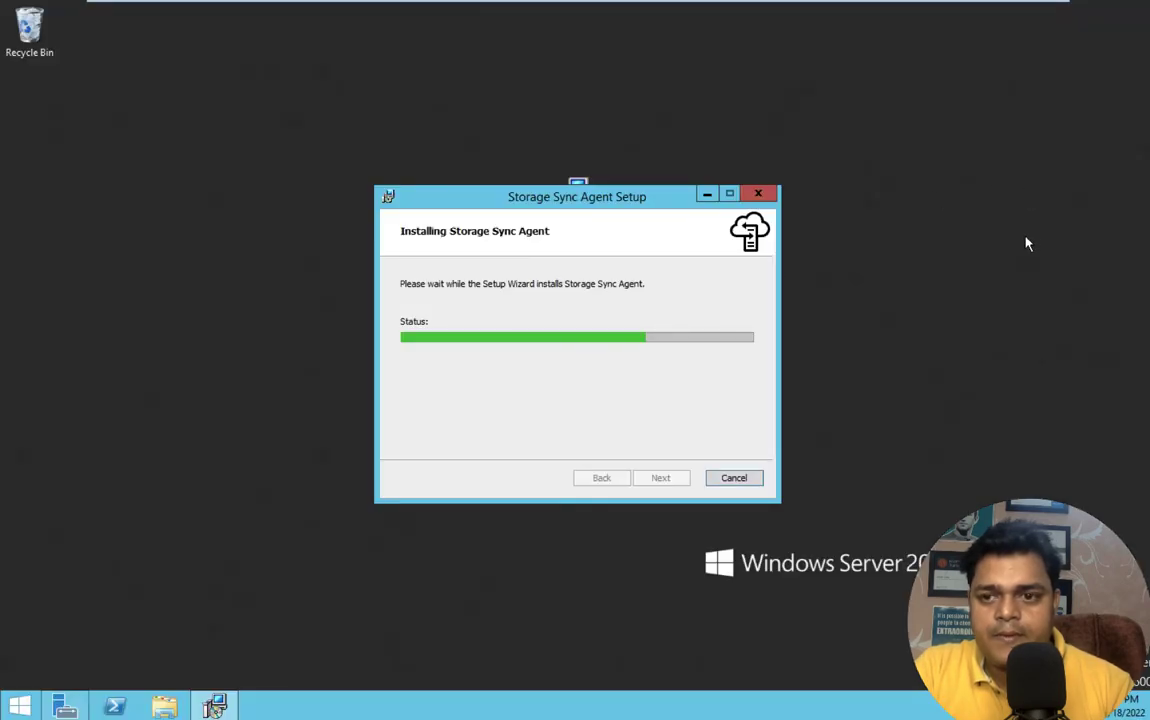
- Refresh the server desktop repeatedly while the agent installs, then click Finish on the Completed page
right_click(993, 187)
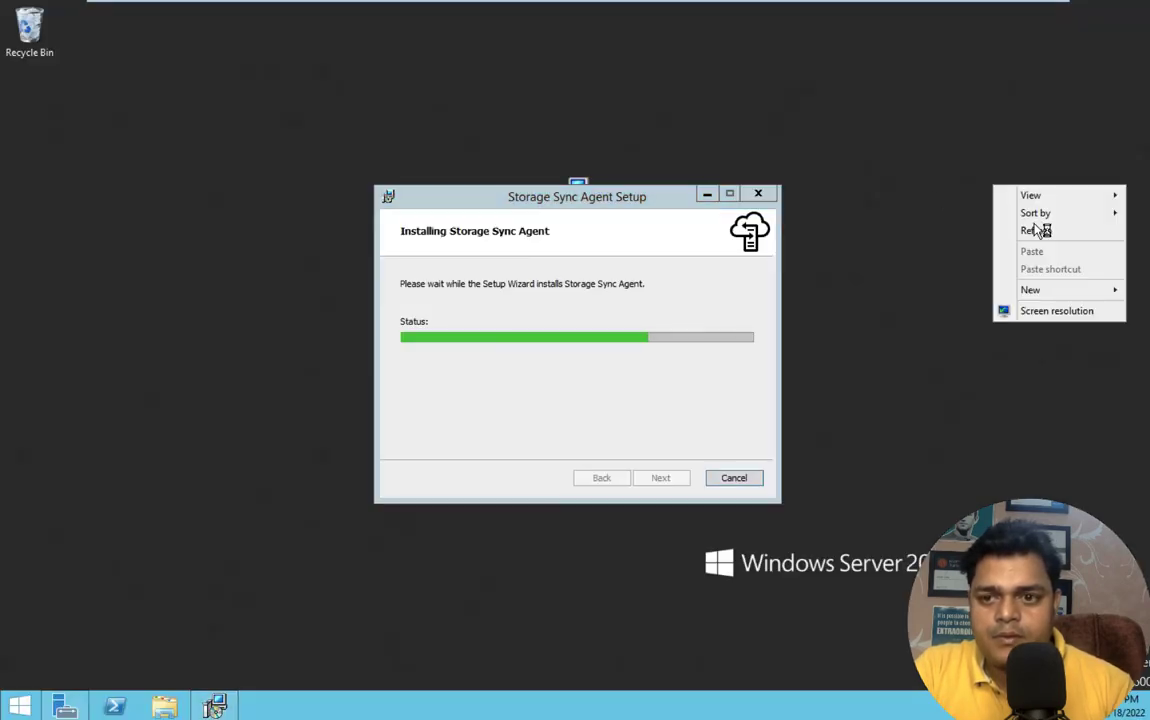
click(1038, 231)
right_click(972, 156)
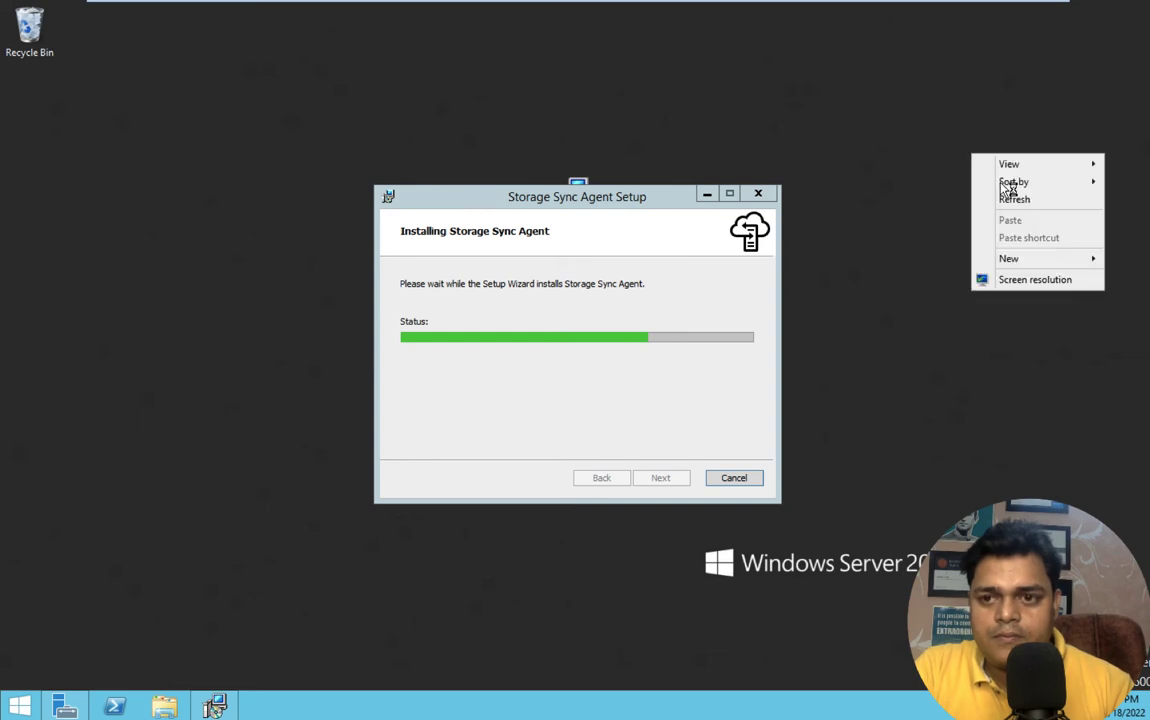
click(1012, 199)
right_click(1009, 201)
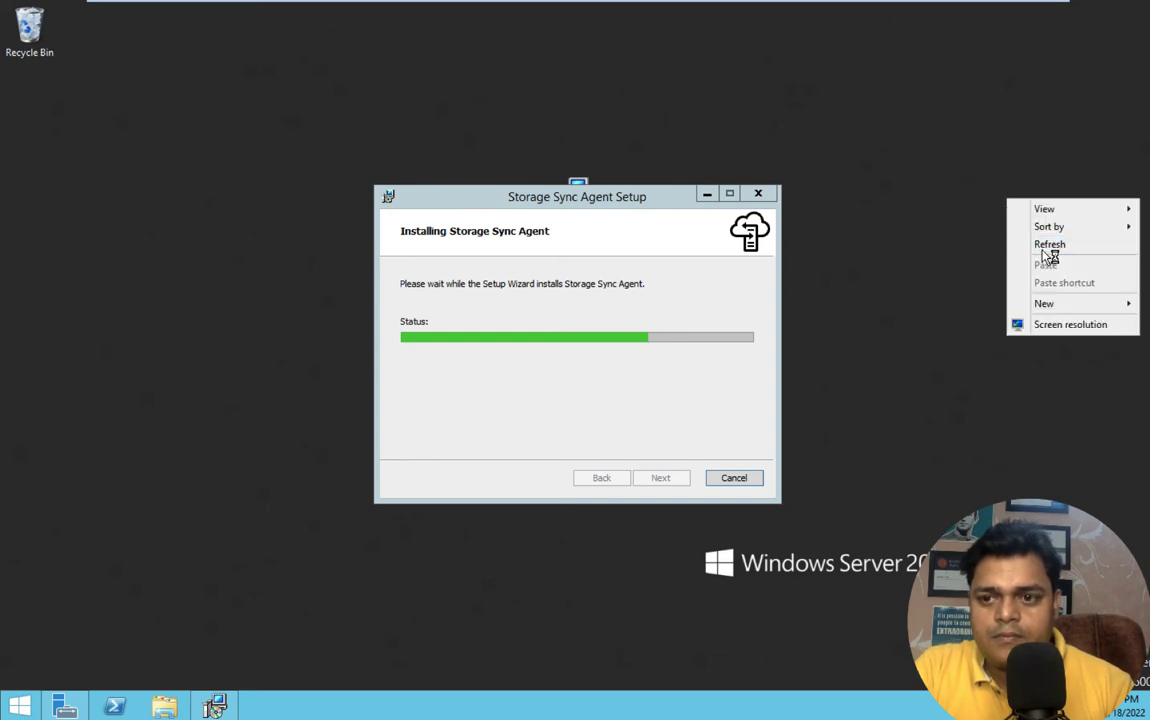
click(1046, 246)
right_click(986, 210)
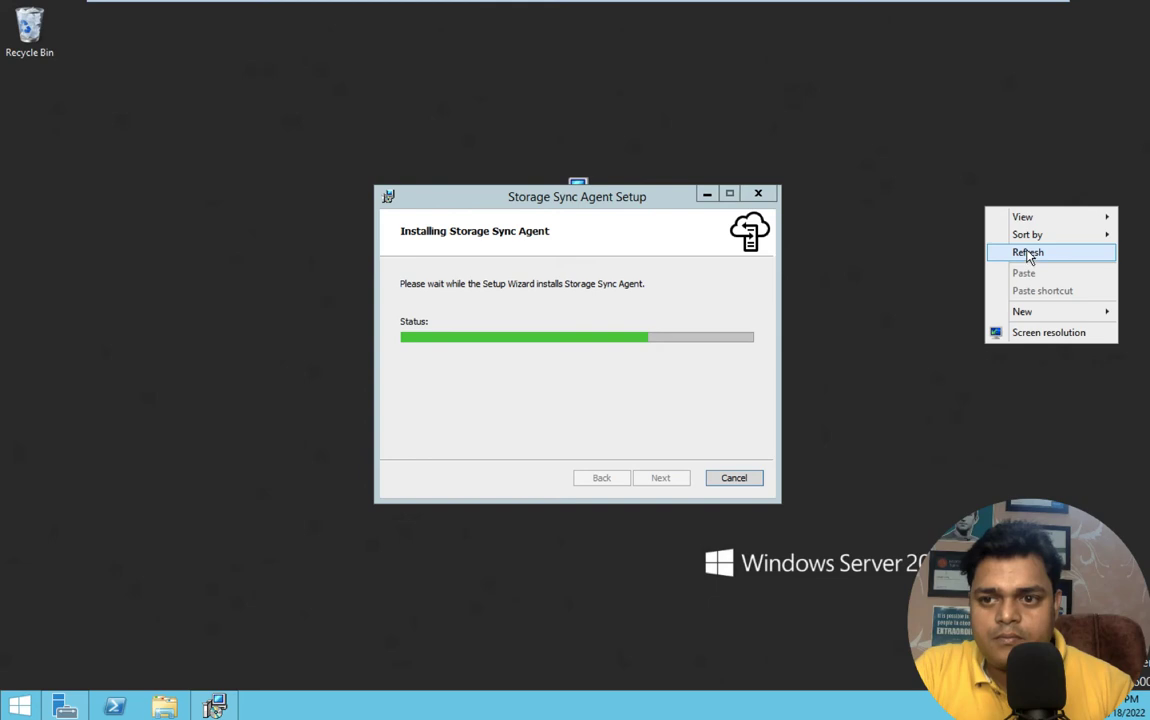
click(1027, 252)
right_click(1025, 252)
click(1062, 296)
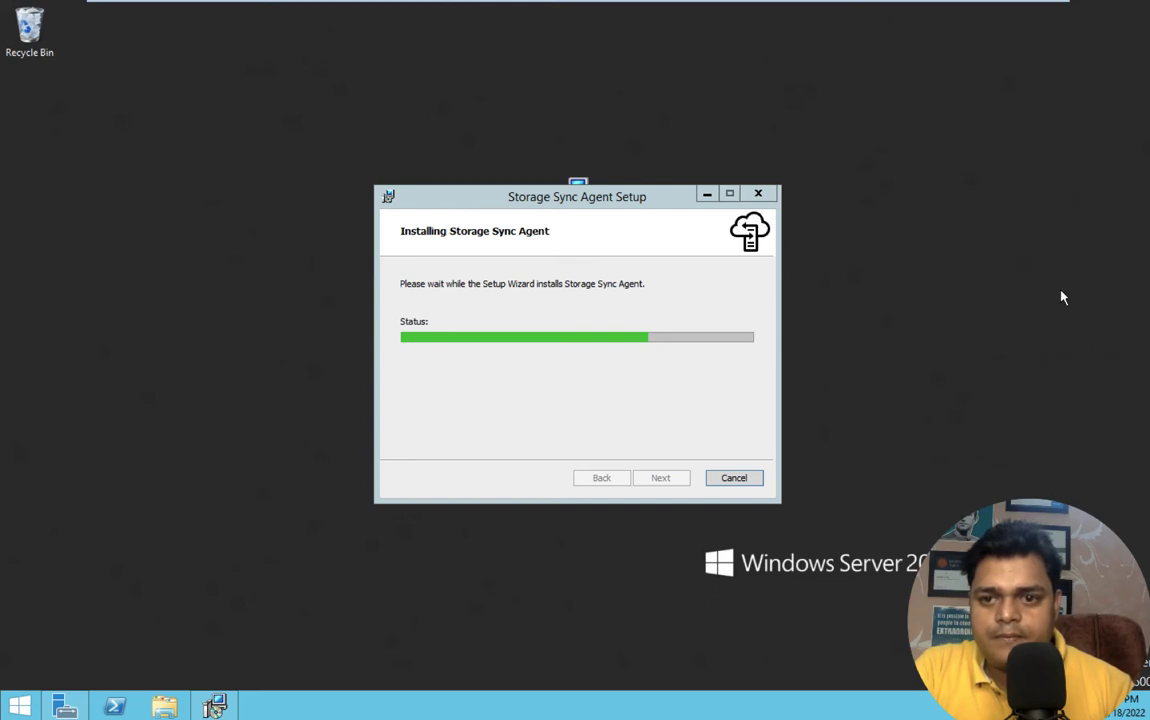
right_click(1060, 295)
click(1078, 333)
right_click(1032, 213)
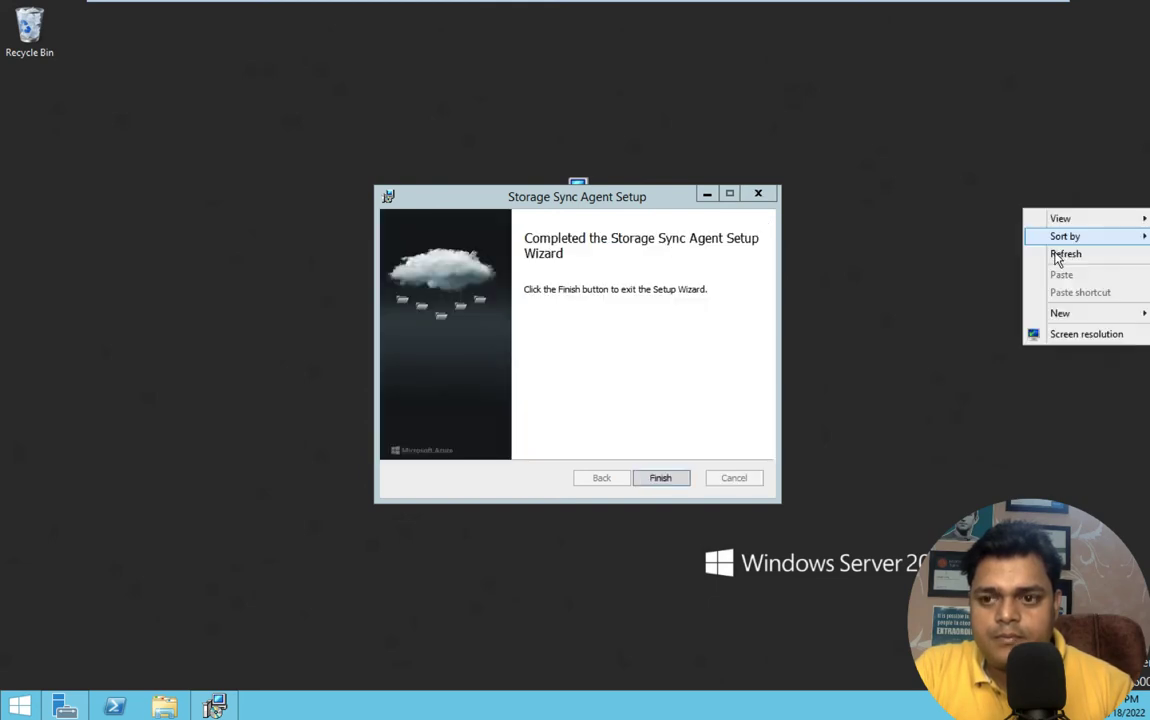
click(1052, 252)
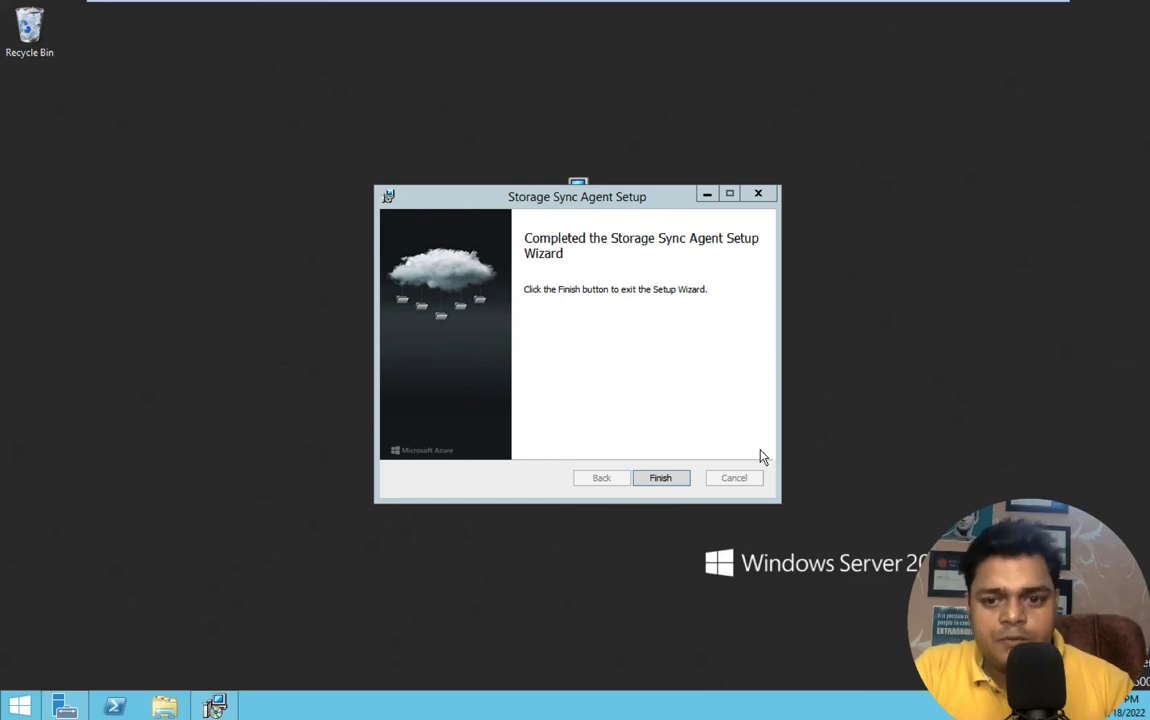
click(662, 478)
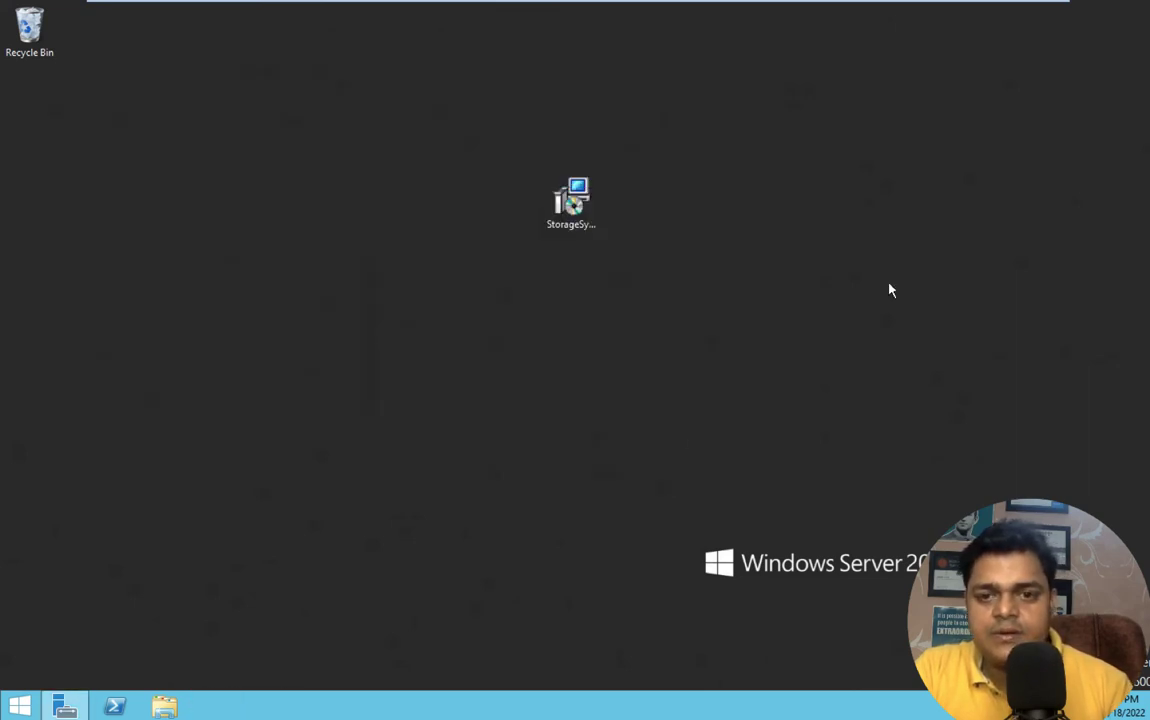
- Dismiss the Agent Update notice and enable Cloud Solution Provider sign-in, focusing the empty Tenant ID field
right_click(888, 287)
click(929, 330)
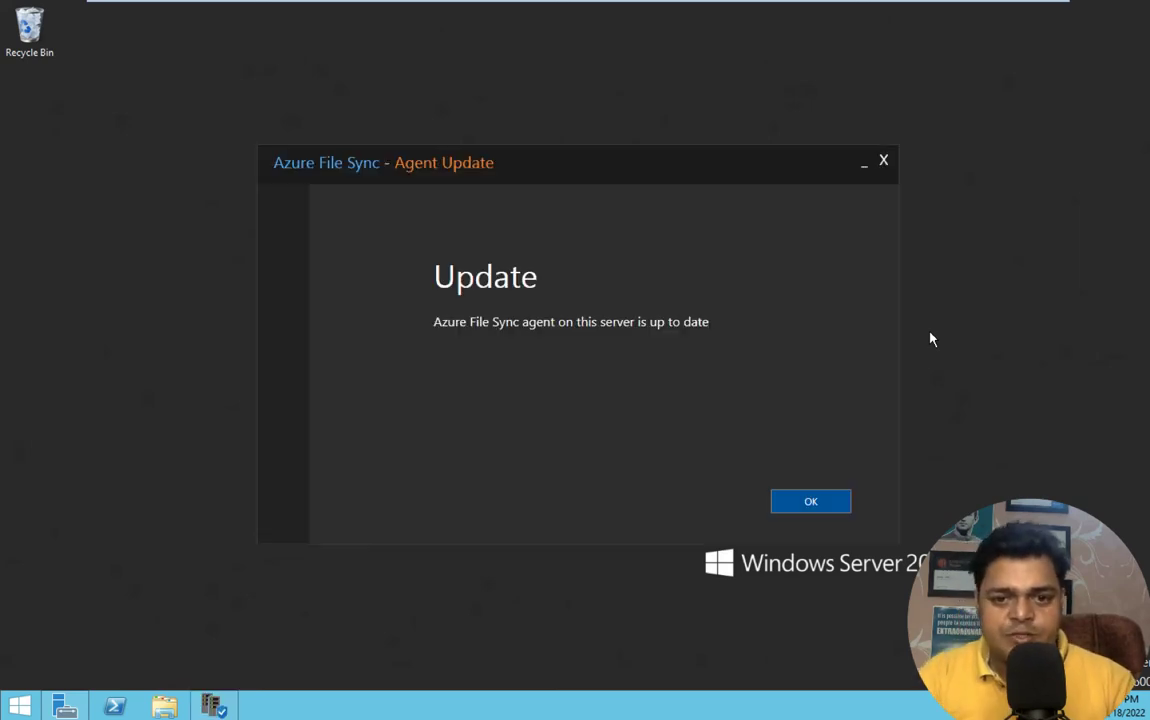
click(809, 502)
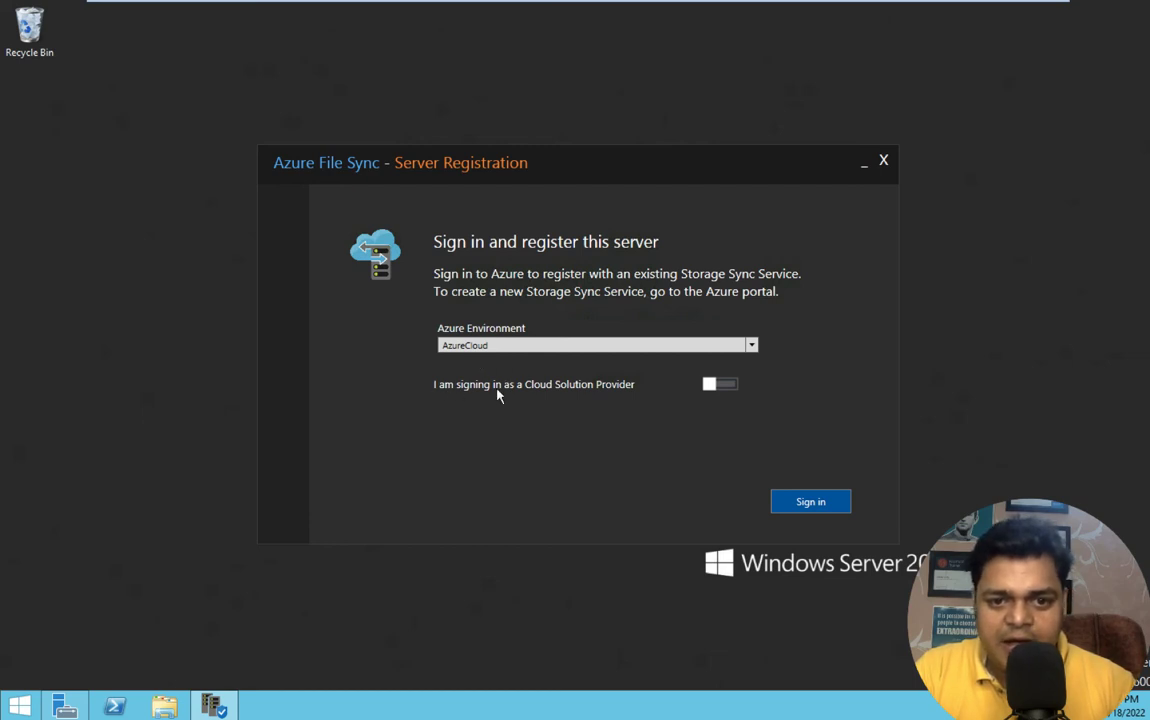
click(729, 386)
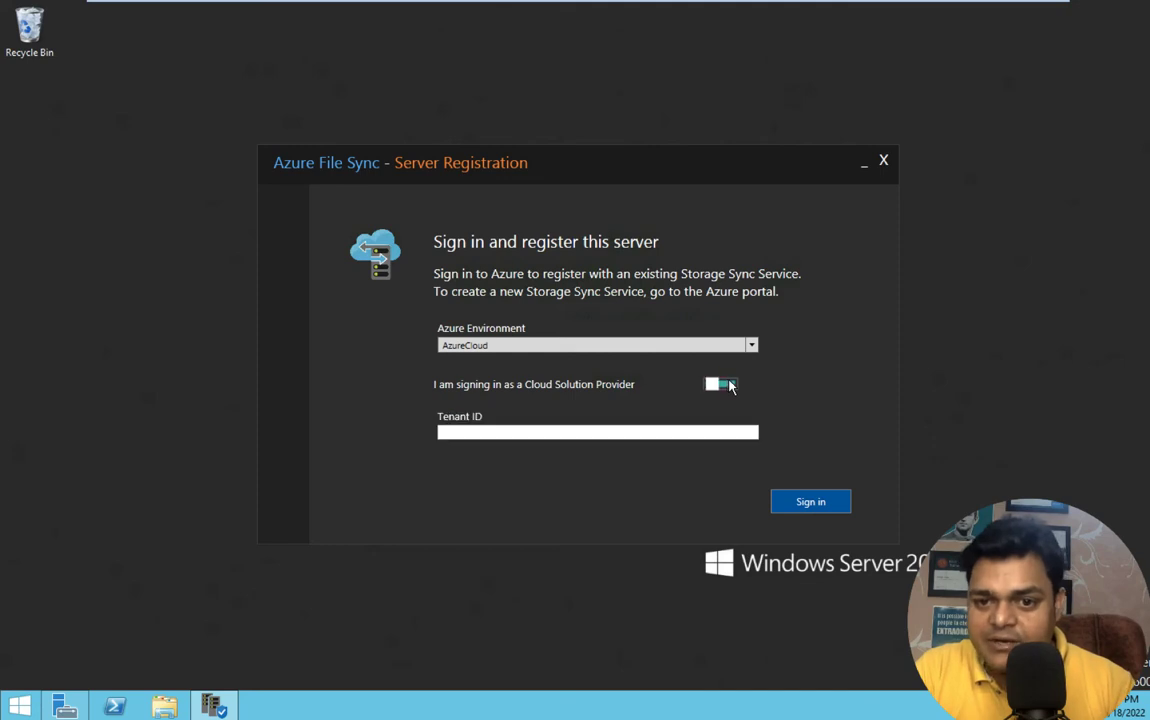
click(575, 432)
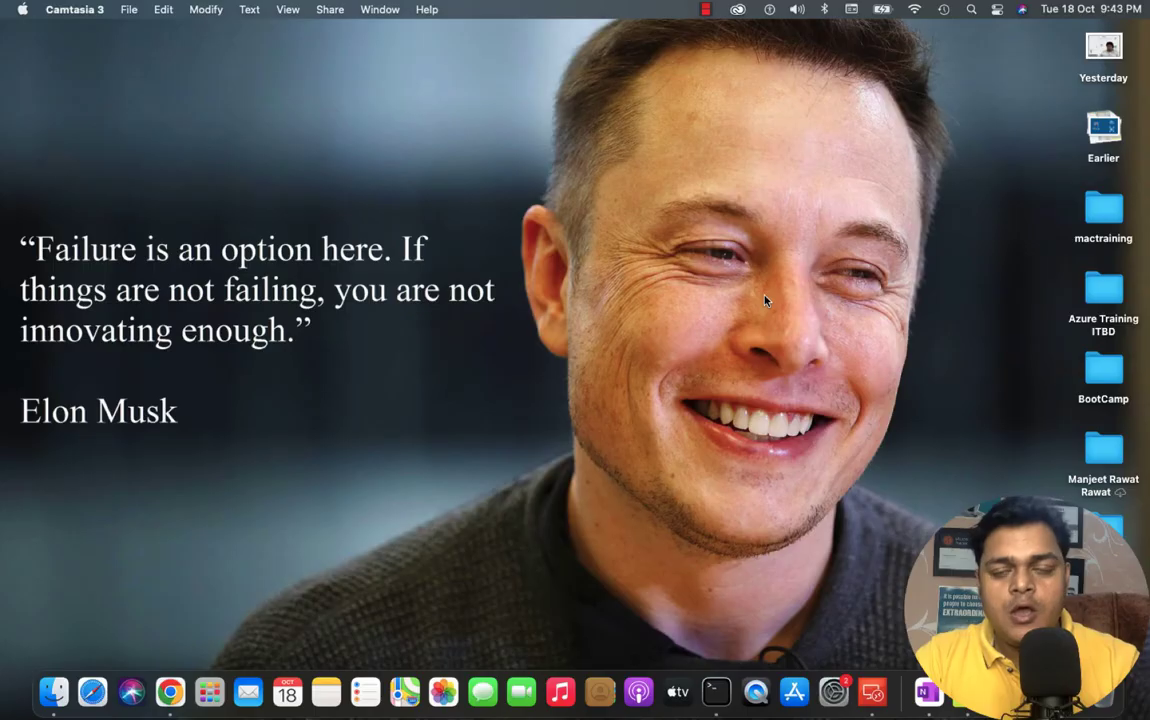
key(ctrl+Right)
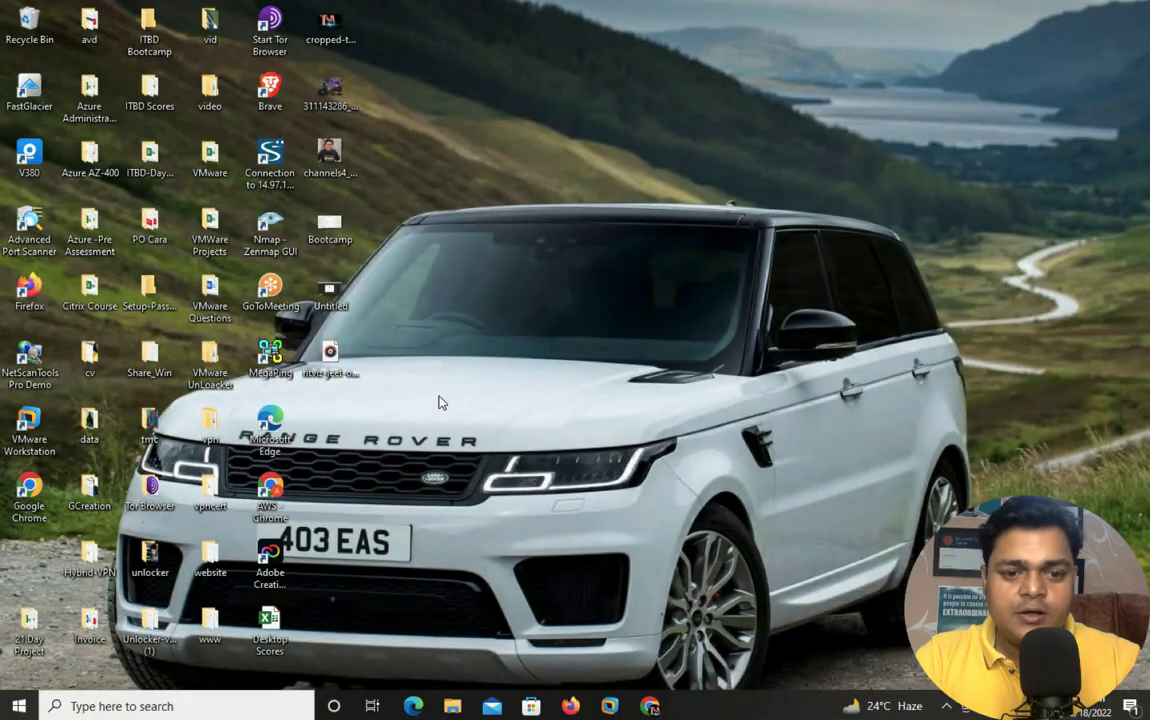
- Copy the Tenant ID from the Azure Active Directory overview, then return to the Domain-12 server
click(650, 706)
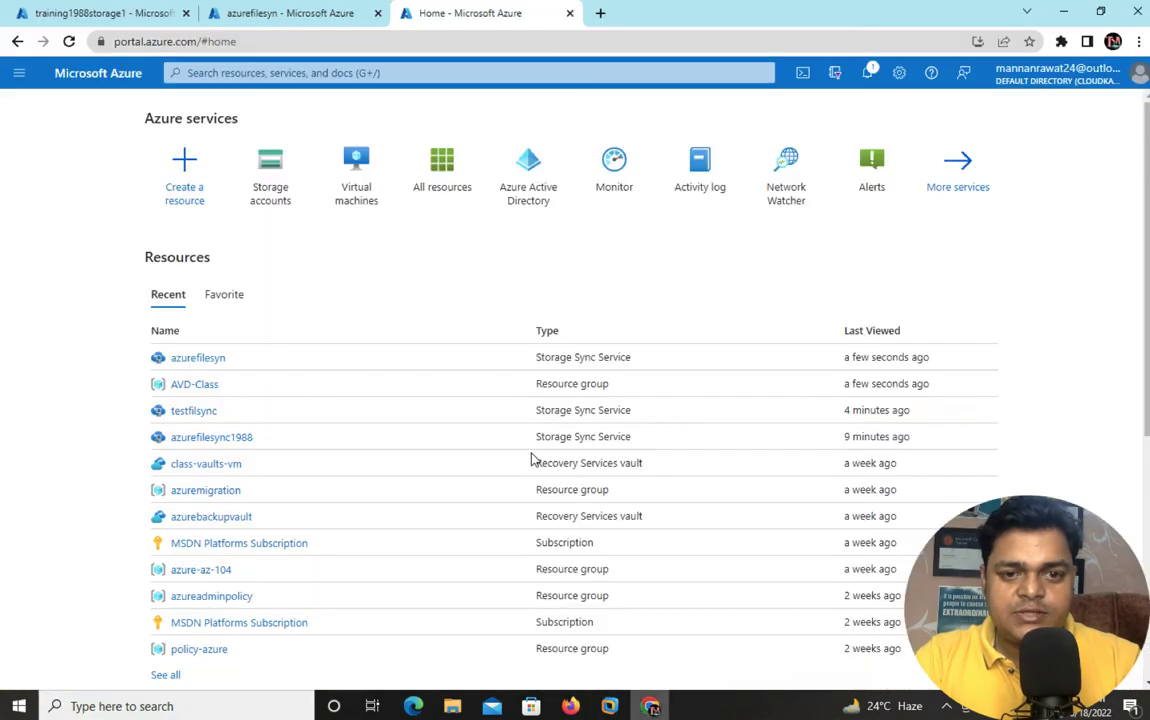
click(545, 187)
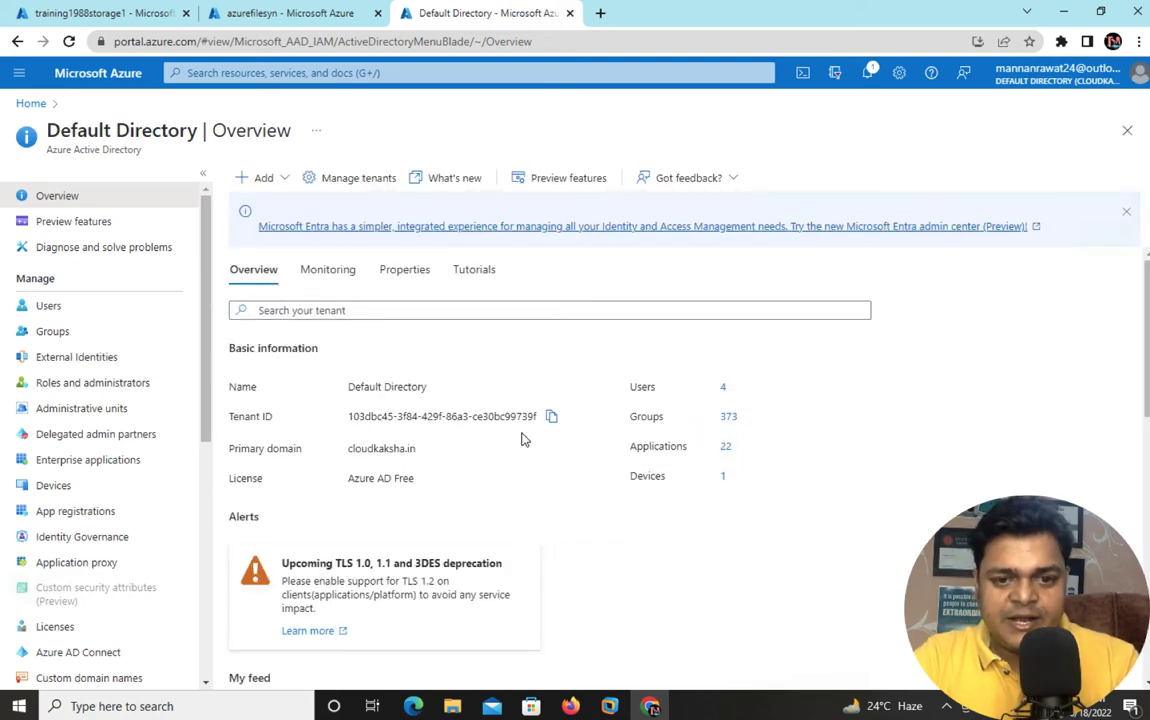
click(552, 418)
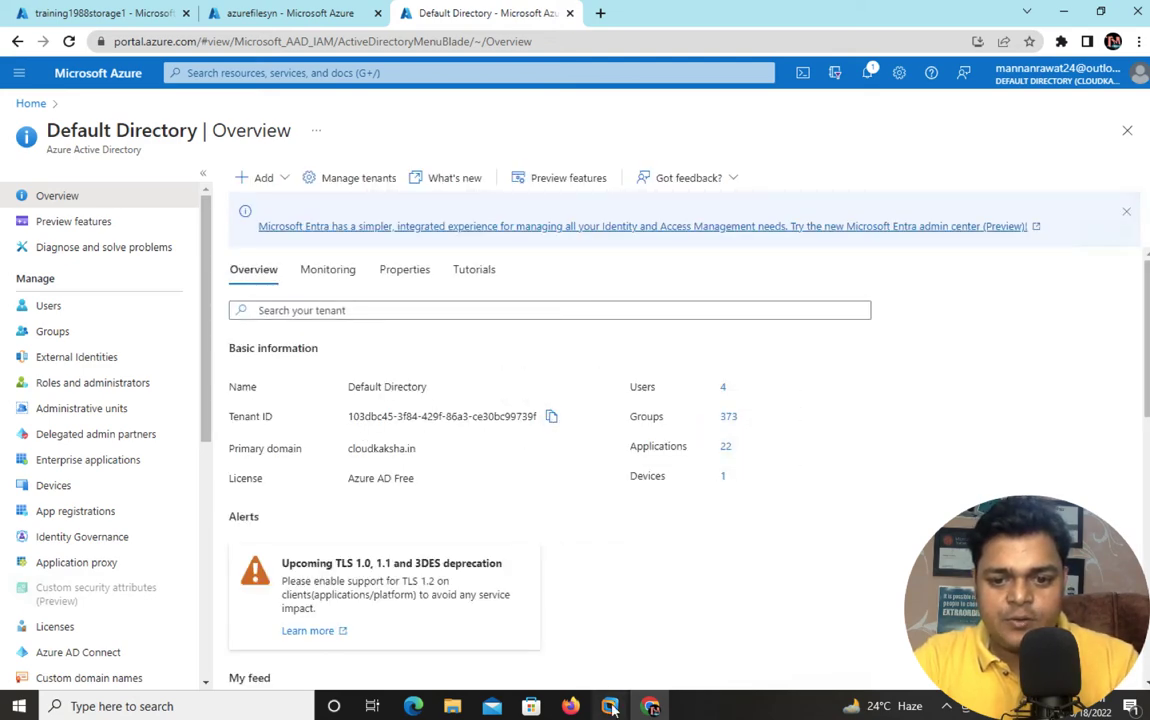
mouse_move(609, 706)
click(514, 598)
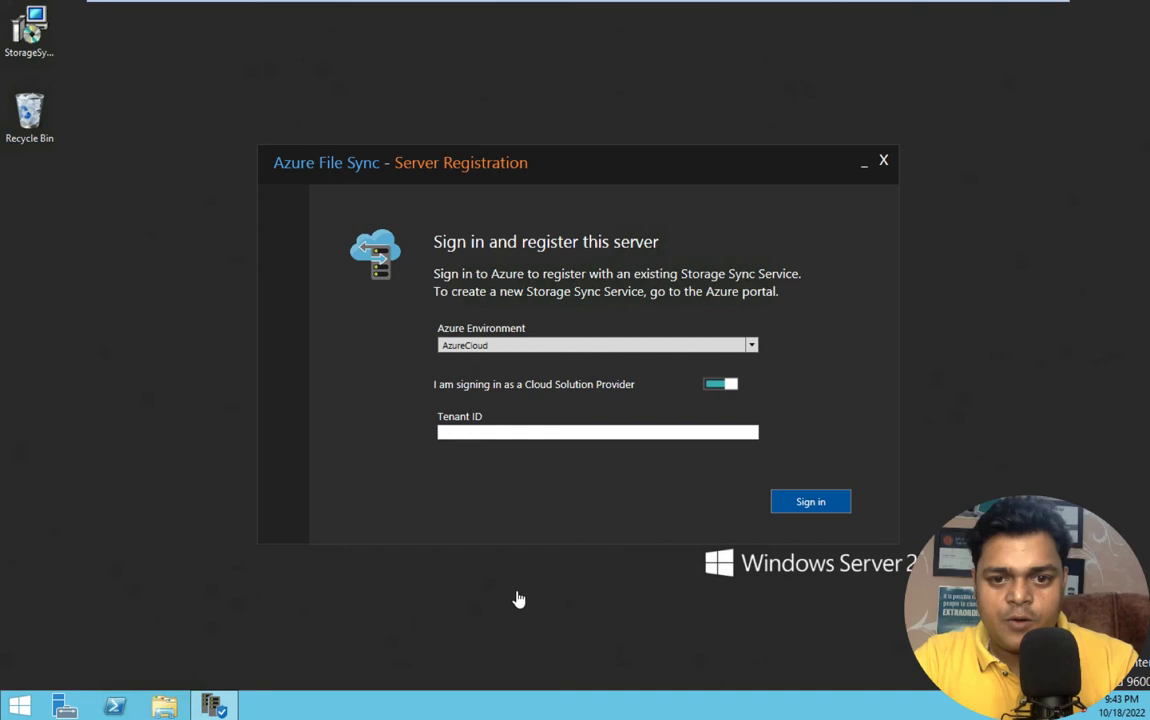
- Paste the copied directory ID into the Tenant ID field
click(478, 431)
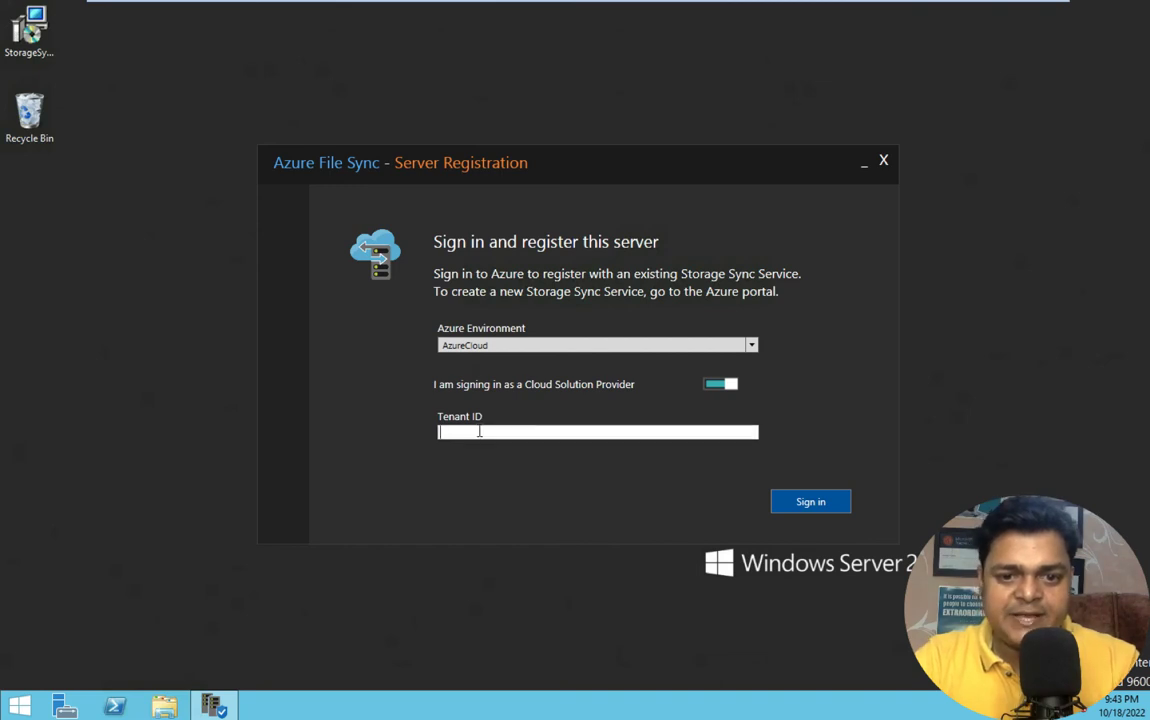
right_click(468, 433)
click(506, 475)
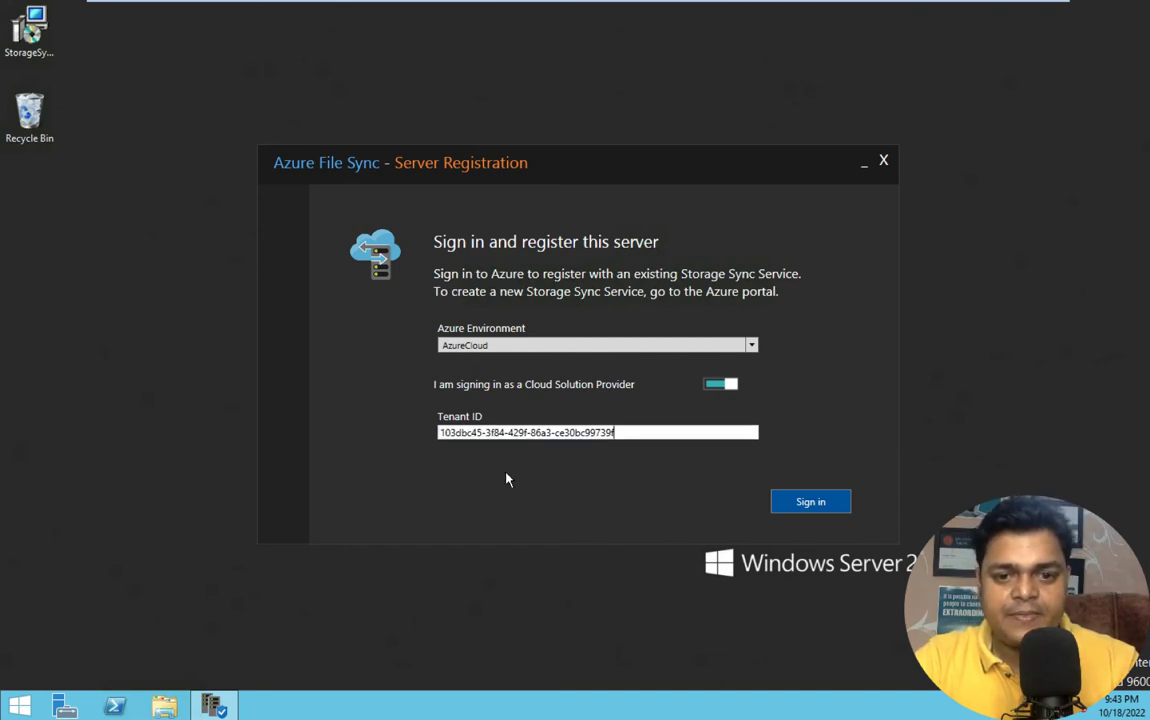
- Sign in to Azure with the administrator user name and password
click(837, 509)
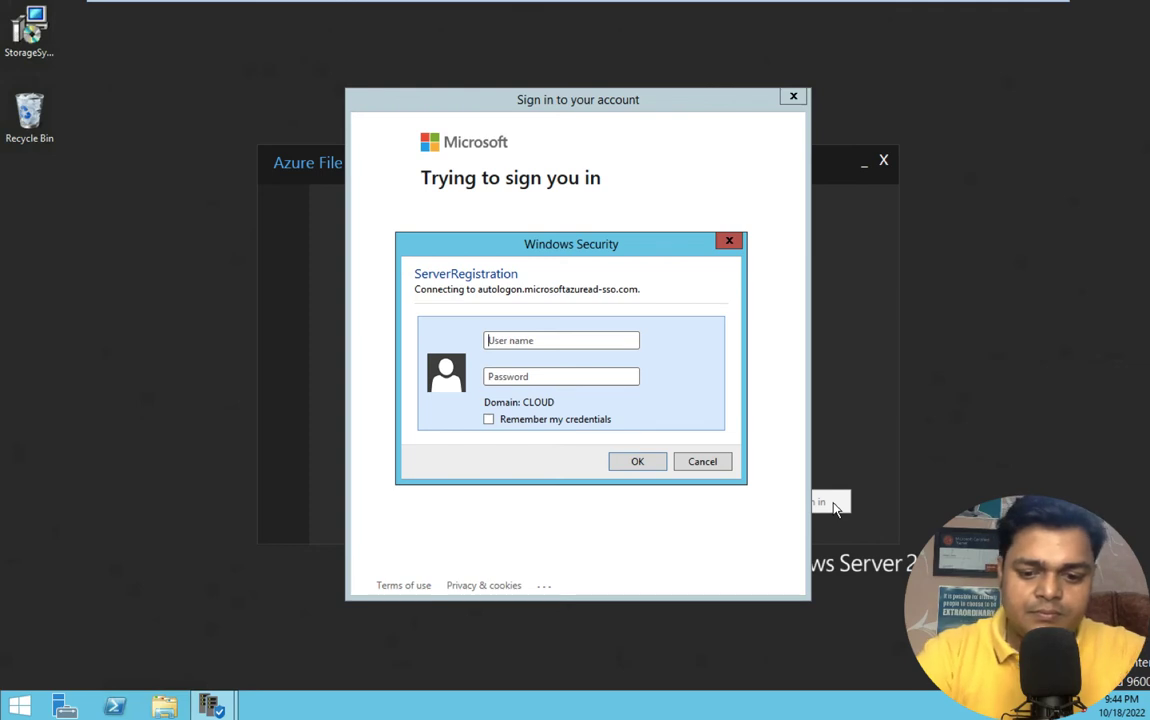
text(Administrator)
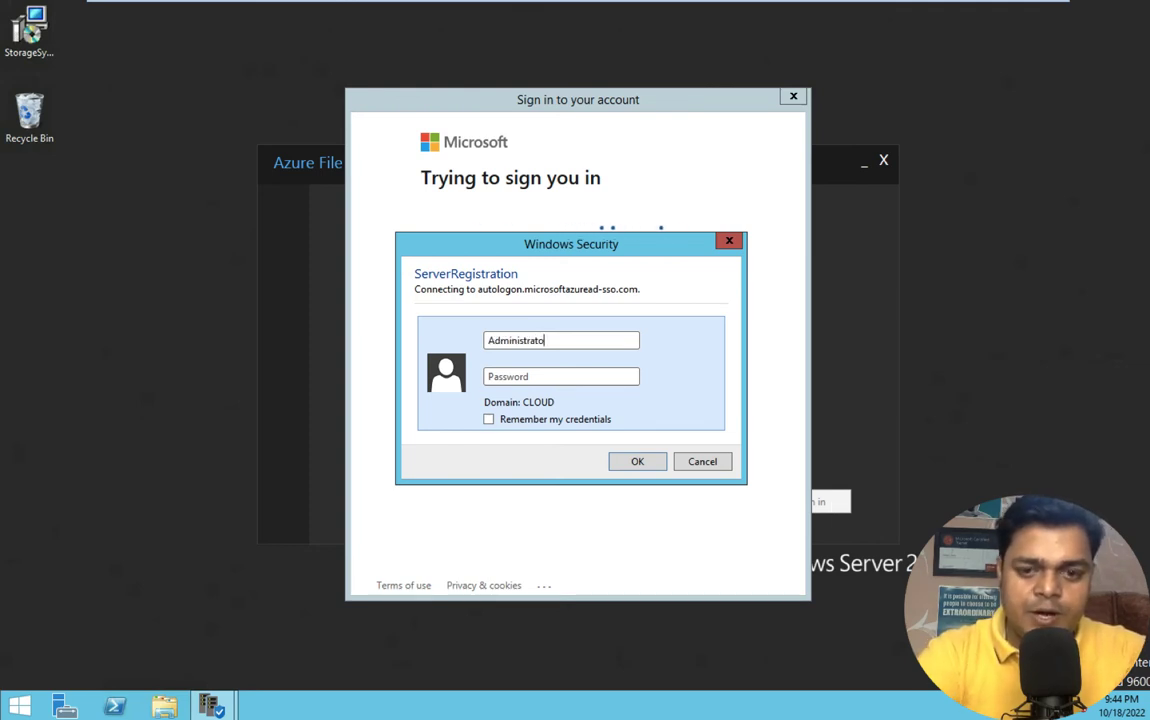
key(Tab)
text(P•••••••)
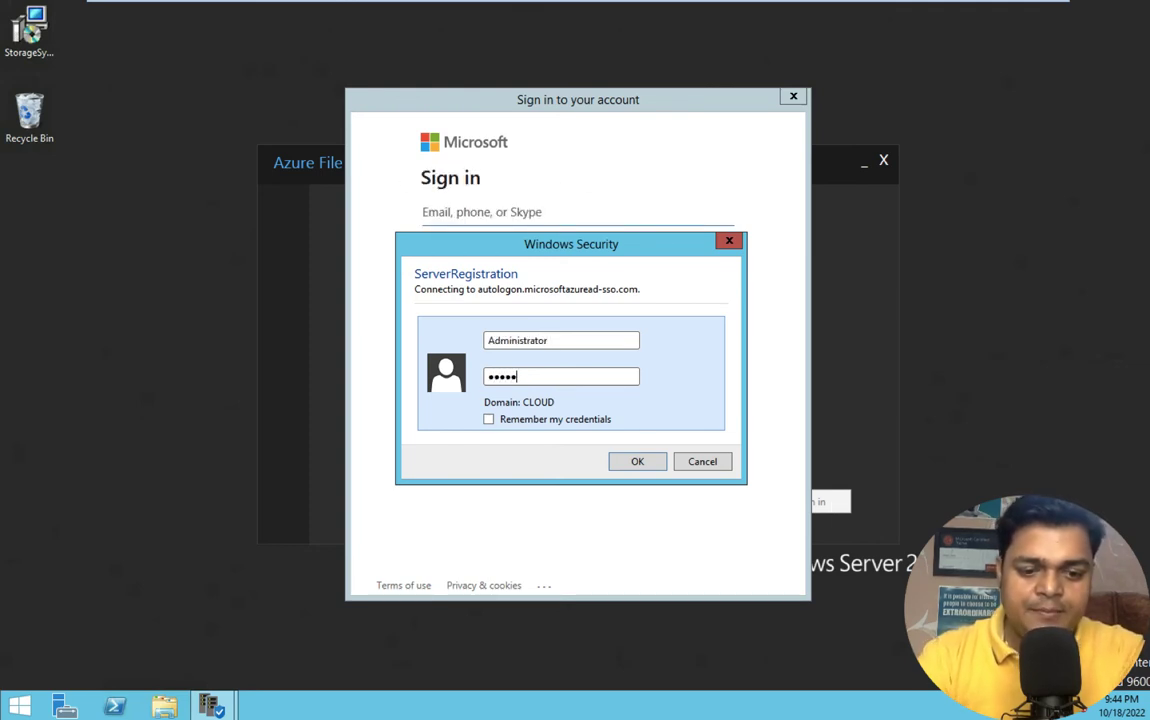
text(•)
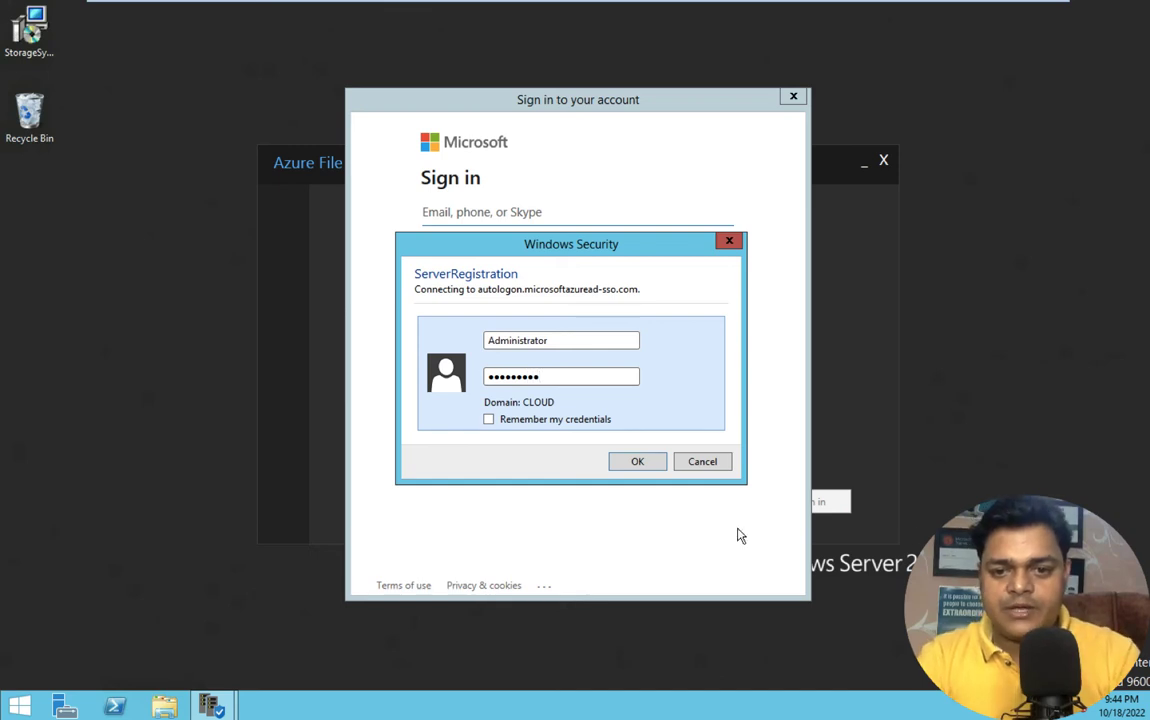
click(652, 469)
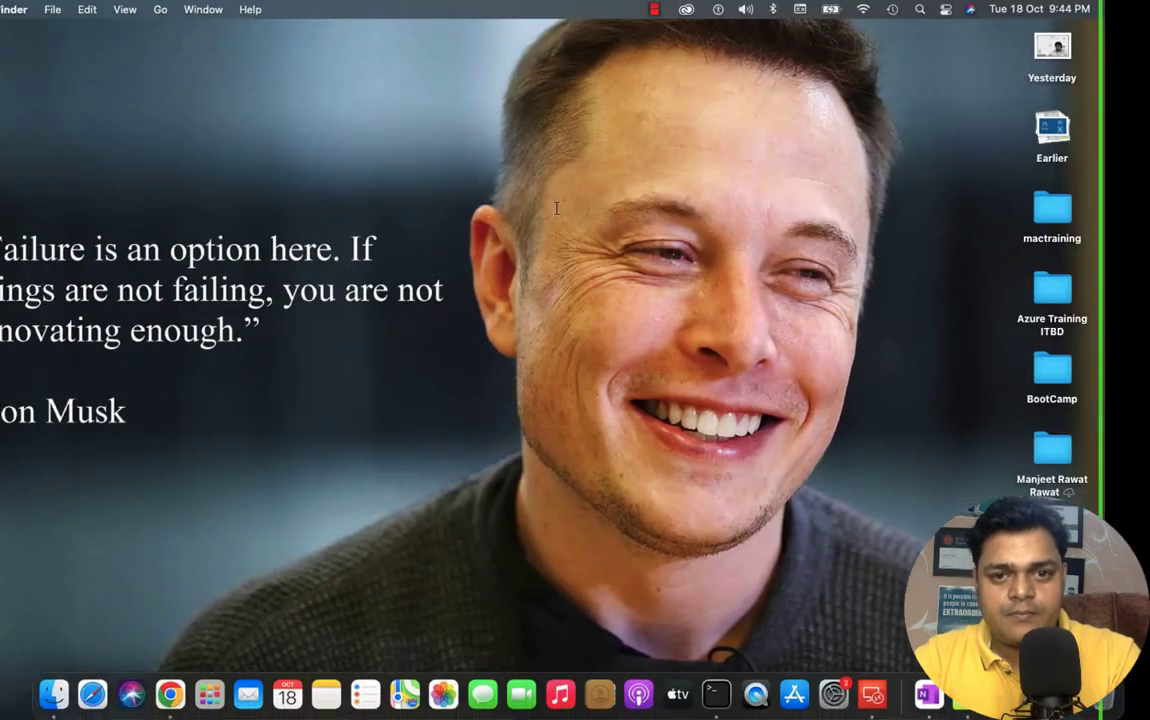
- Reconnect to the Workstation remote desktop, accepting the unverified certificate
key(ctrl+Right)
key(ctrl+Left)
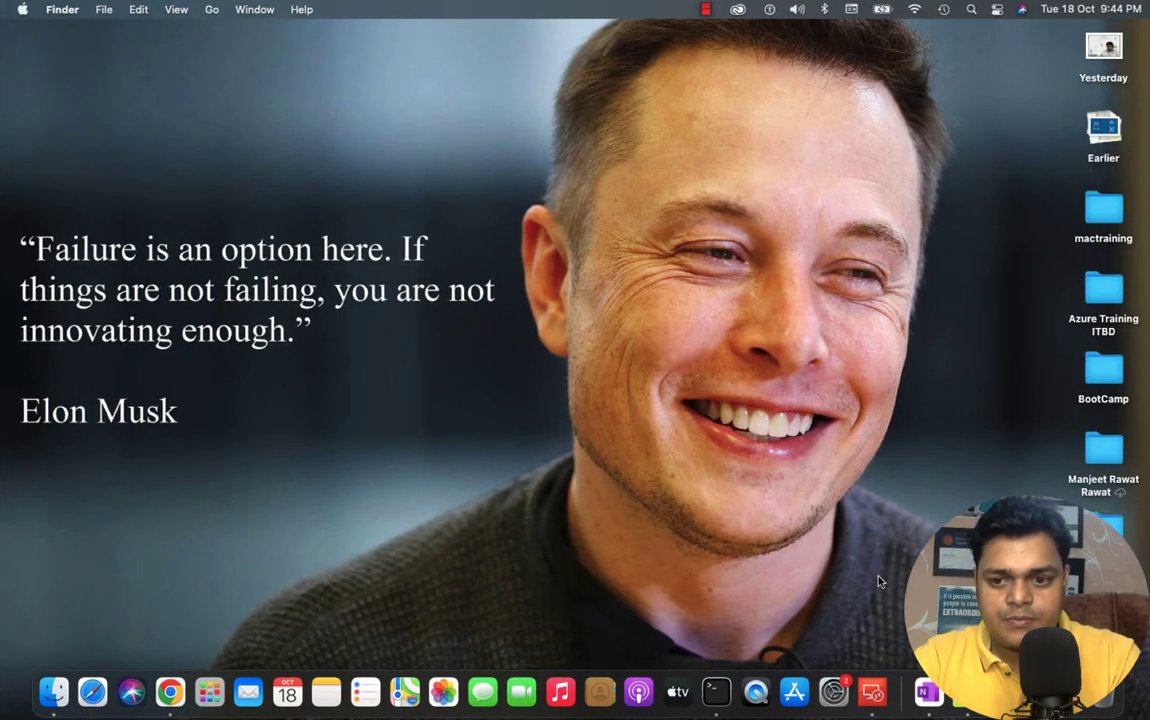
click(872, 680)
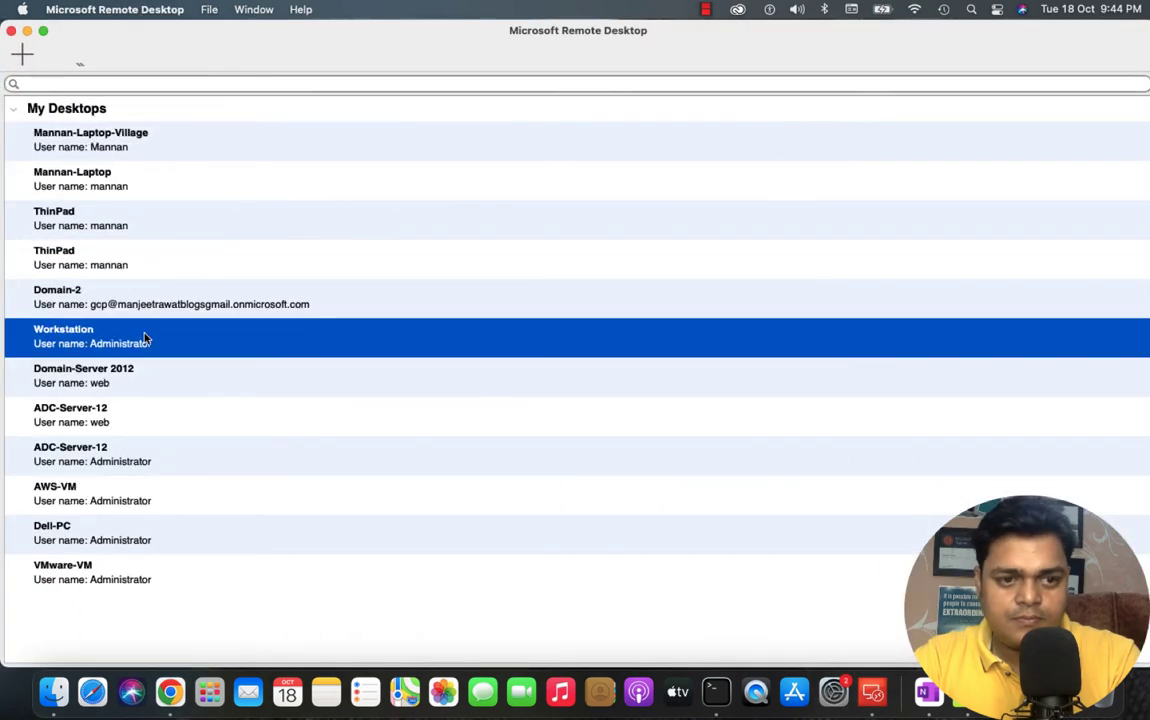
double_click(145, 338)
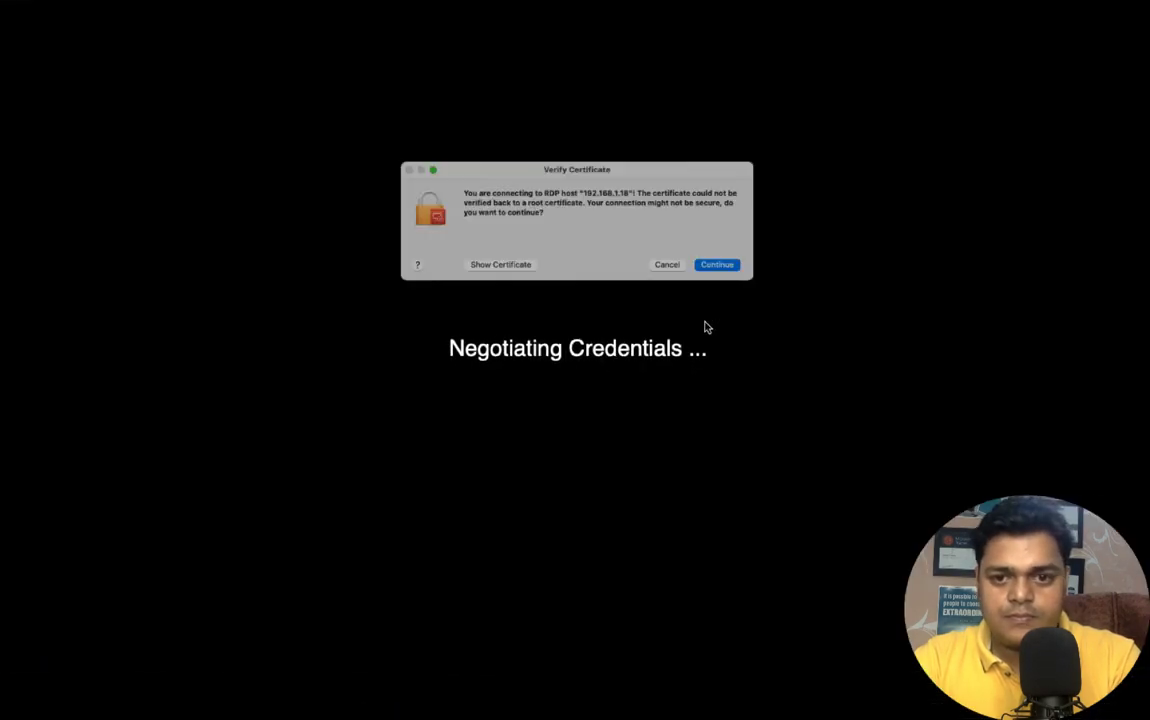
click(756, 279)
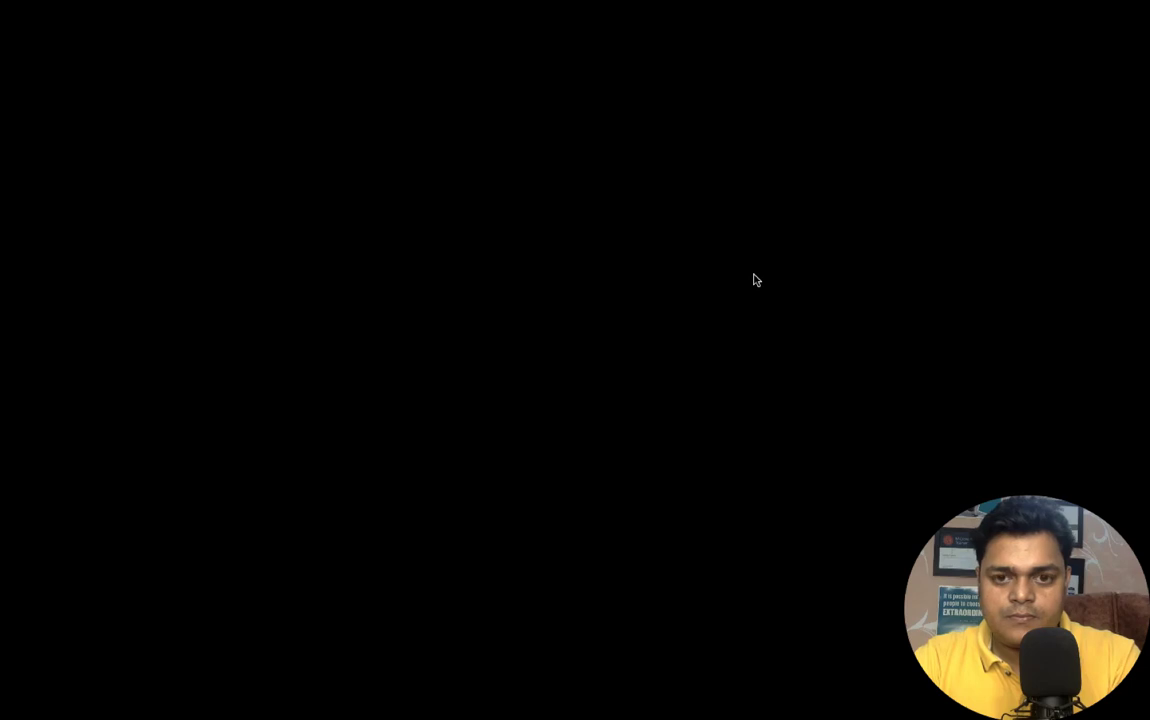
- Return to the remote session and finish signing in until Choose a Storage Sync Service appears
key(ctrl+Right)
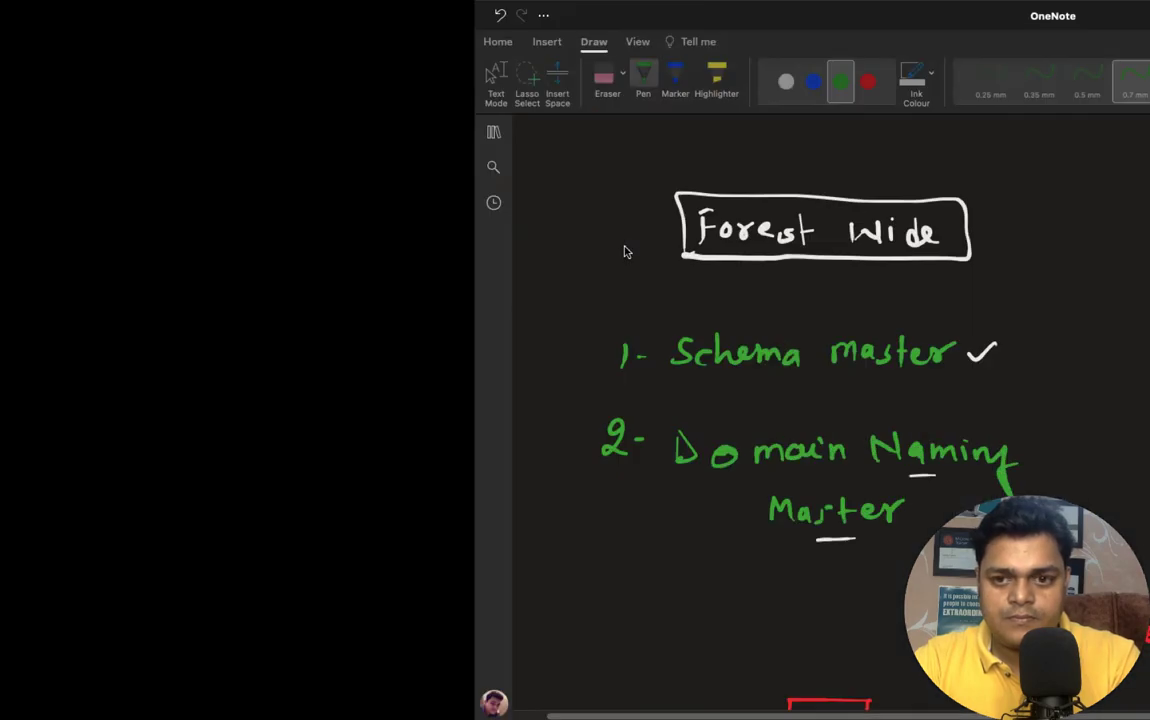
key(ctrl+Left)
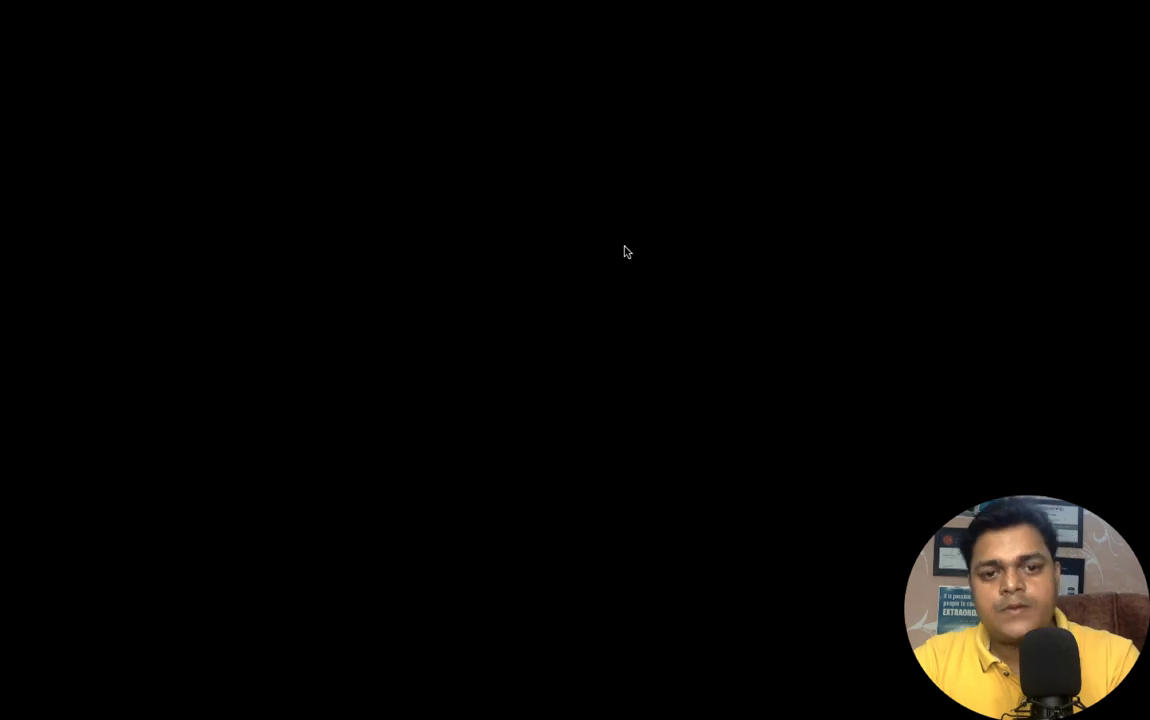
key(ctrl+Left)
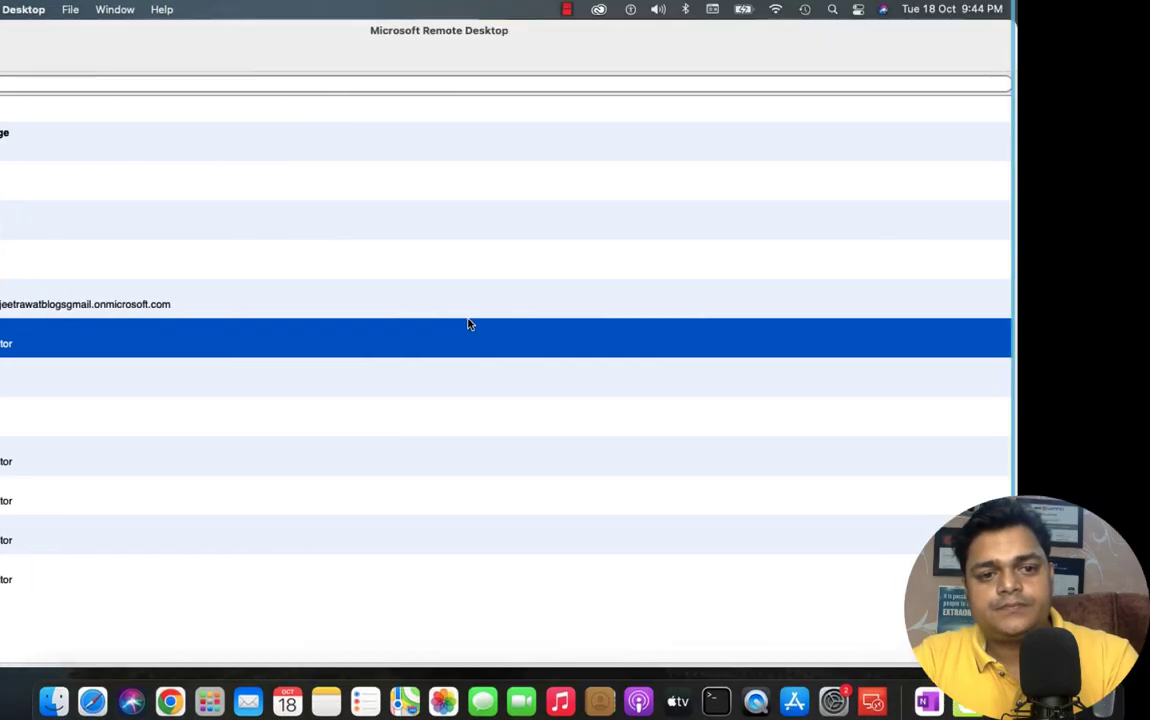
key(ctrl+Right)
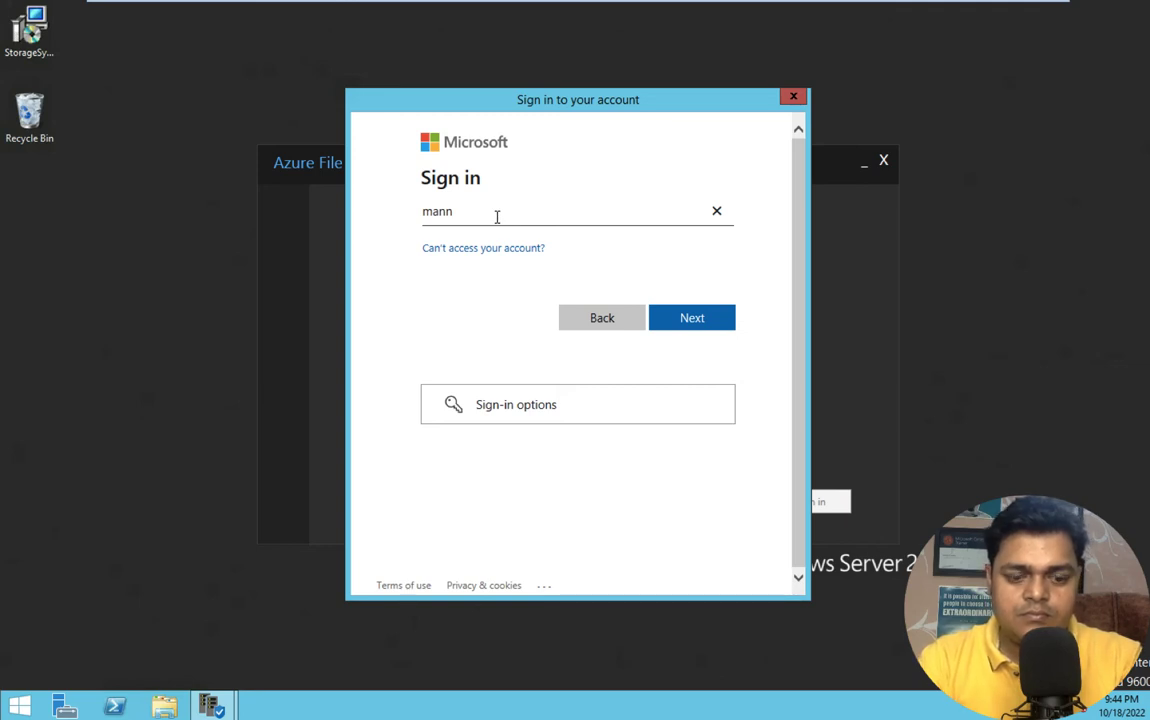
text(a)
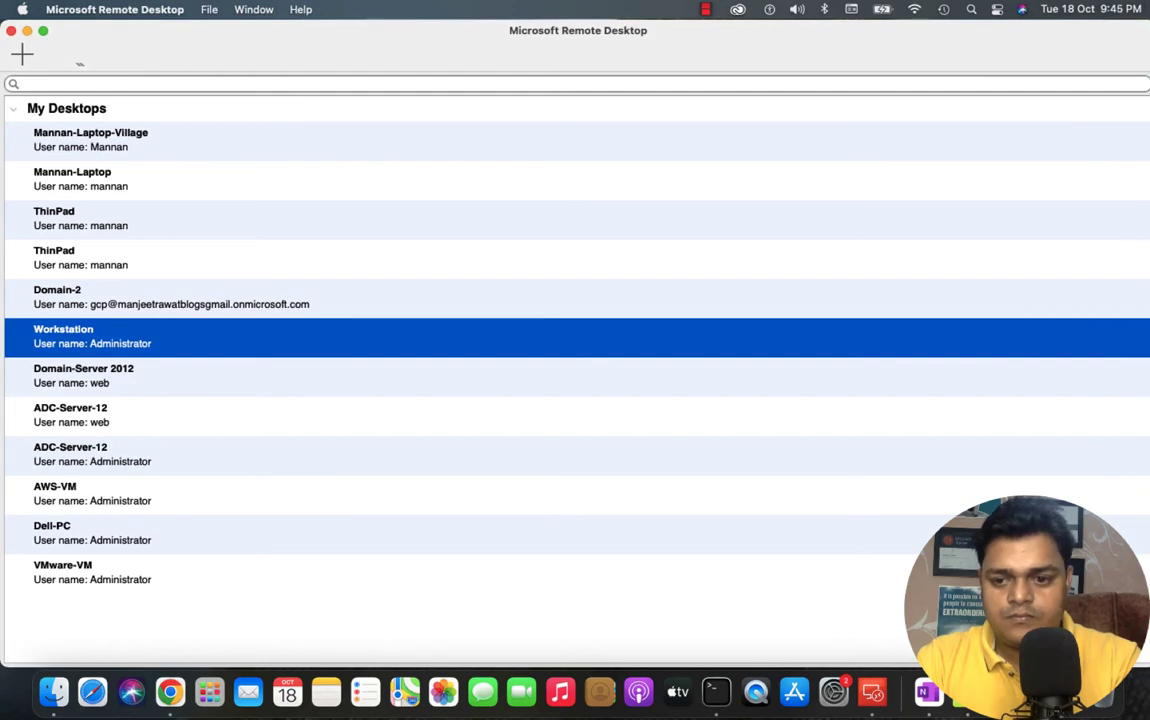
right_click(968, 692)
click(1020, 515)
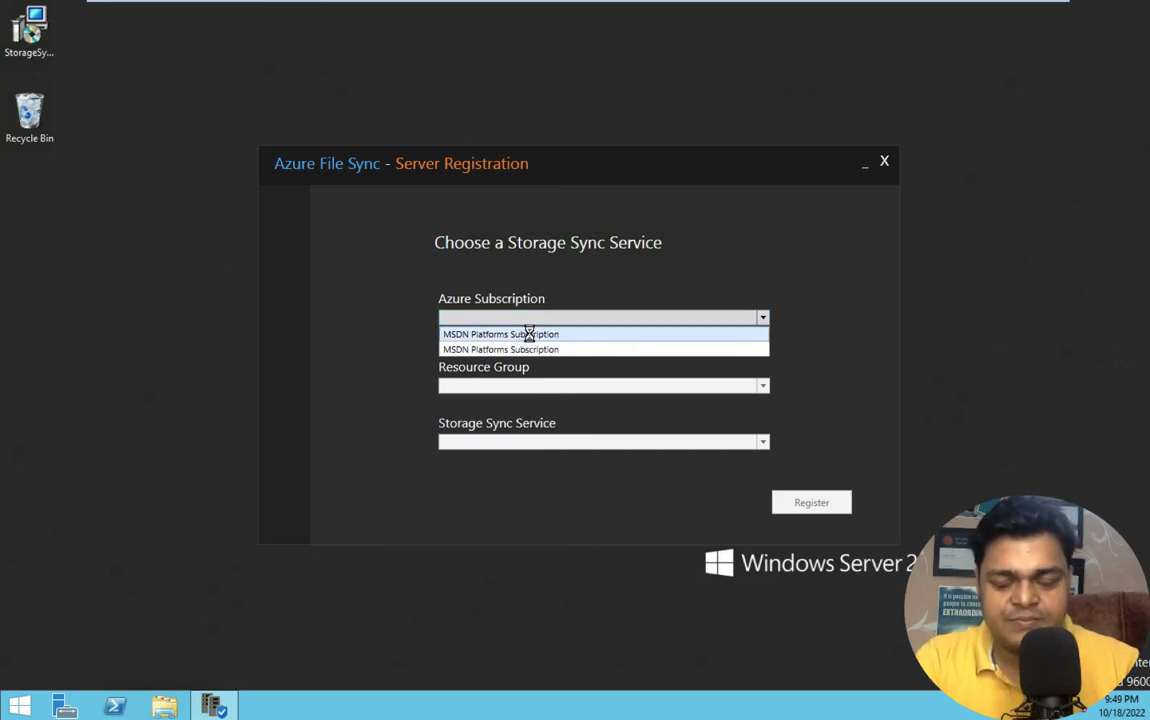
- Register the server with azurefilesyn in resource group AVD-Class under MSDN Platforms Subscription
click(527, 335)
click(672, 318)
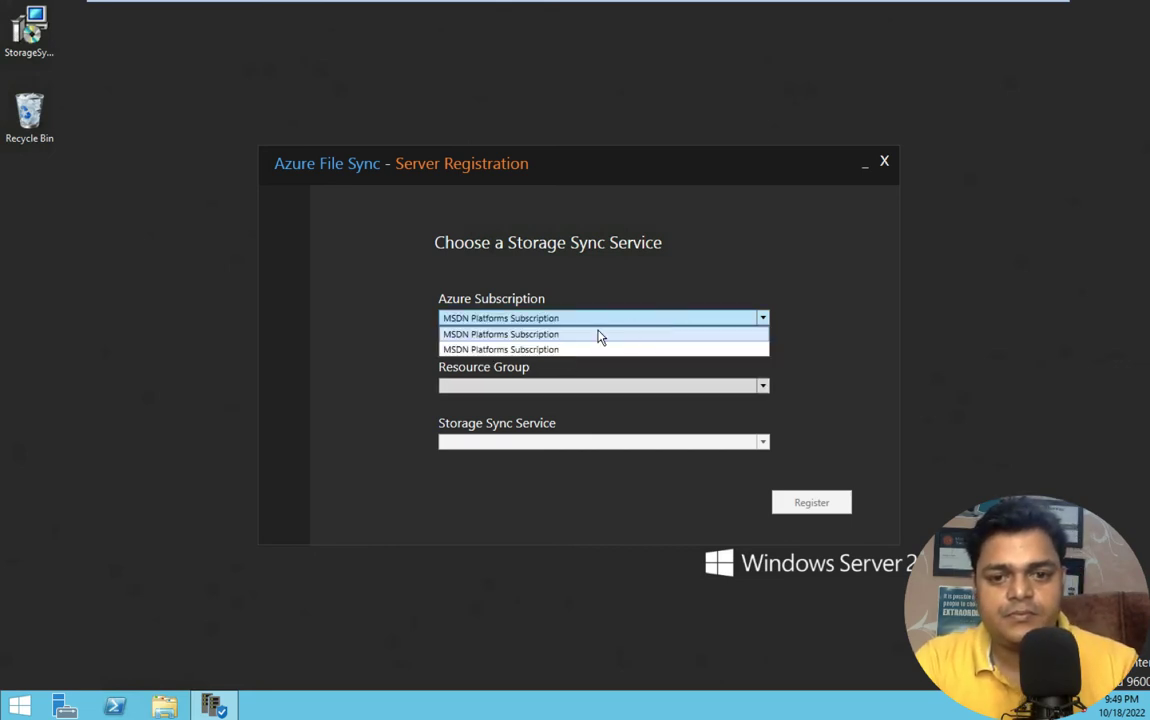
click(503, 350)
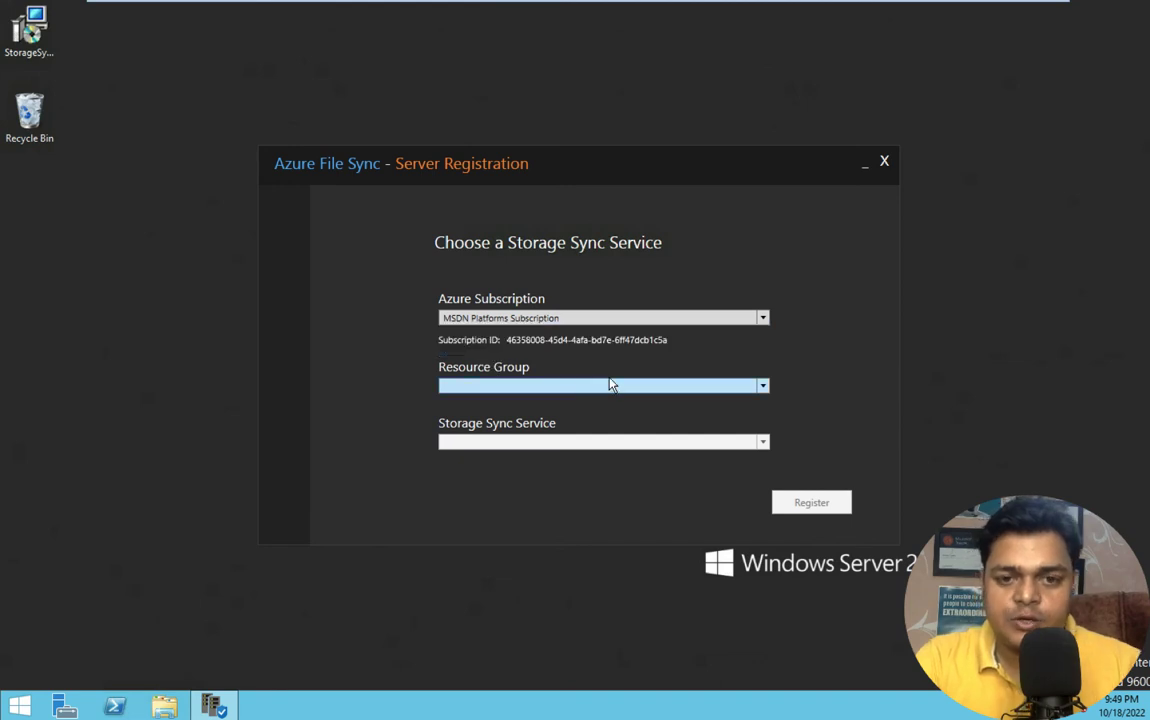
click(577, 385)
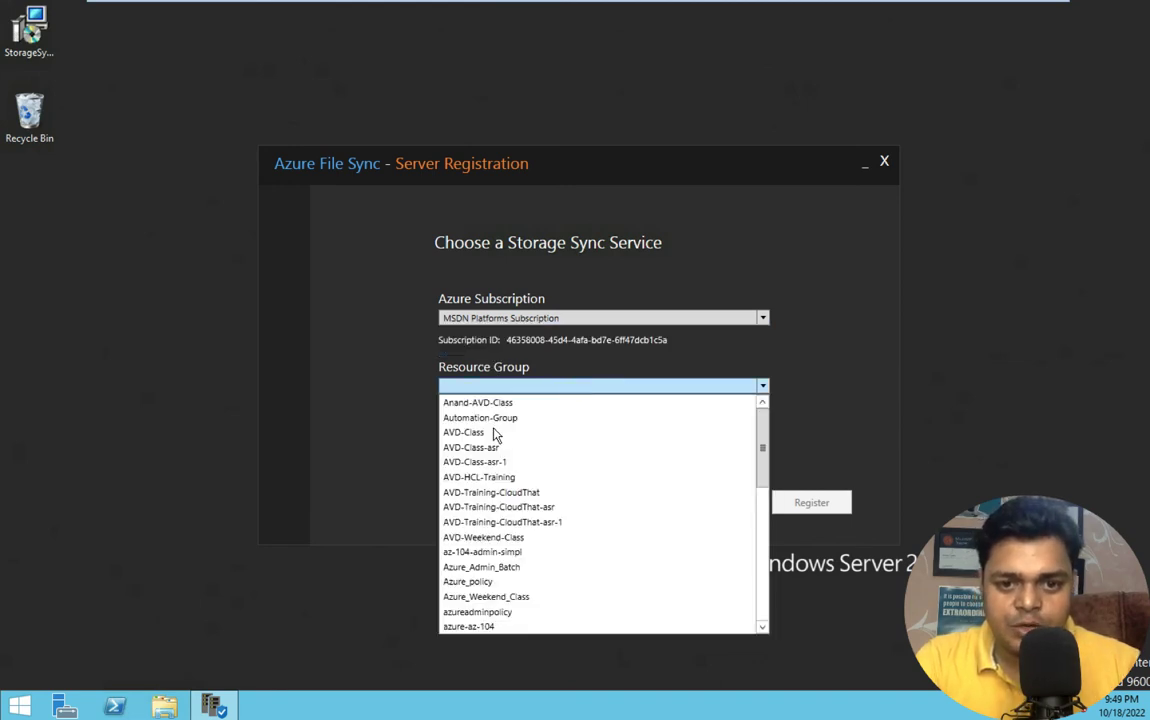
click(452, 436)
click(526, 441)
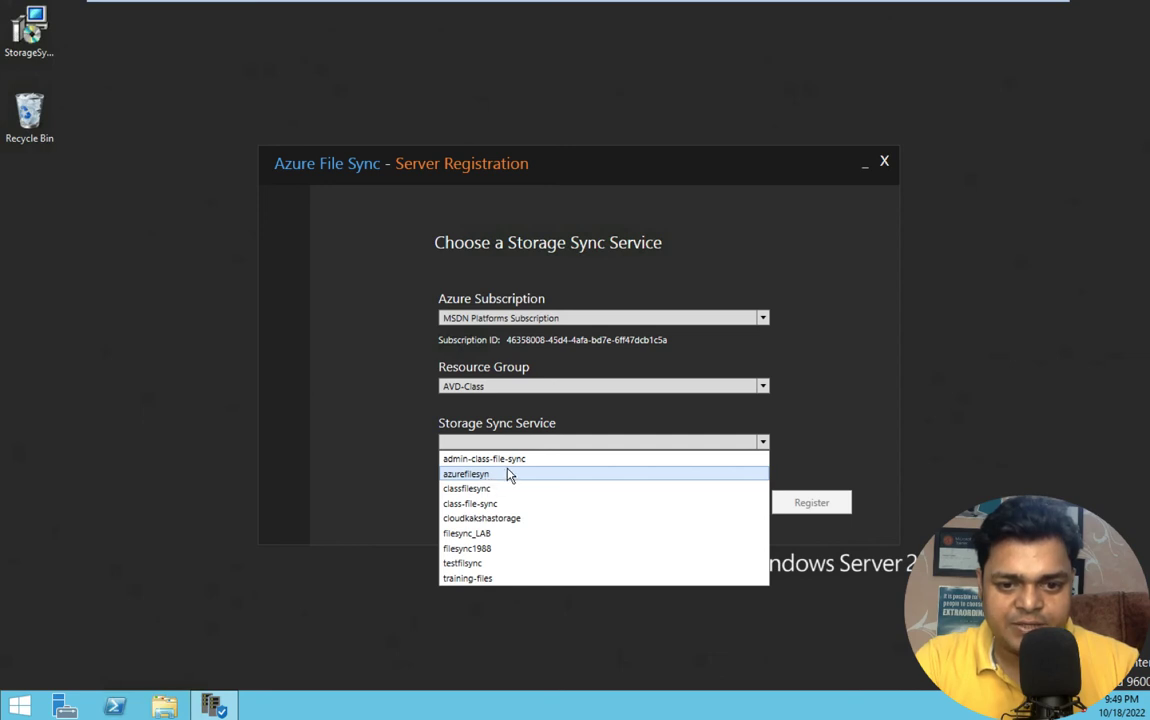
click(508, 476)
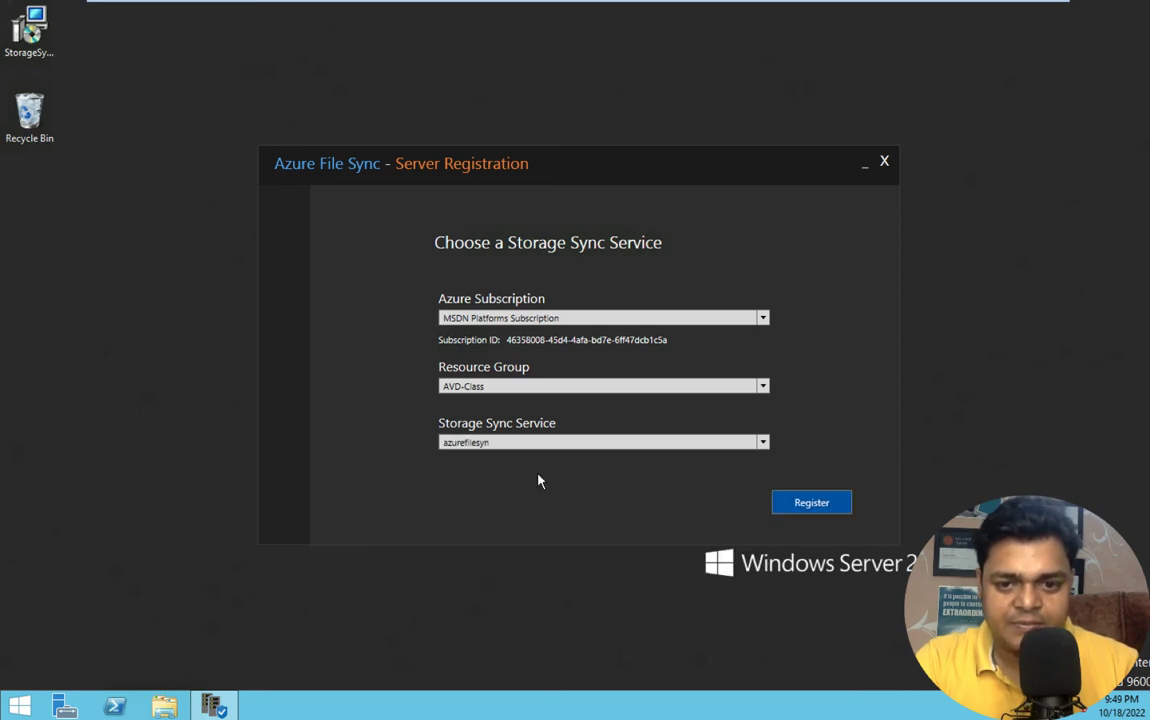
click(816, 503)
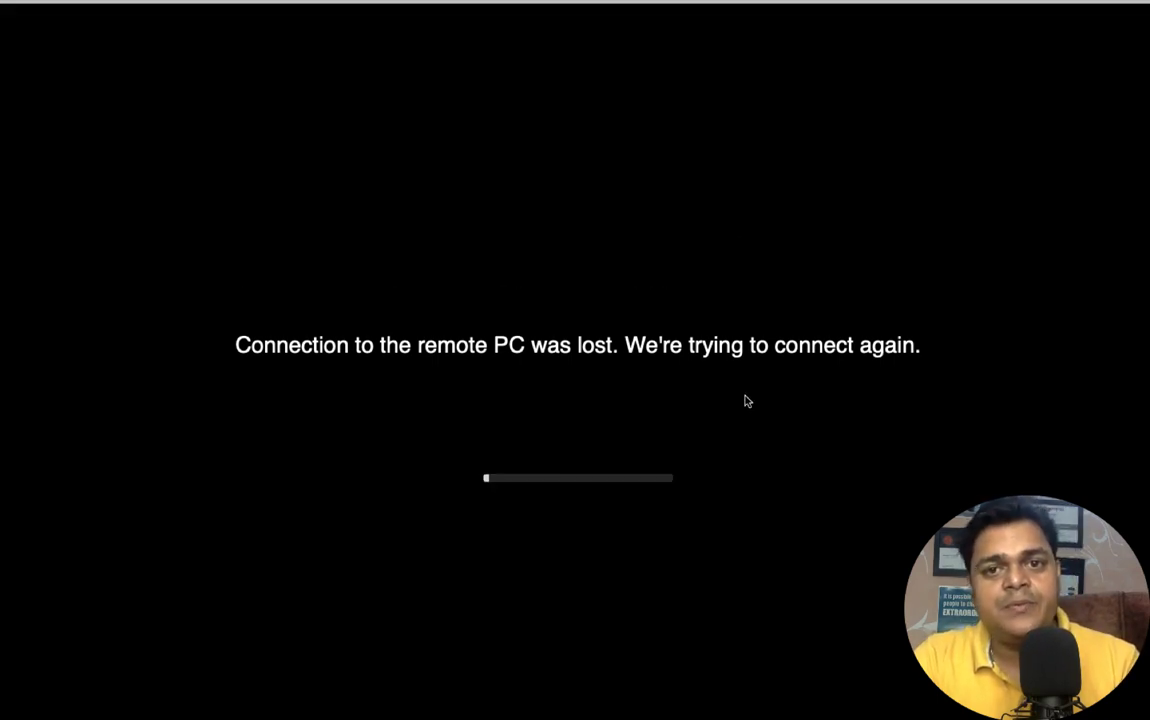
- Refresh azurefilesyn's Registered servers to confirm Domain.cloud.com is online, then open Sync groups
key(ctrl+Left)
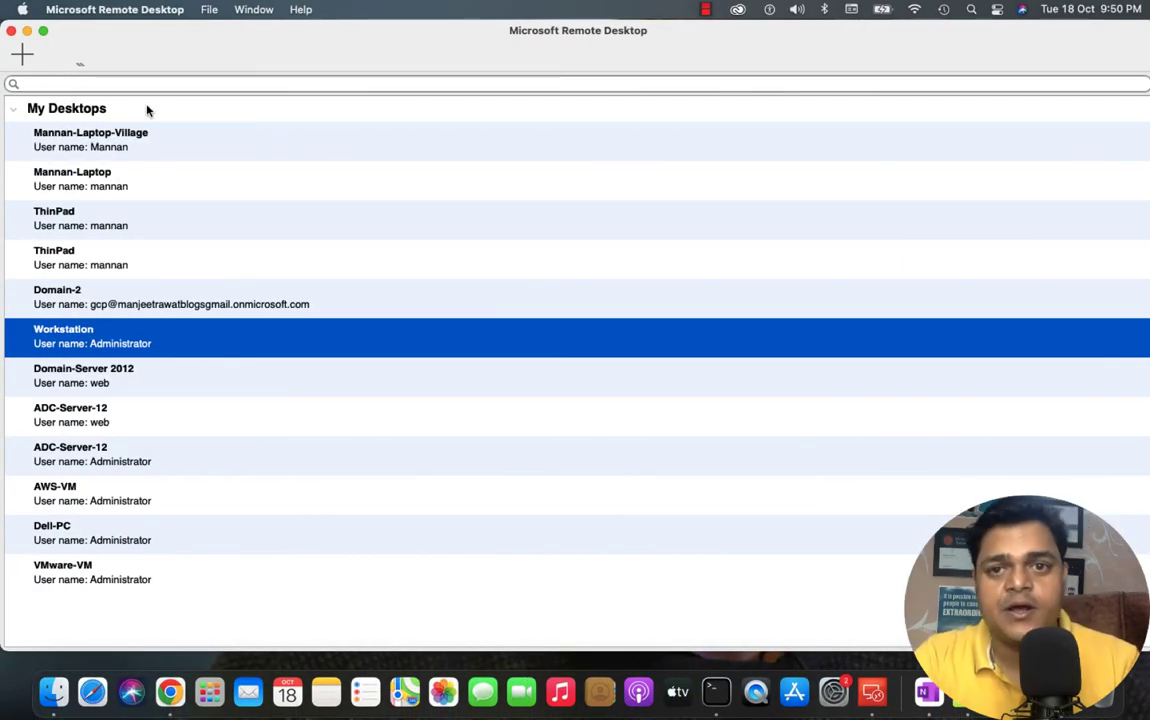
key(ctrl+Right)
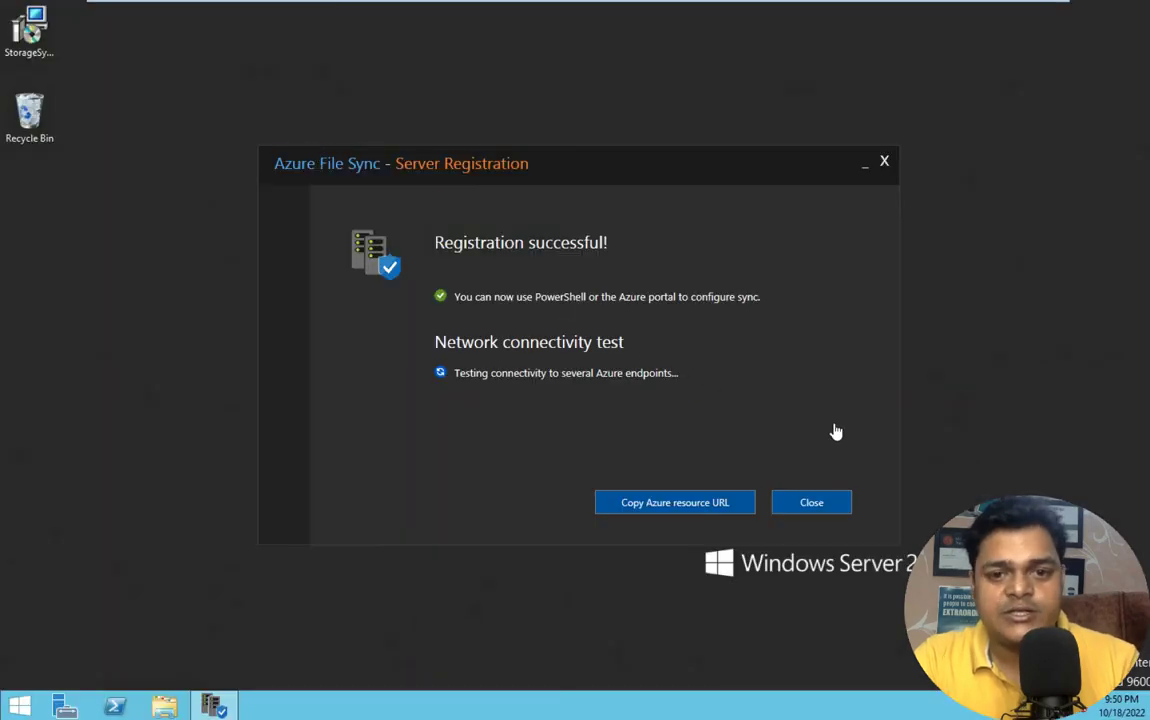
mouse_move(857, 3)
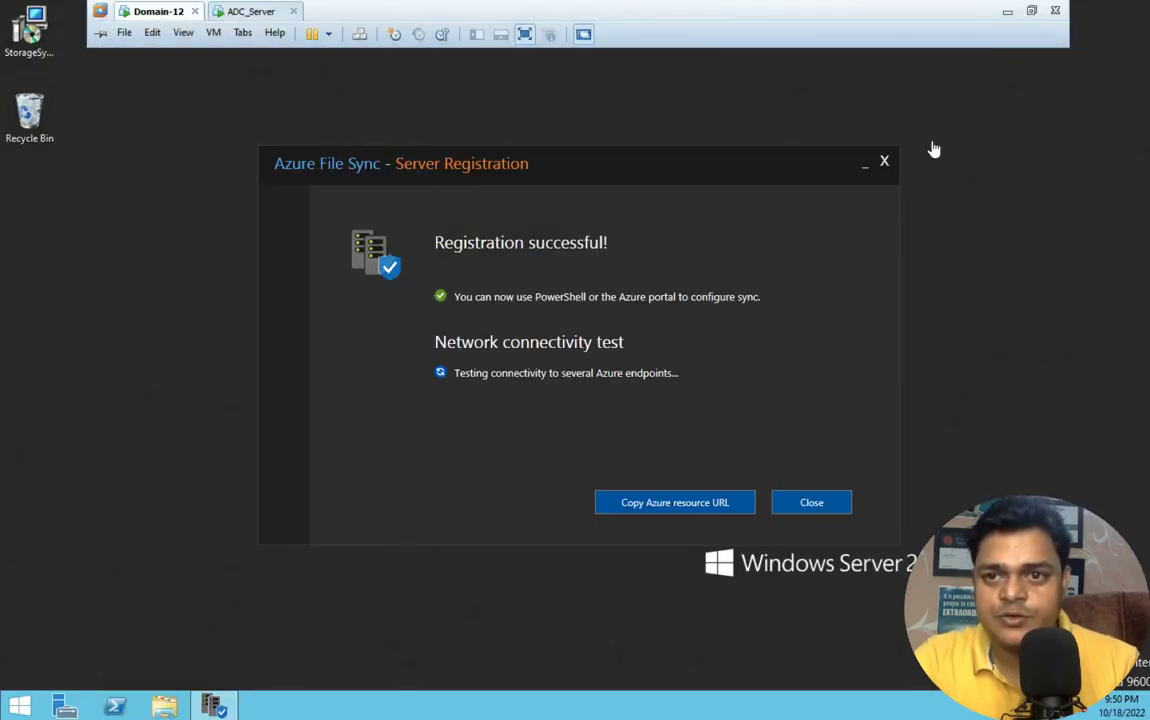
click(1007, 13)
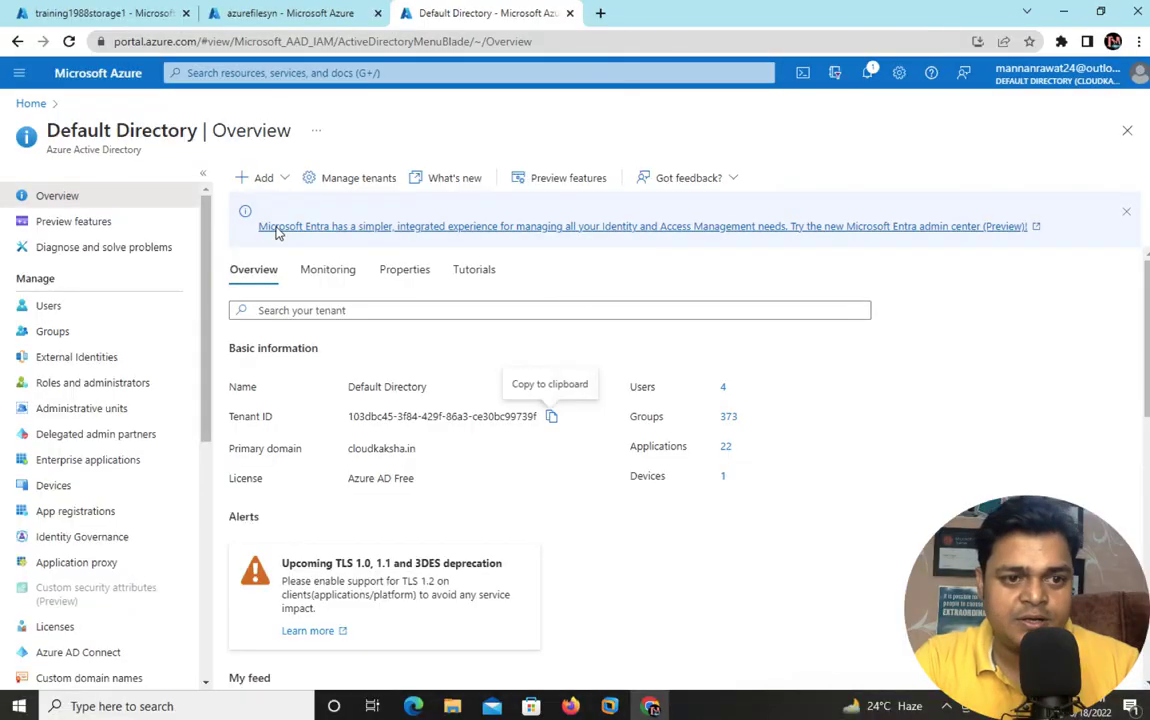
click(300, 15)
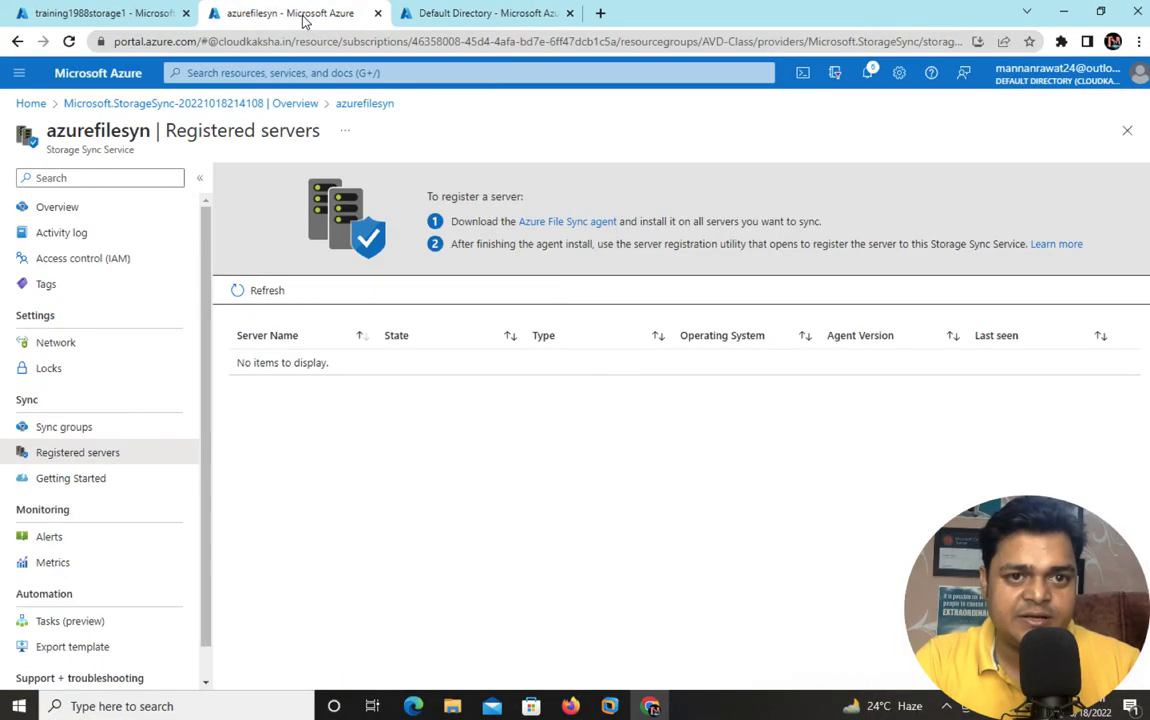
click(240, 294)
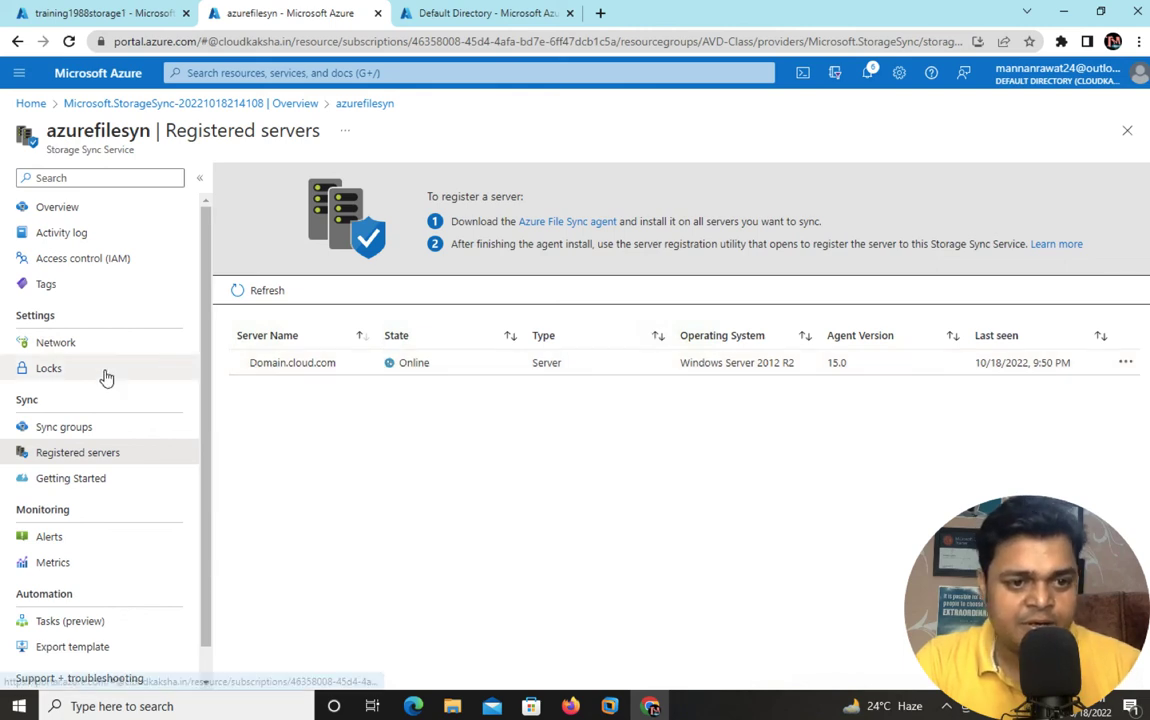
click(64, 430)
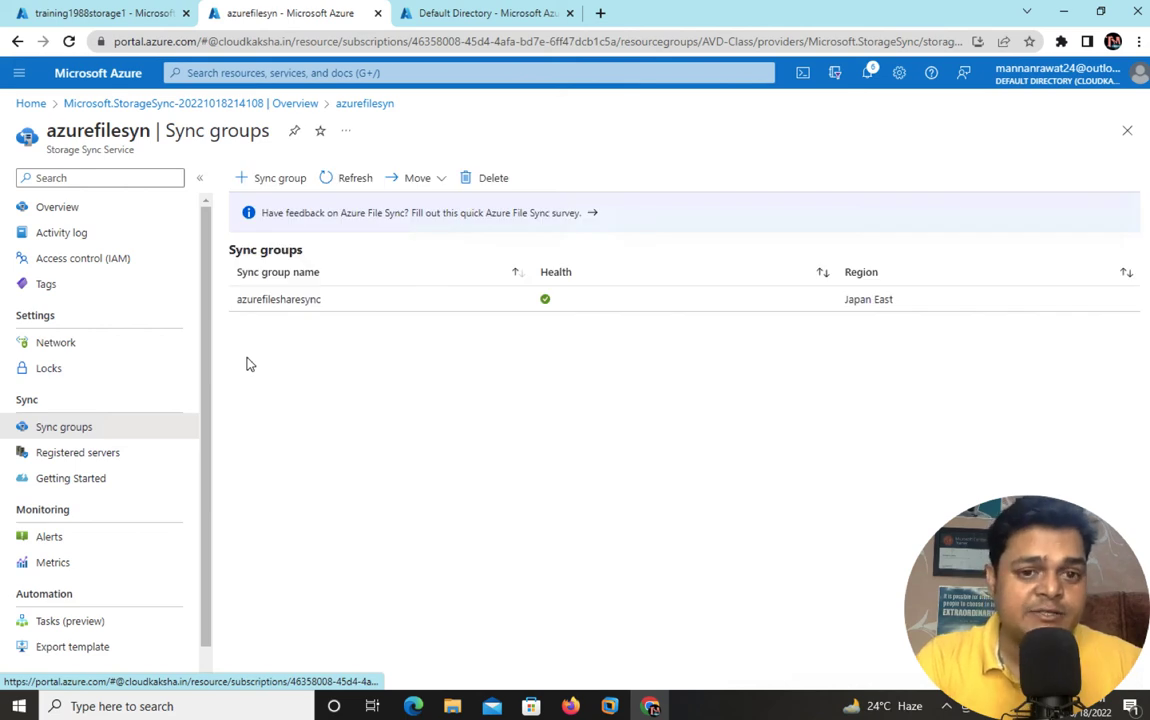
- Start a new server endpoint in azurefilesharesync with Domain.cloud.com as the registered server
click(276, 304)
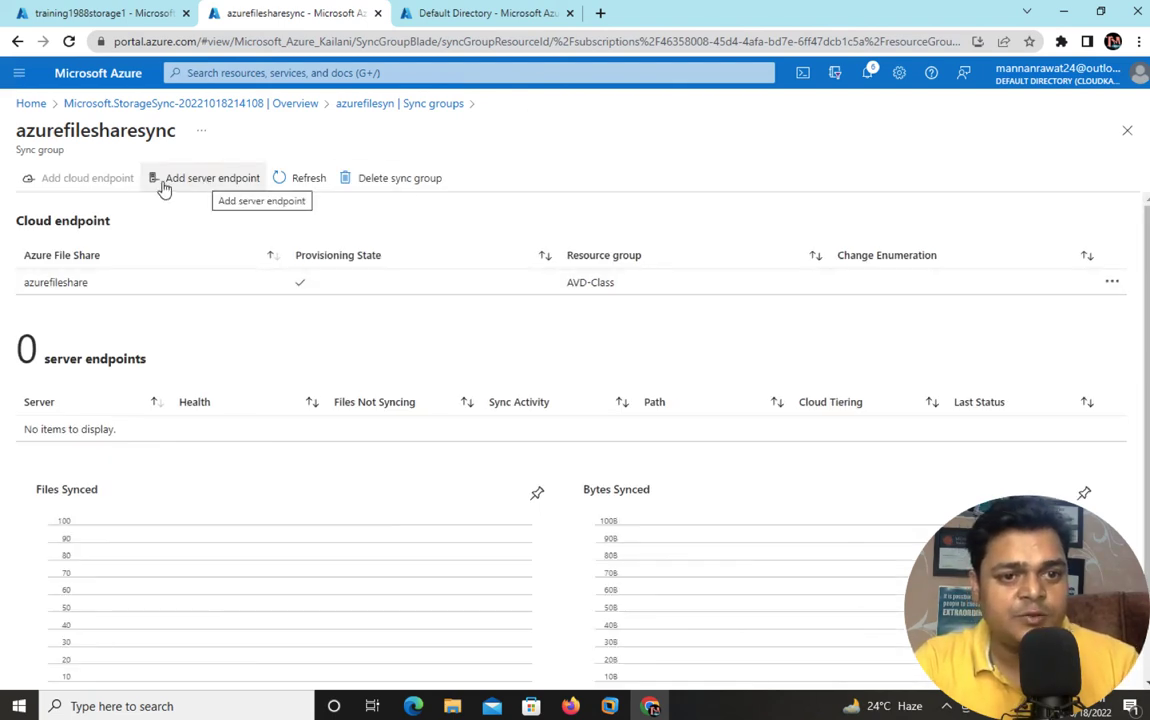
click(206, 182)
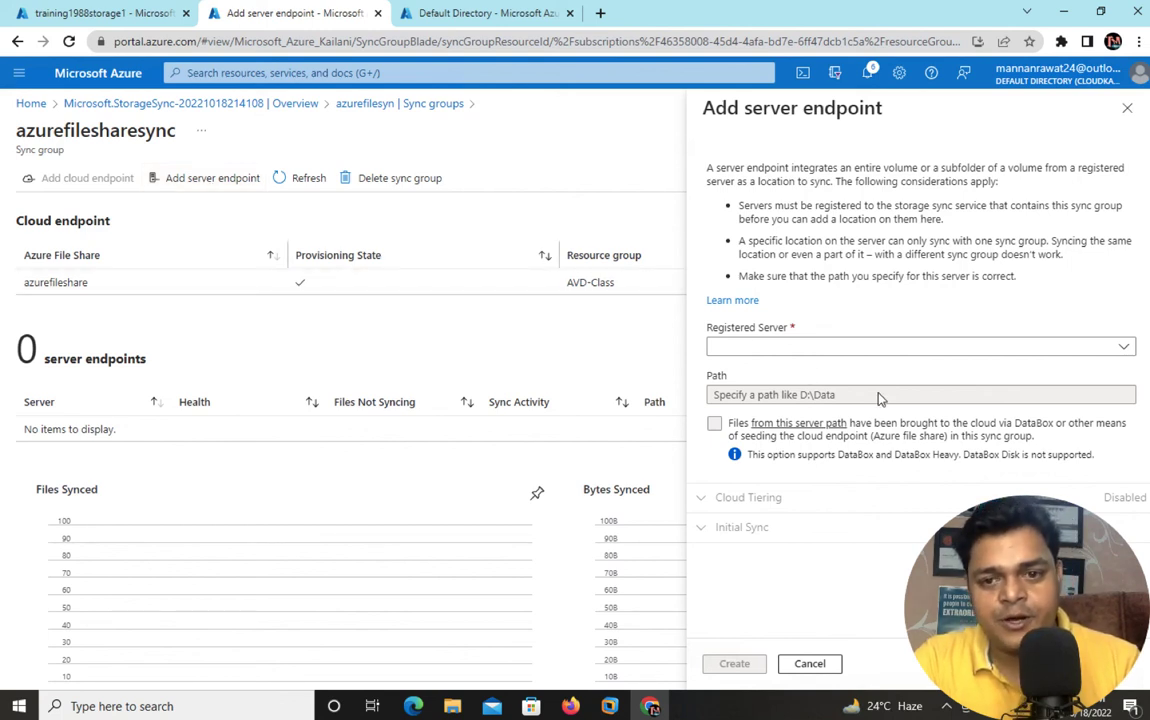
click(846, 348)
click(735, 369)
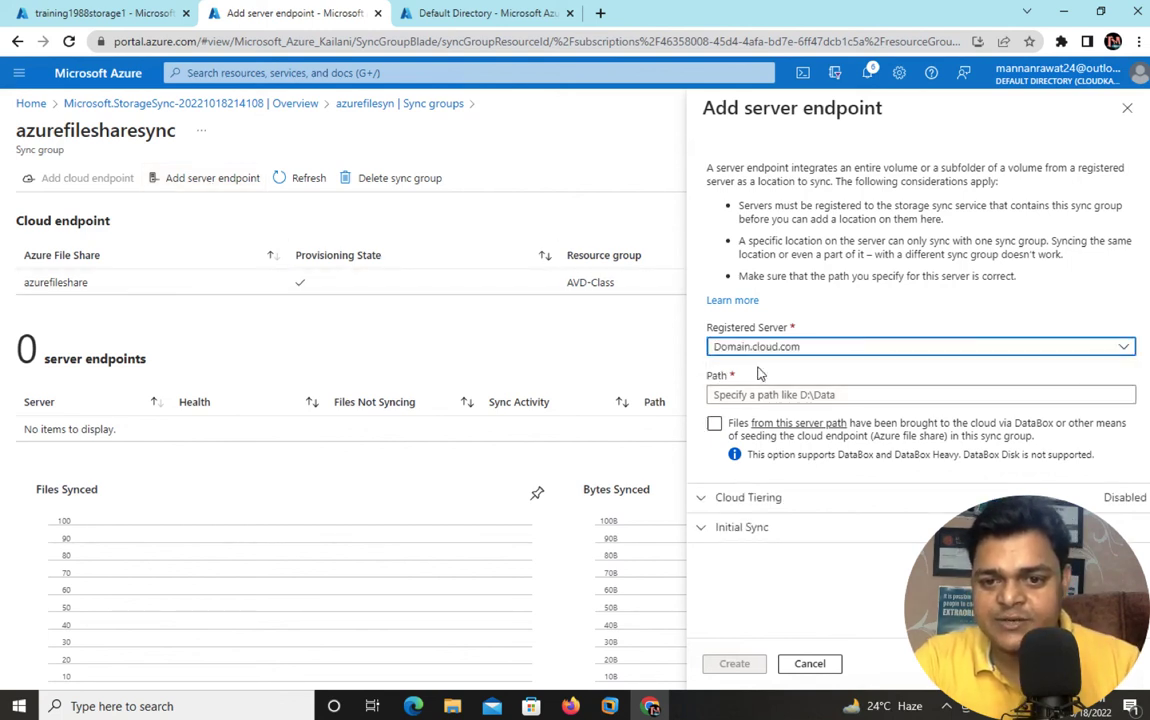
click(733, 395)
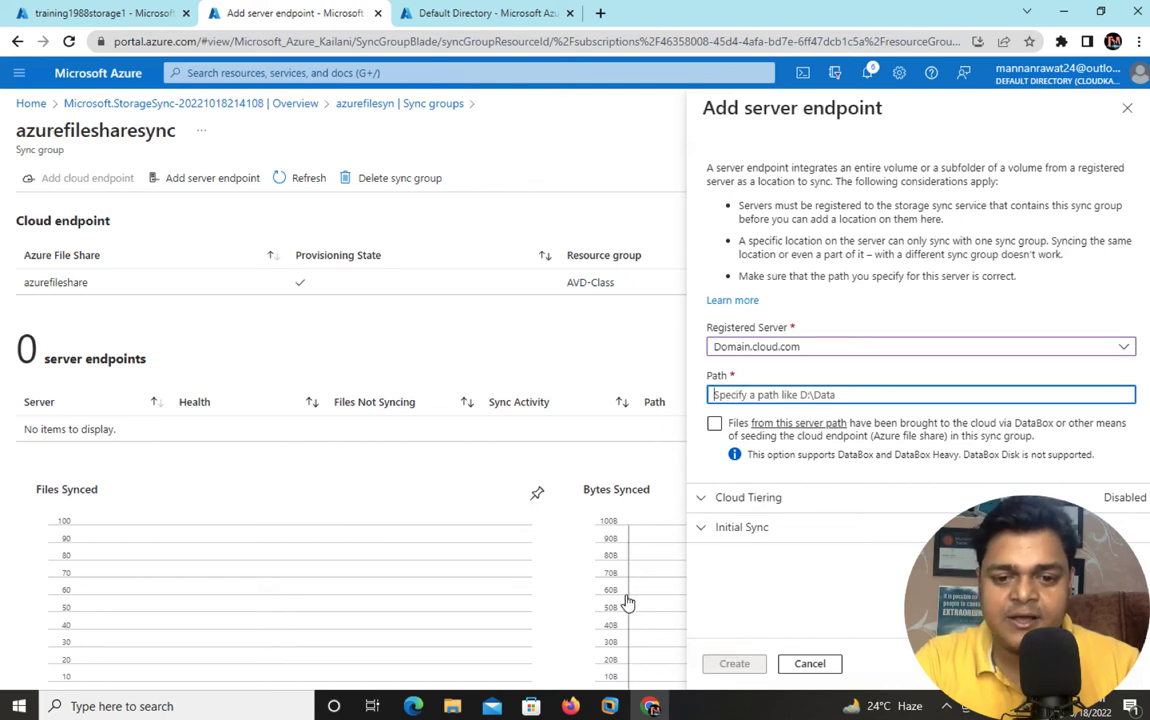
- Copy the E:\localshare folder path from the server's File Explorer and return to the portal
mouse_move(609, 706)
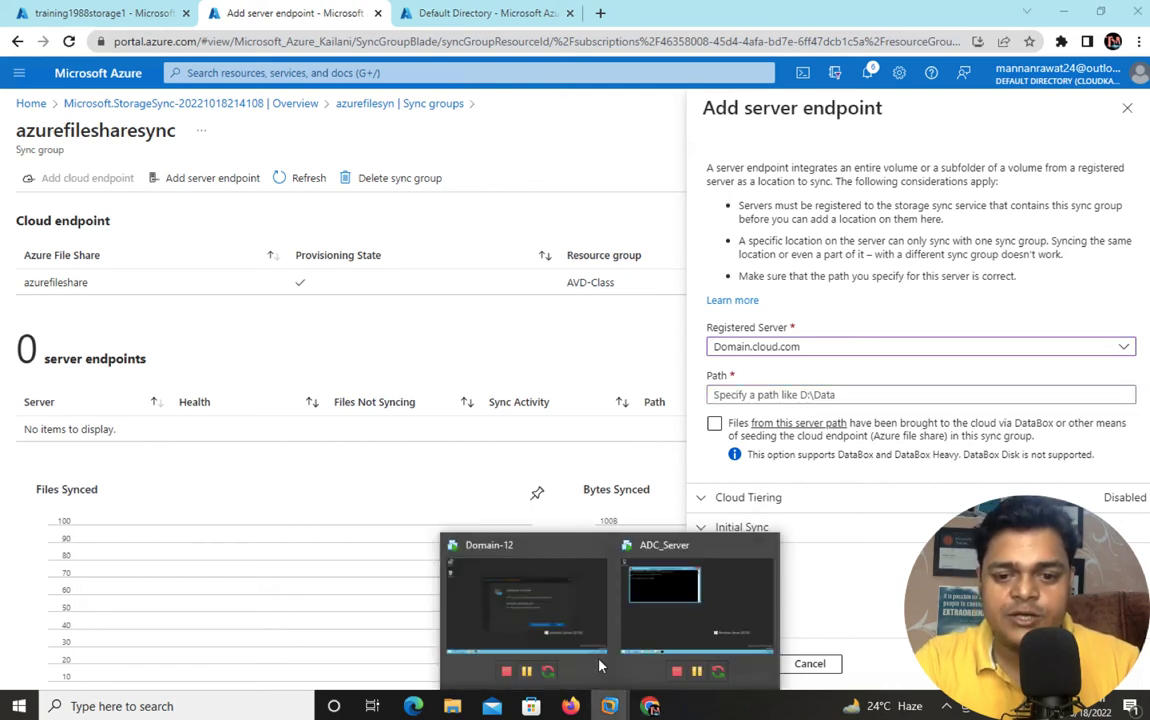
click(515, 545)
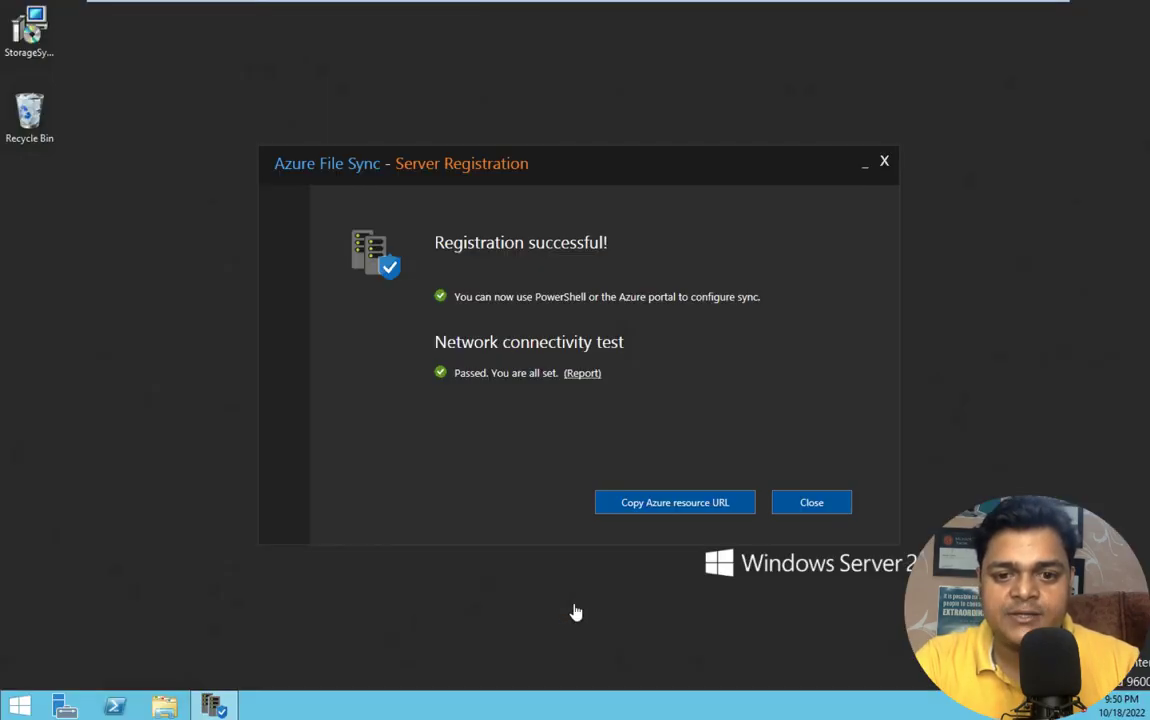
click(165, 708)
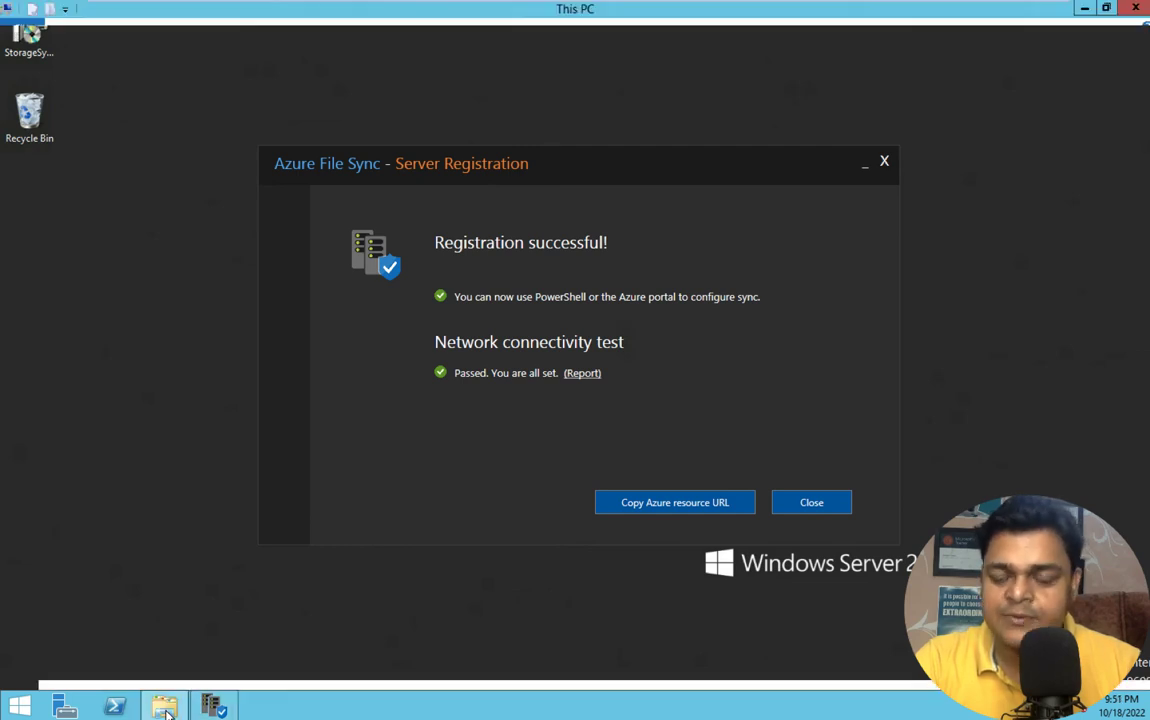
double_click(812, 227)
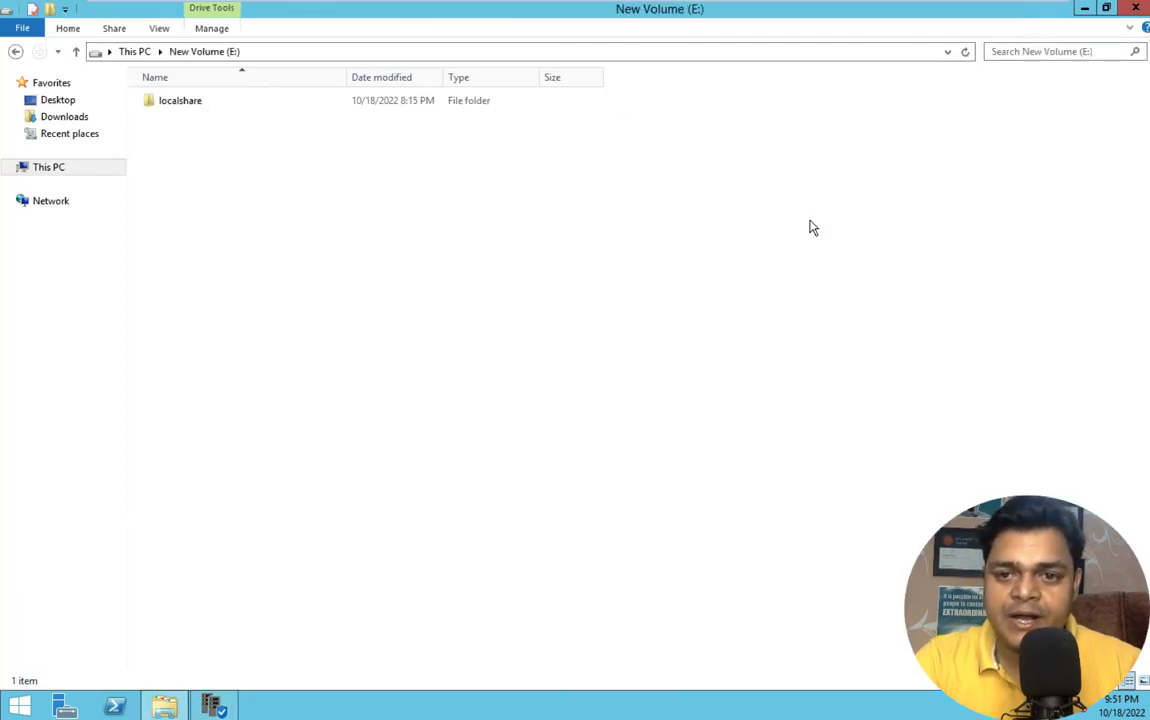
click(185, 108)
double_click(185, 108)
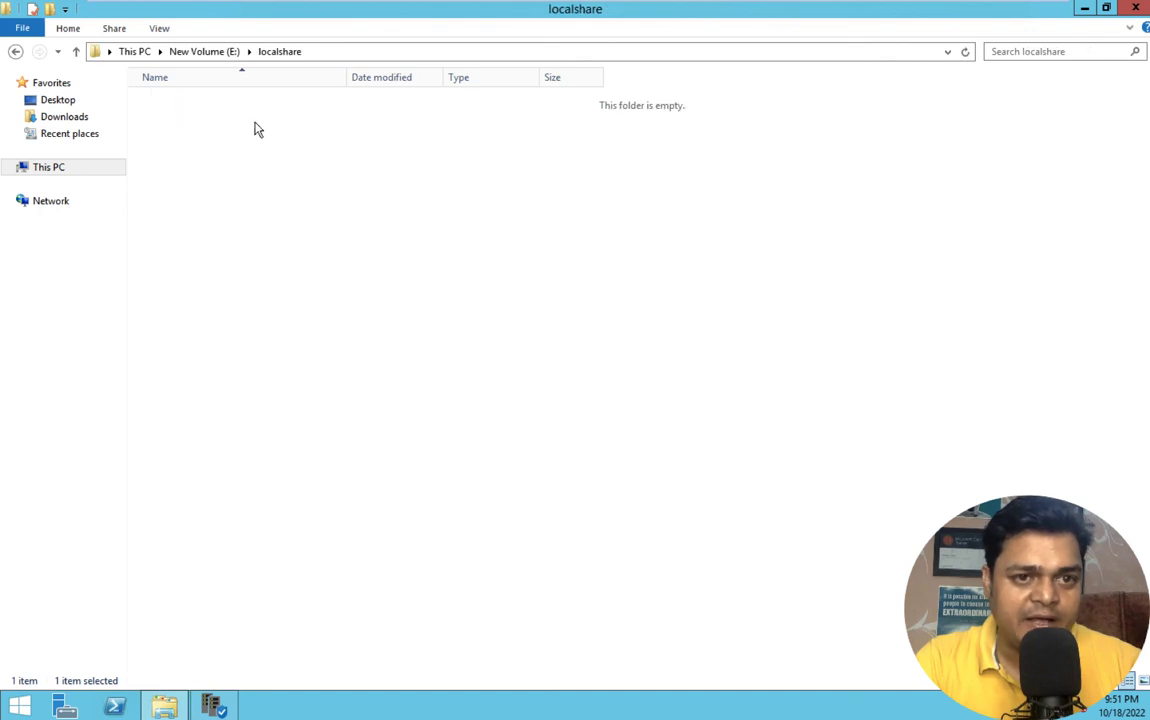
click(338, 51)
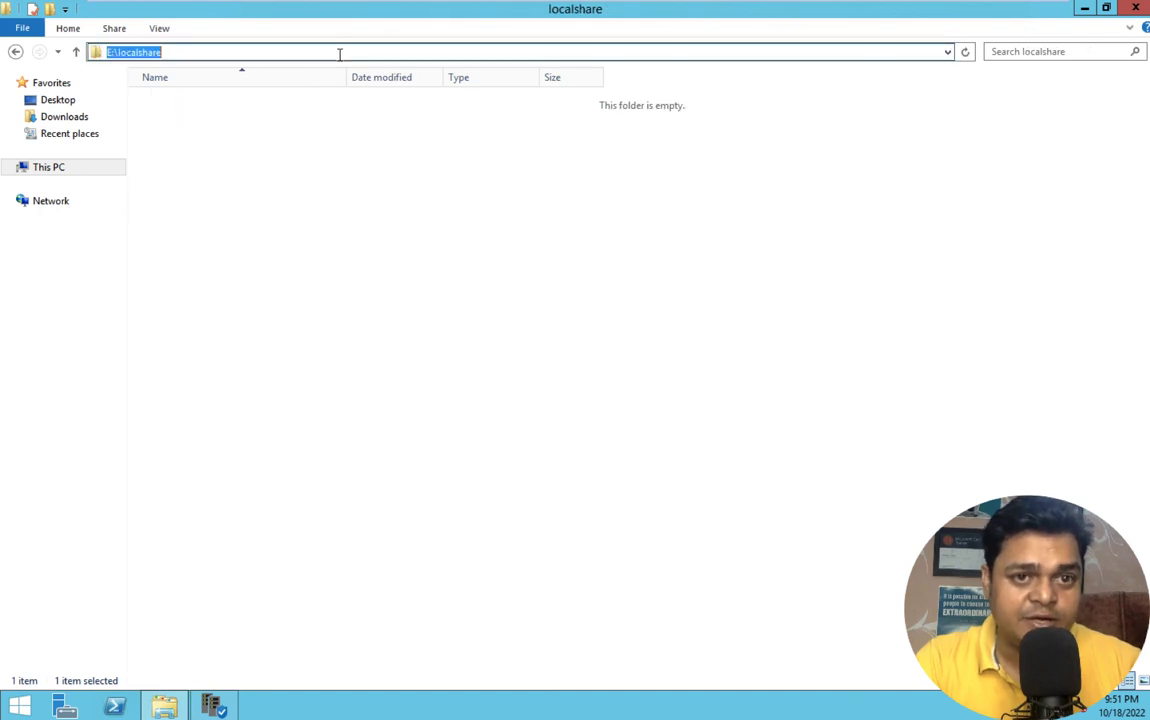
right_click(137, 51)
click(172, 99)
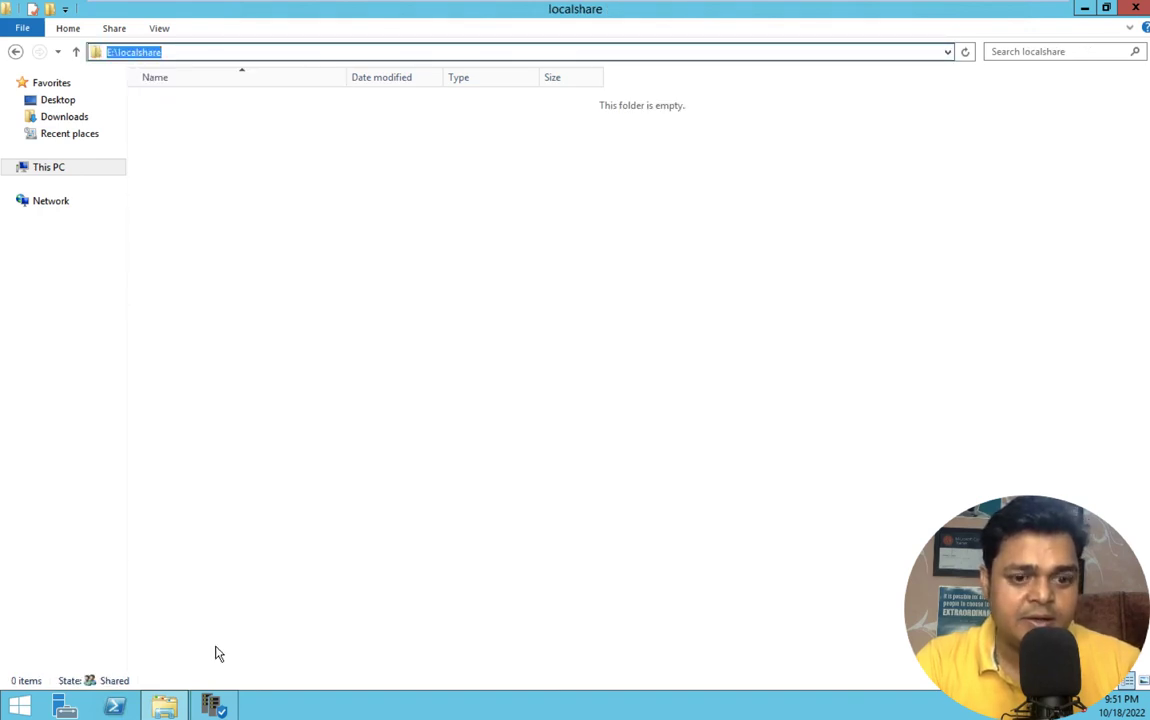
mouse_move(857, 5)
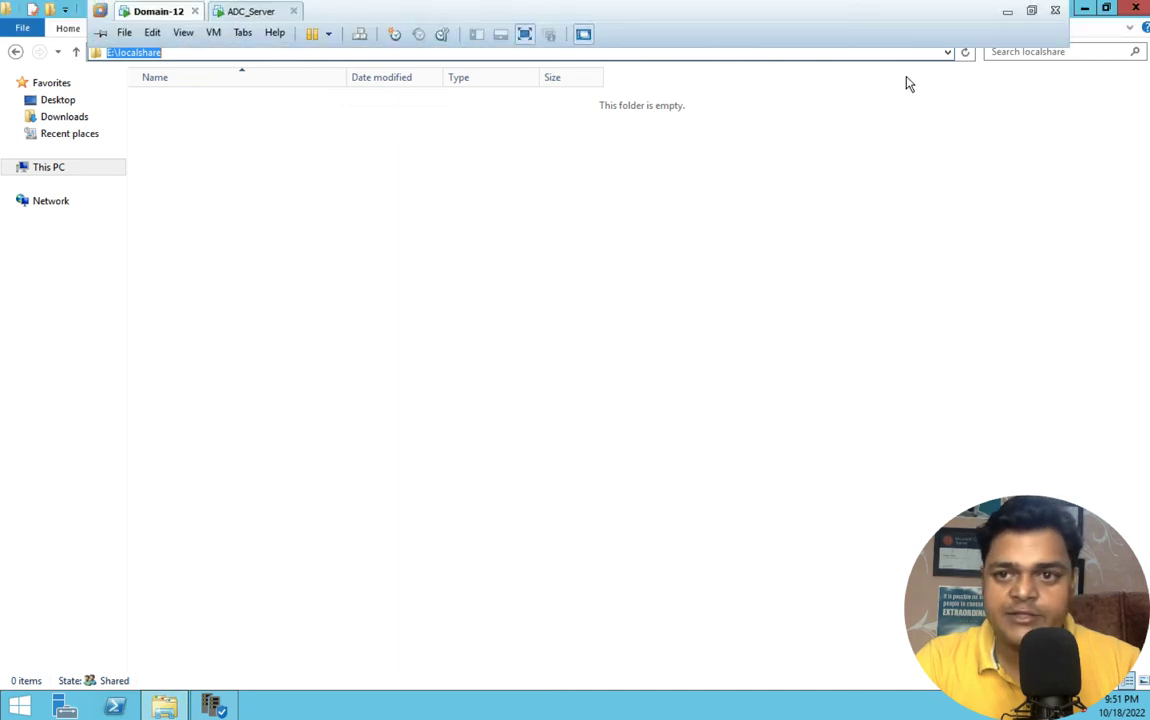
click(1006, 13)
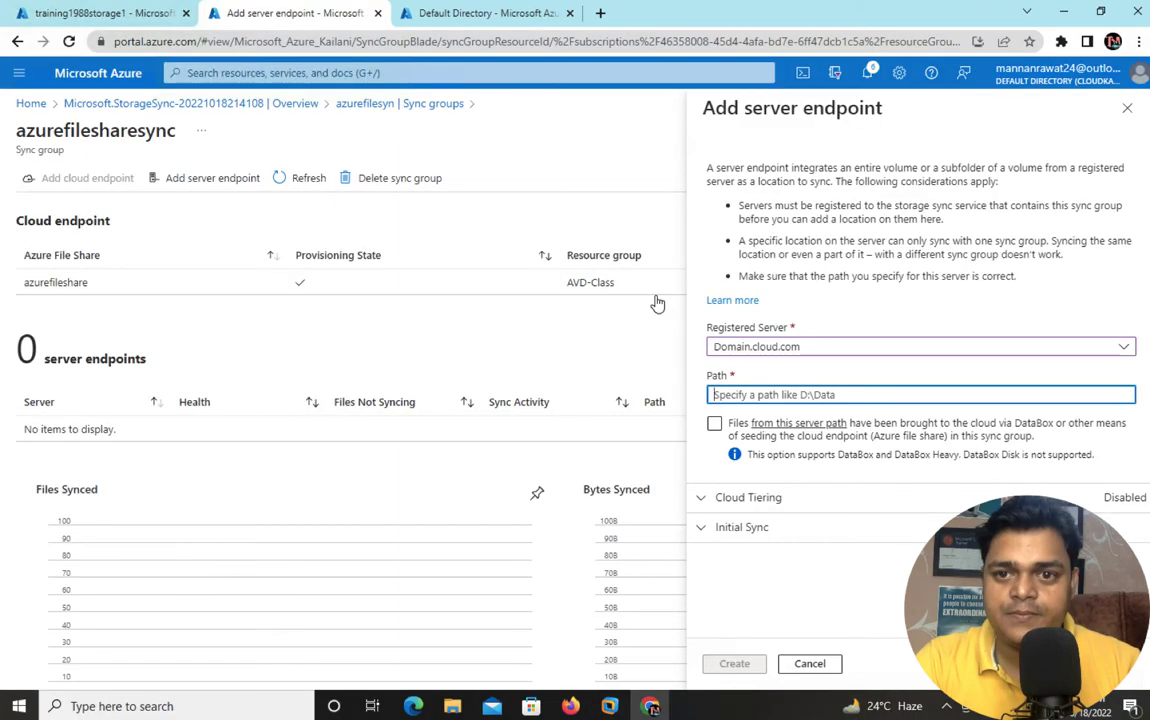
- Paste E:\localshare as the endpoint path and create the Domain.cloud.com server endpoint
right_click(731, 394)
click(770, 516)
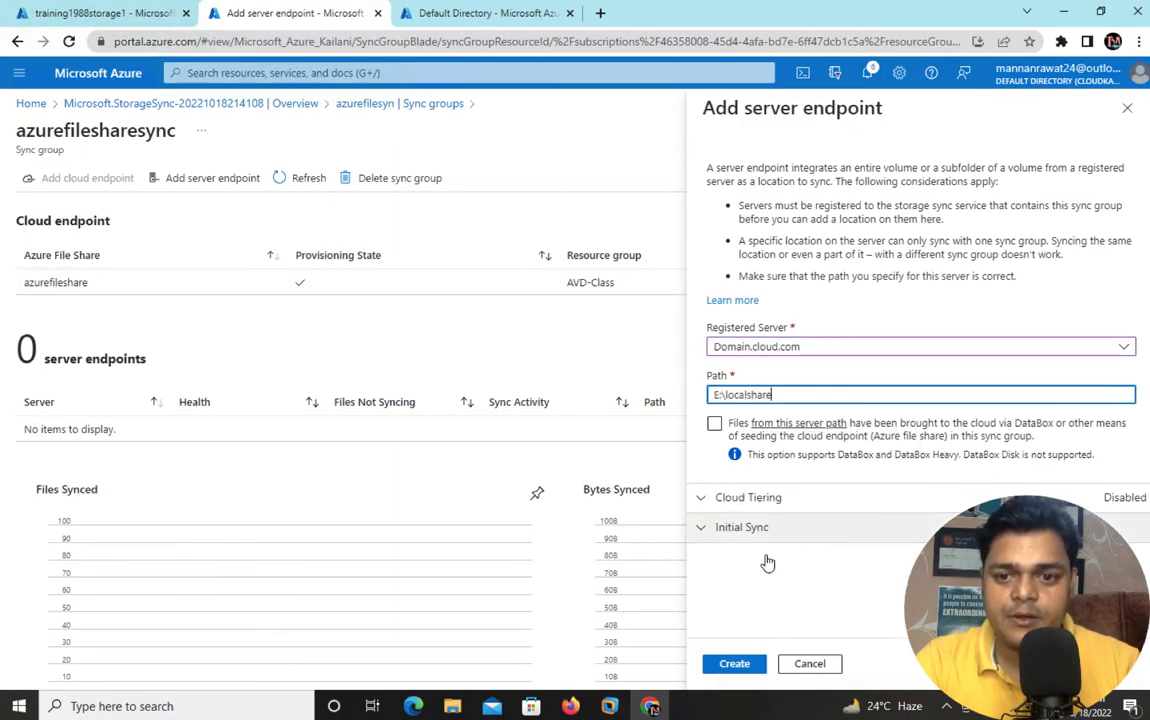
click(735, 664)
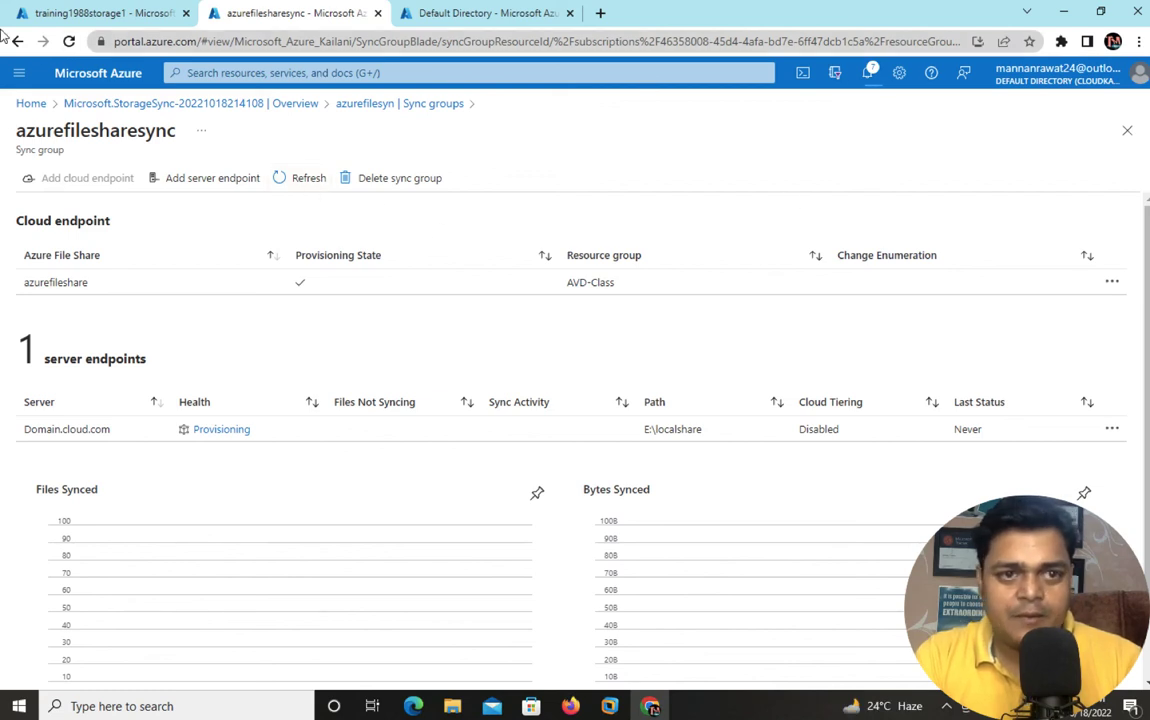
- Check that azurefileshare holds only .SystemShareInformation and the sync group endpoint is pending
click(90, 14)
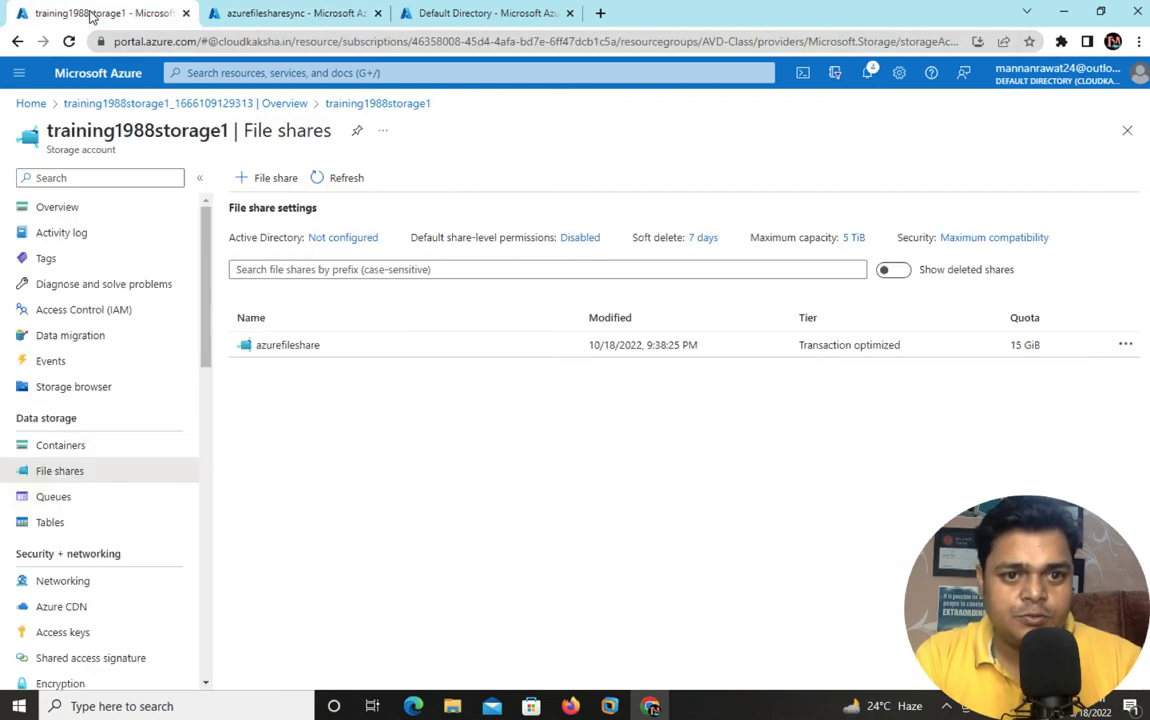
click(293, 346)
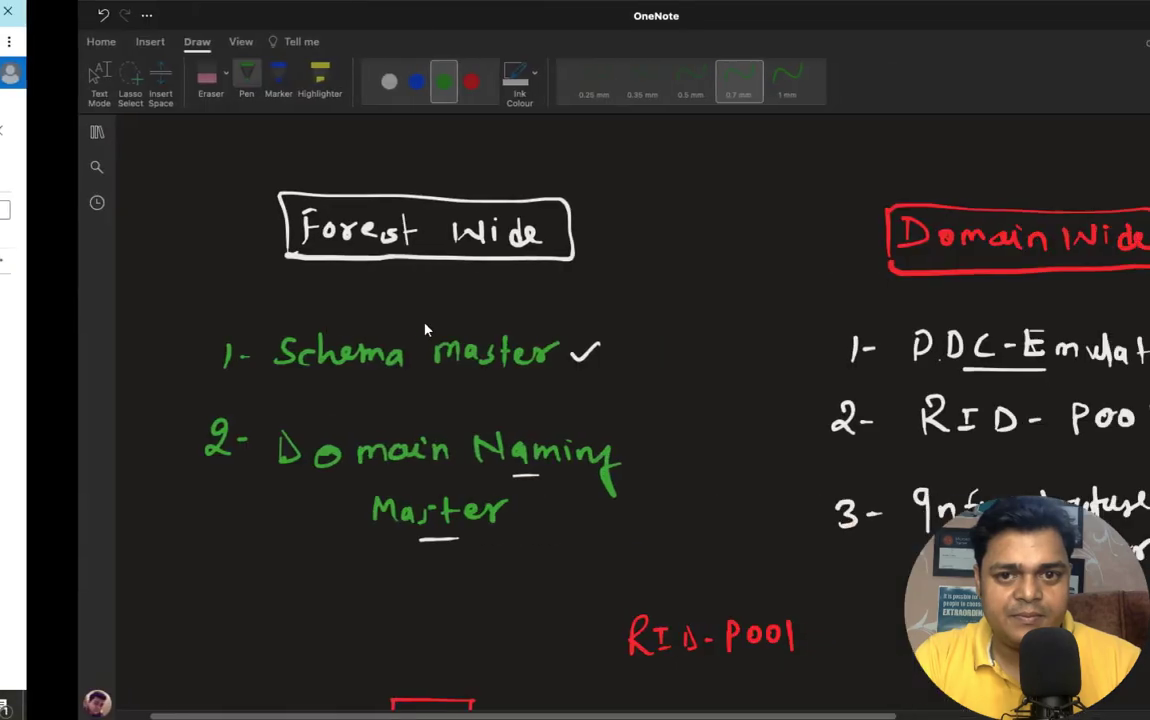
key(ctrl+Left)
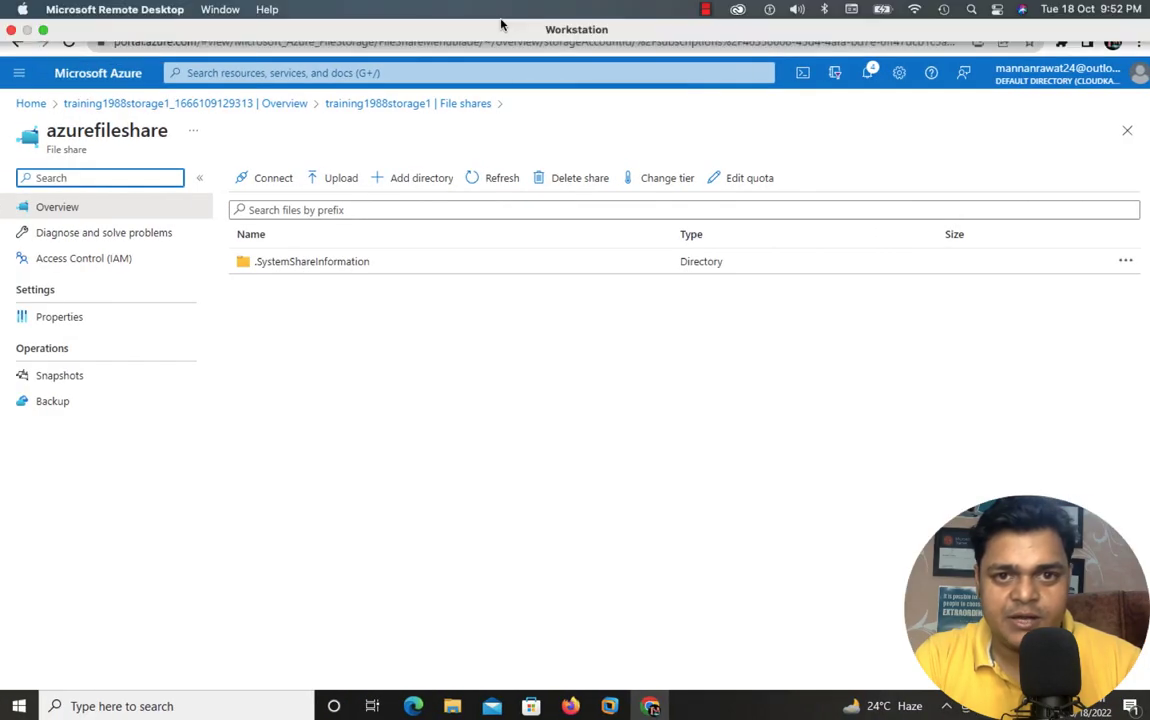
click(490, 14)
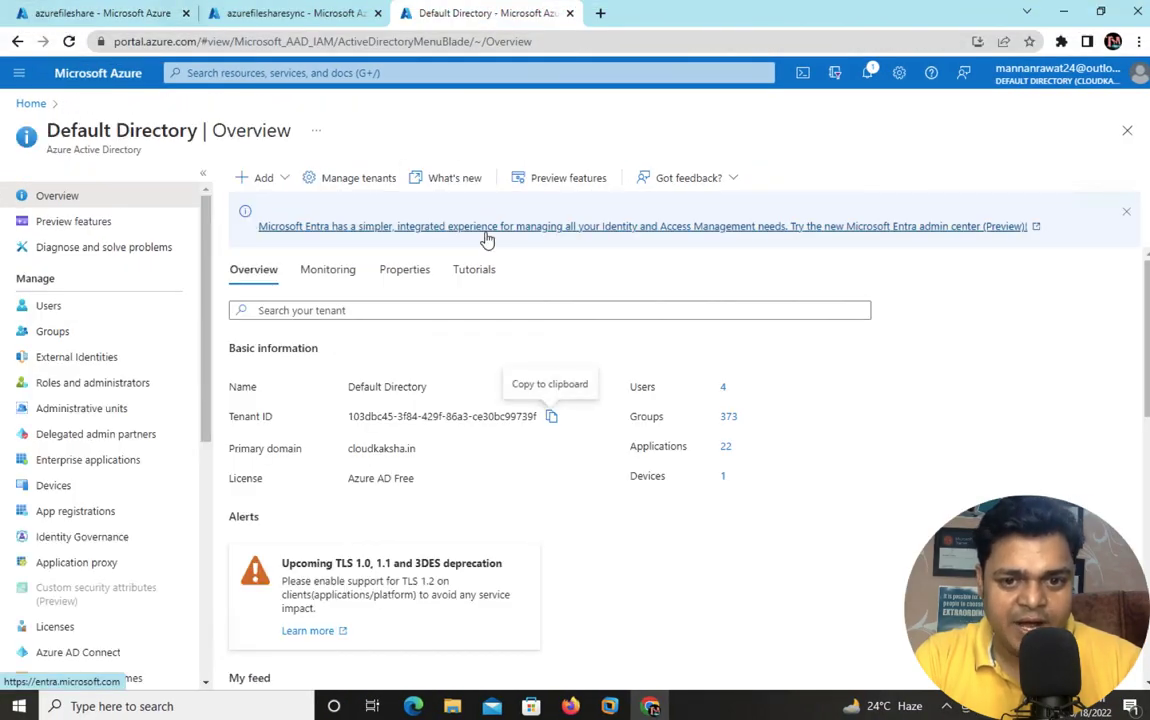
click(296, 14)
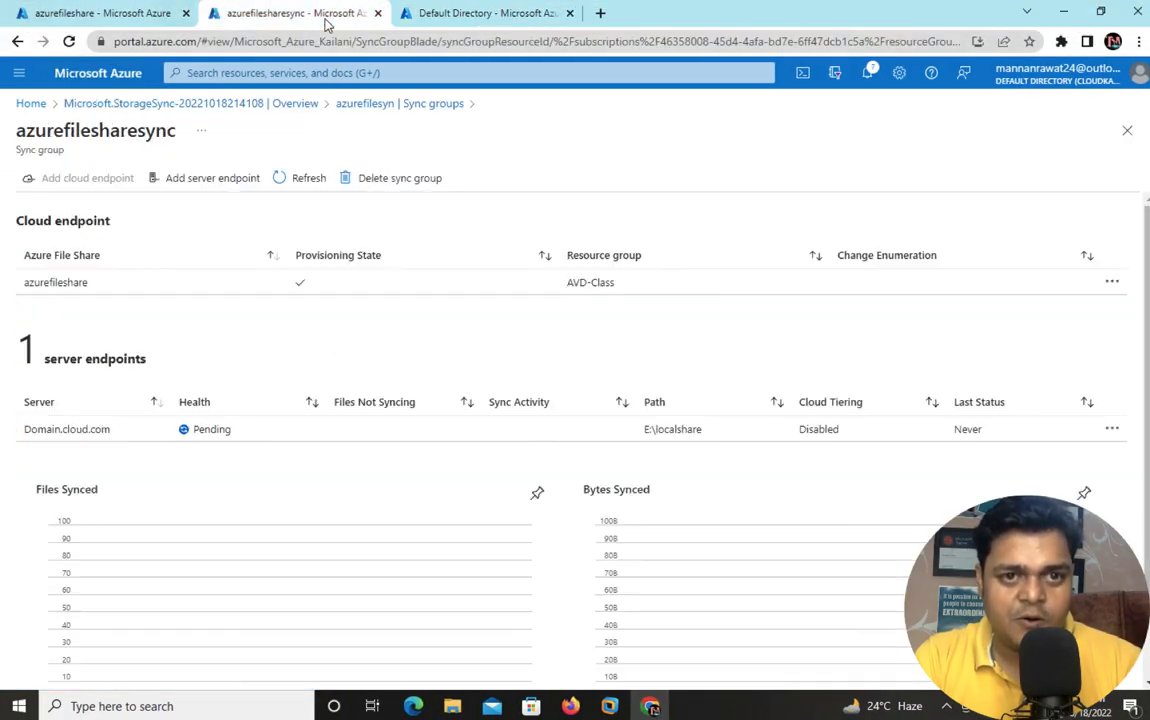
- Bring the Domain-12 virtual machine back to its empty localshare folder
click(452, 706)
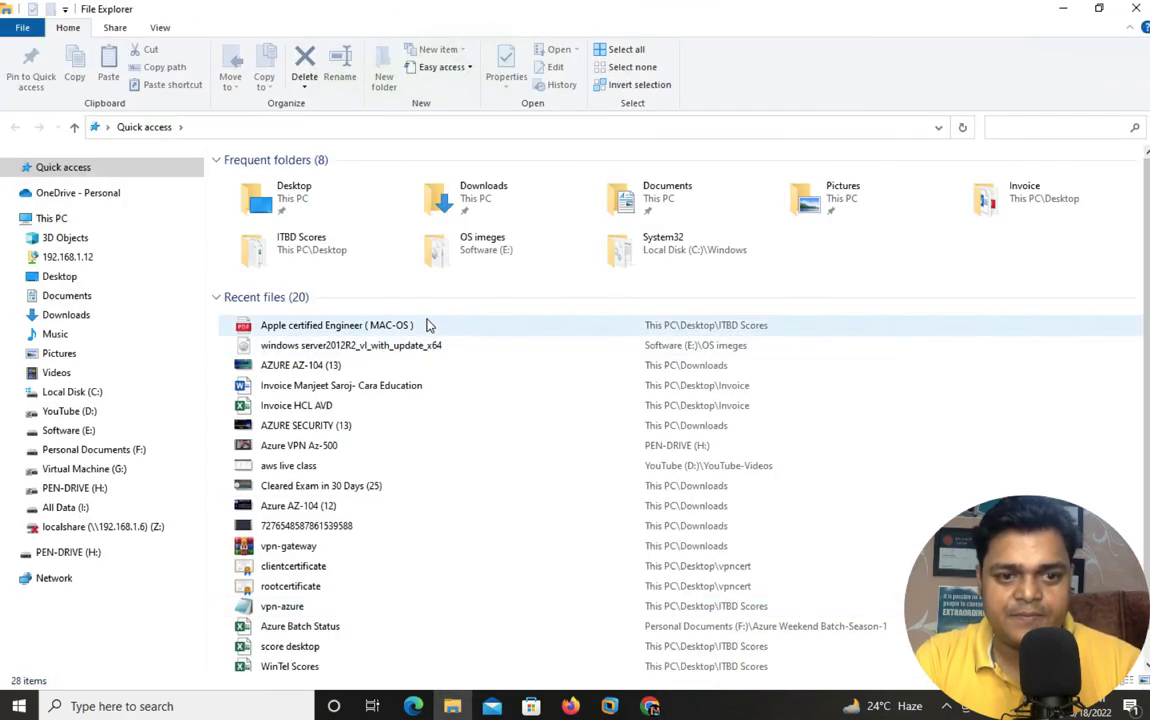
mouse_move(609, 706)
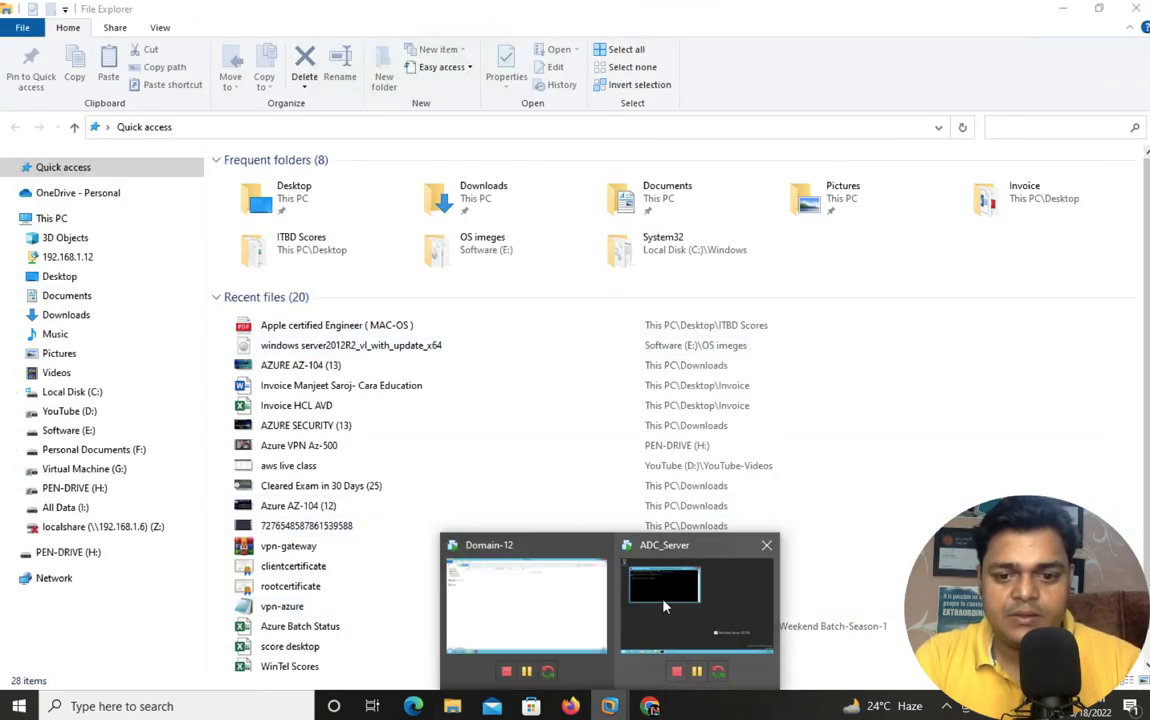
click(541, 601)
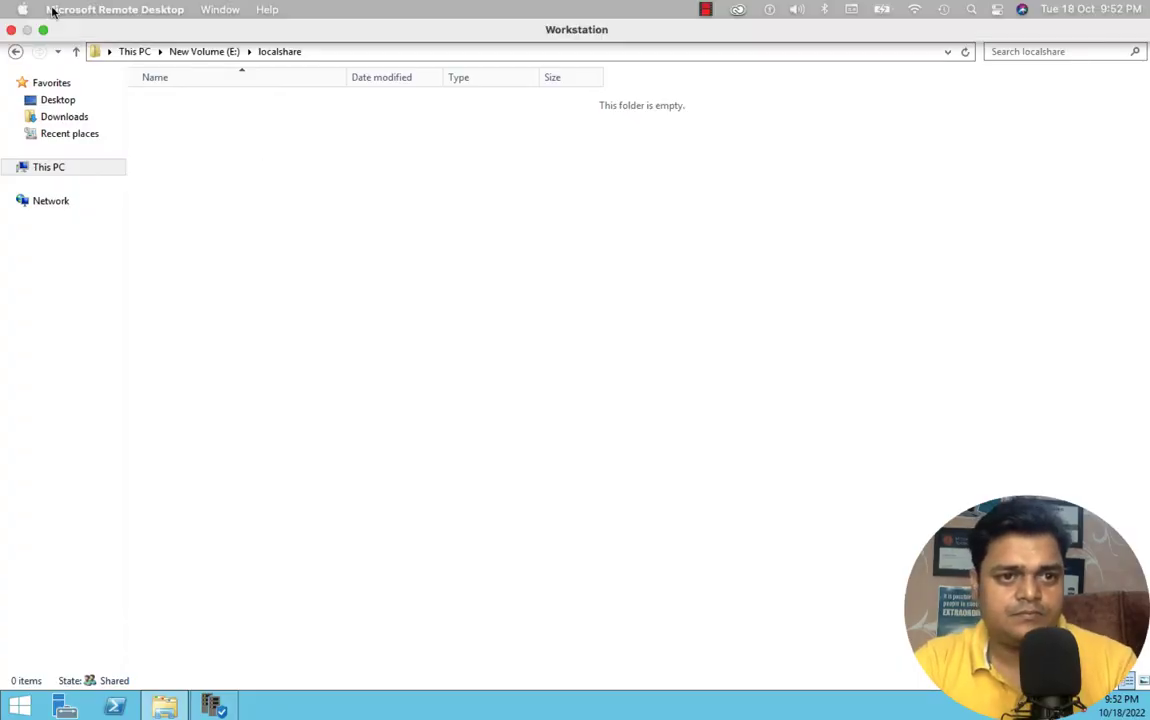
- Create a folder named data inside E:\localshare and open it
click(52, 10)
click(121, 303)
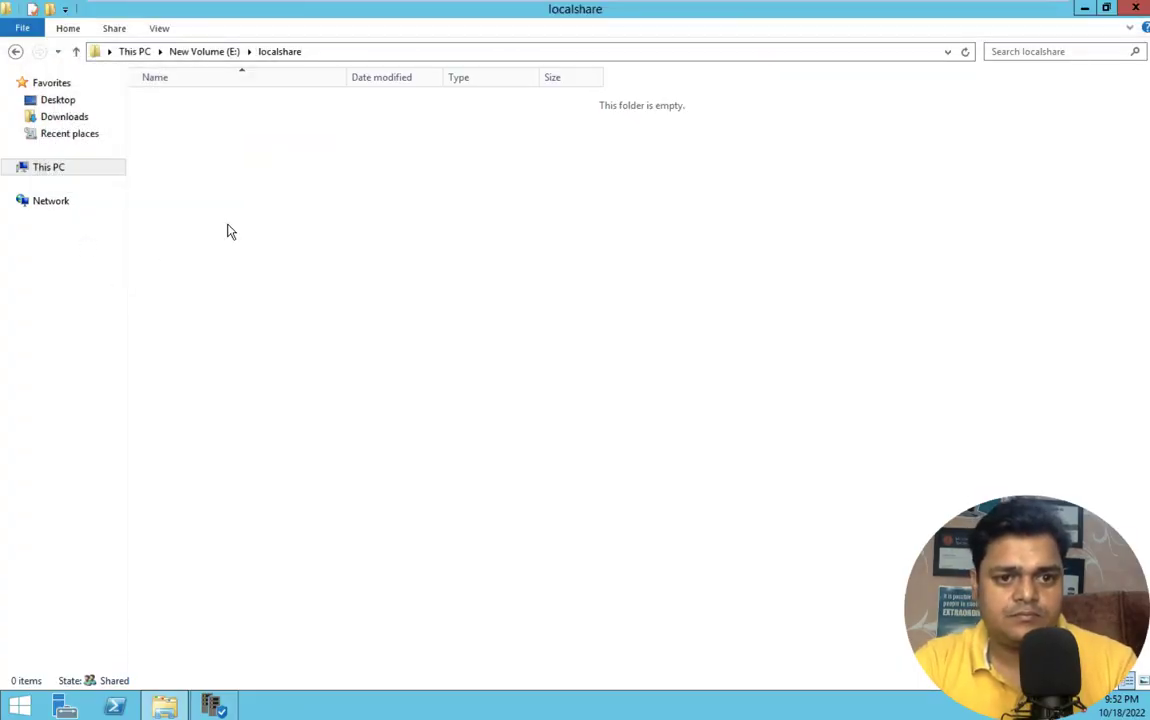
right_click(307, 235)
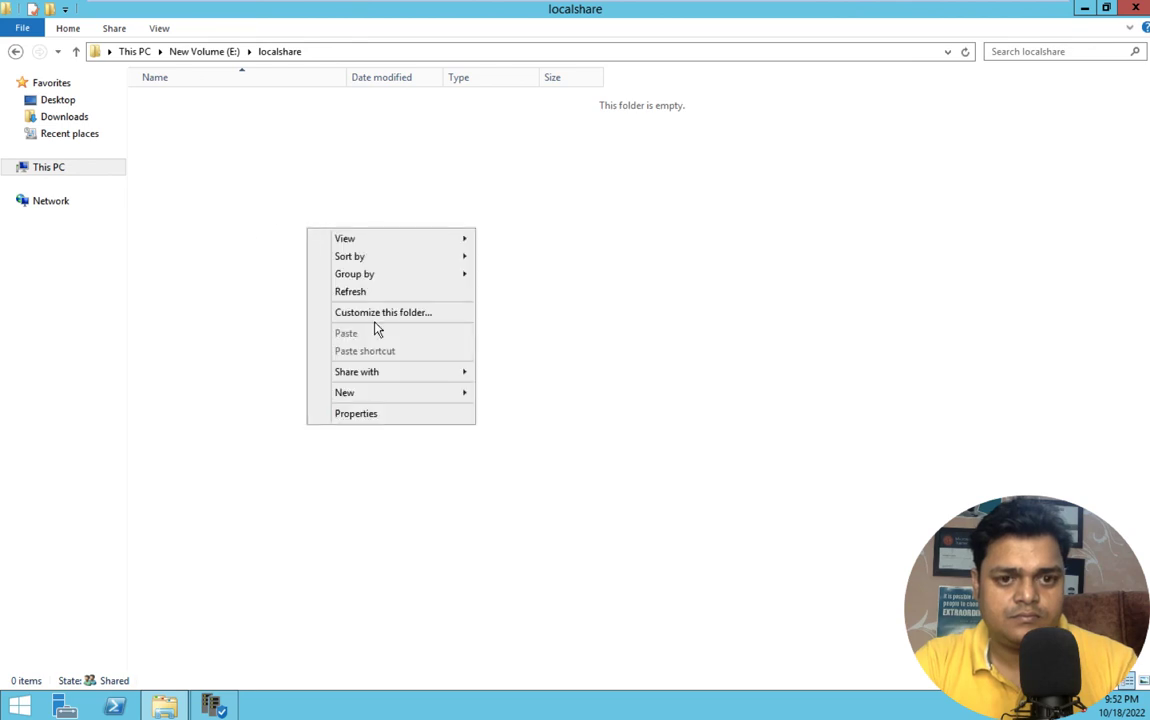
mouse_move(375, 392)
click(514, 393)
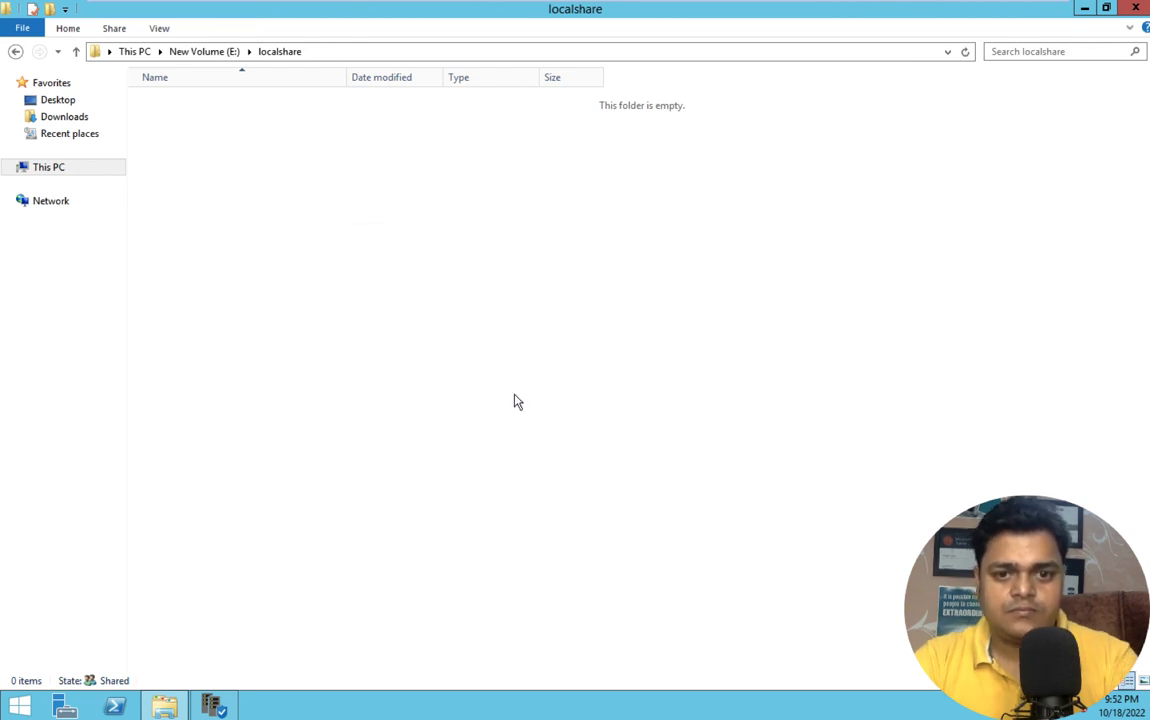
text(data)
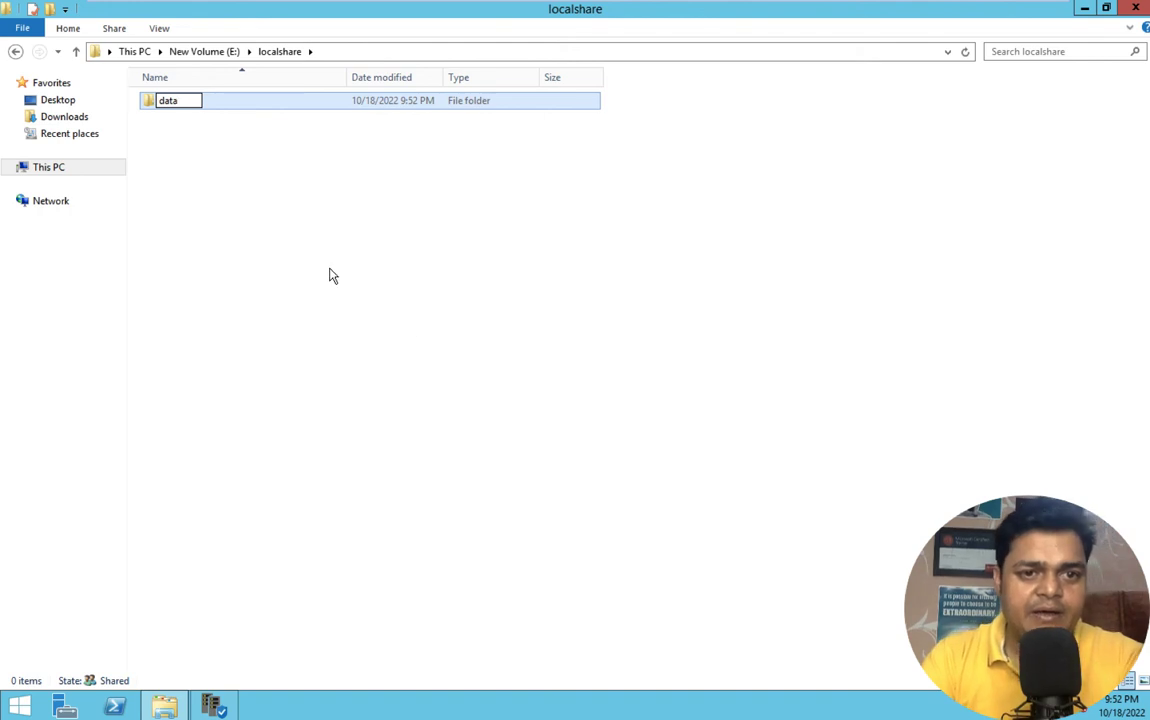
click(329, 275)
double_click(182, 105)
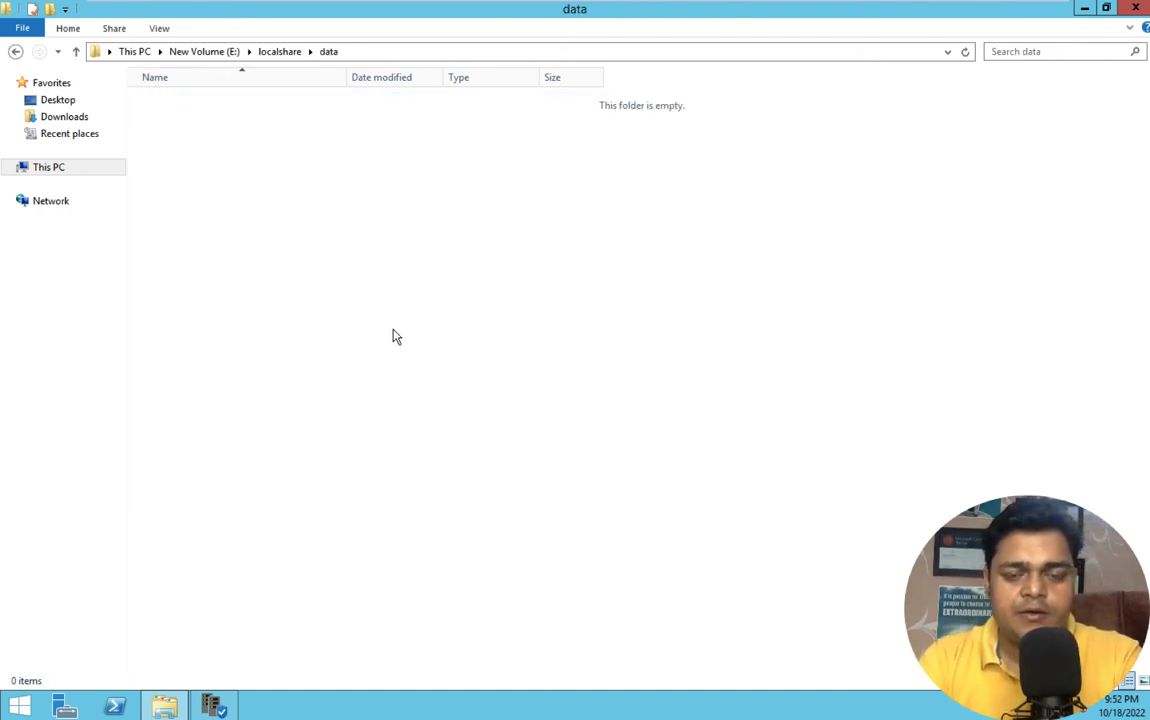
- Create testfile.txt in data containing "this is test file" and save it
right_click(394, 331)
mouse_move(590, 505)
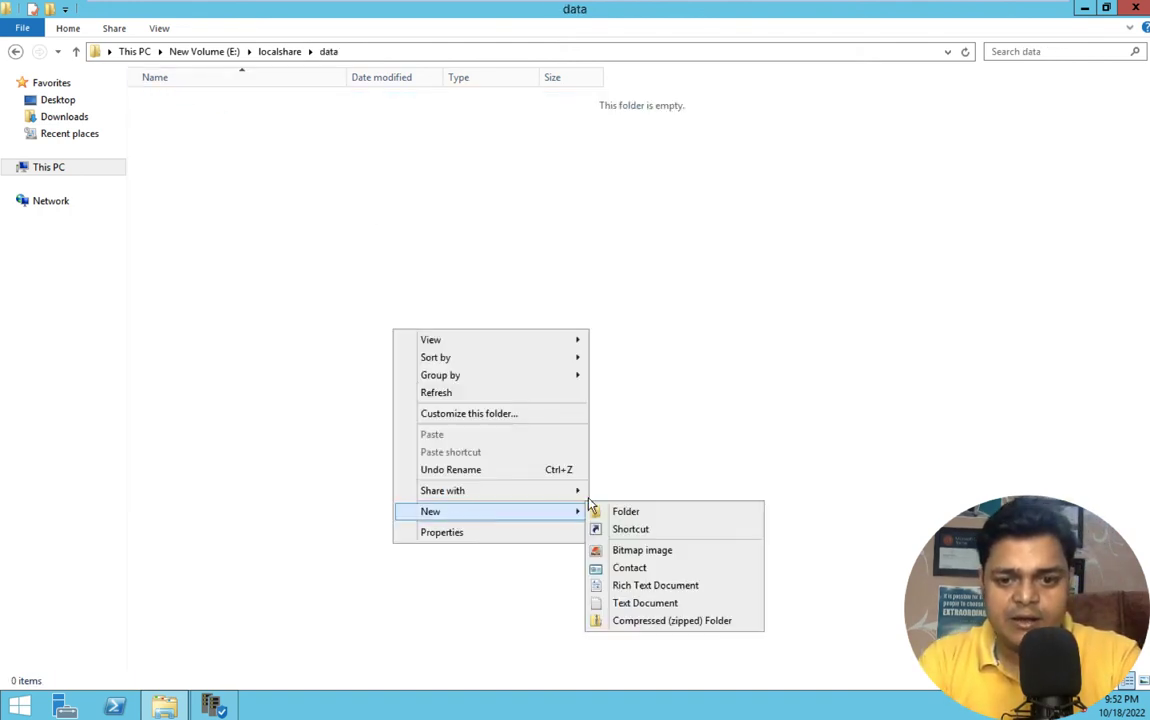
click(622, 603)
text(test)
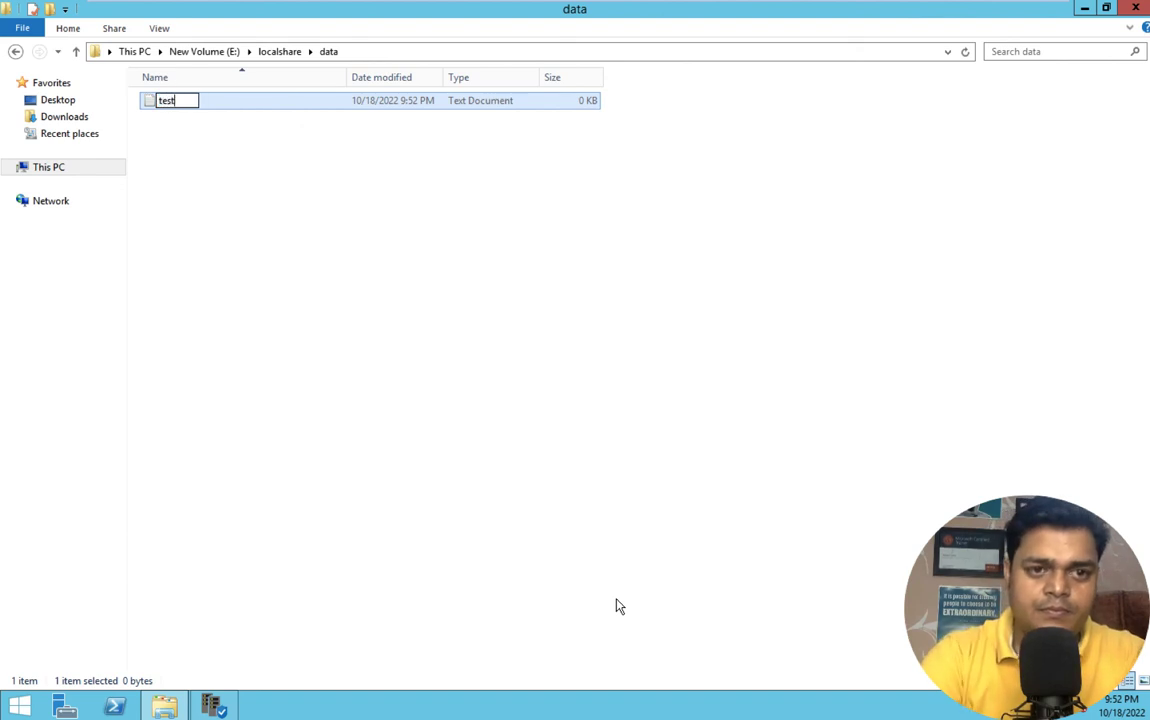
text(file)
key(Return)
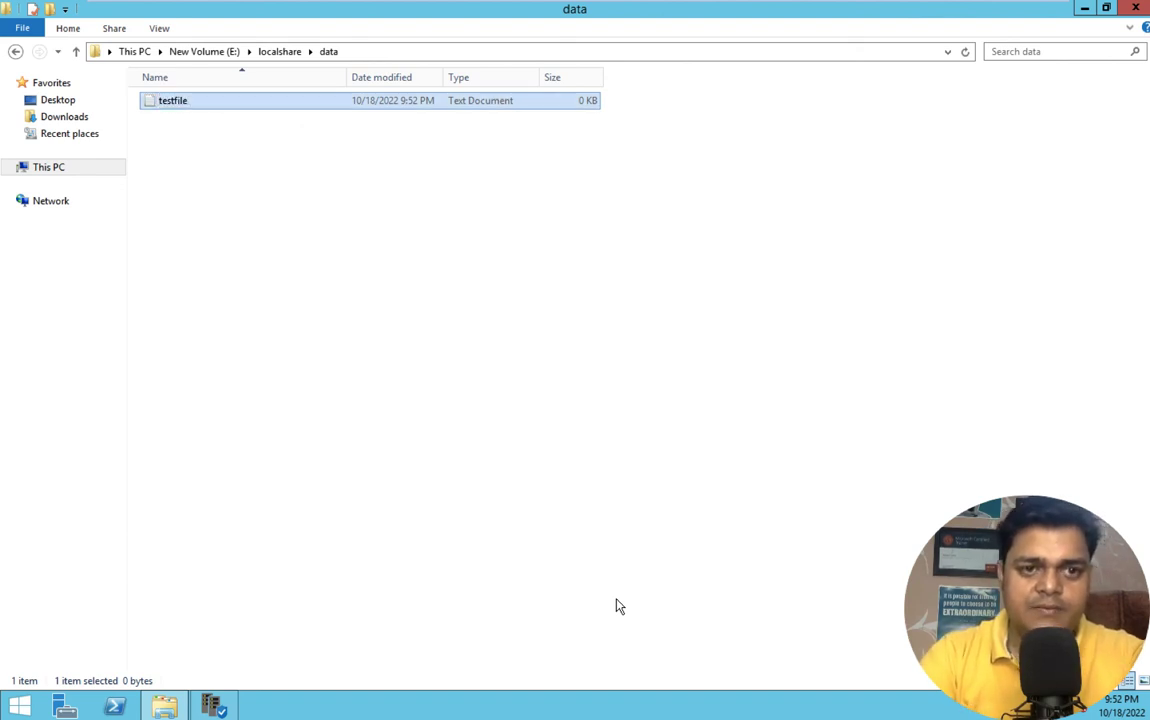
key(Return)
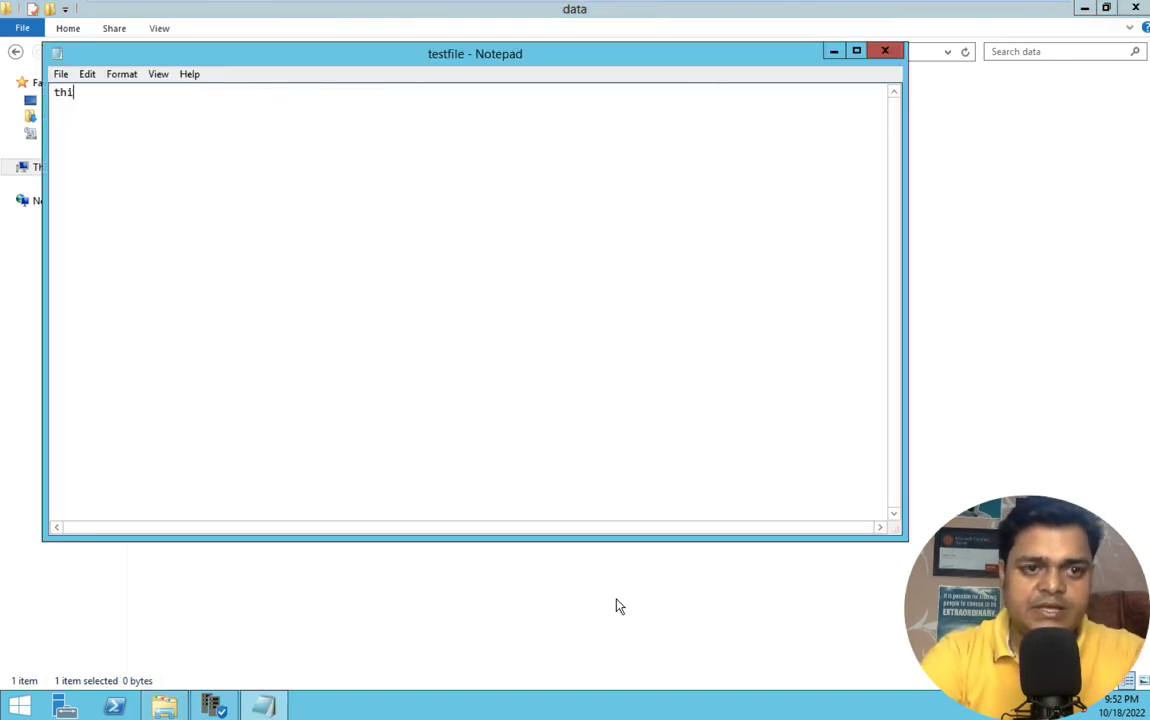
text(this is test file)
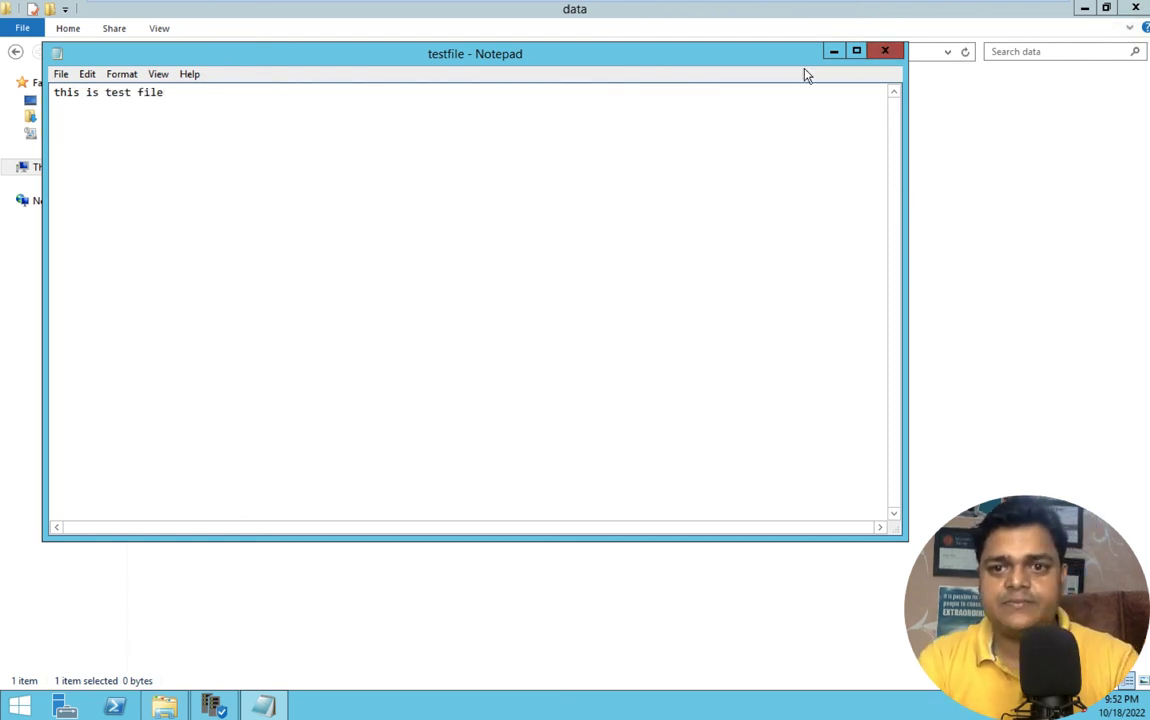
key(alt+F4)
click(542, 365)
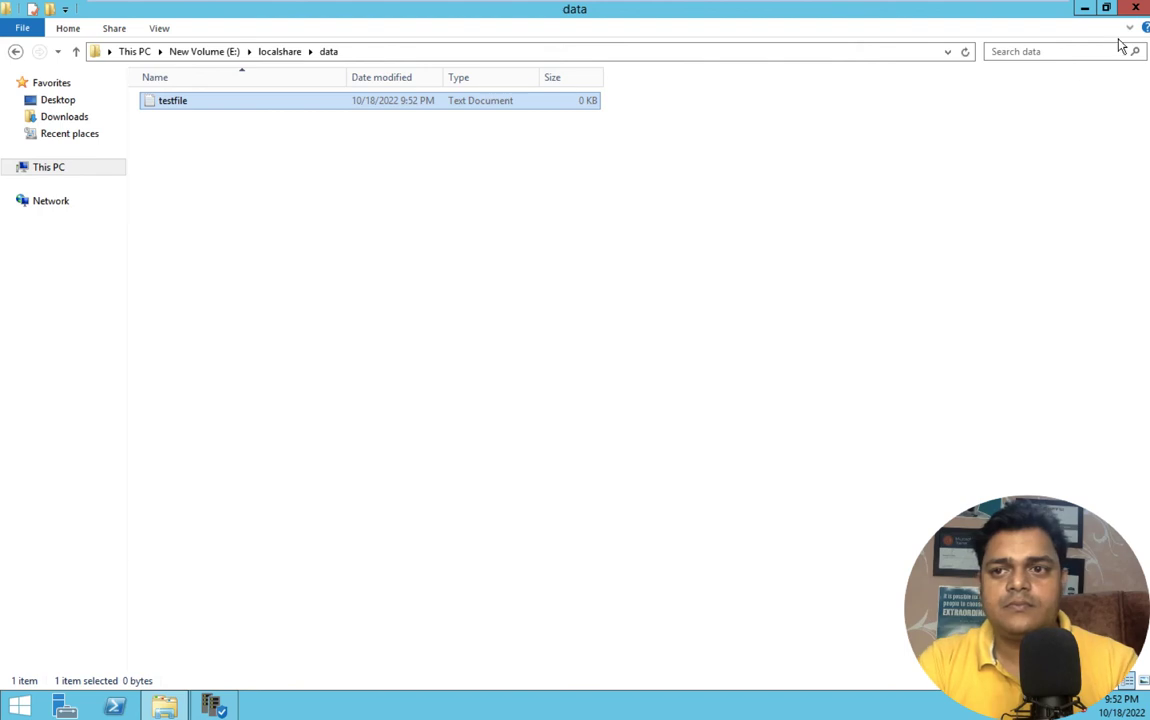
click(1136, 8)
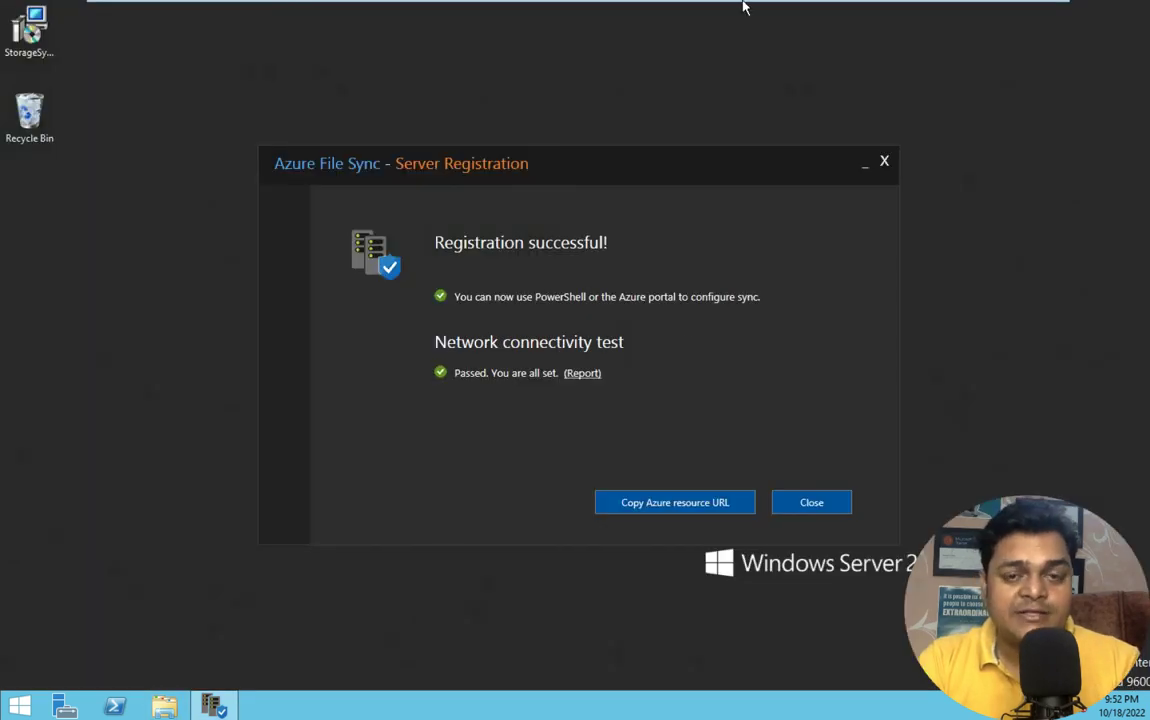
- Refresh azurefileshare to show the synced data\testfile.txt (17 B), then minimize Remote Desktop
click(1008, 15)
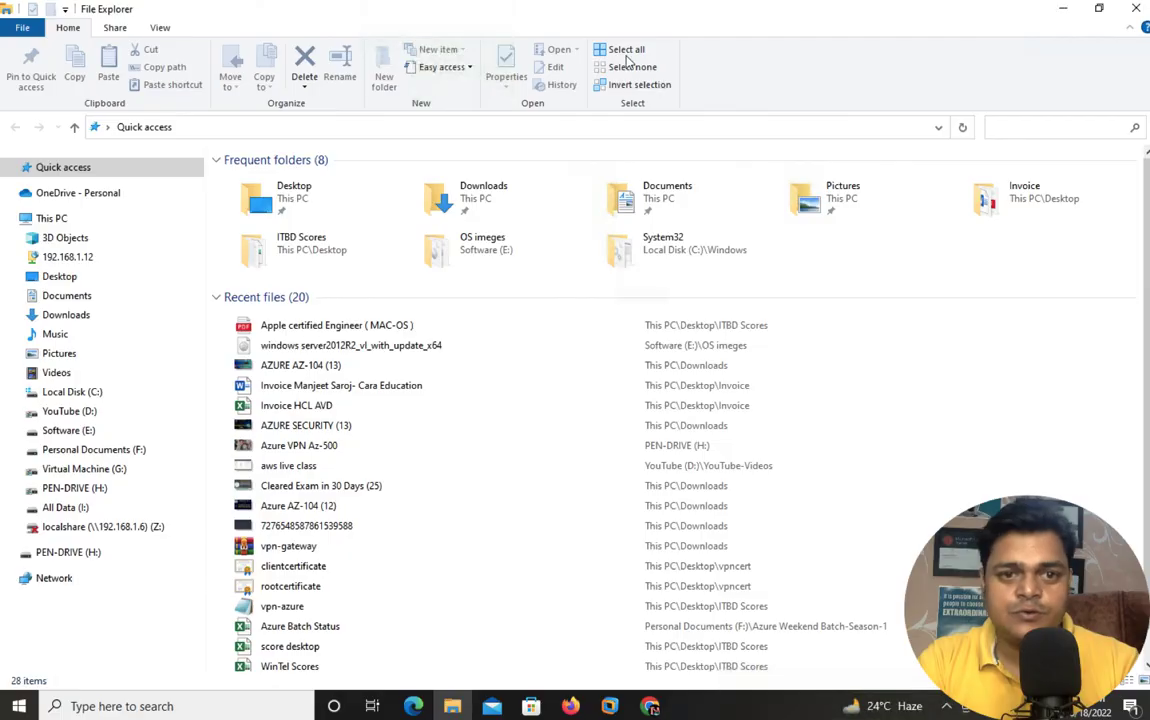
click(650, 706)
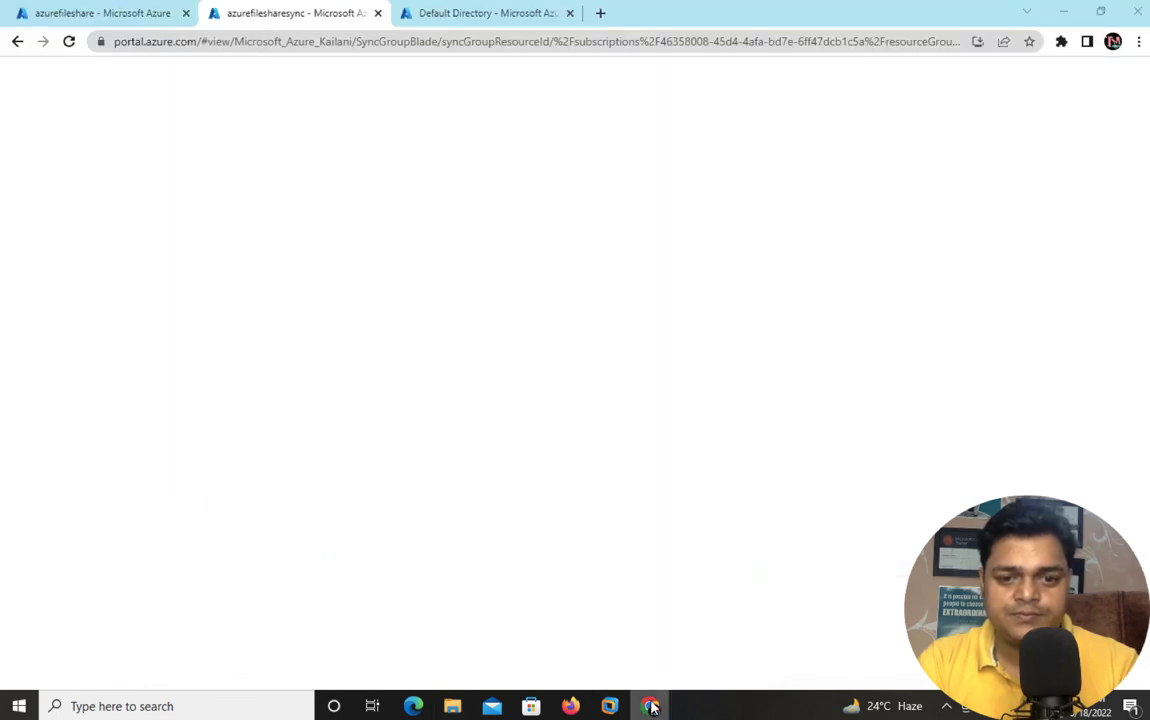
click(88, 13)
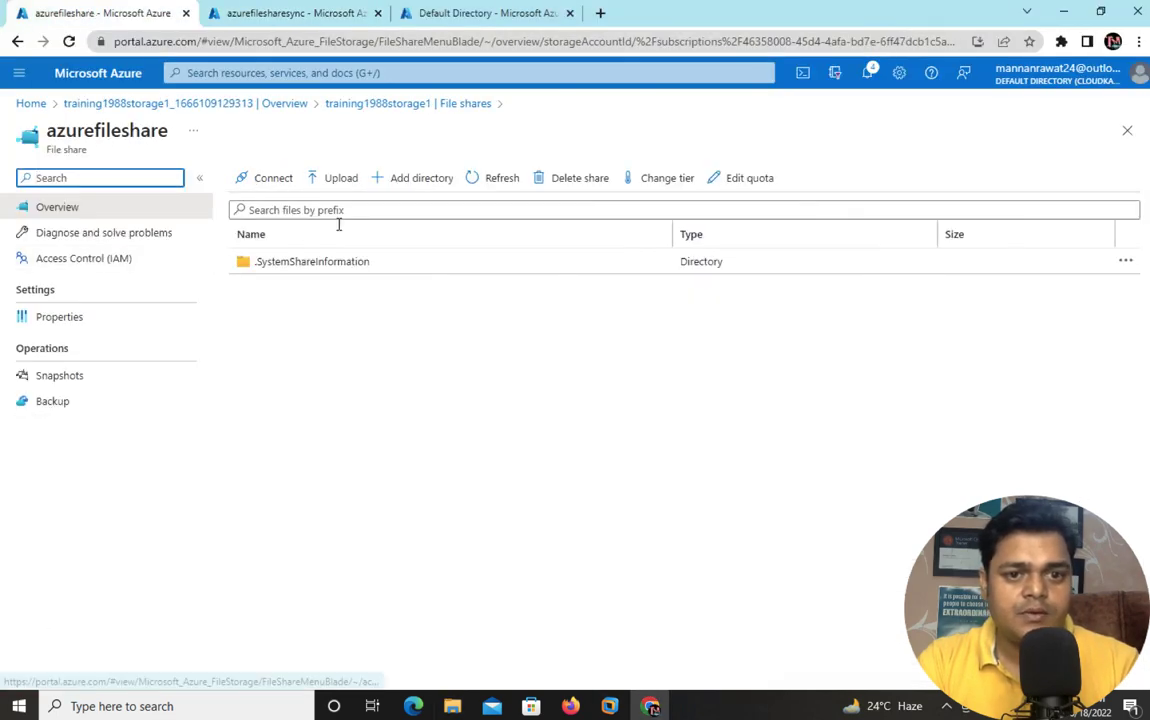
click(474, 178)
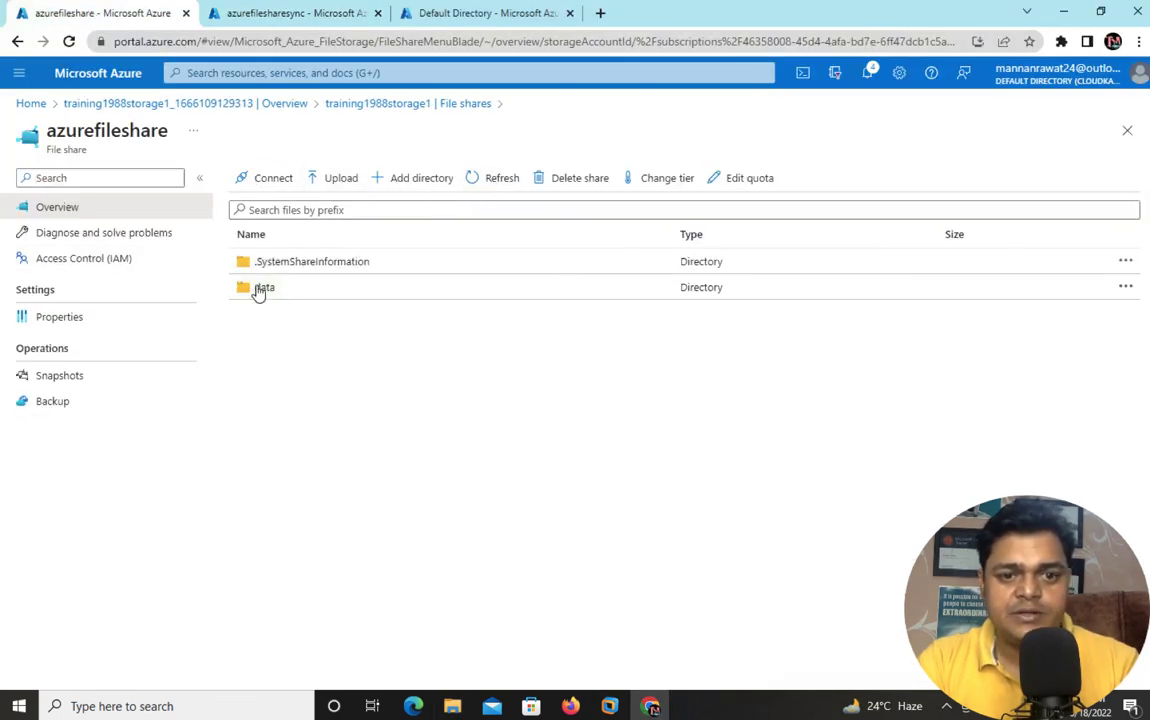
click(268, 292)
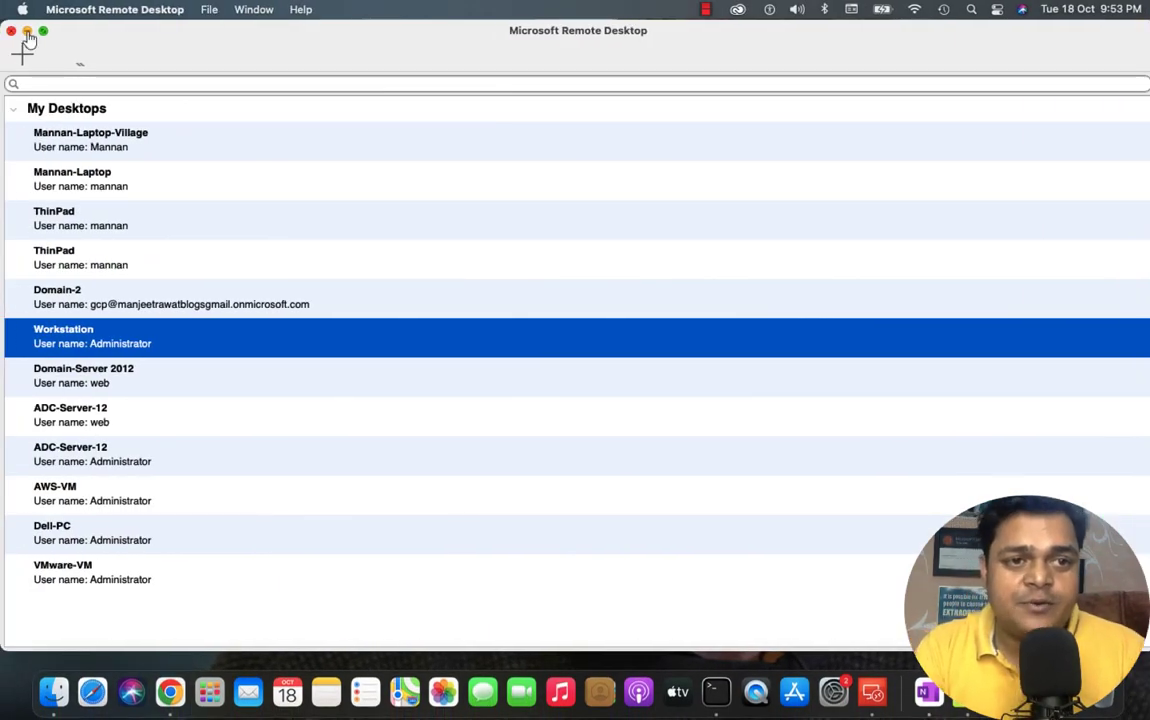
click(29, 30)
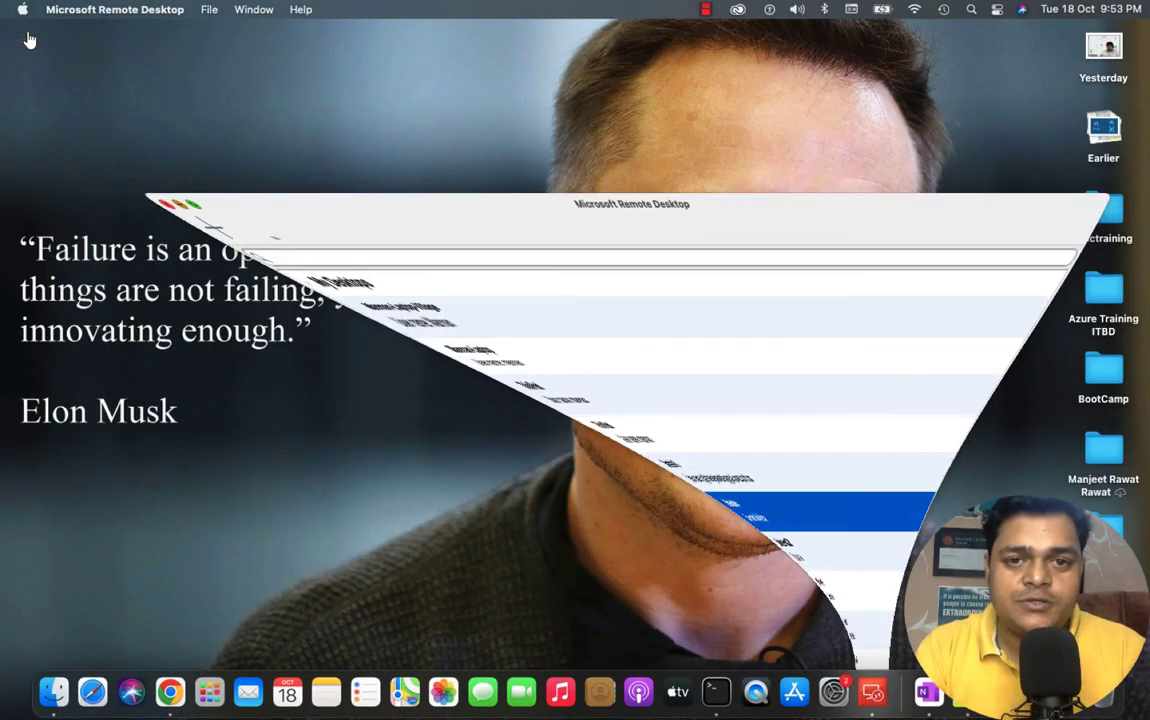